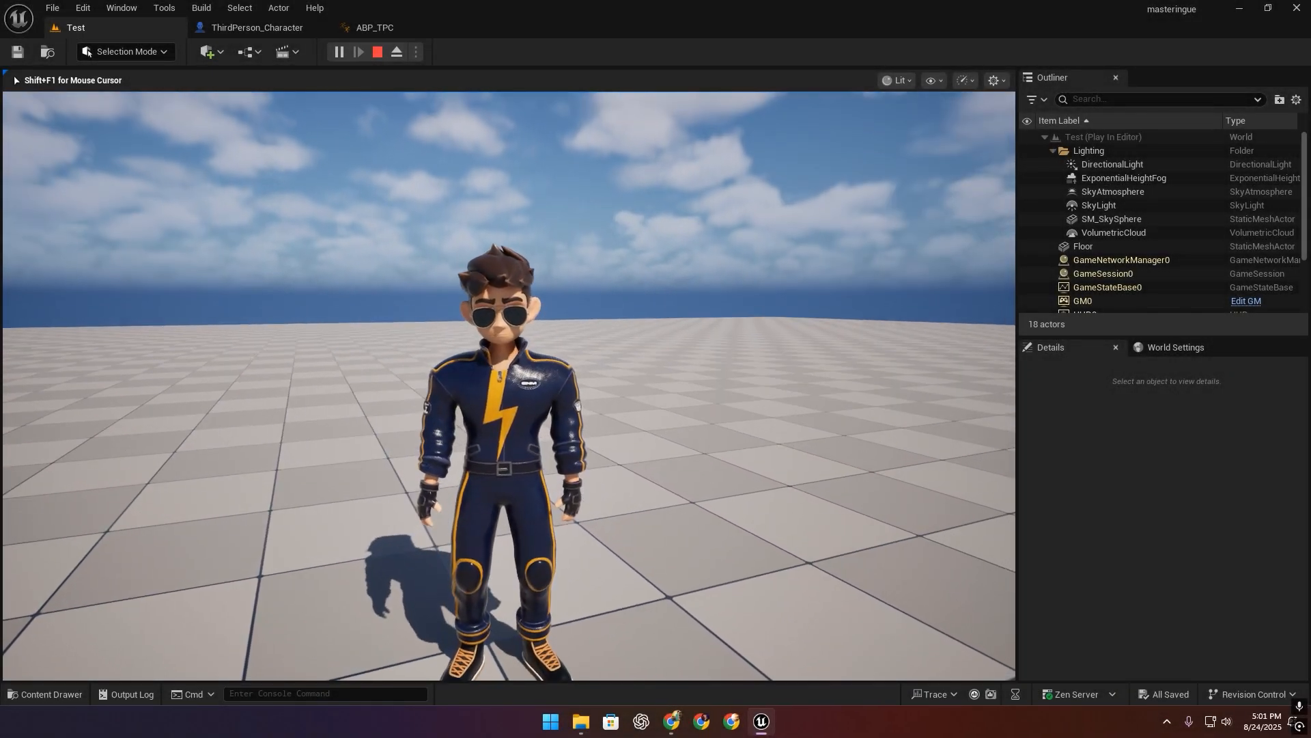
Stop the play session, switch to Mixamo in the browser, and search its animations for "flying".
key(Escape)
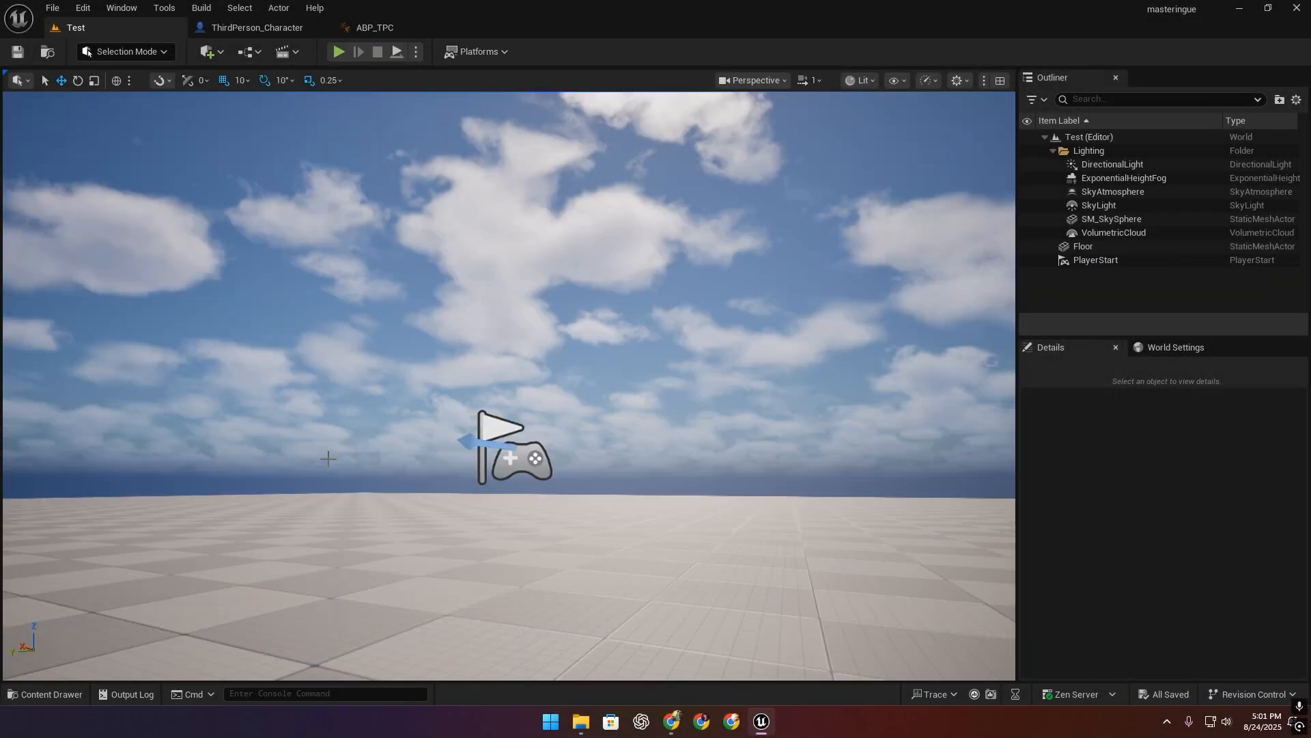
click(673, 728)
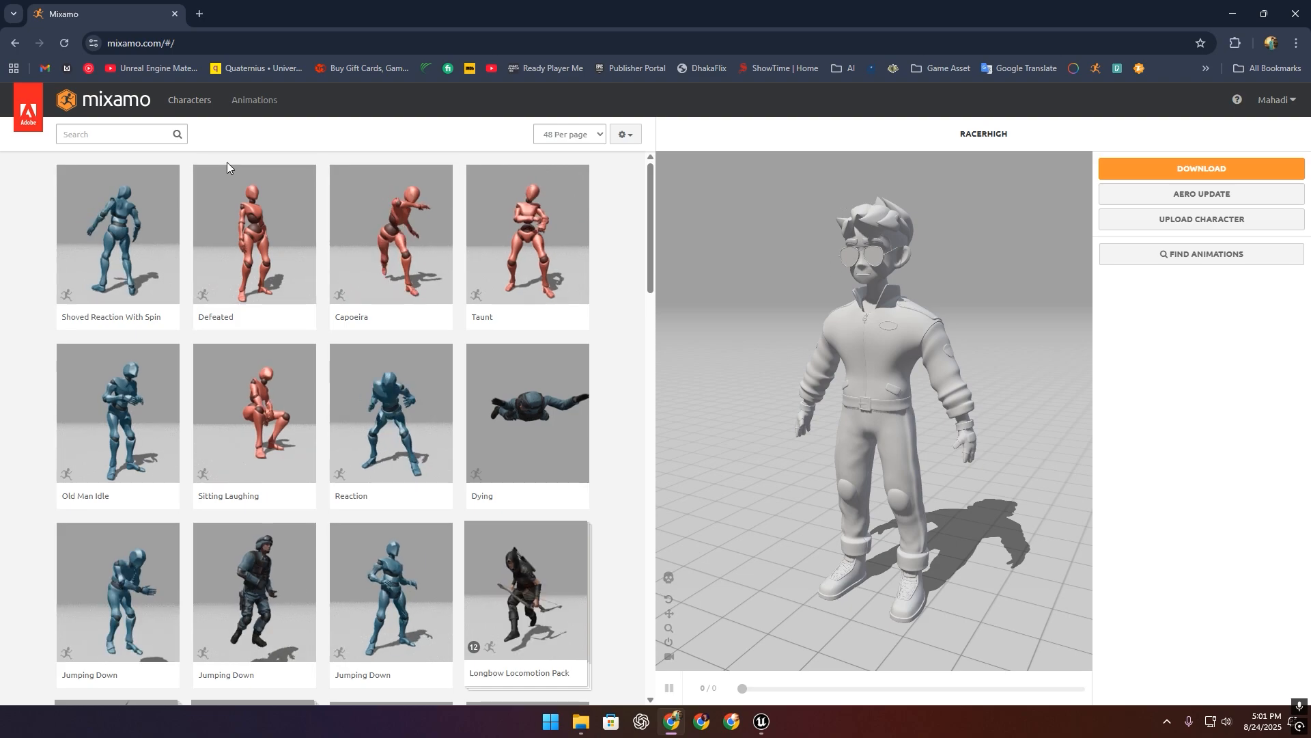
click(243, 110)
click(121, 132)
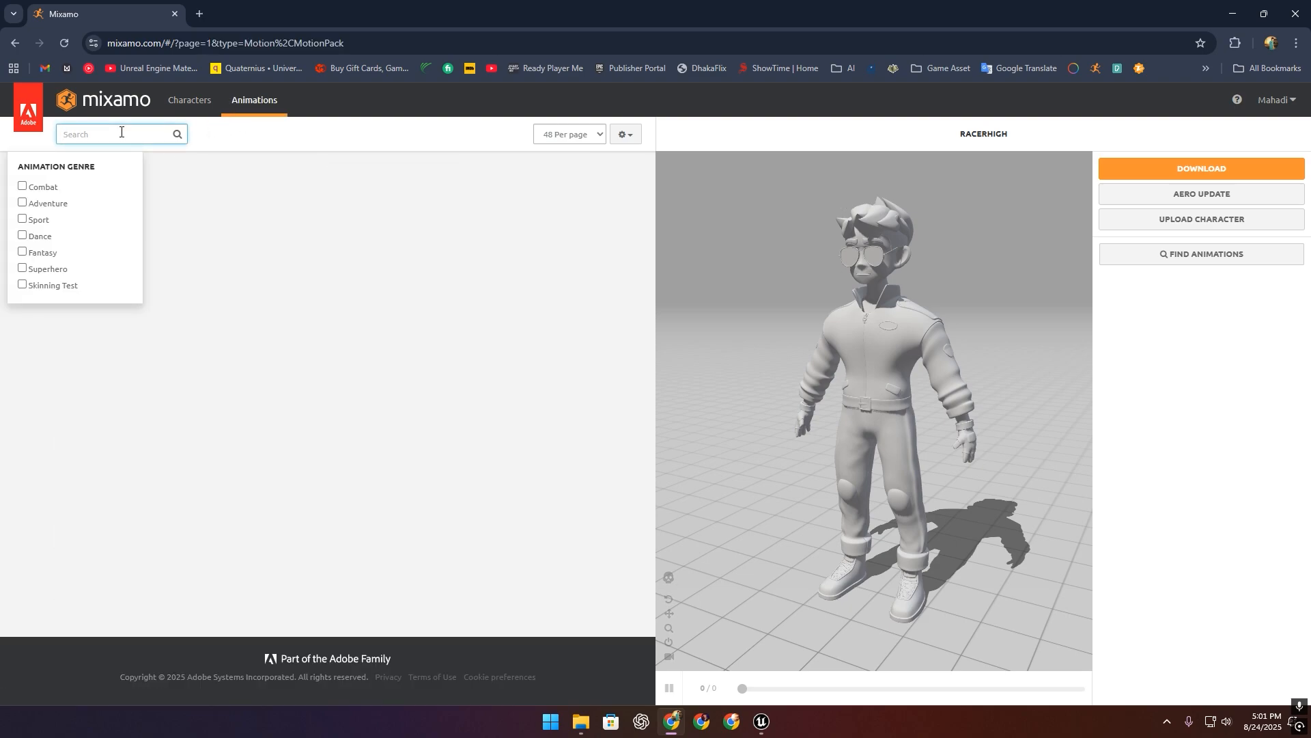
text(flying)
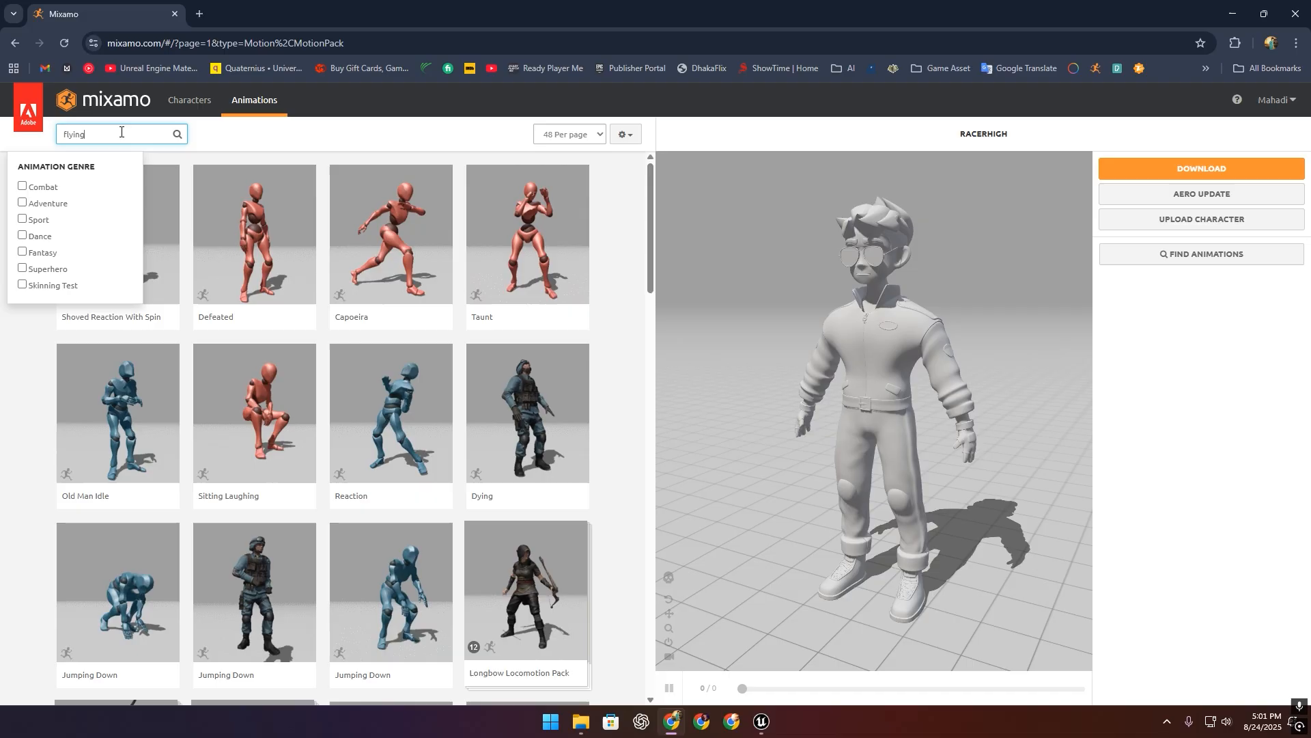
key(Return)
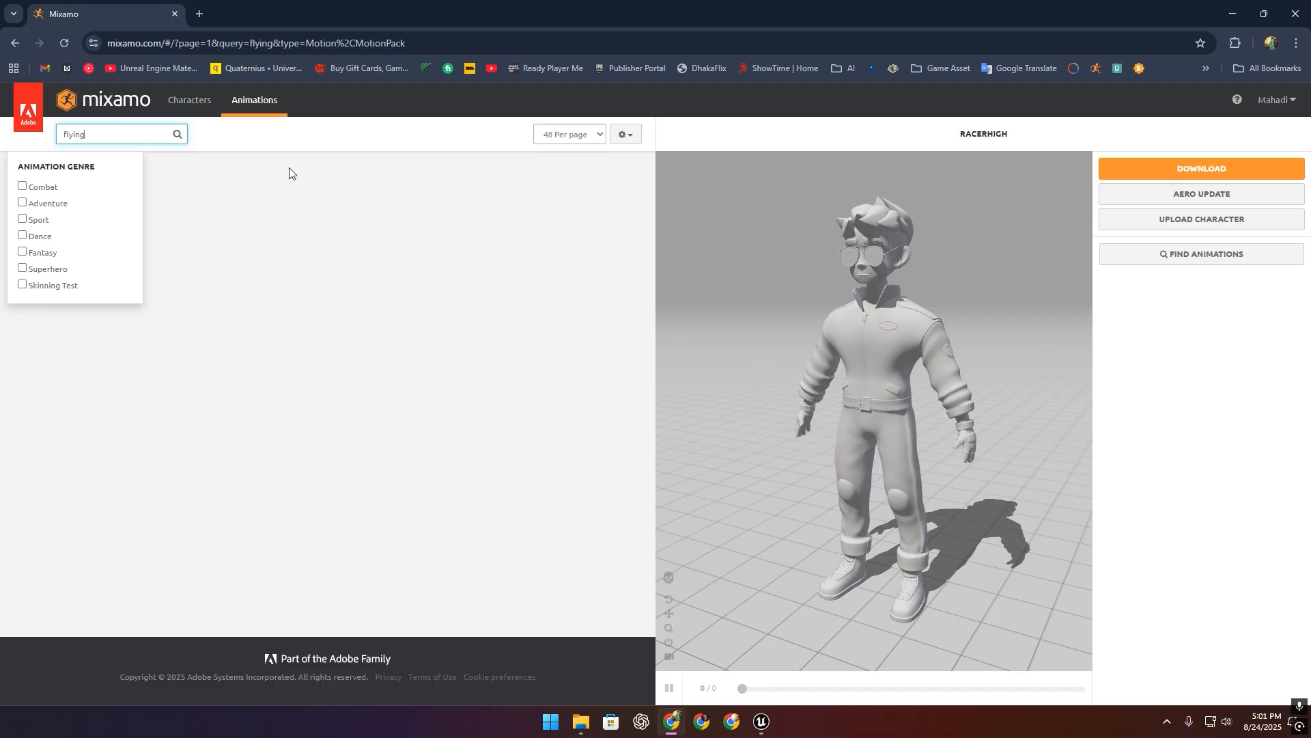
Apply the Flying animation to the character with In Place enabled and download it.
click(365, 321)
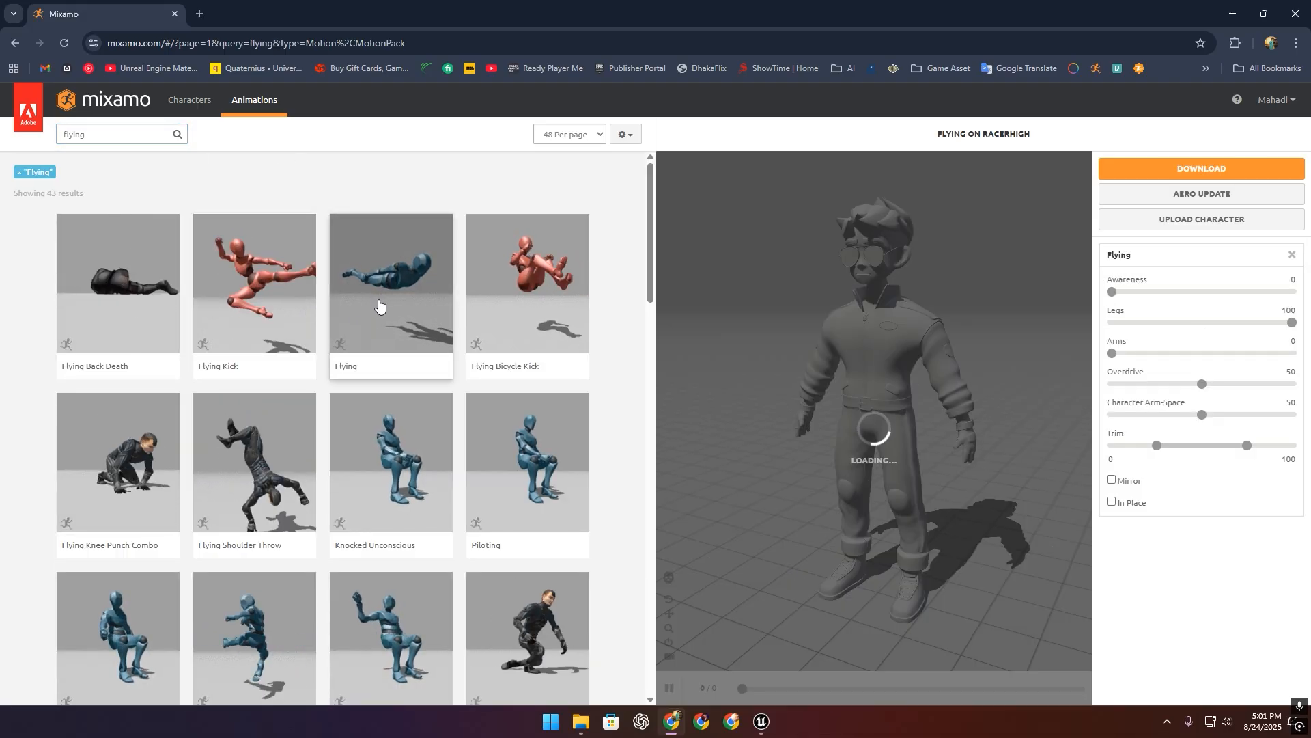
click(1110, 501)
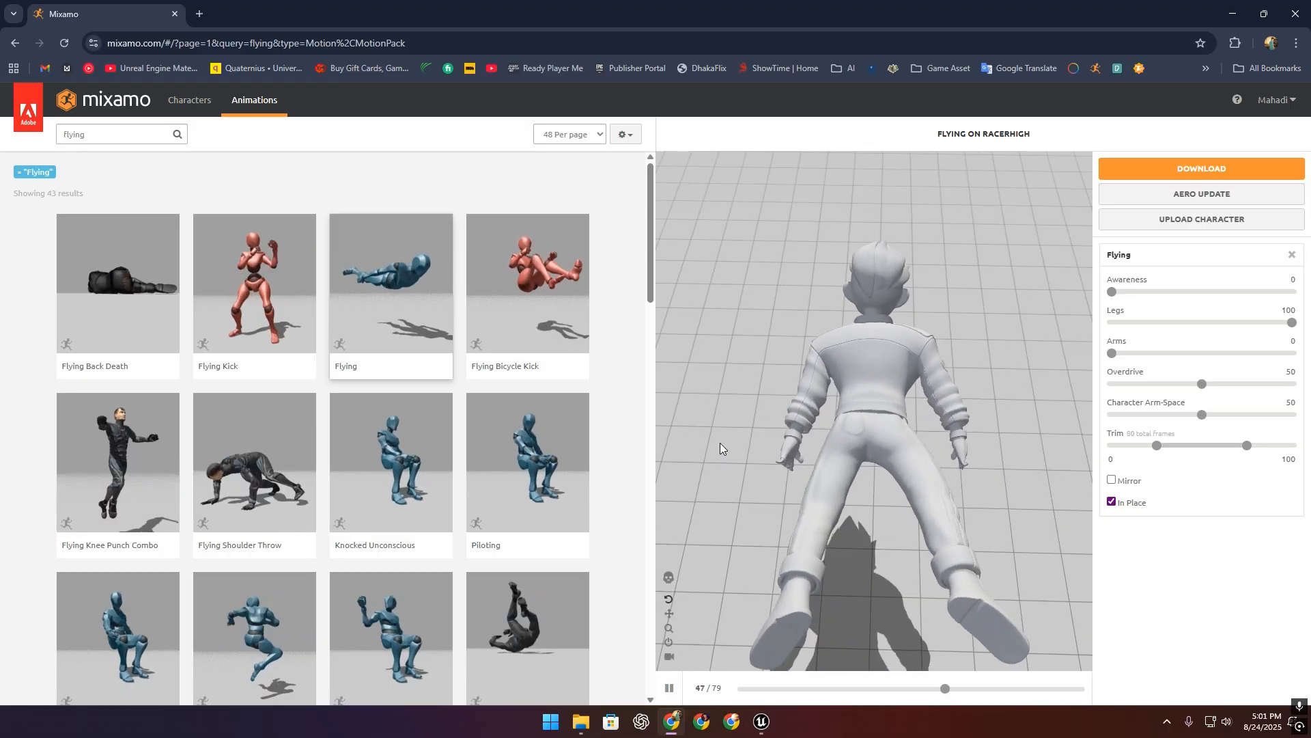
click(1168, 171)
click(785, 222)
click(711, 257)
click(848, 321)
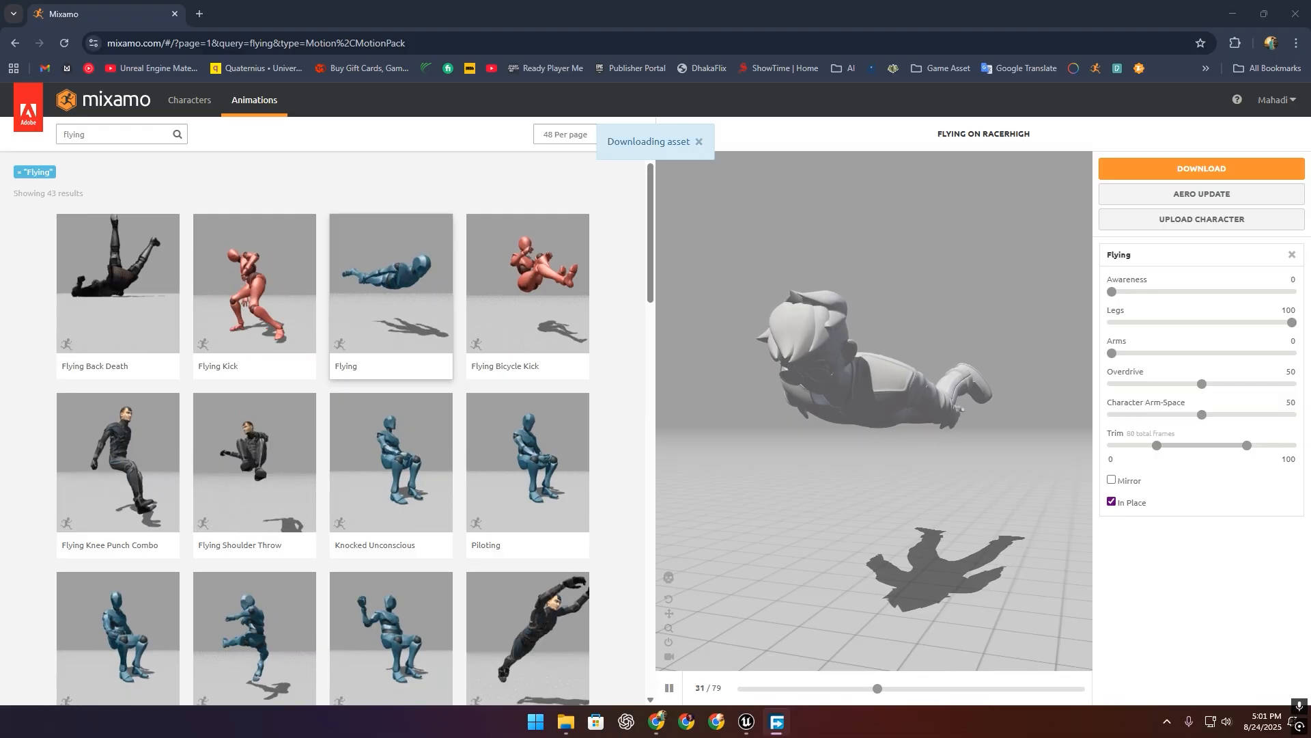
Search the animations for "float" and apply the Floating animation to the character.
double_click(95, 138)
text(fl)
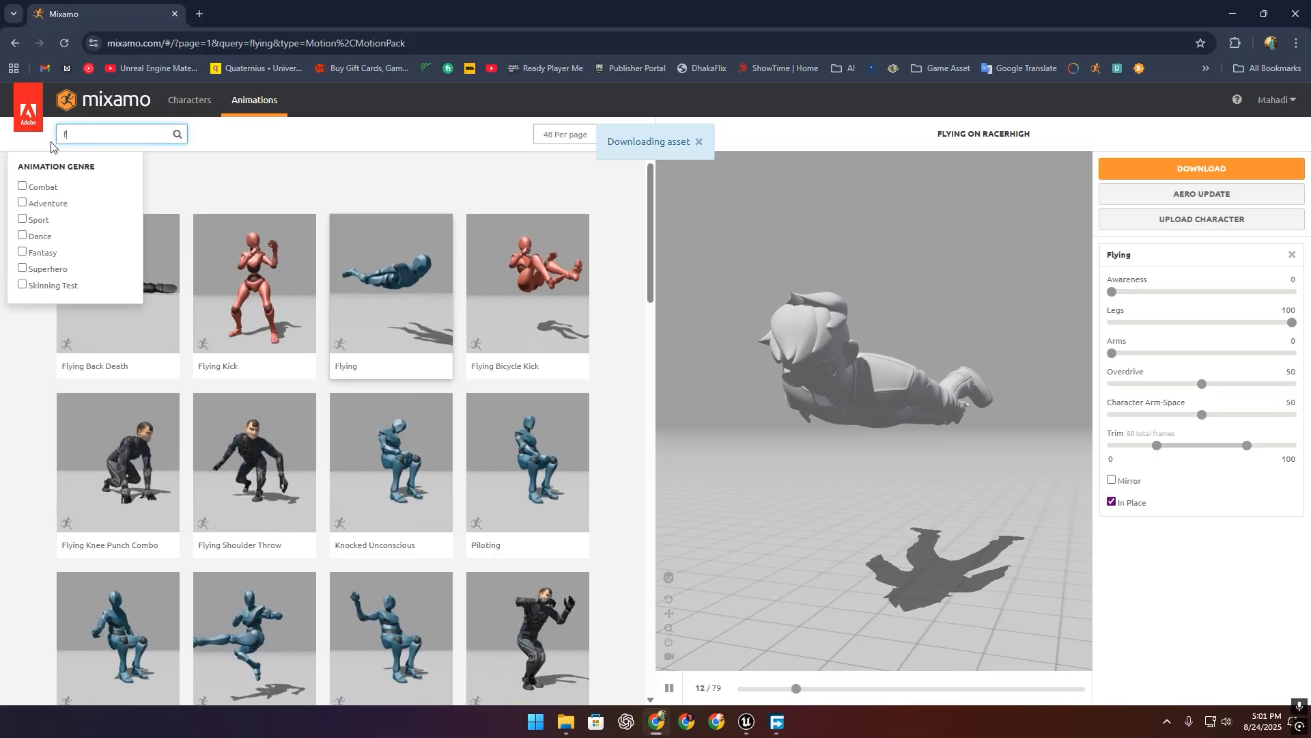
text(oat)
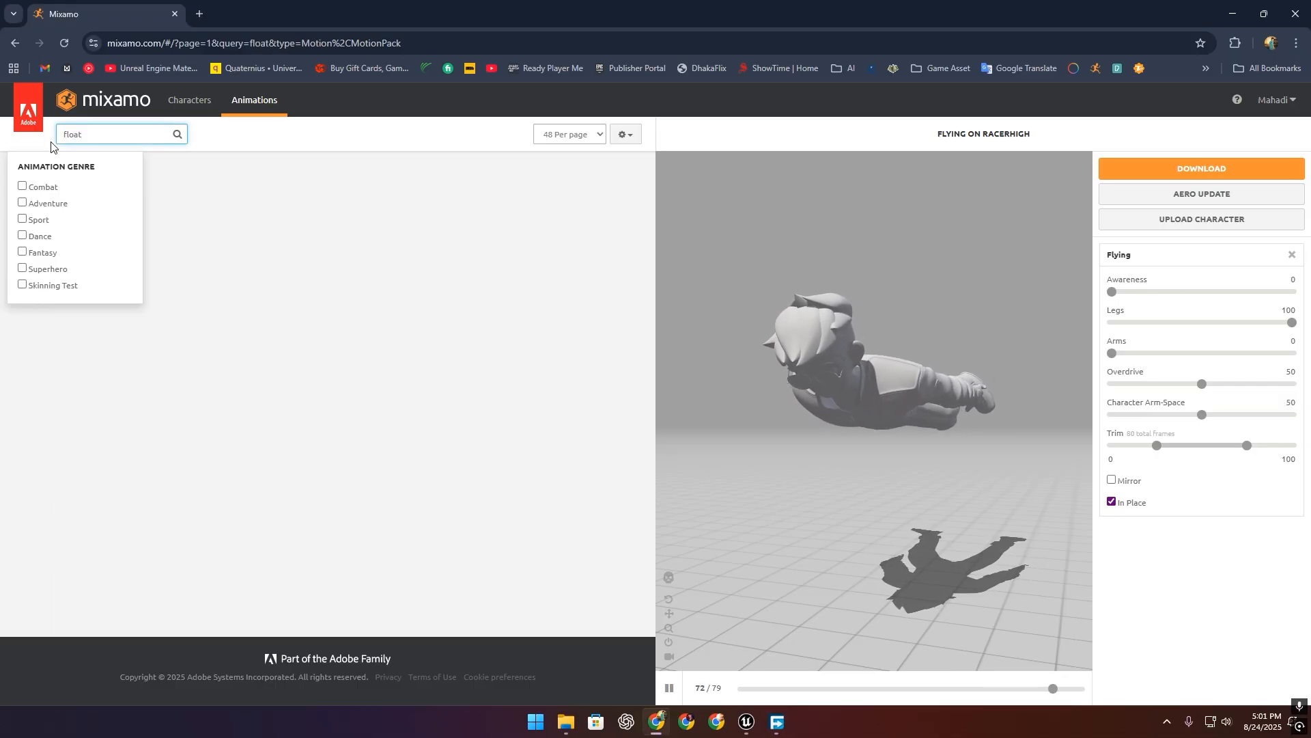
click(104, 310)
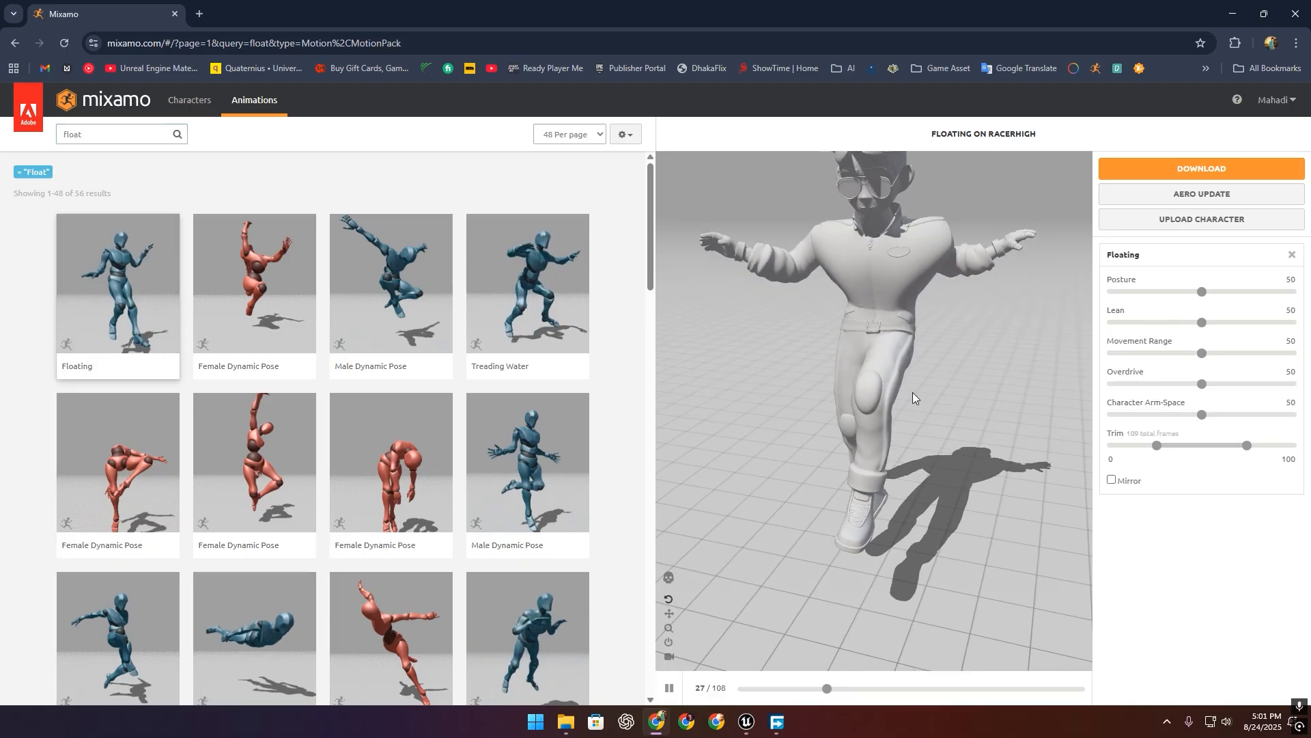
Set the Floating animation's Movement Range to 0 and Overdrive to 25, and download it.
drag(1201, 383, 1157, 386)
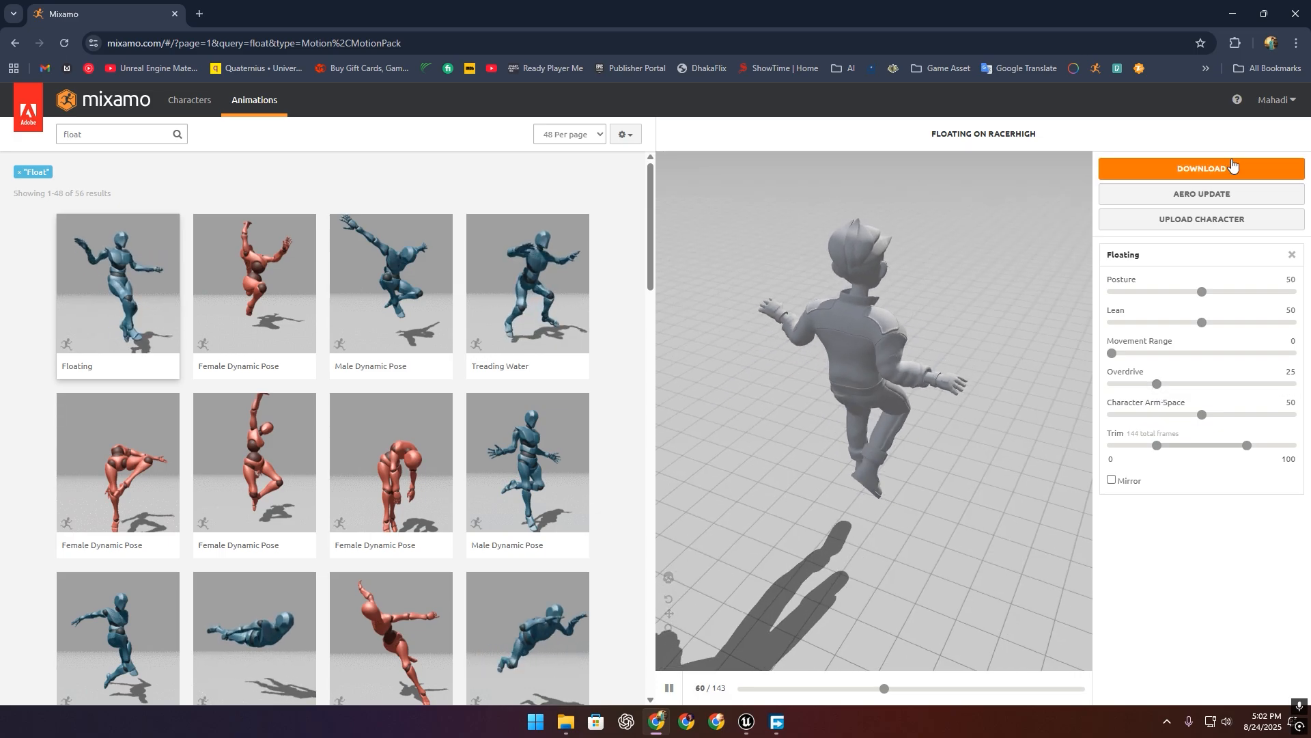
click(1202, 168)
click(838, 329)
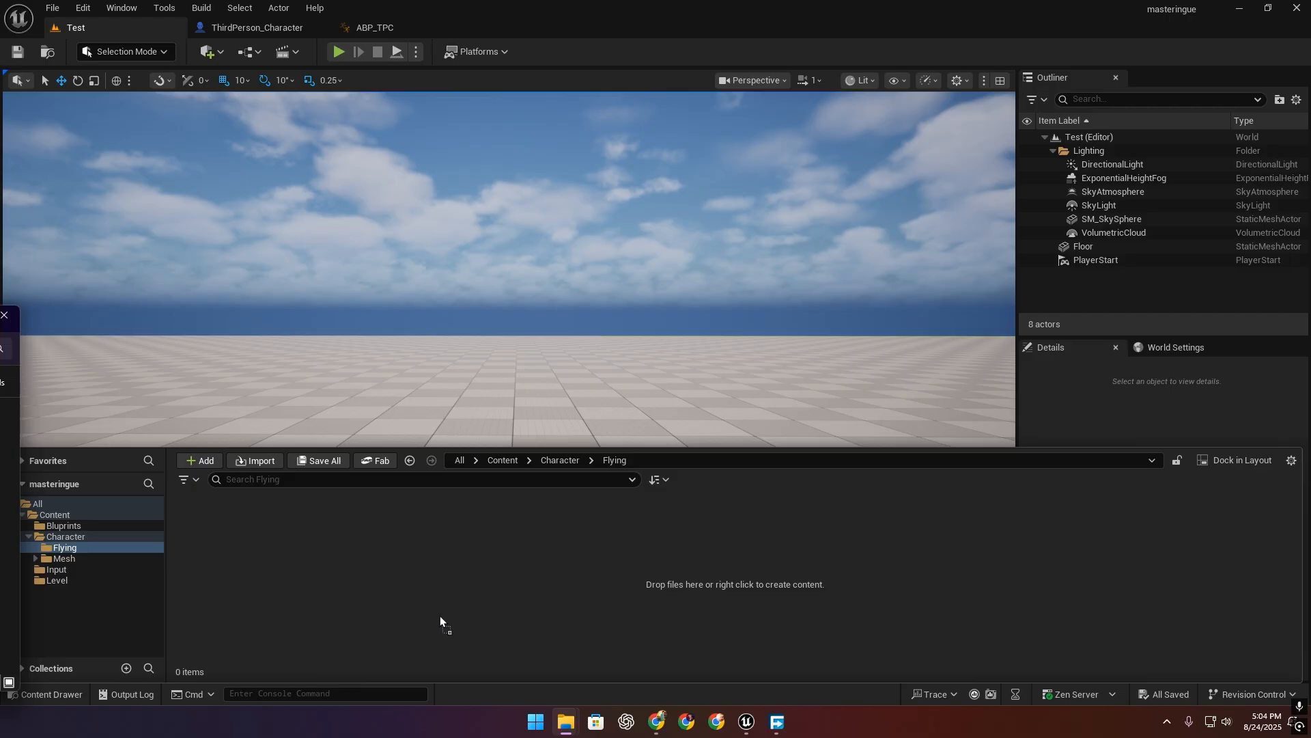
Import the downloaded Floating and Flying files into Unreal's Character/Flying folder as animations only, using racerhigh_Skeleton.
drag(439, 616, 416, 564)
scroll(683, 478, down, 3)
click(693, 538)
click(723, 370)
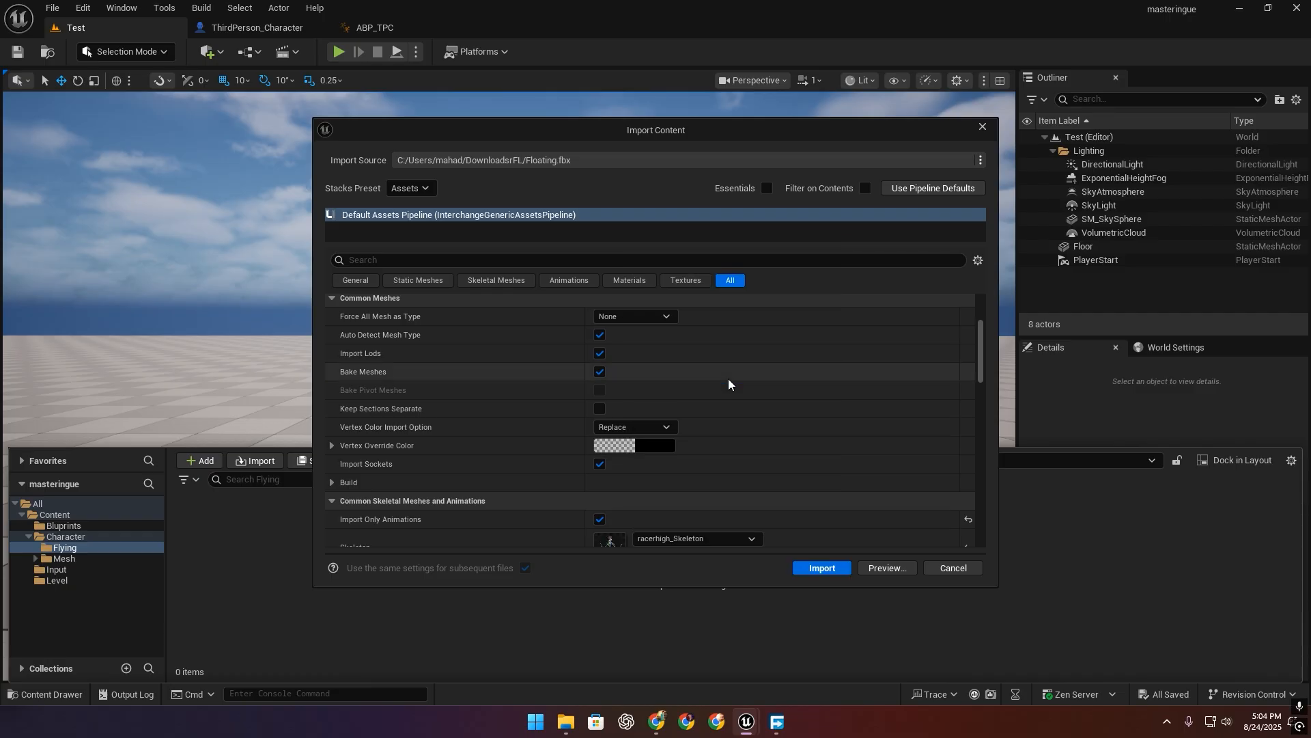
click(822, 567)
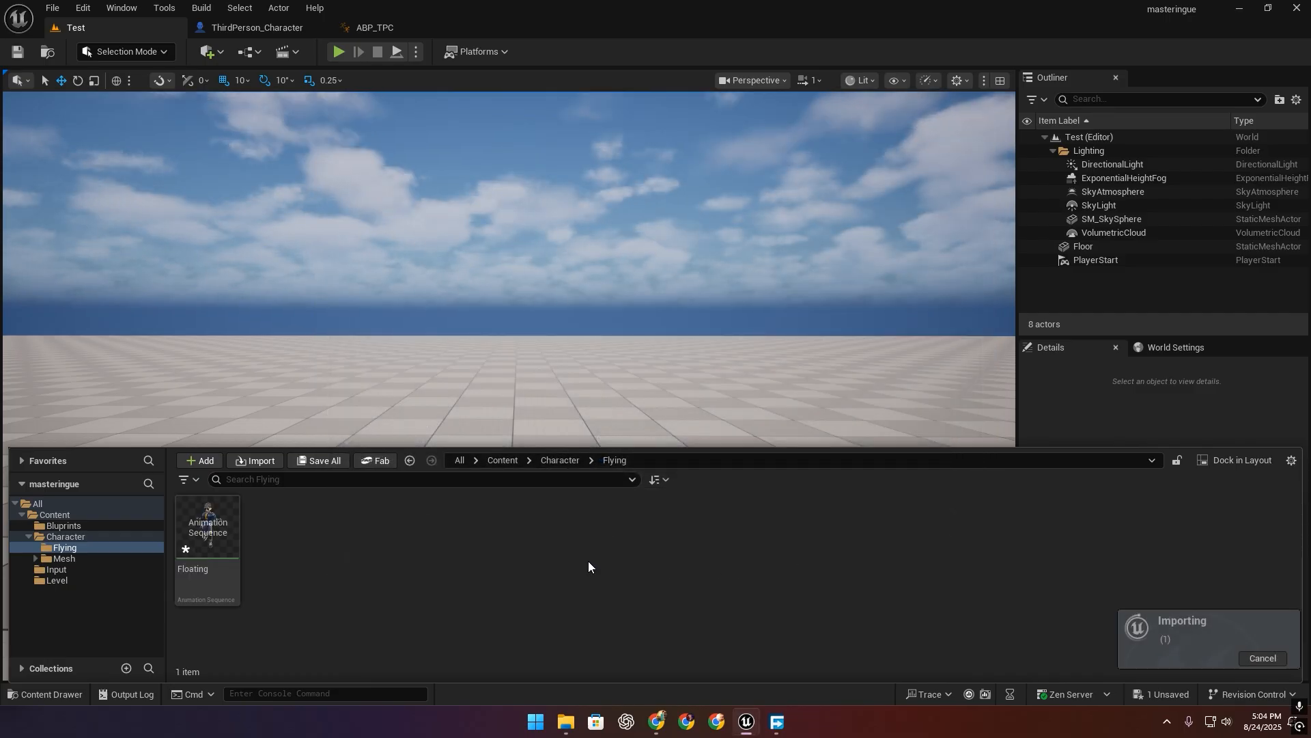
Preview the imported Floating and Flying animations with the animation editor docked in the main window.
double_click(217, 532)
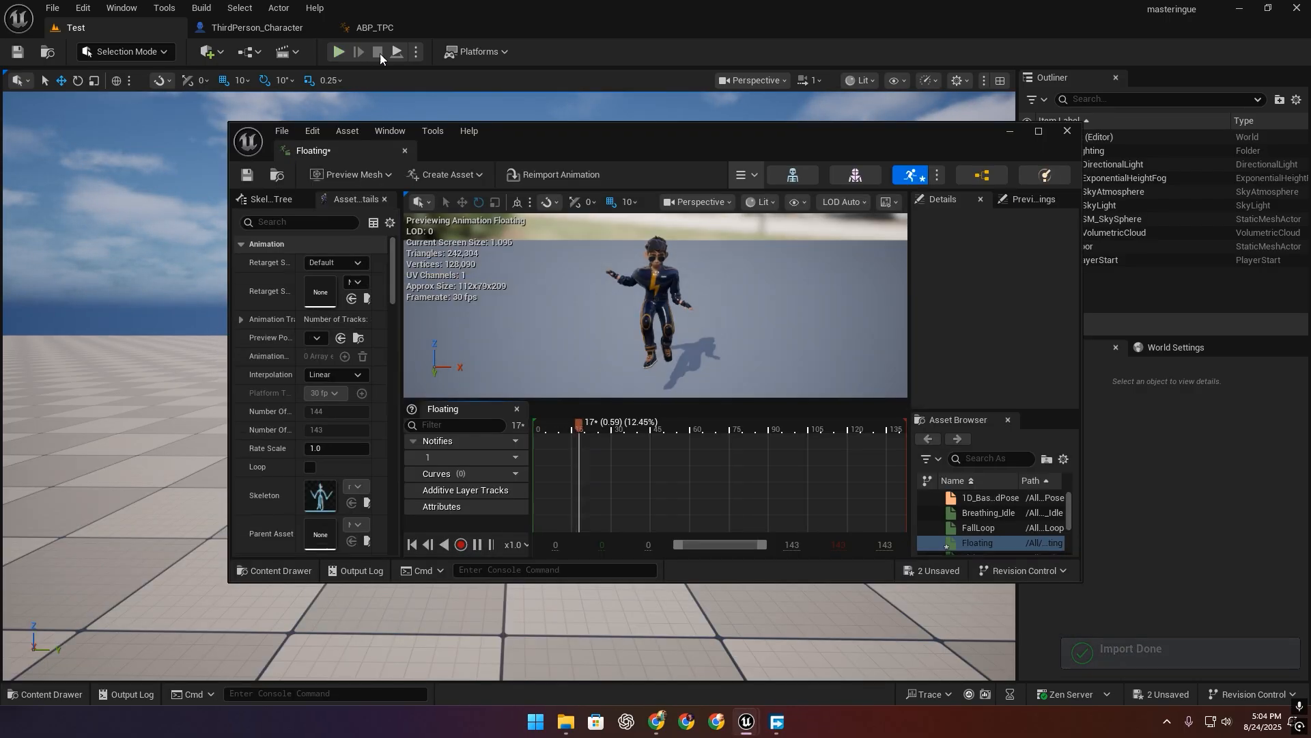
drag(355, 154, 230, 32)
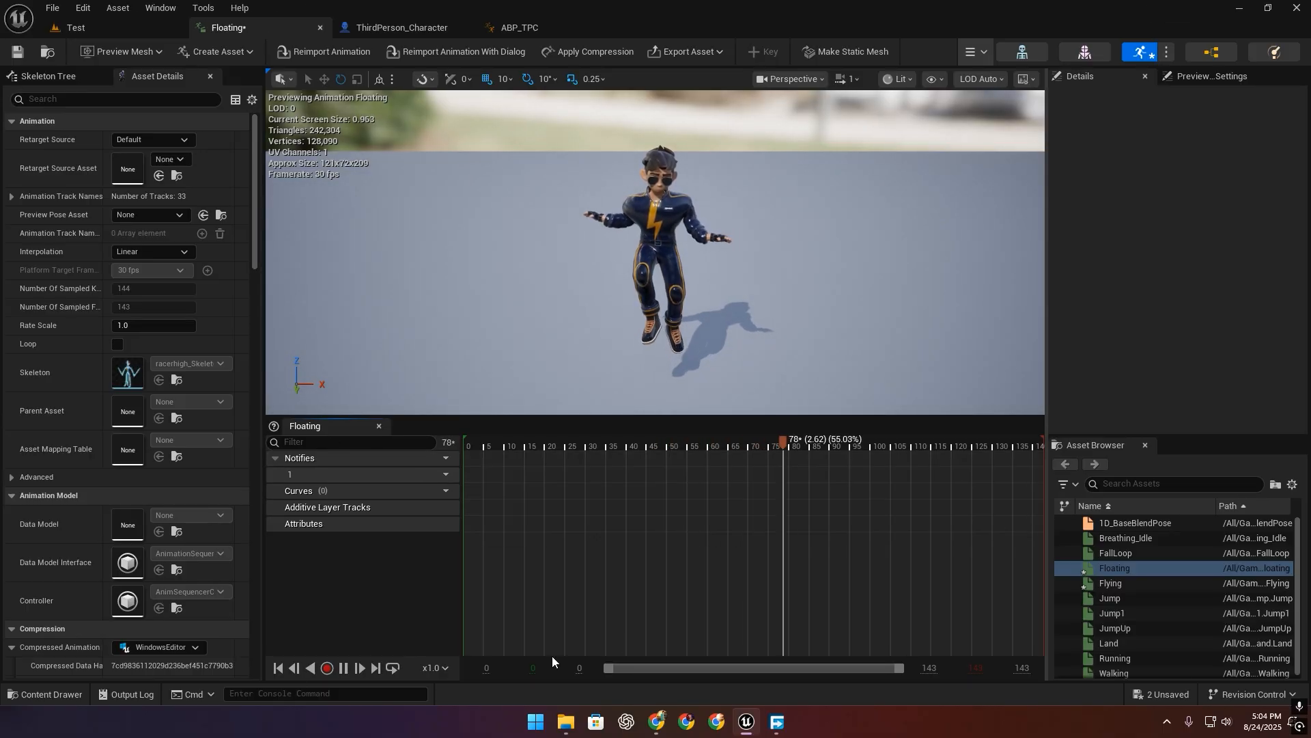
click(62, 697)
double_click(279, 529)
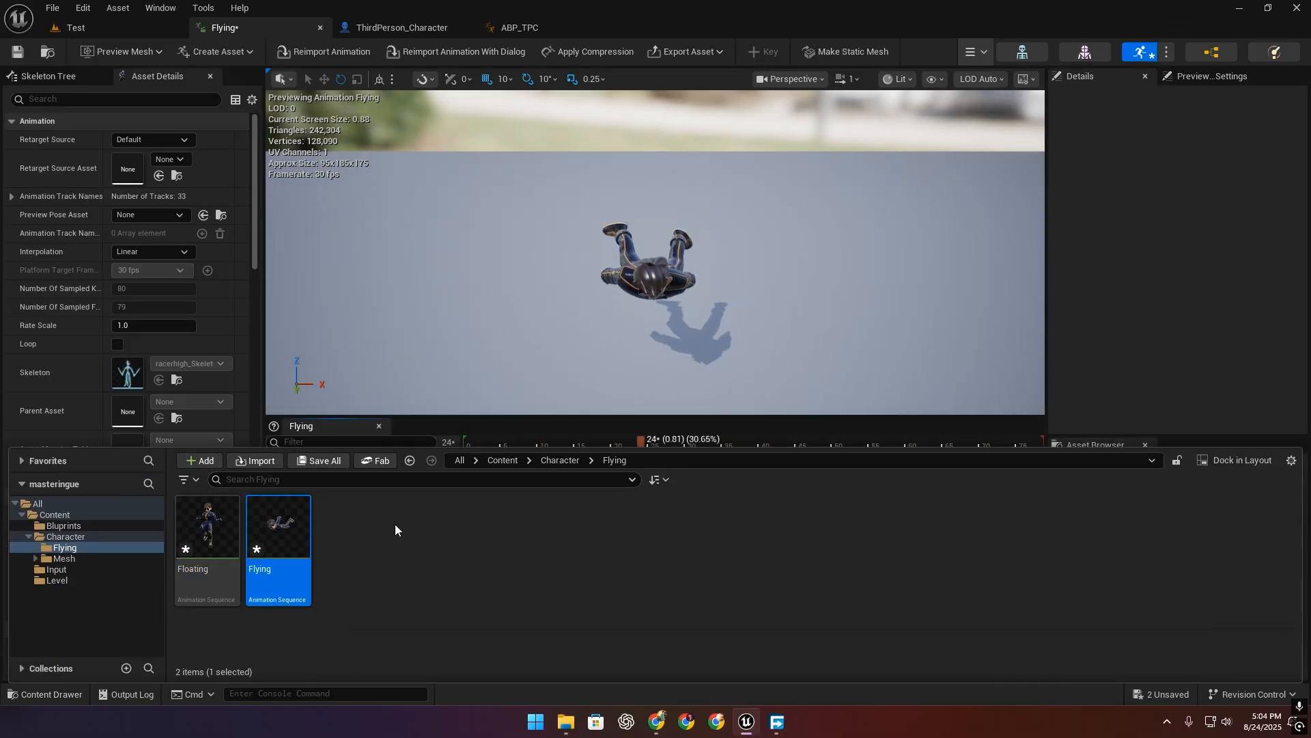
click(225, 539)
double_click(225, 540)
Save all modified assets and return to the Test level.
click(53, 7)
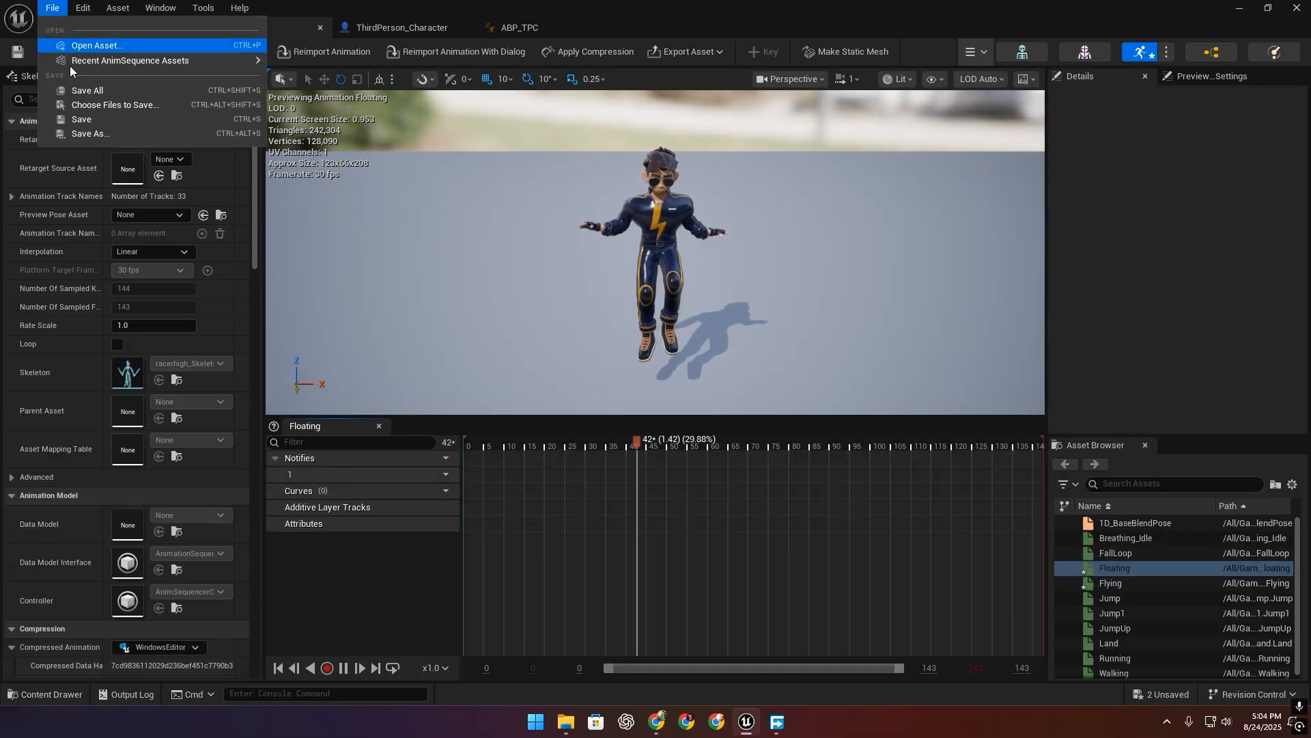
click(91, 87)
click(75, 27)
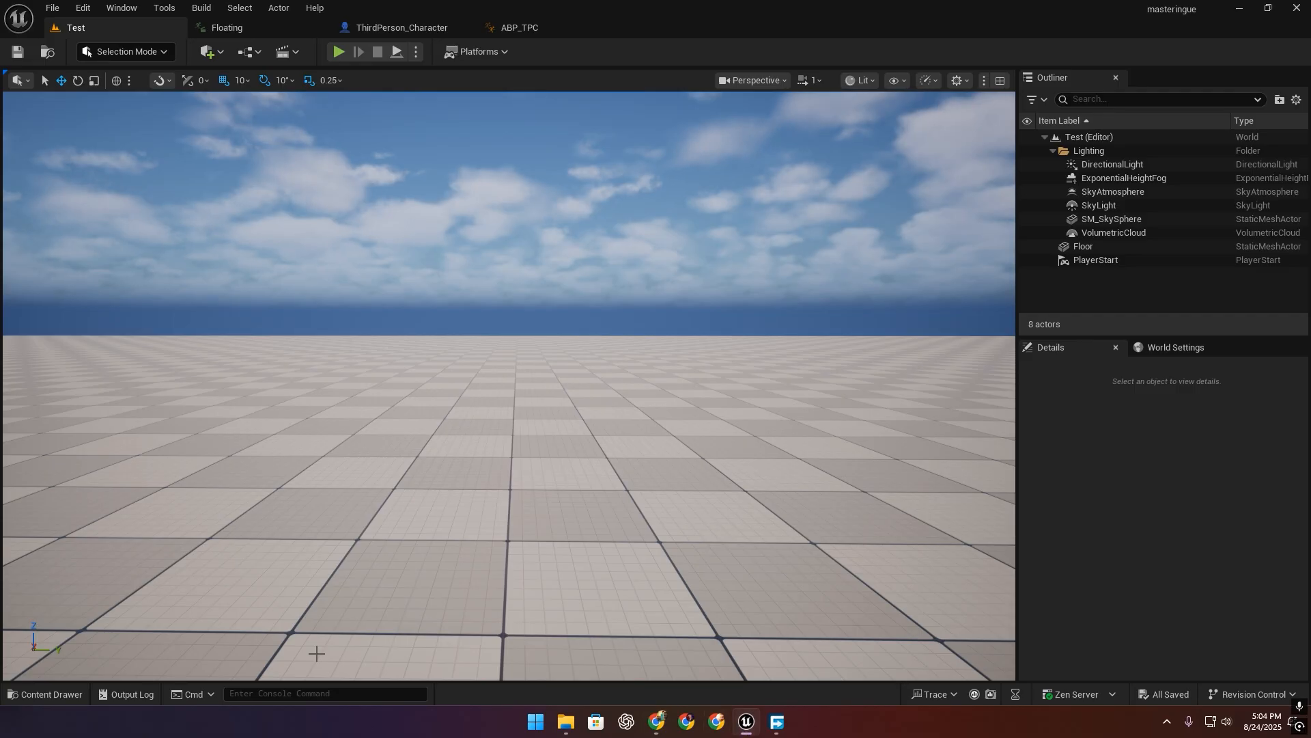
Create a Blend Space in the Character/Flying folder and name it BS_Flying.
click(46, 694)
right_click(506, 546)
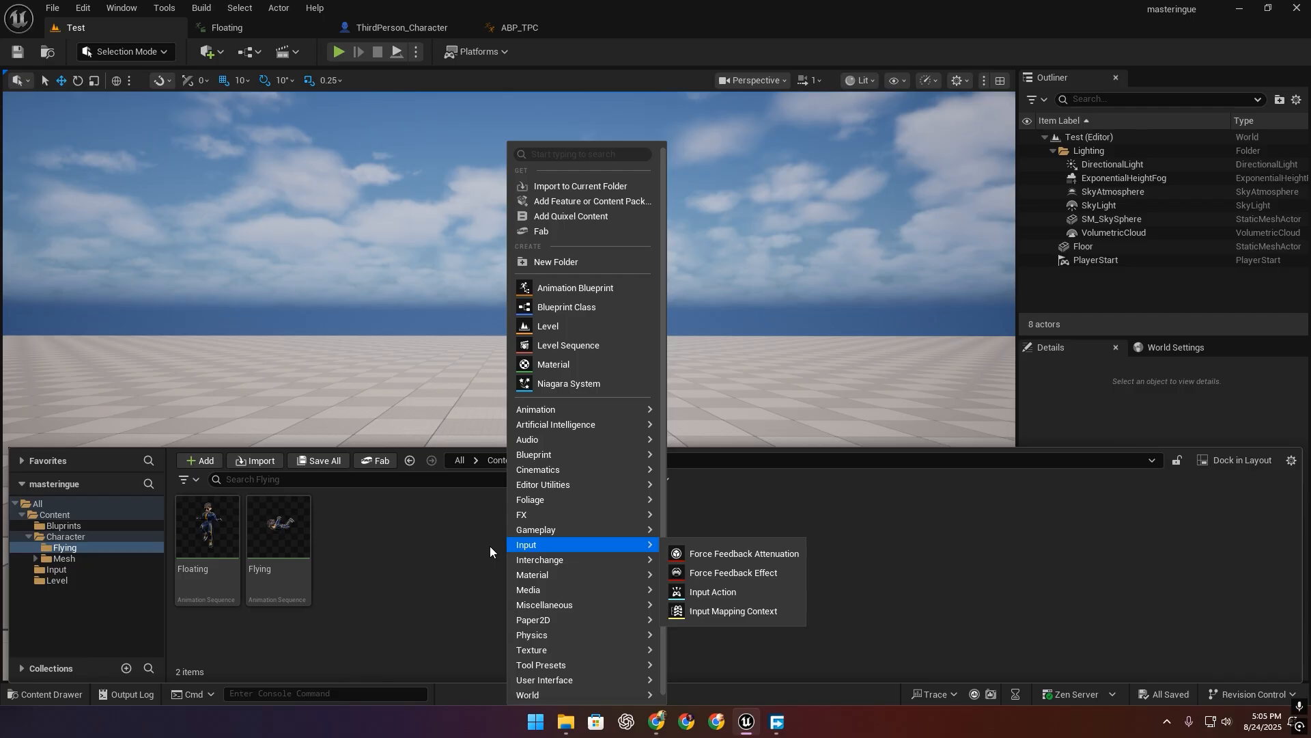
click(440, 576)
right_click(436, 568)
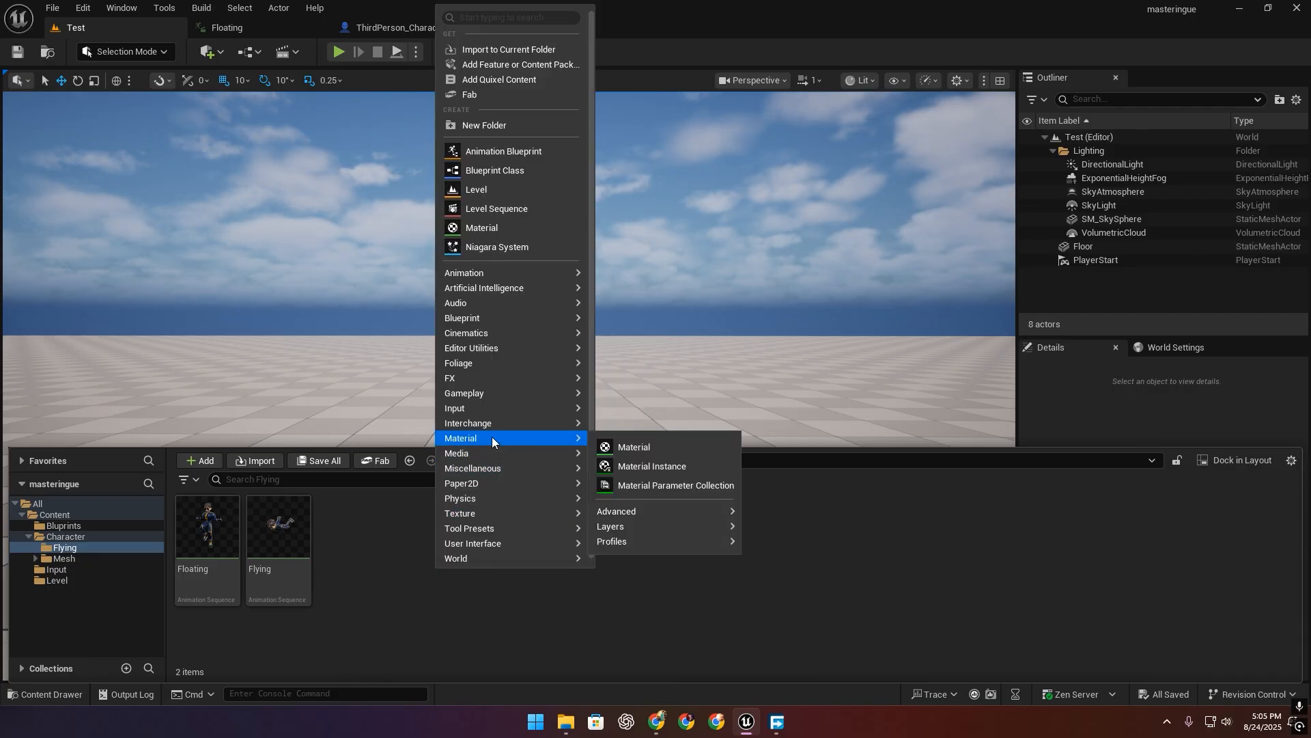
mouse_move(478, 273)
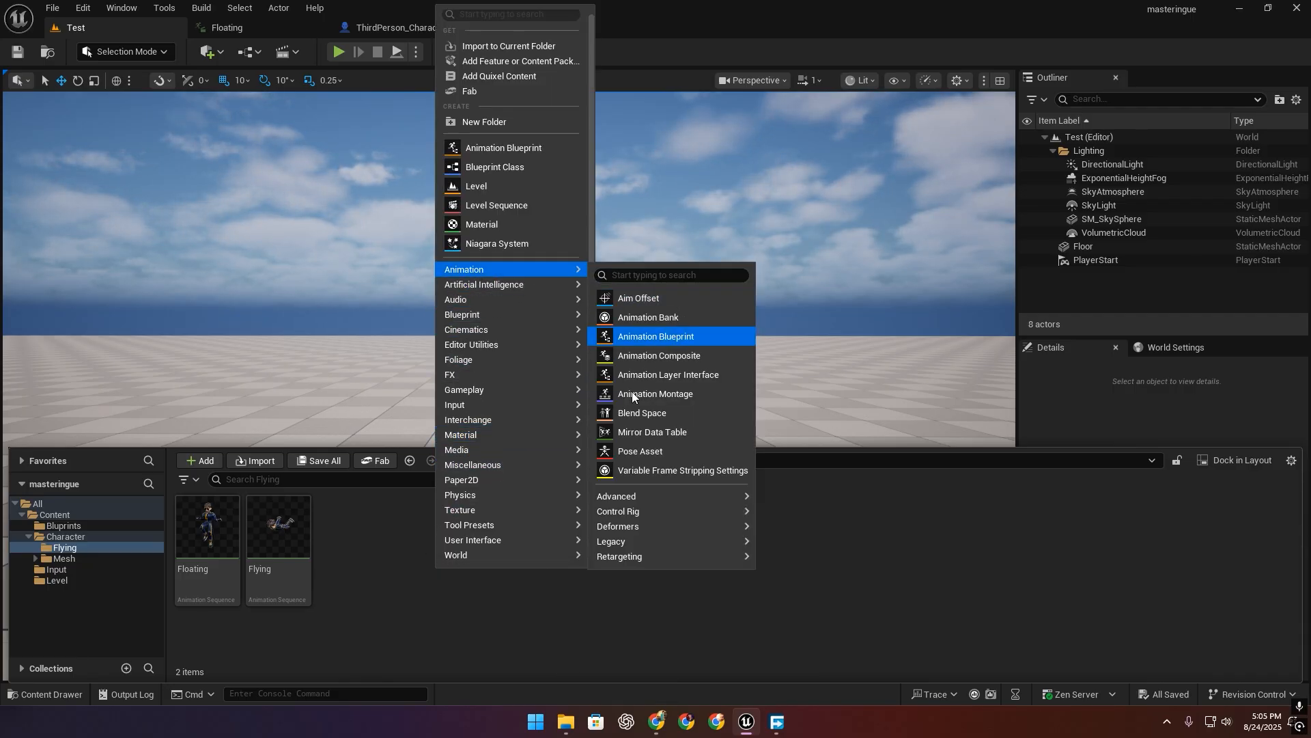
click(661, 413)
click(585, 217)
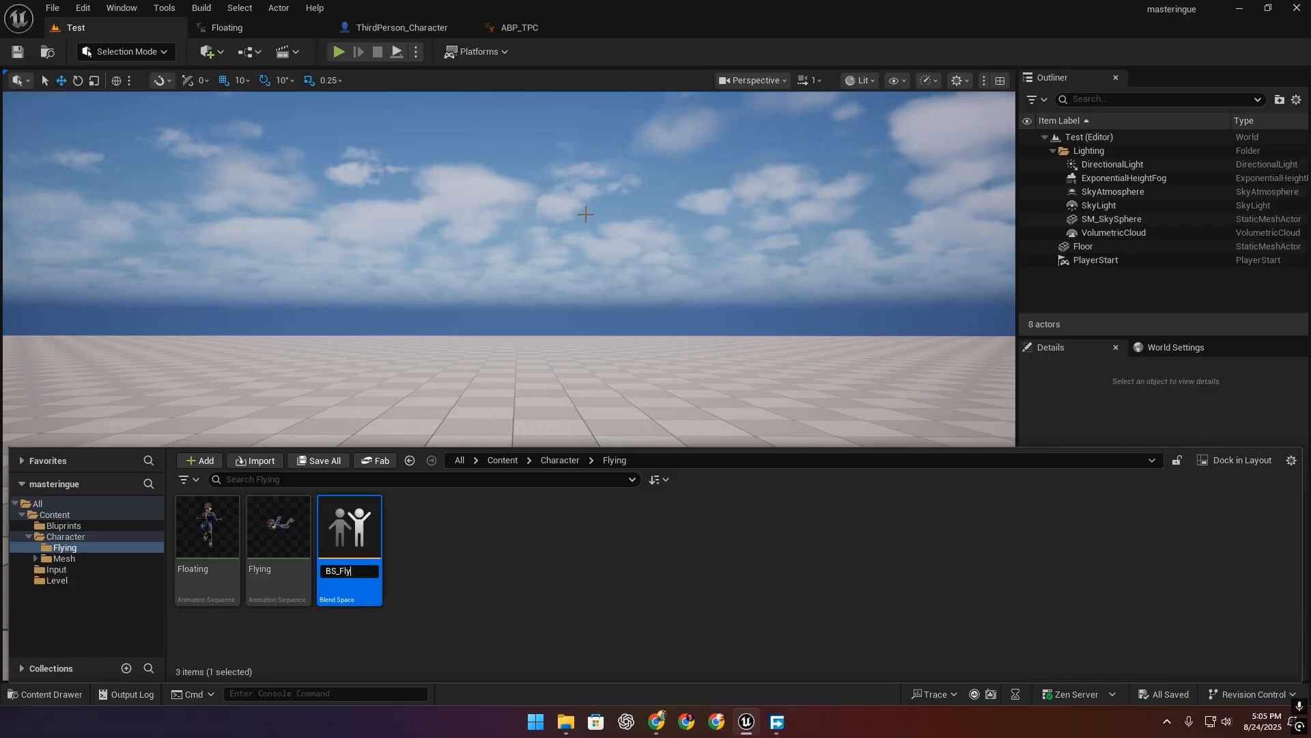
key(Return)
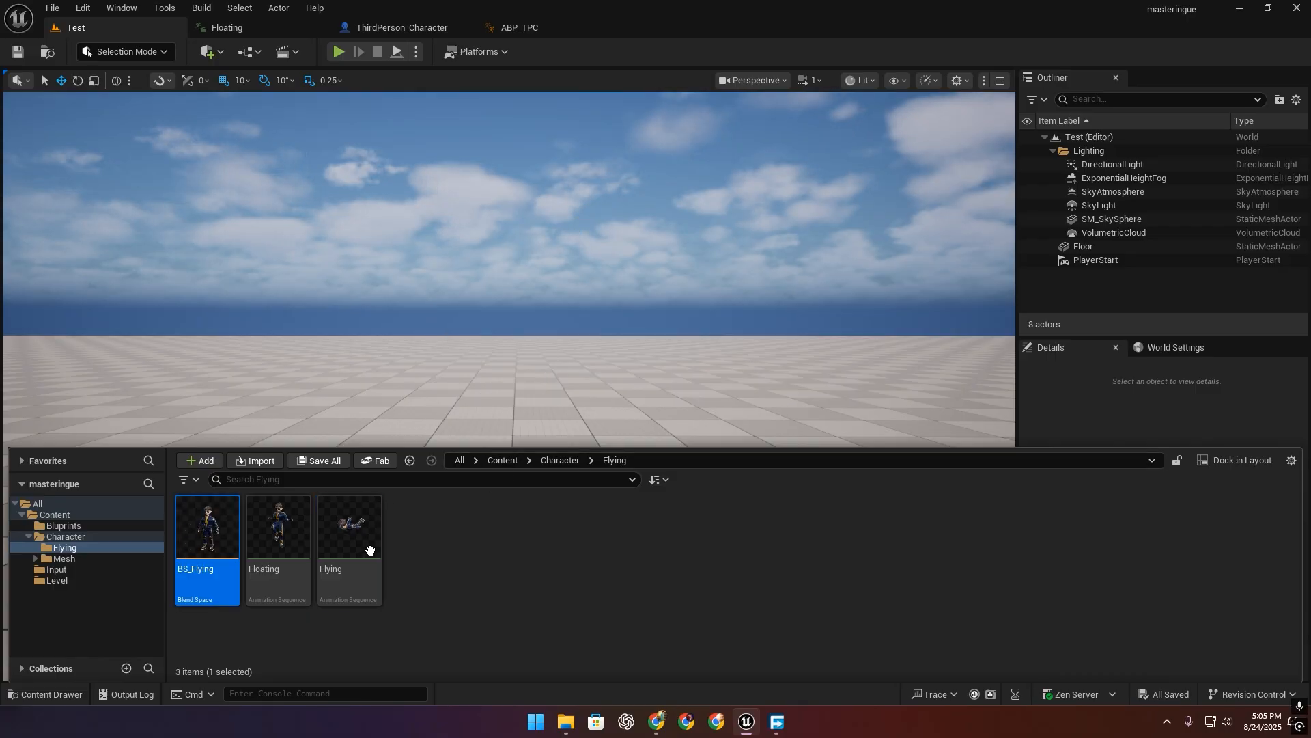
In BS_Flying, name the horizontal axis Speed with maximum 600 and the vertical axis Direction from -50 to 50, and save.
double_click(207, 527)
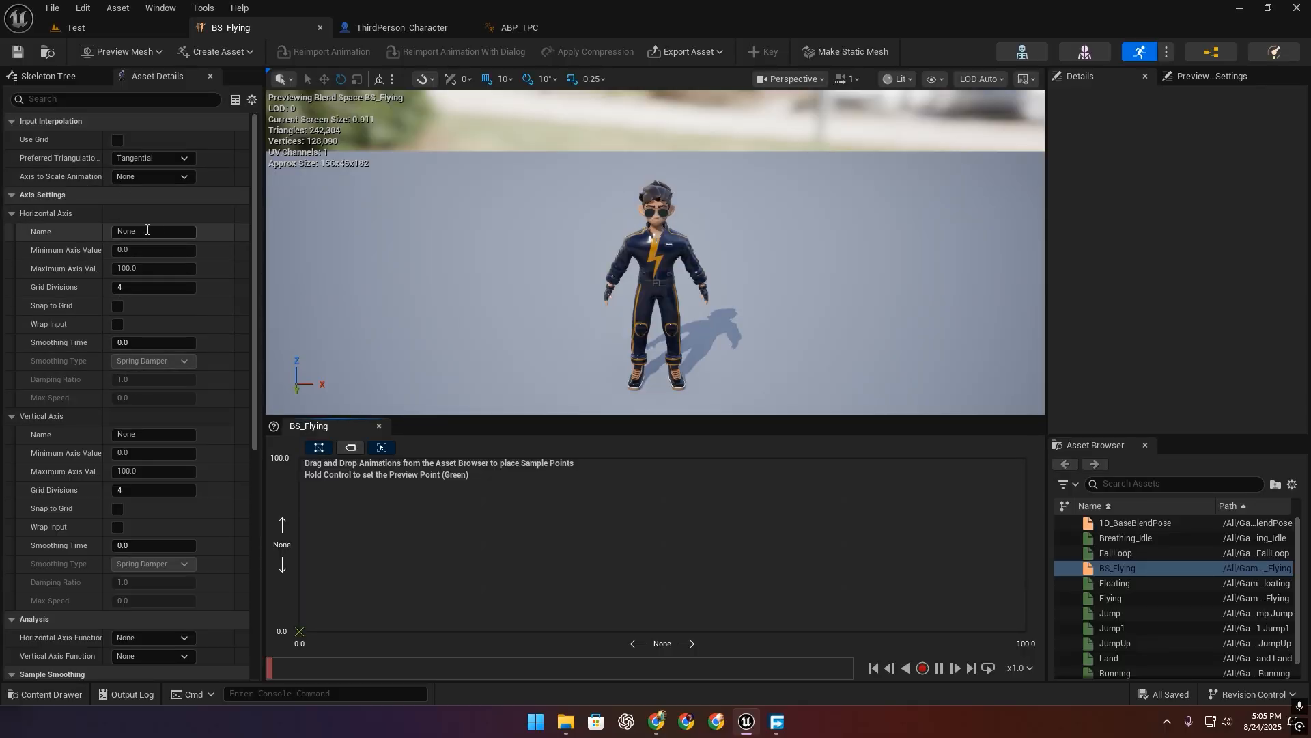
text(Speed)
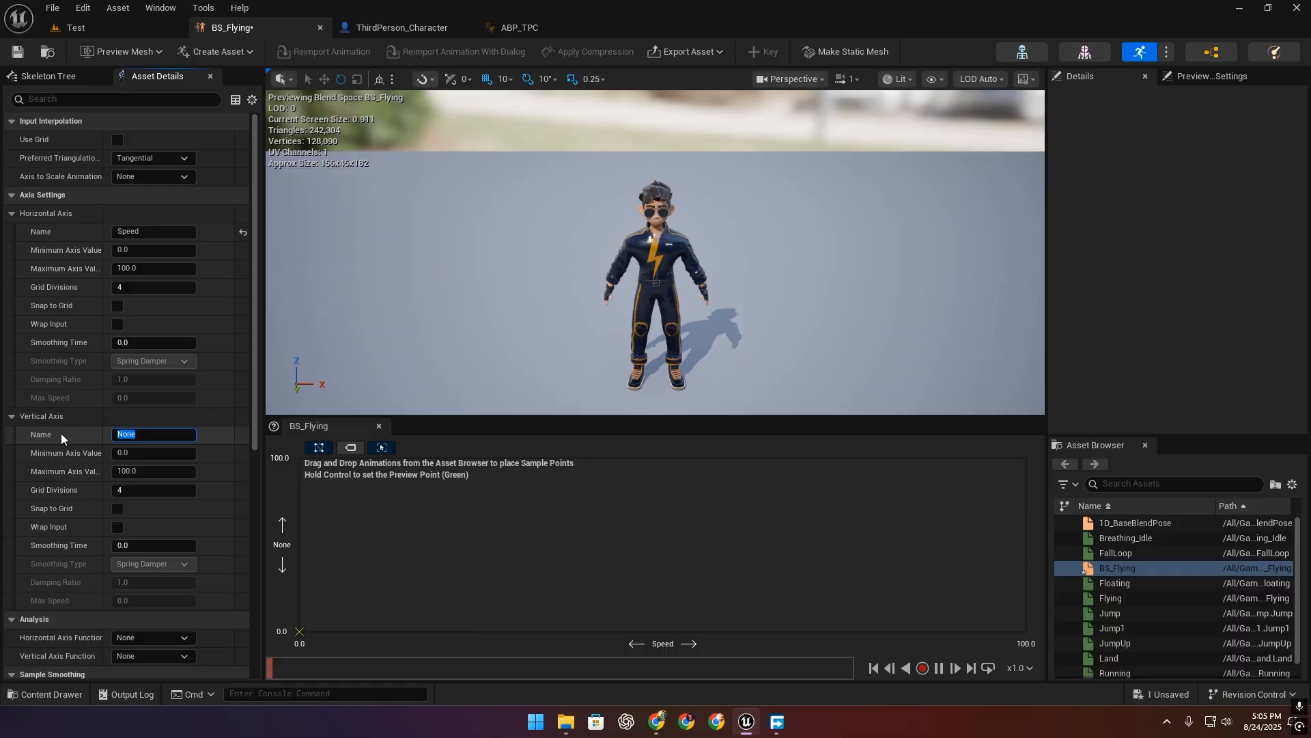
text(Direction)
key(Return)
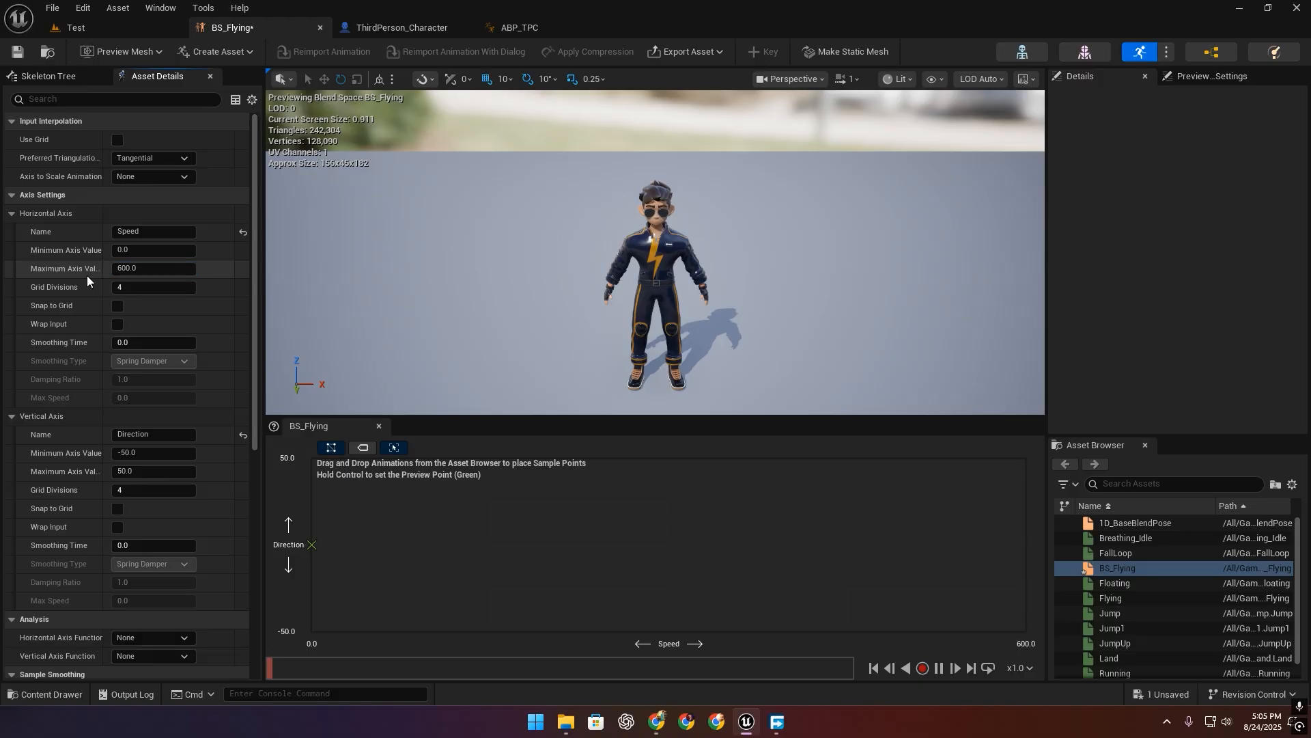
key(ctrl+s)
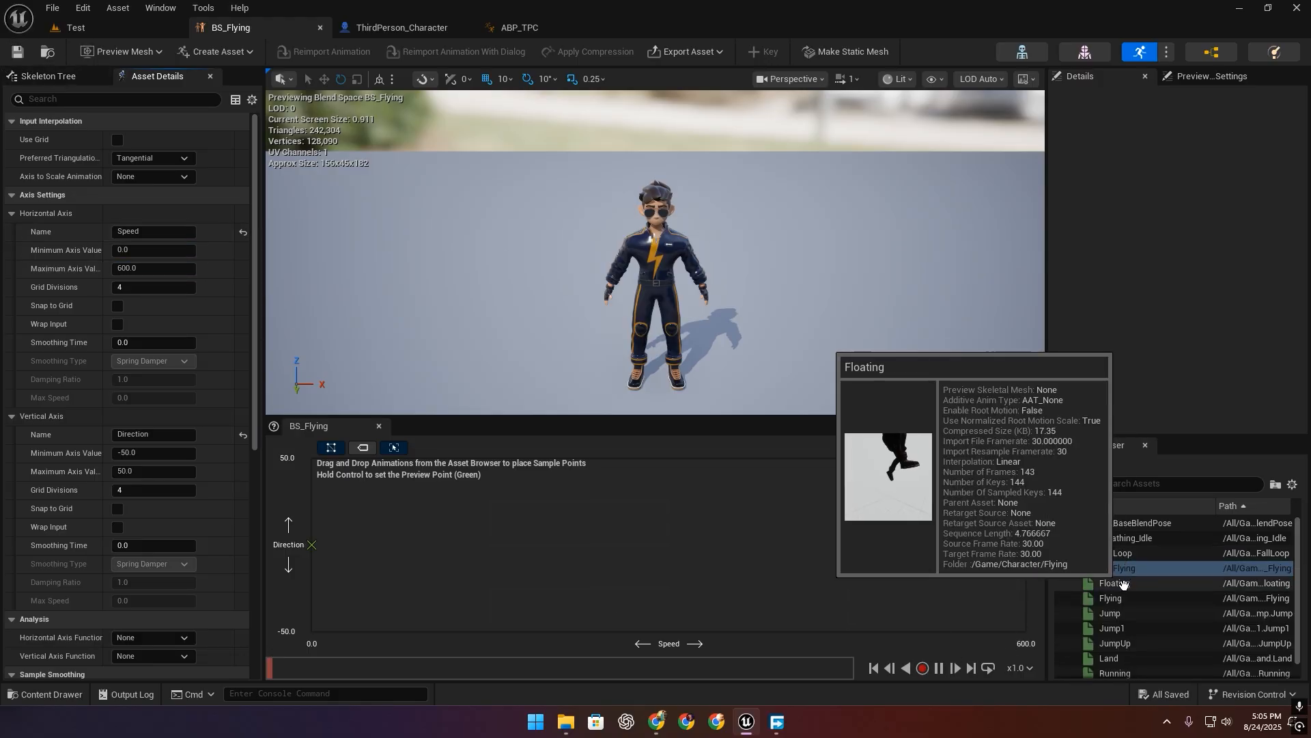
Place three Floating samples in the blend space at Speed 0, with Direction 0, 50 and -50.
drag(1122, 582, 319, 549)
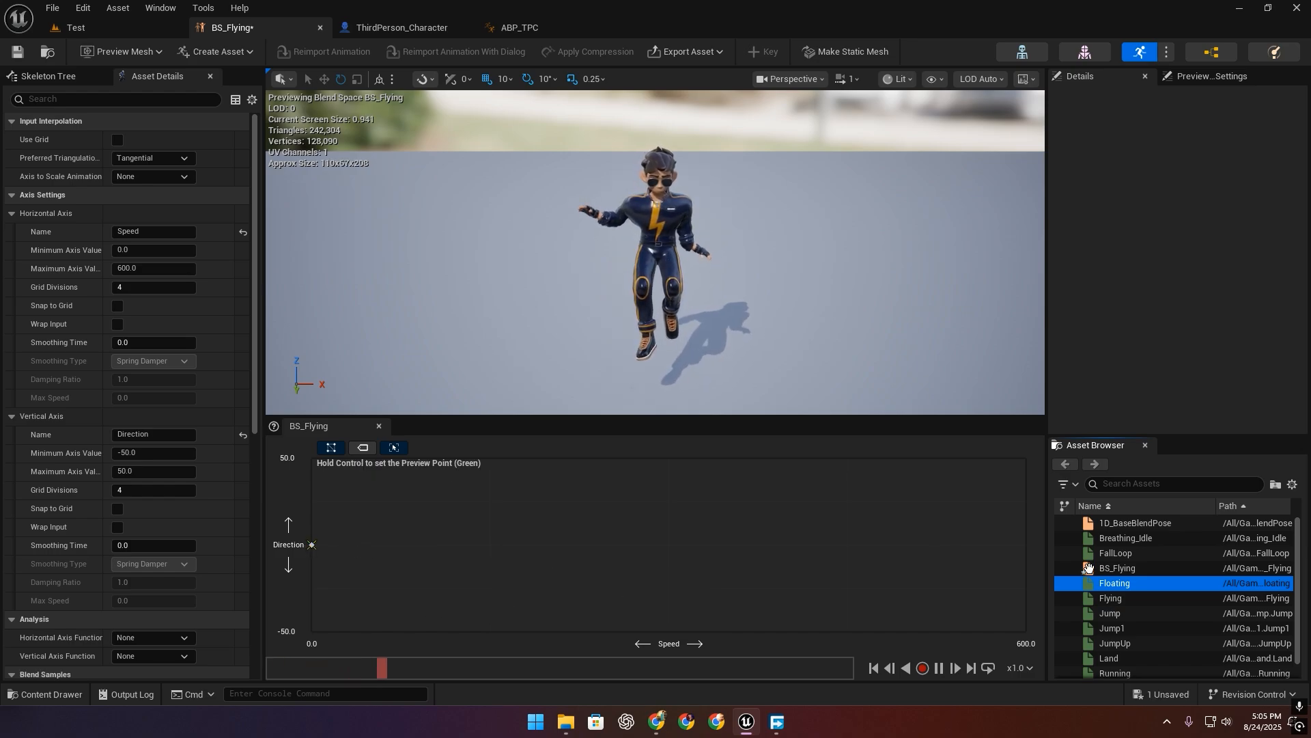
drag(1111, 581, 313, 459)
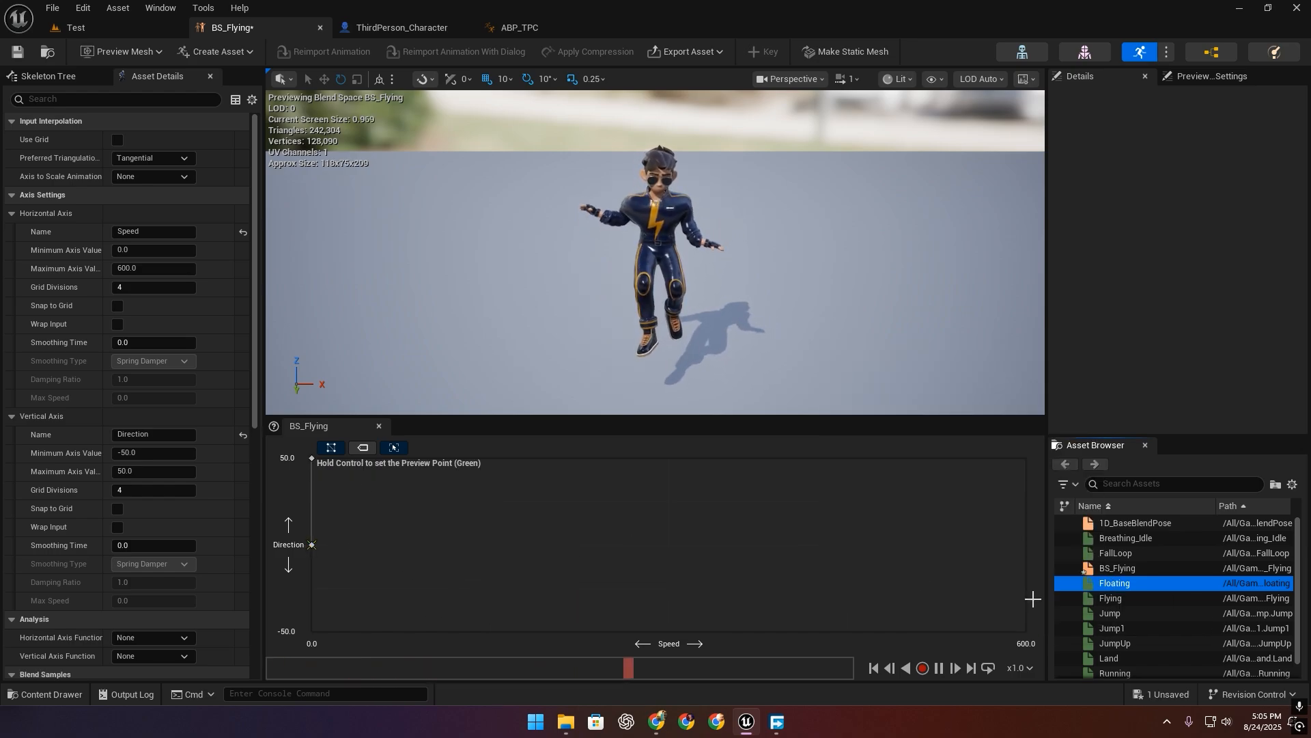
drag(1051, 586, 312, 631)
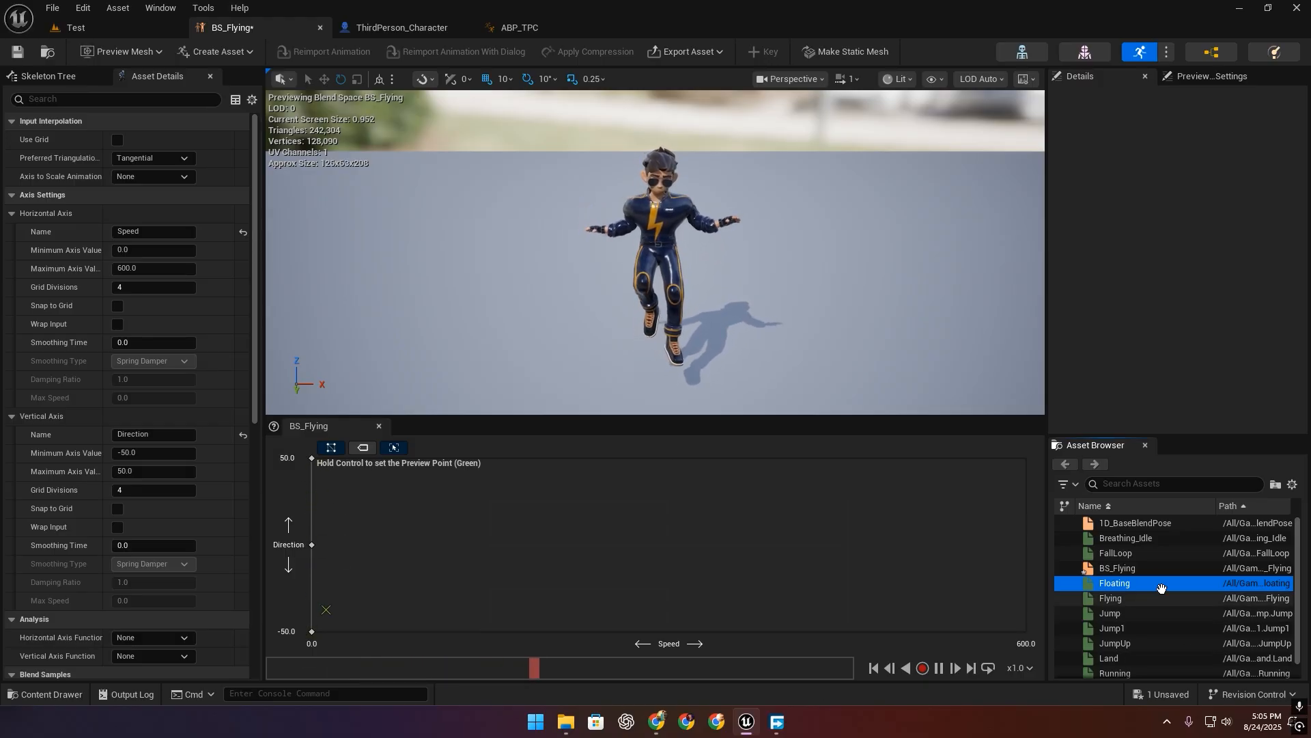
Place a Flying sample at Speed 600 and Direction 0, and preview the blend along the Speed axis.
drag(1113, 598, 991, 550)
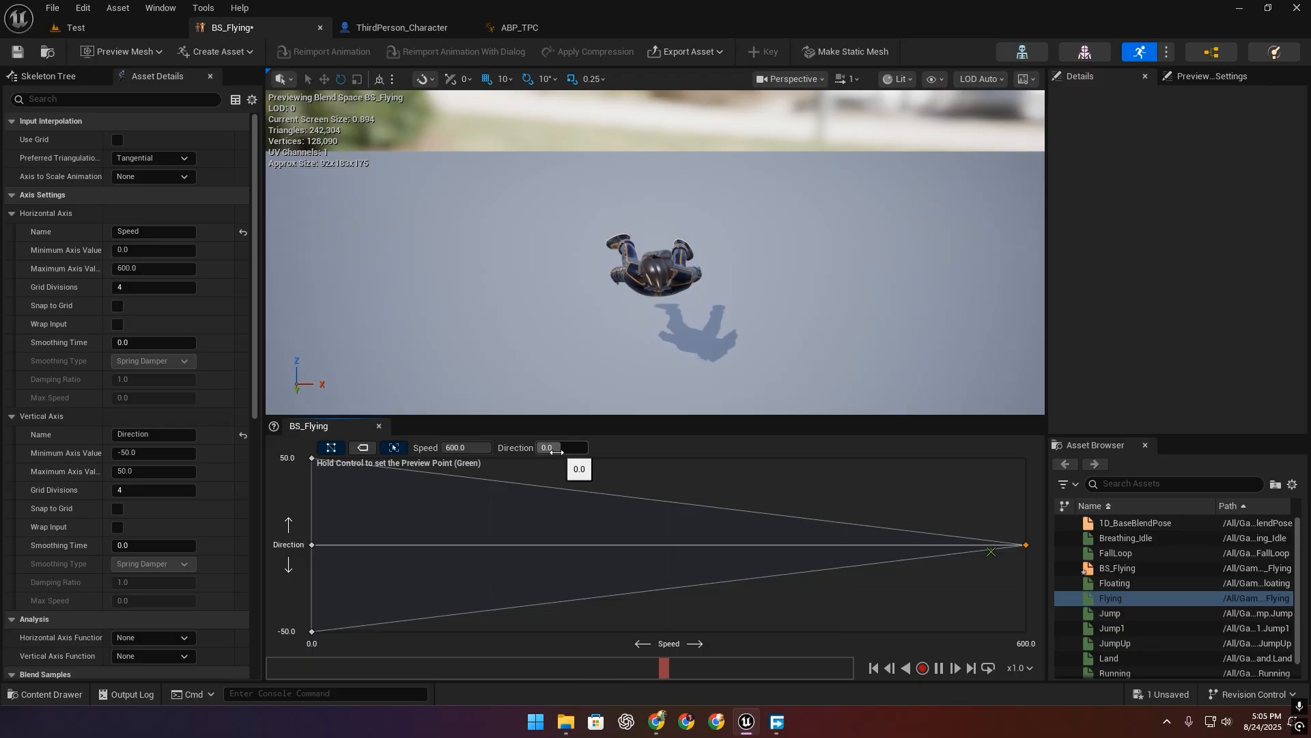
key(ctrl)
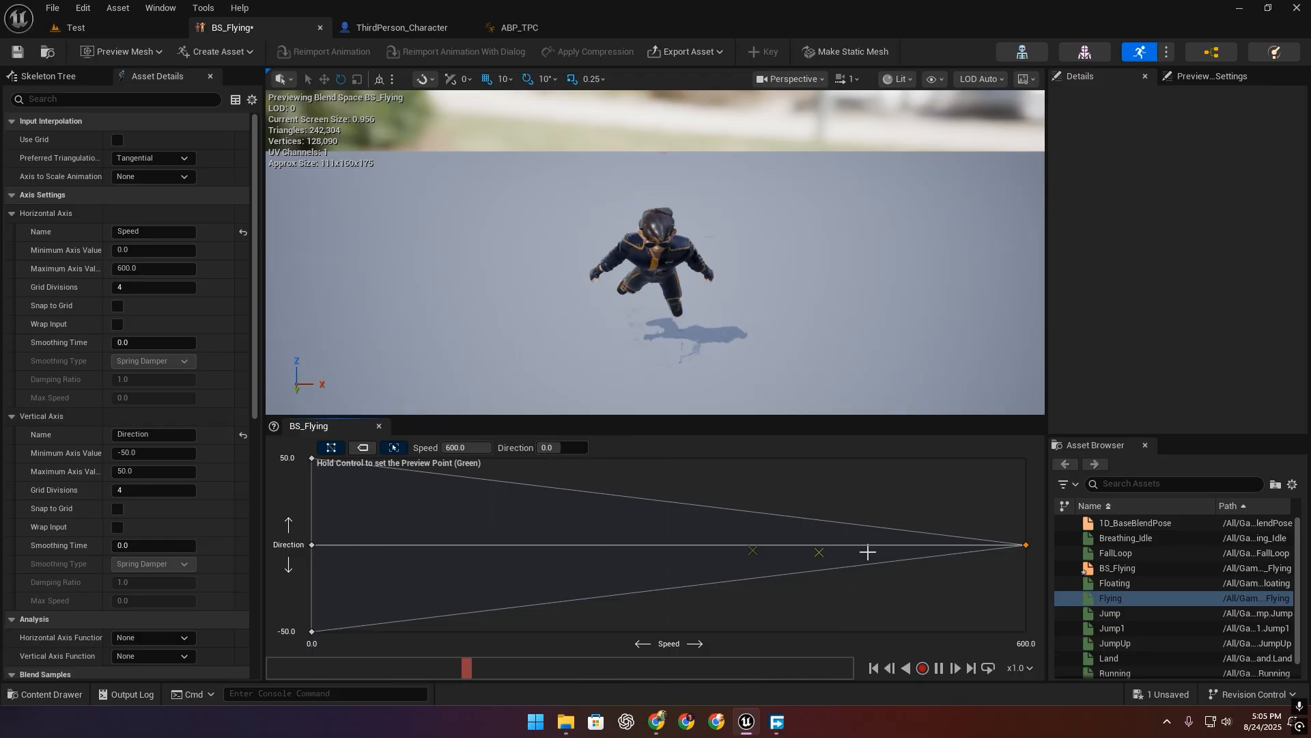
Save BS_Flying and duplicate the Flying animation in the Character/Flying folder under the name FlyingUP.
click(63, 695)
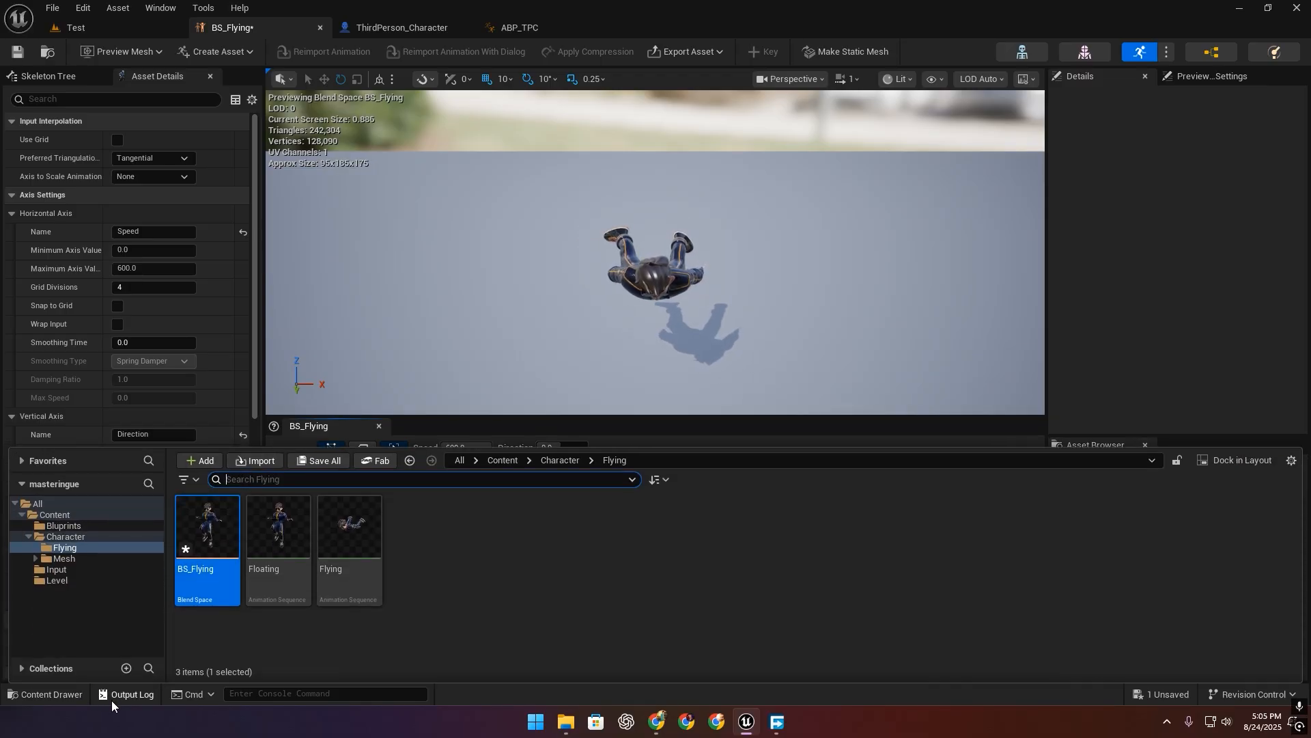
click(418, 592)
click(213, 546)
key(ctrl+s)
click(273, 545)
right_click(345, 541)
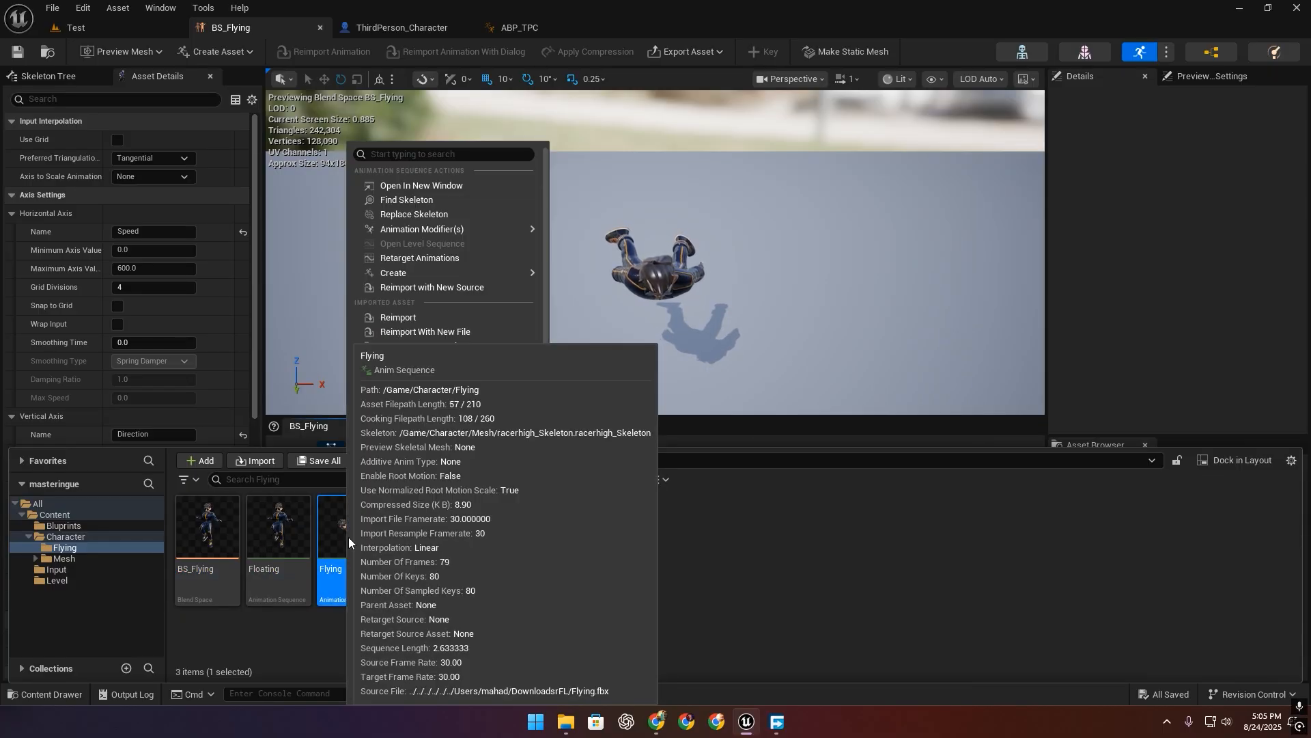
click(446, 437)
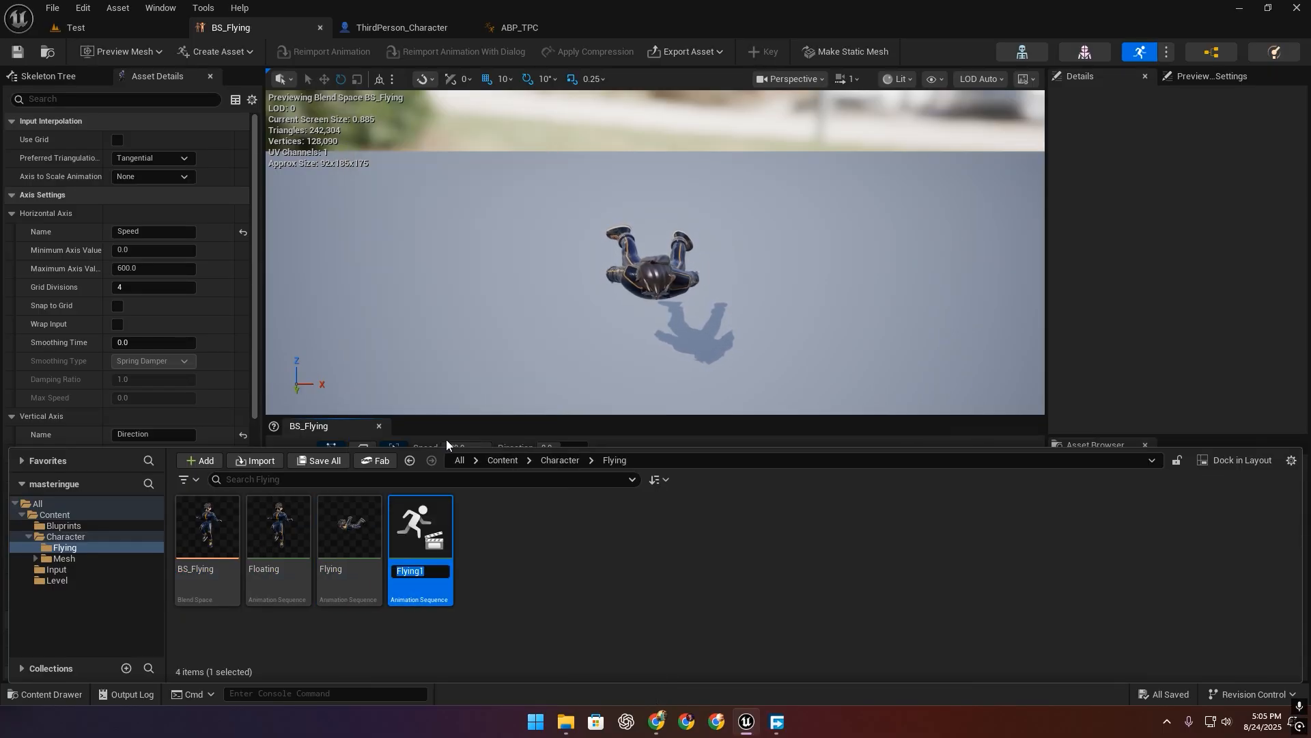
key(BackSpace)
text(UP)
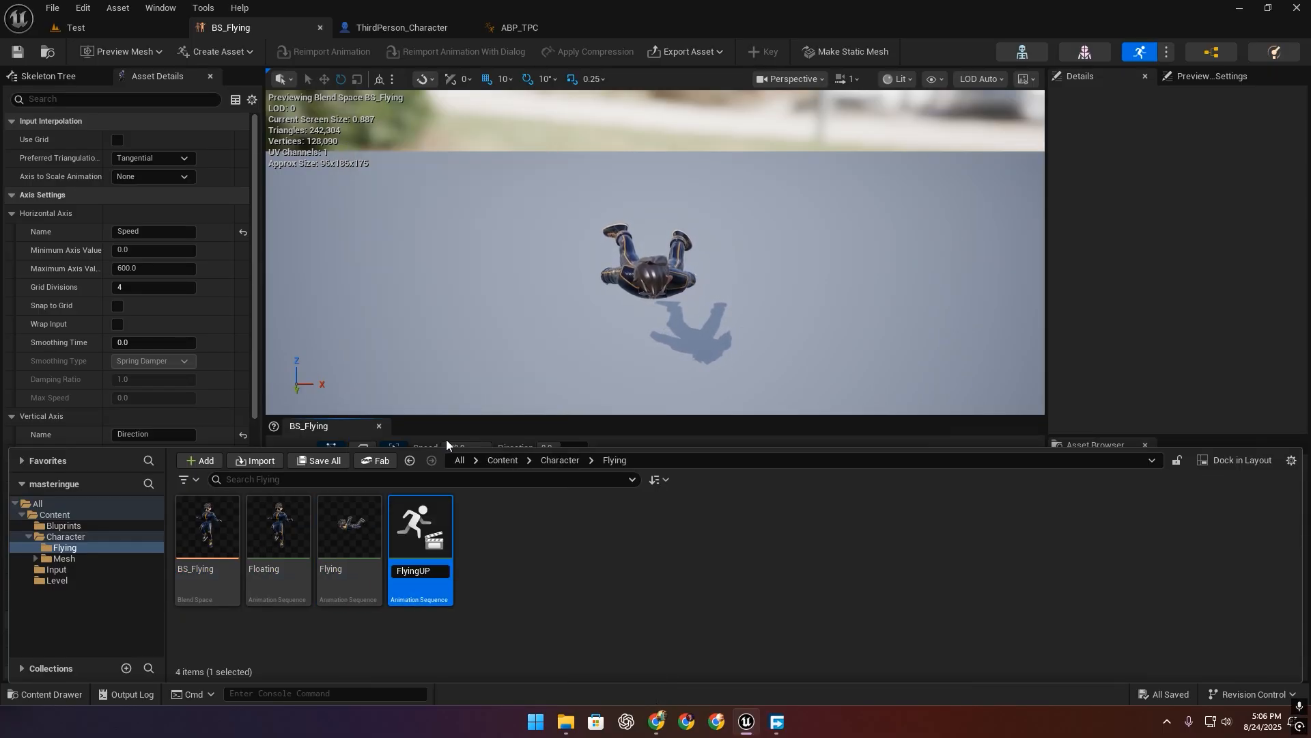
key(Return)
In FlyingUP, rotate the Hips bone to about 110° on X so the body tilts upward, key the pose and play it.
double_click(420, 529)
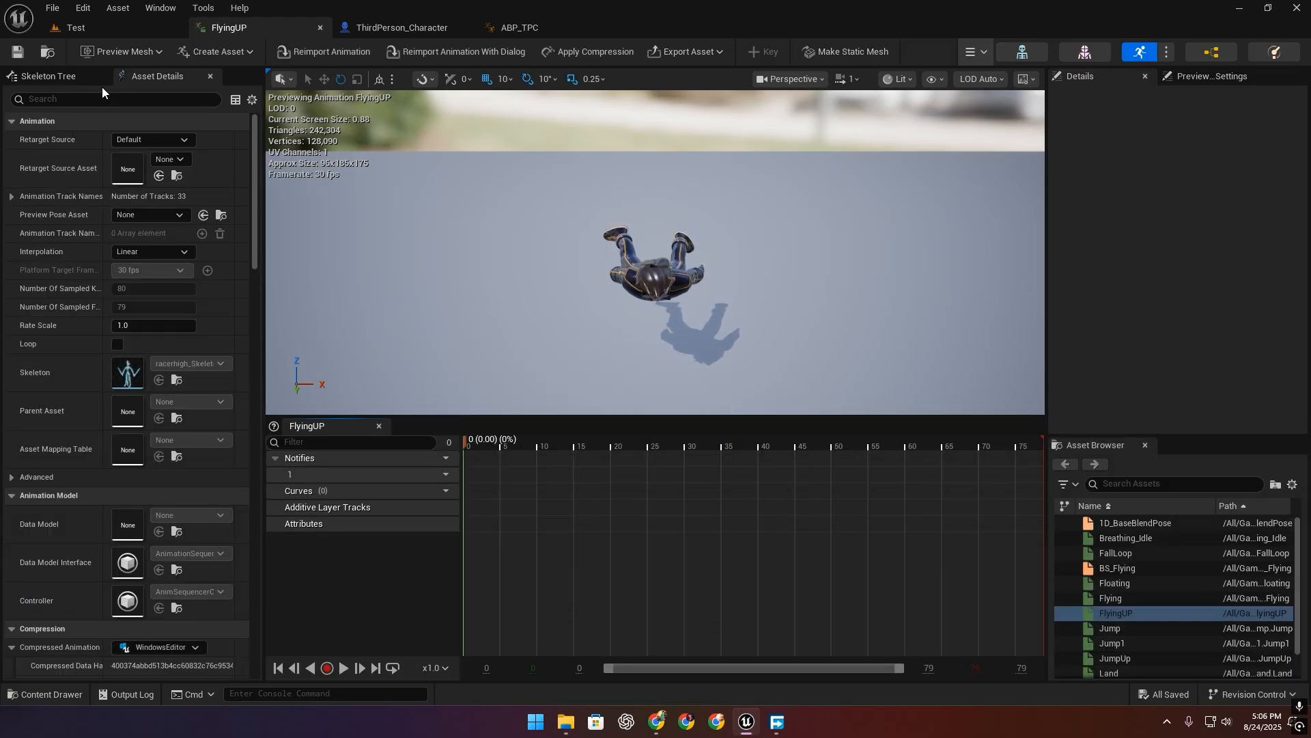
click(96, 76)
click(76, 136)
drag(579, 251, 655, 239)
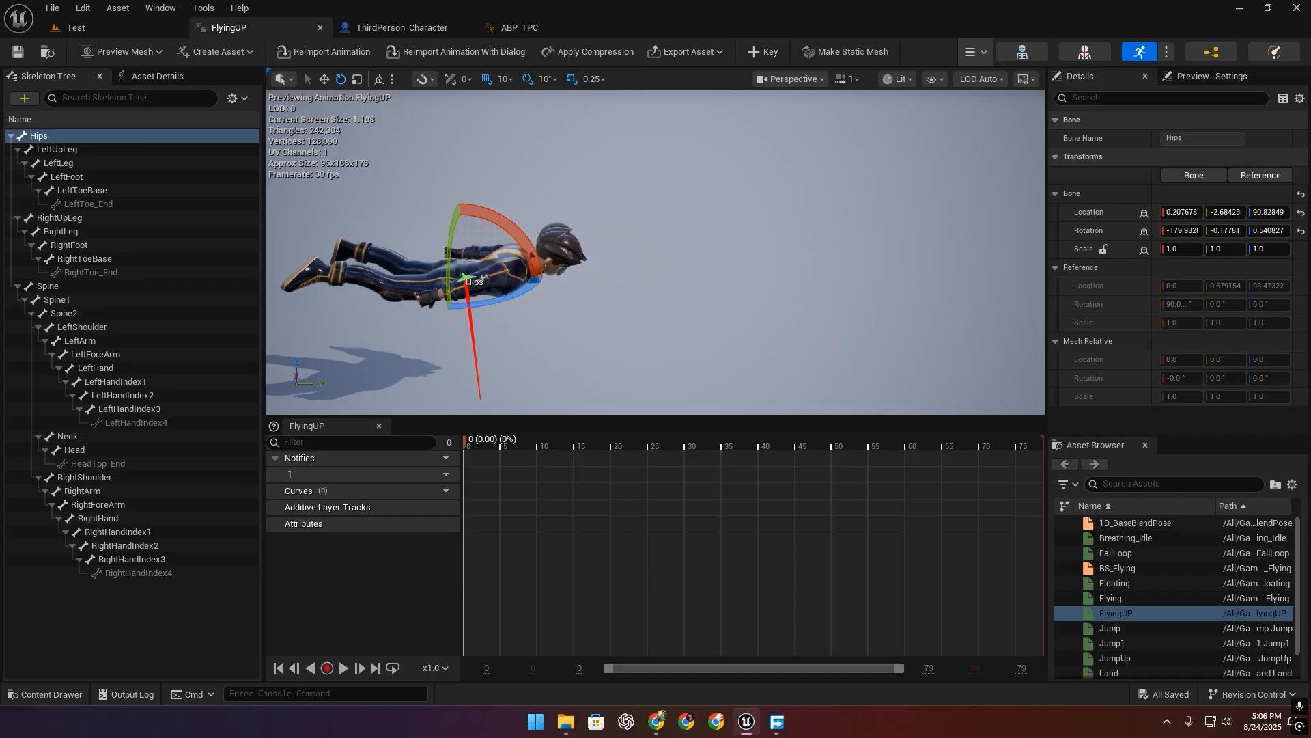
drag(519, 232, 552, 299)
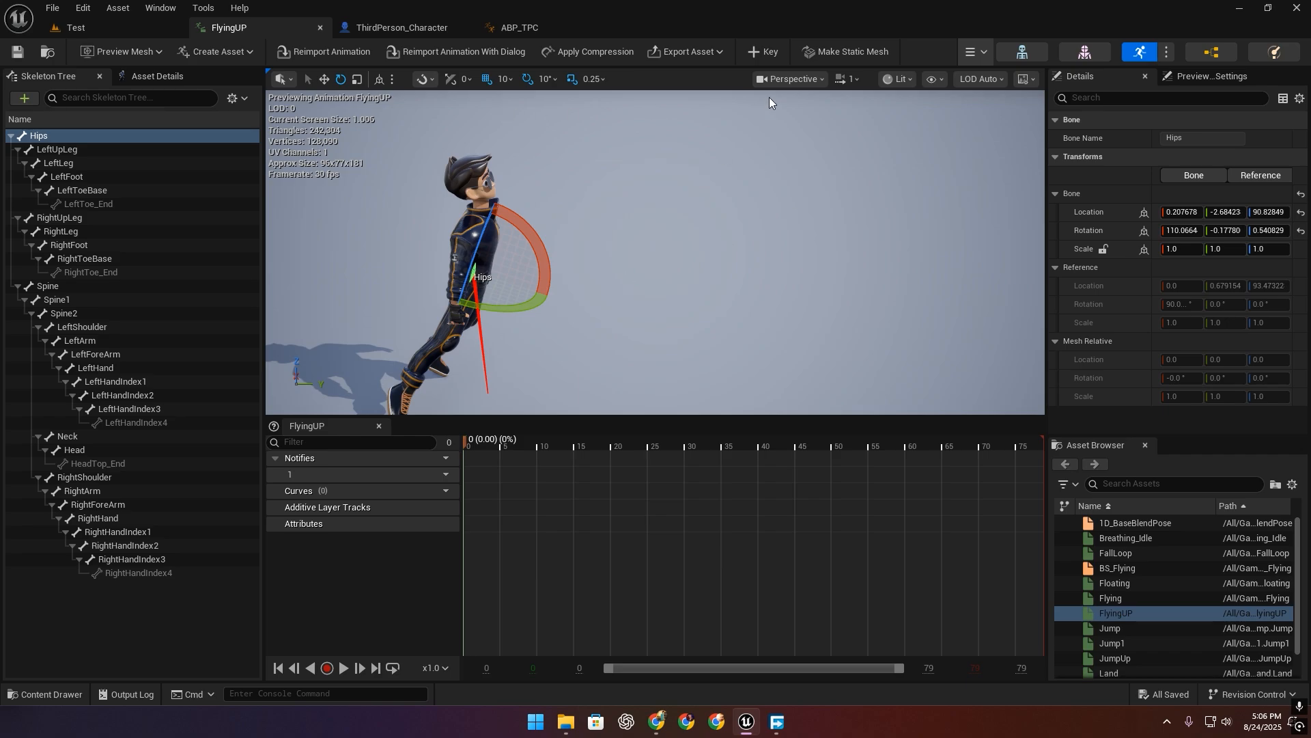
click(763, 53)
key(space)
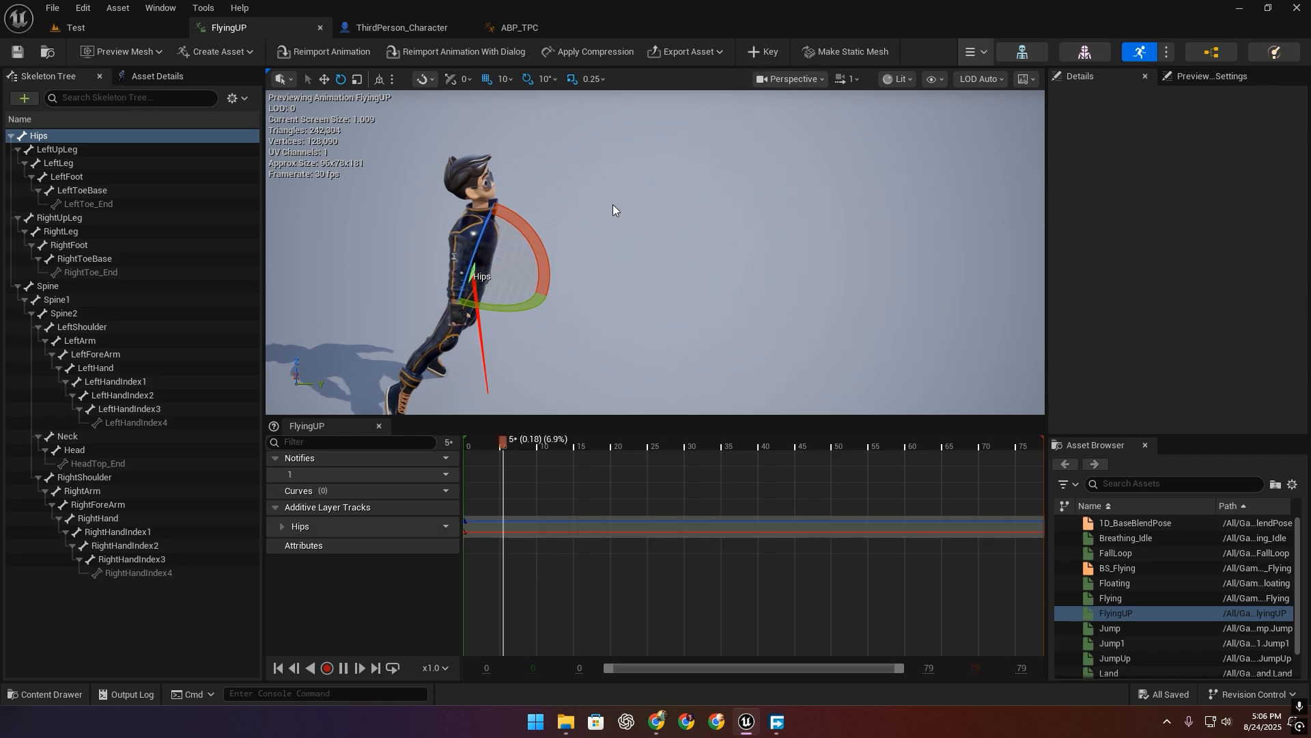
Duplicate the Flying animation in the Character/Flying folder and name the copy FlyingDown.
click(47, 698)
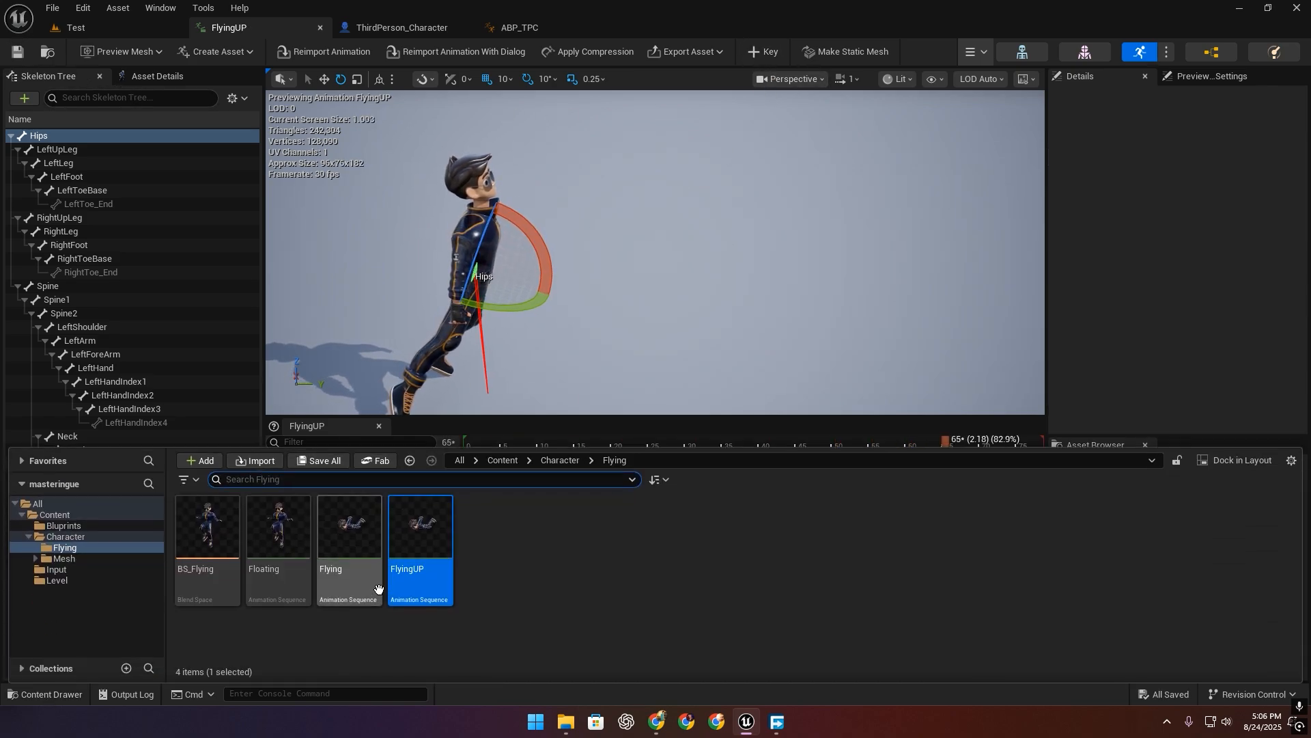
right_click(359, 542)
click(431, 433)
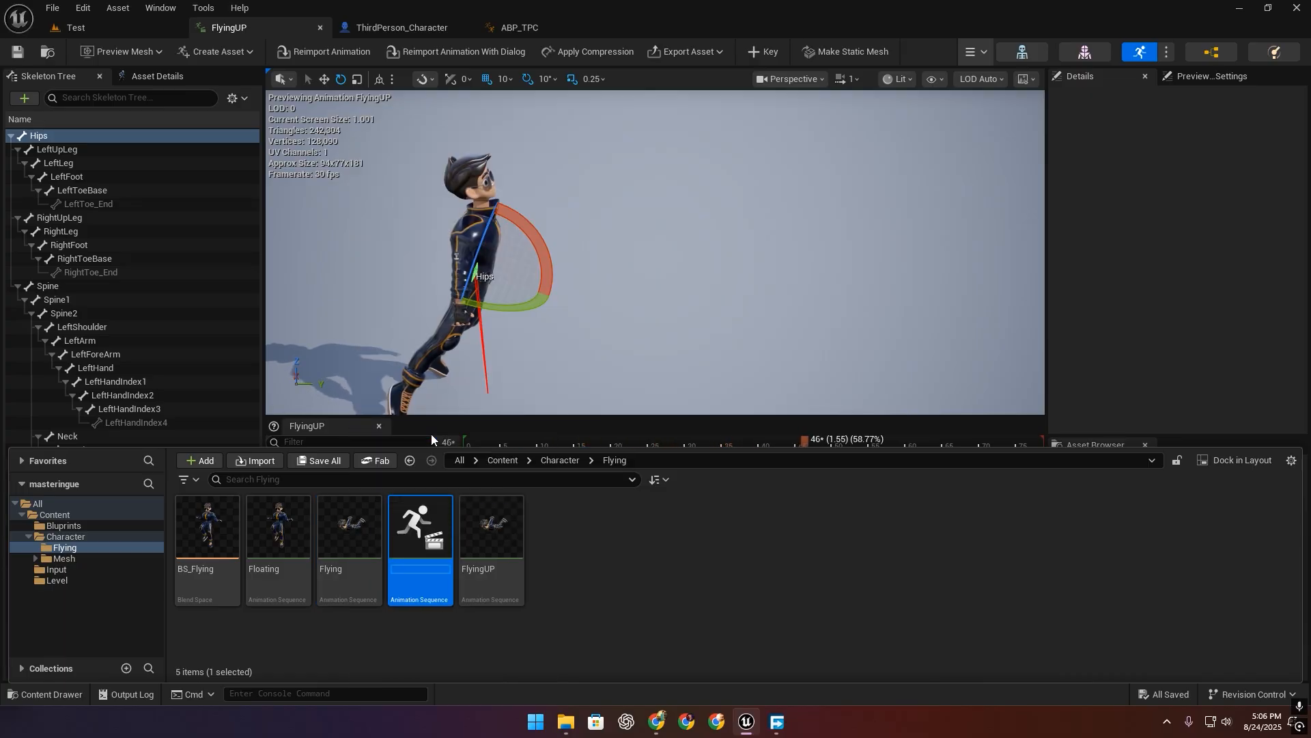
text(FlyingDown)
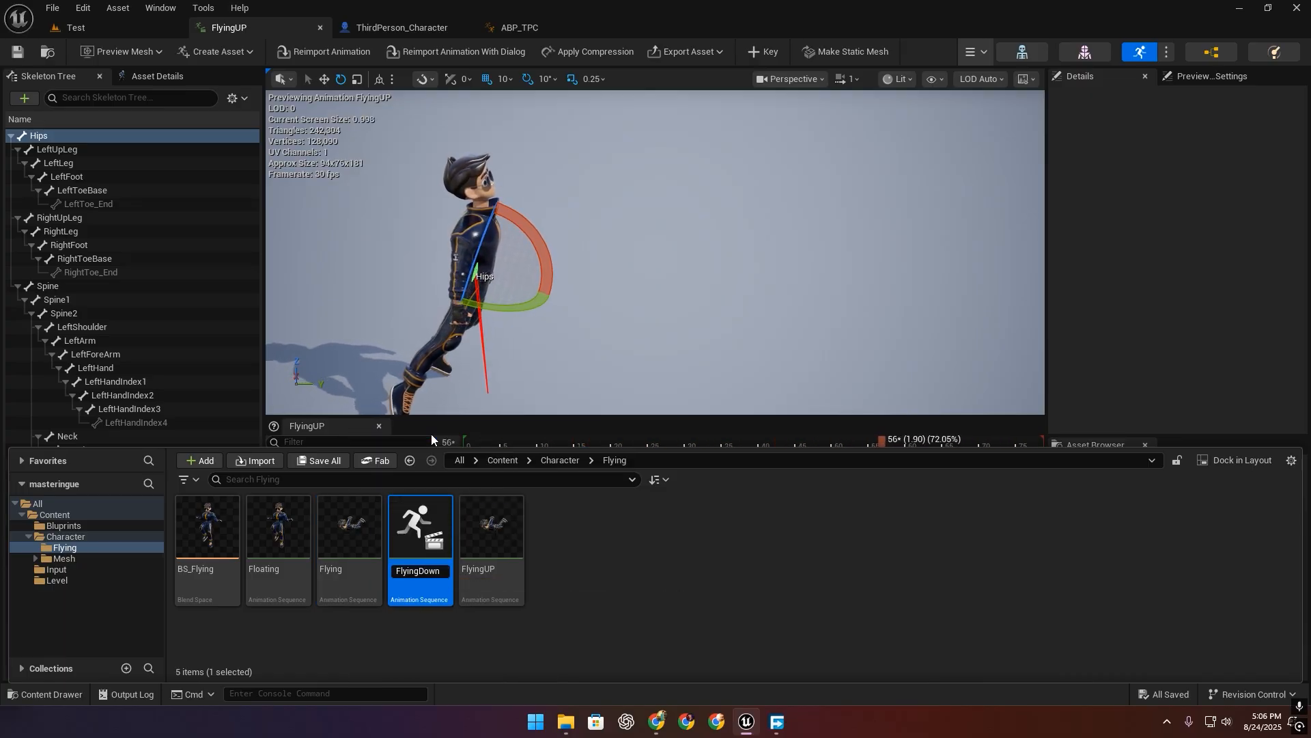
key(Return)
In FlyingDown, rotate the Hips bone so the body tilts head-down, key the pose and save the animation.
drag(372, 426, 465, 444)
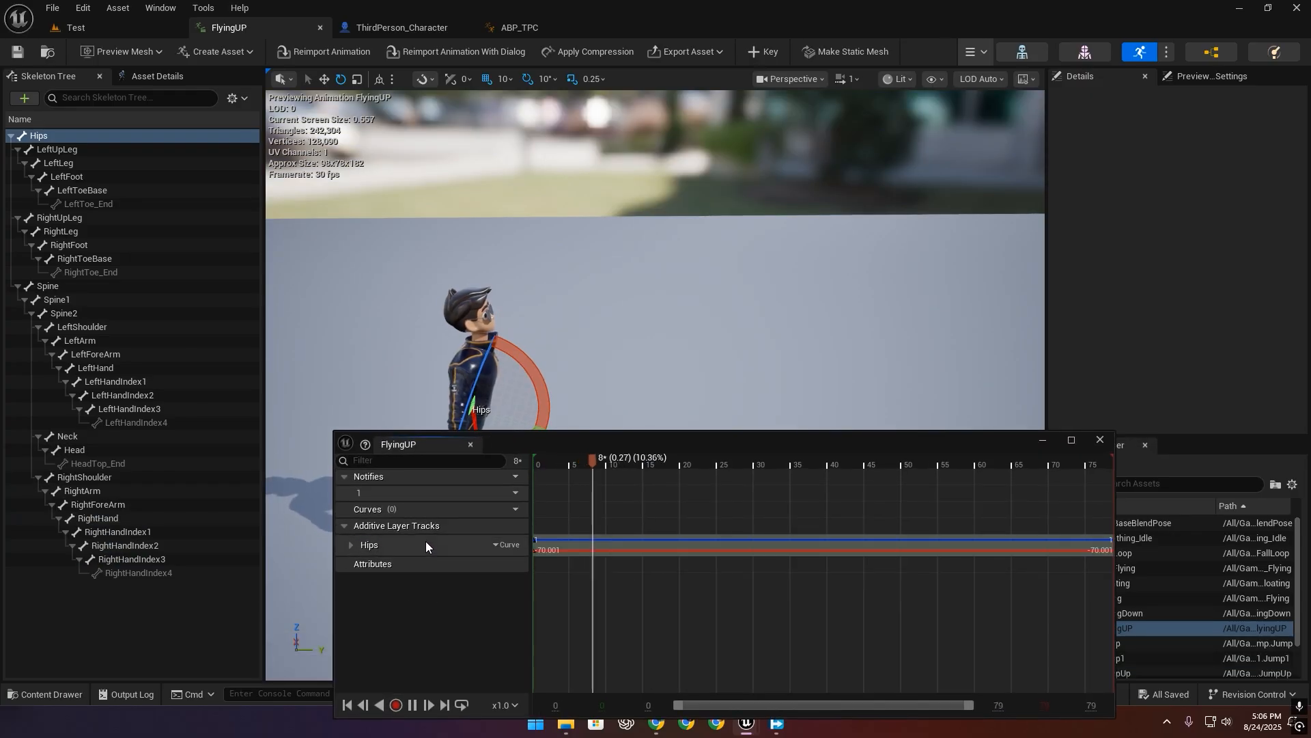
click(470, 445)
click(45, 694)
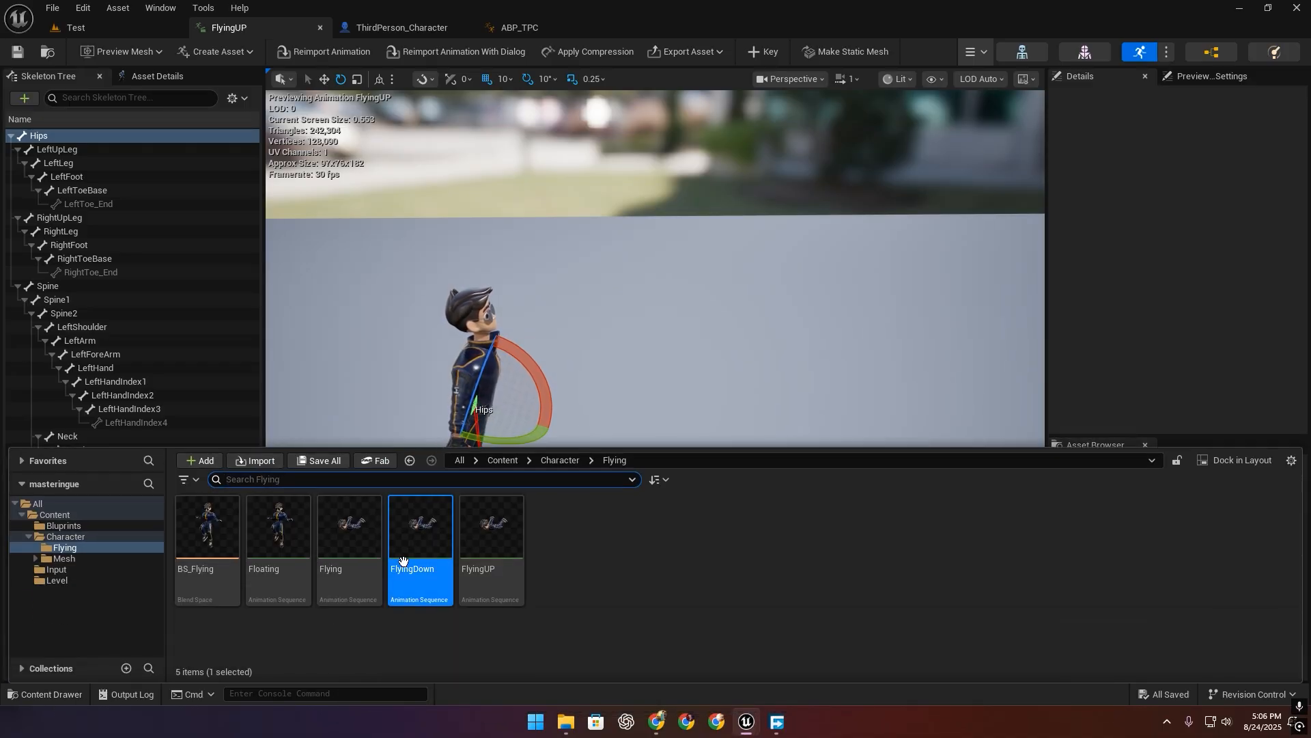
double_click(420, 549)
drag(601, 442, 323, 442)
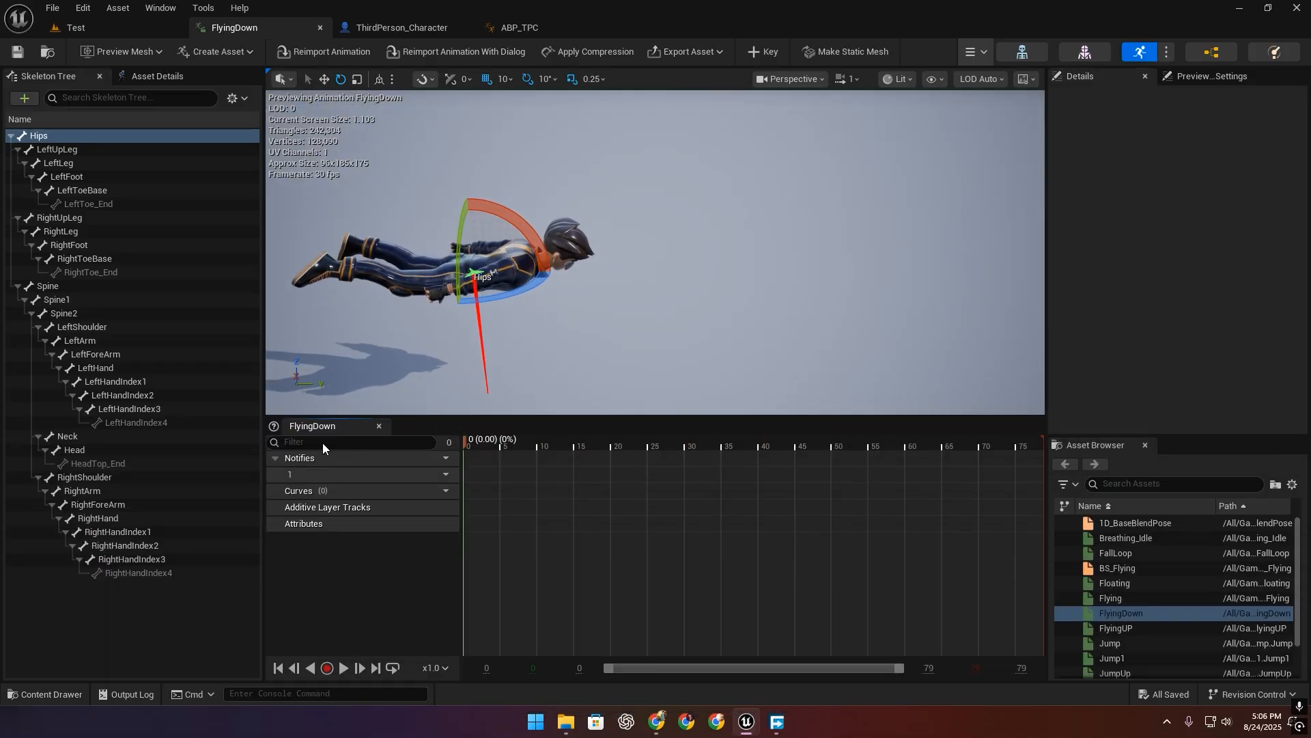
drag(520, 208, 546, 259)
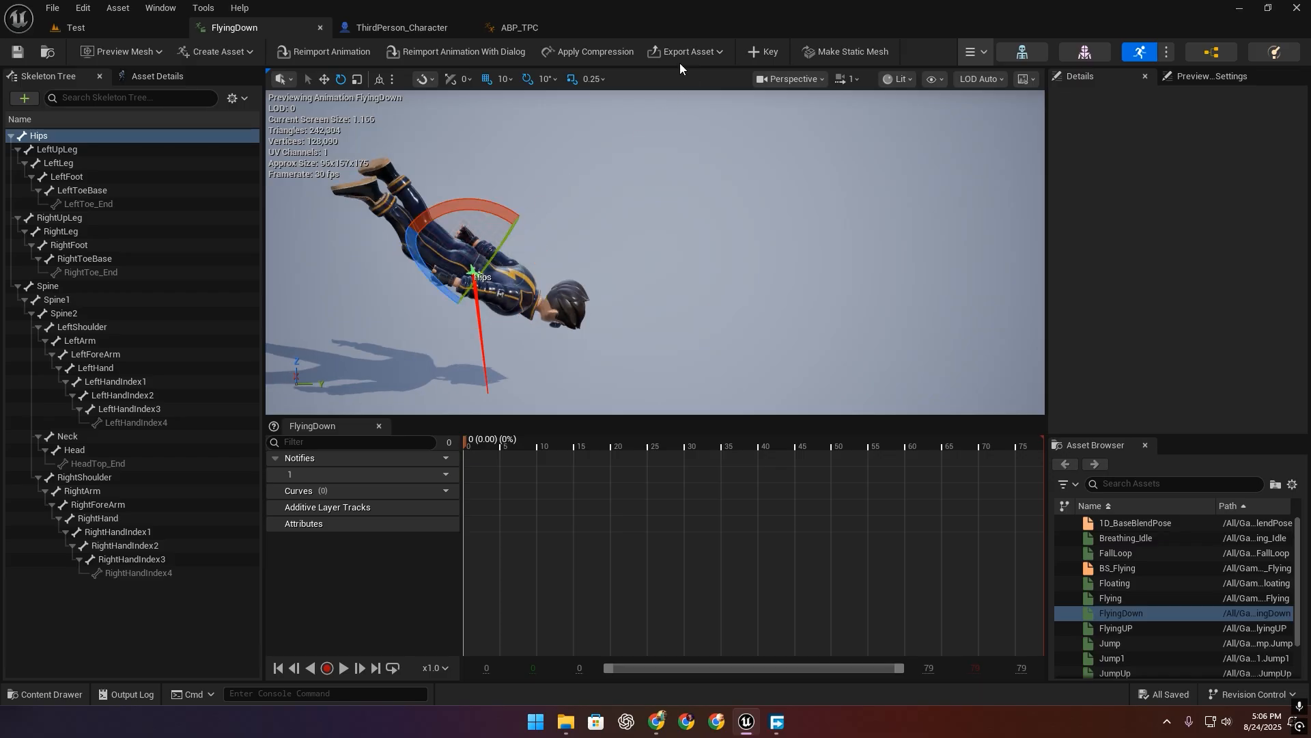
click(765, 52)
key(ctrl+s)
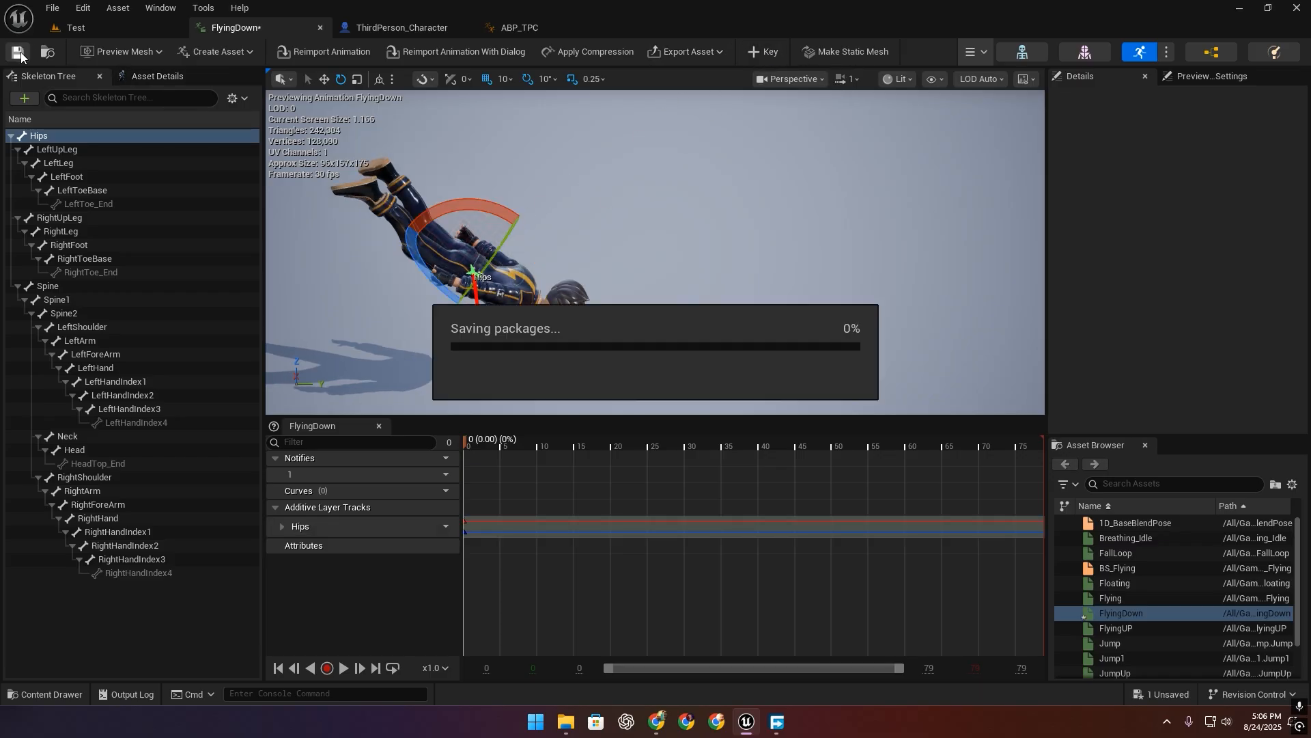
Reopen BS_Flying and place FlyingUP at Speed 600, Direction 50 and FlyingDown at Speed 600, Direction -50.
click(319, 27)
click(383, 29)
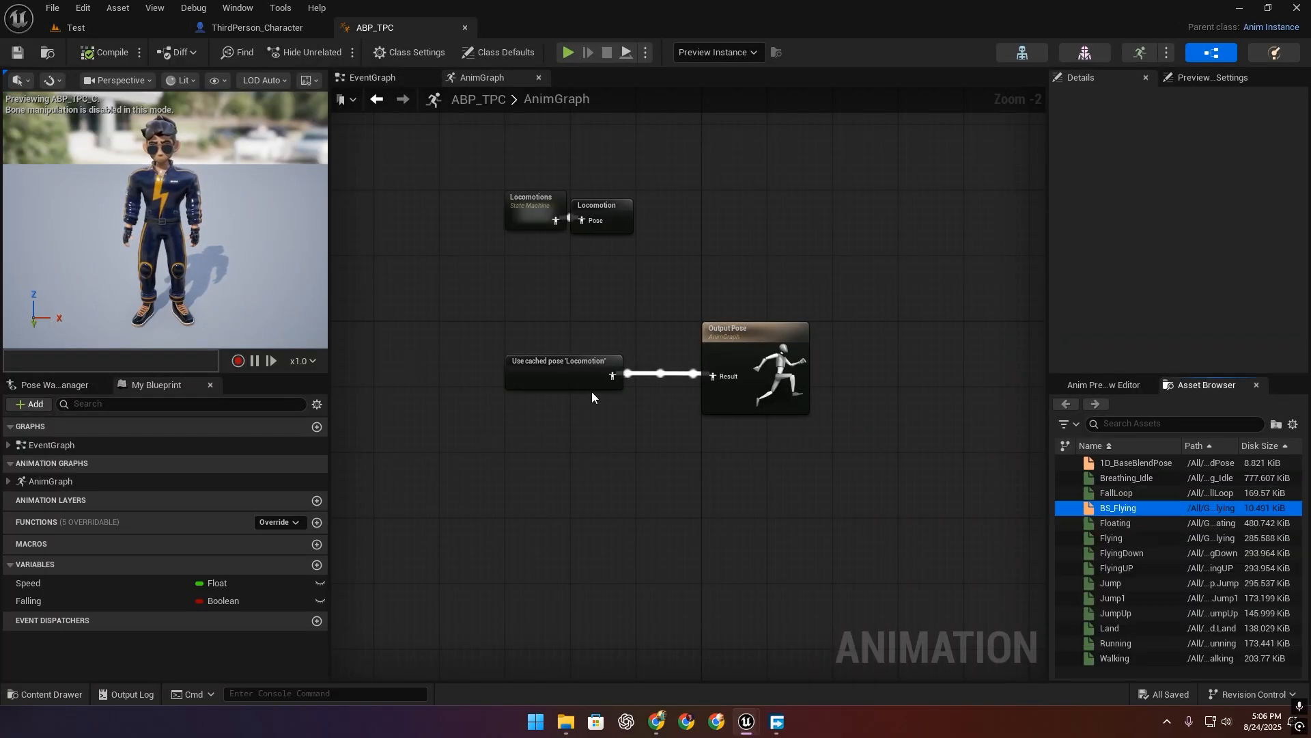
drag(350, 155, 531, 35)
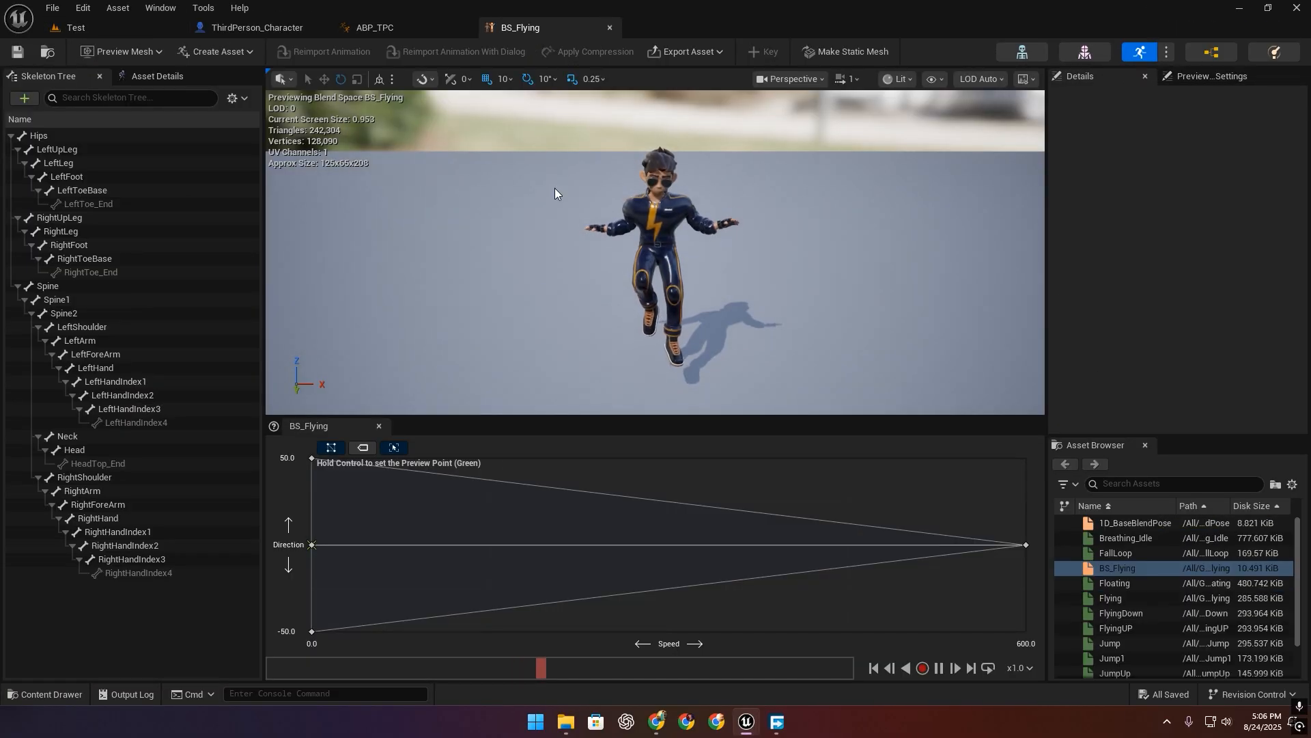
drag(1116, 628, 1026, 458)
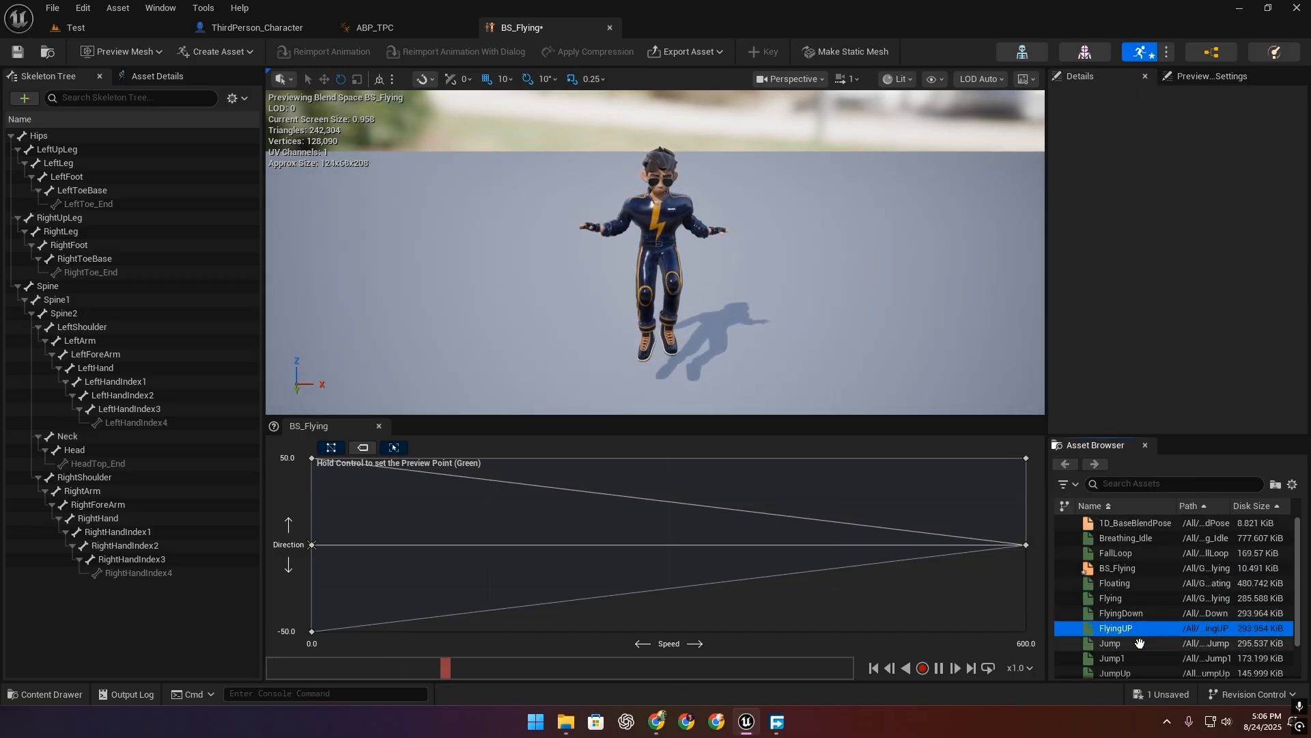
drag(1143, 613, 1026, 631)
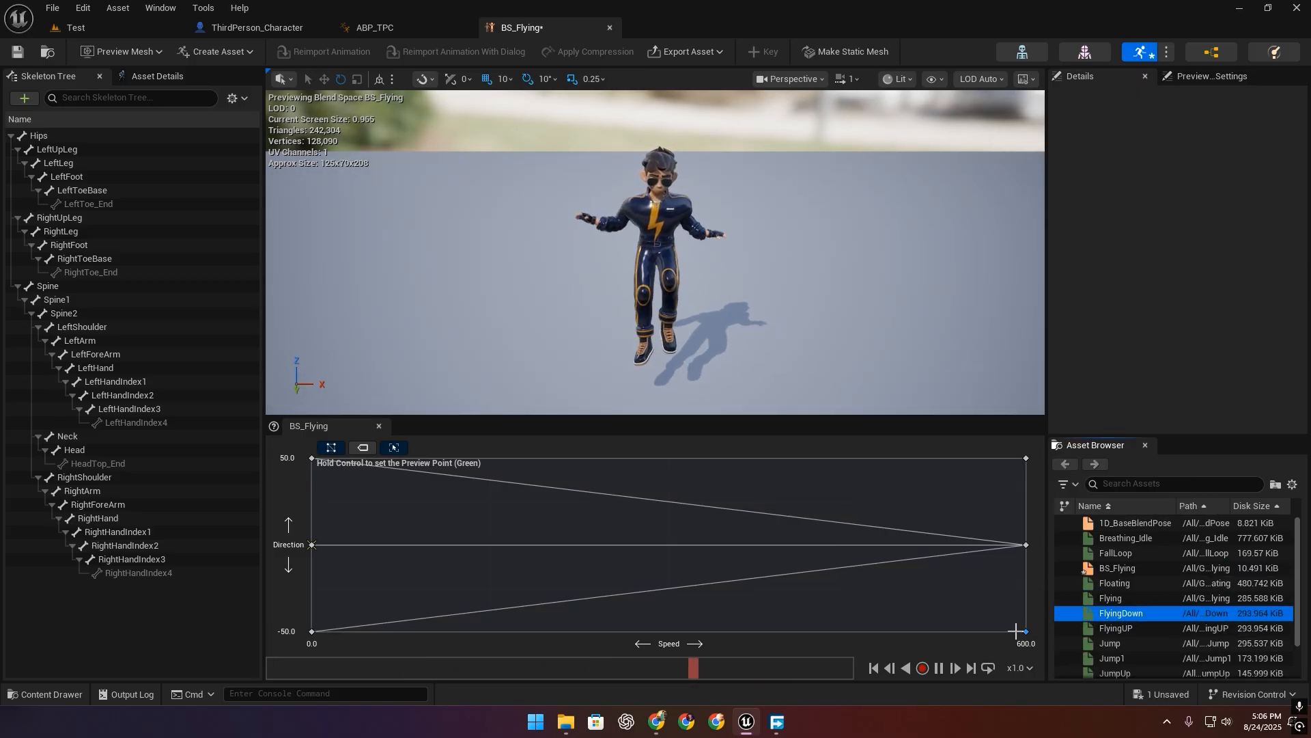
Preview the blend from behind the character across the Speed and Direction range.
key(ctrl)
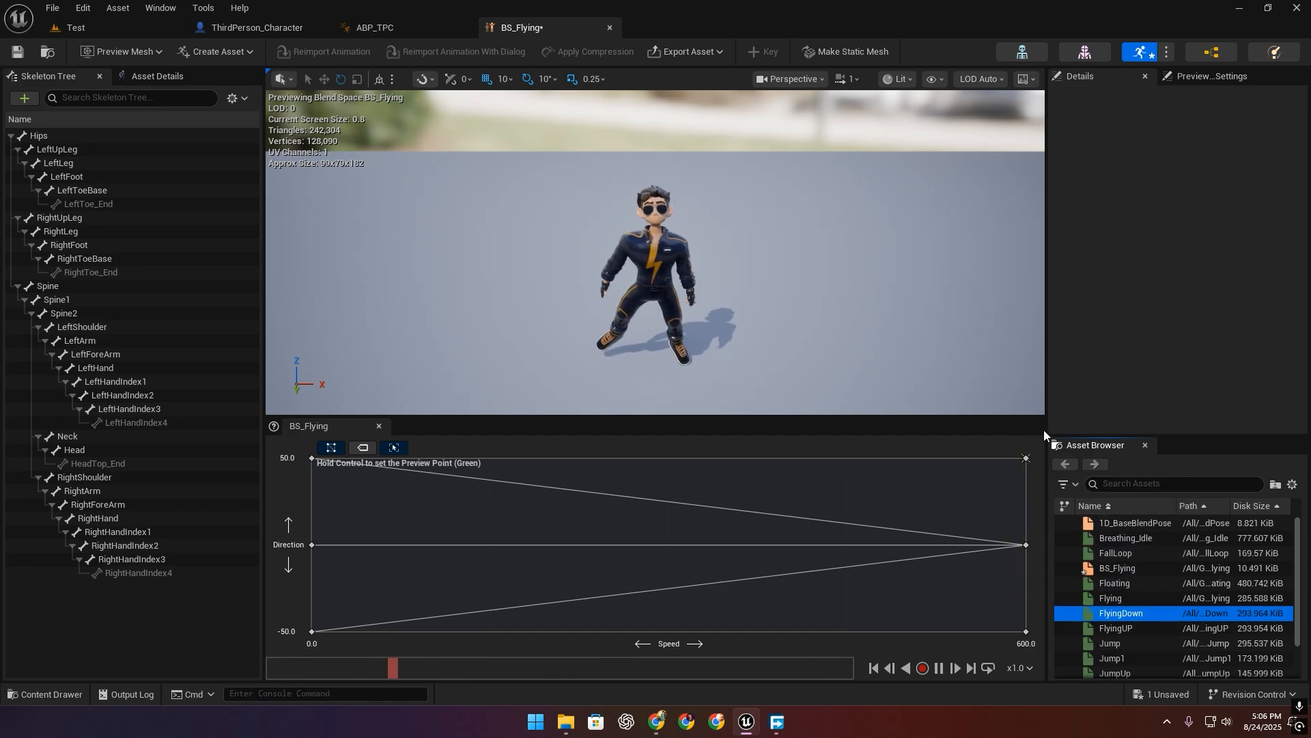
drag(985, 413, 669, 406)
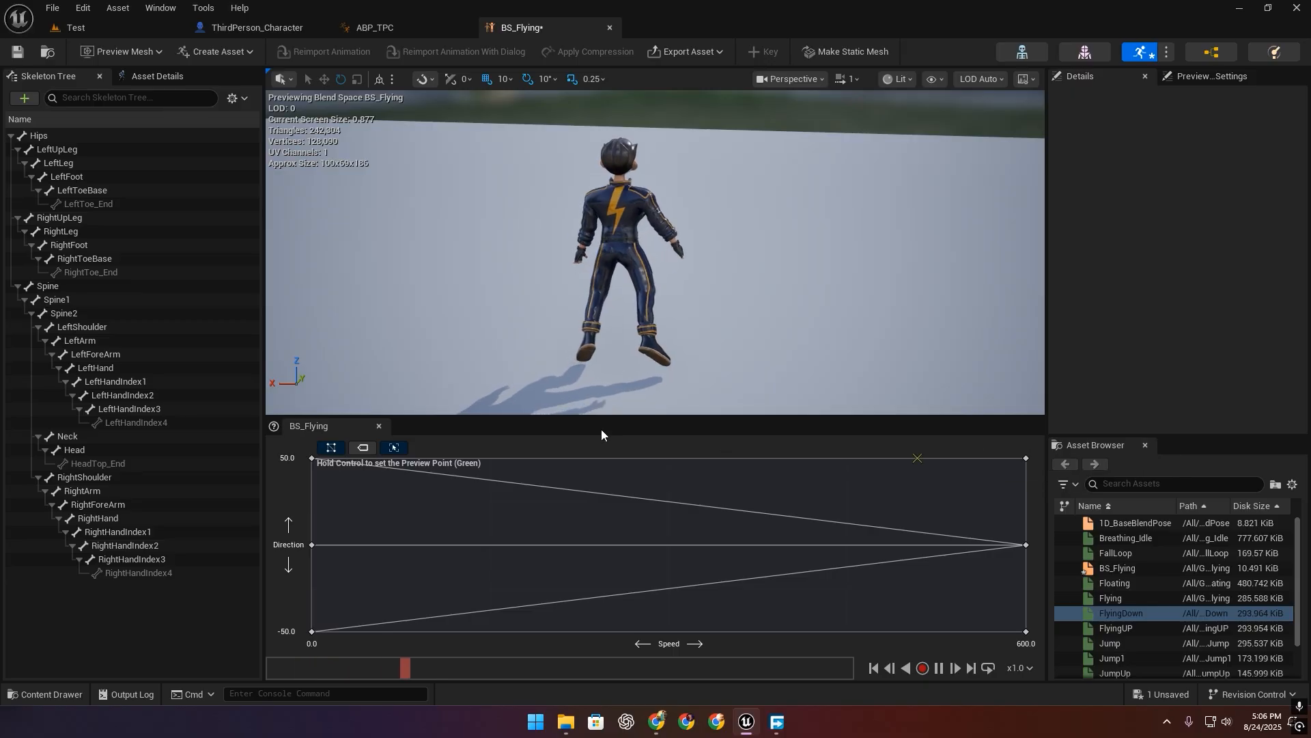
ctrl+drag(313, 483, 1042, 550)
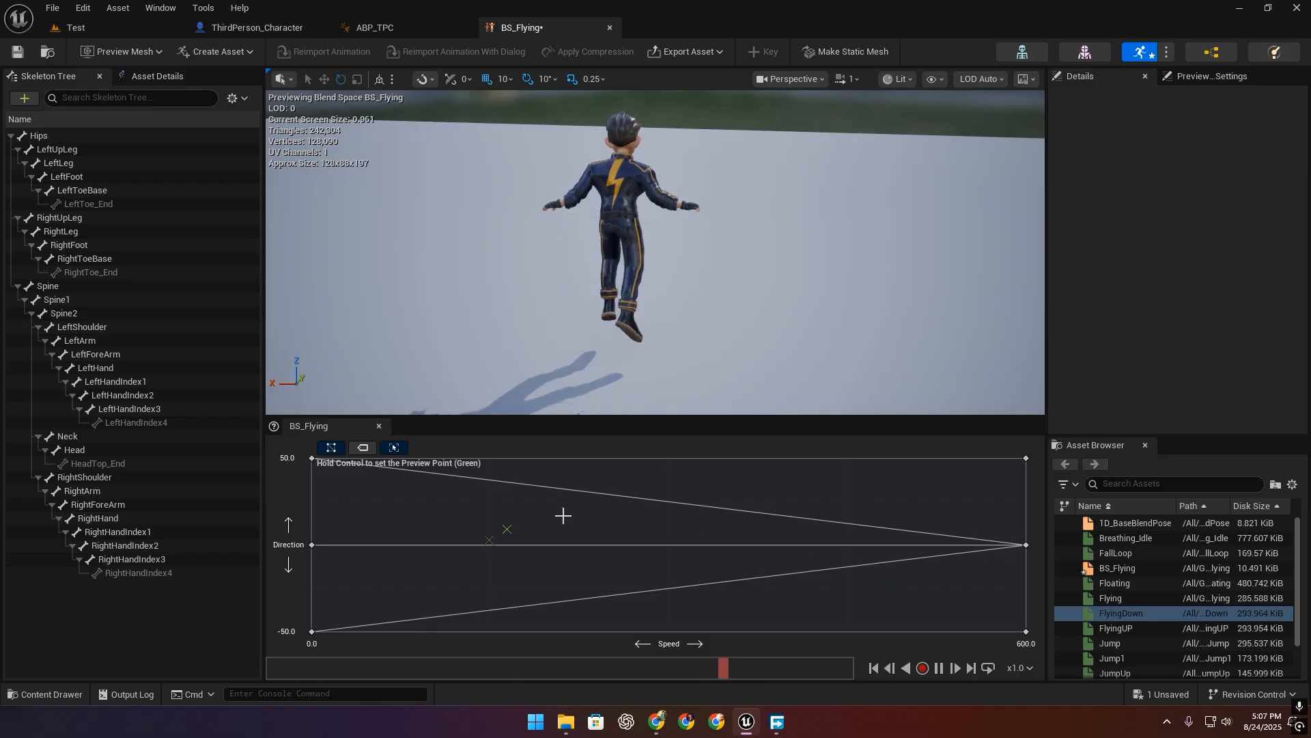
Set the blend space's sample smoothing Weight Speed to 2, save it and preview the smoothed transitions.
click(157, 76)
scroll(62, 354, down, 10)
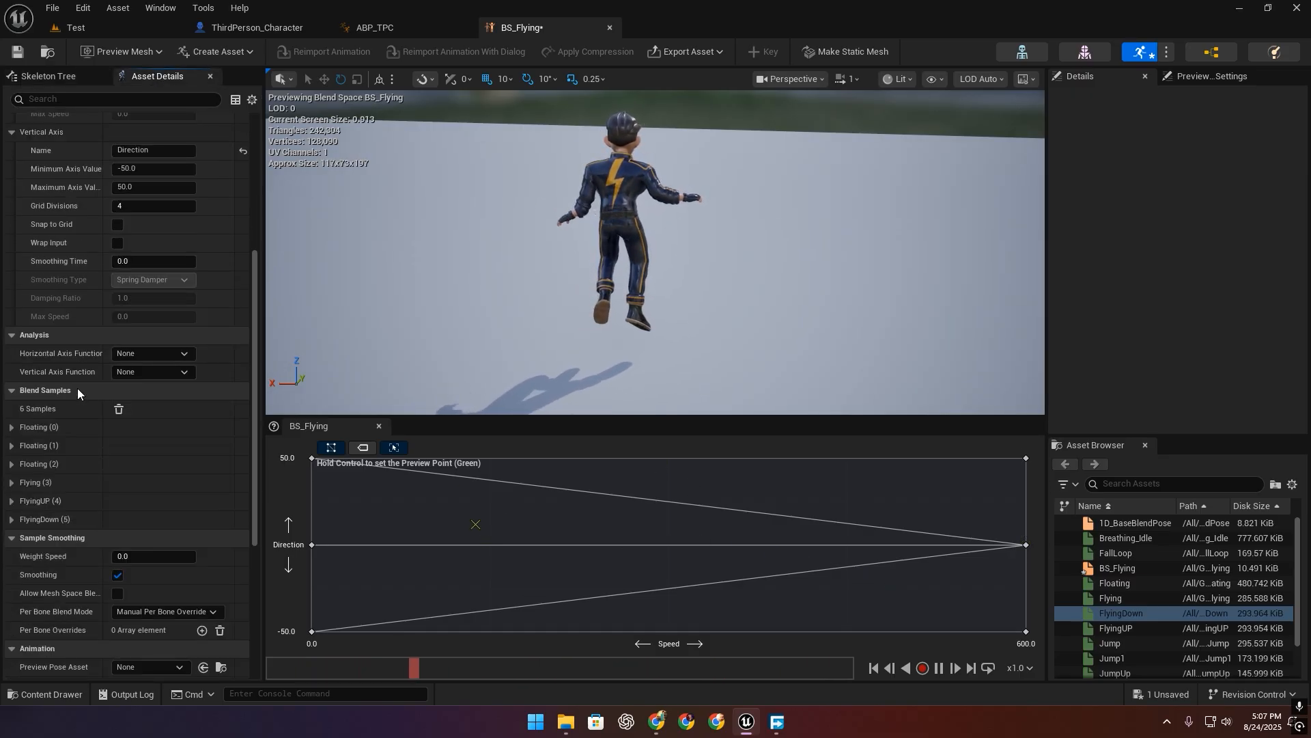
scroll(81, 376, up, 5)
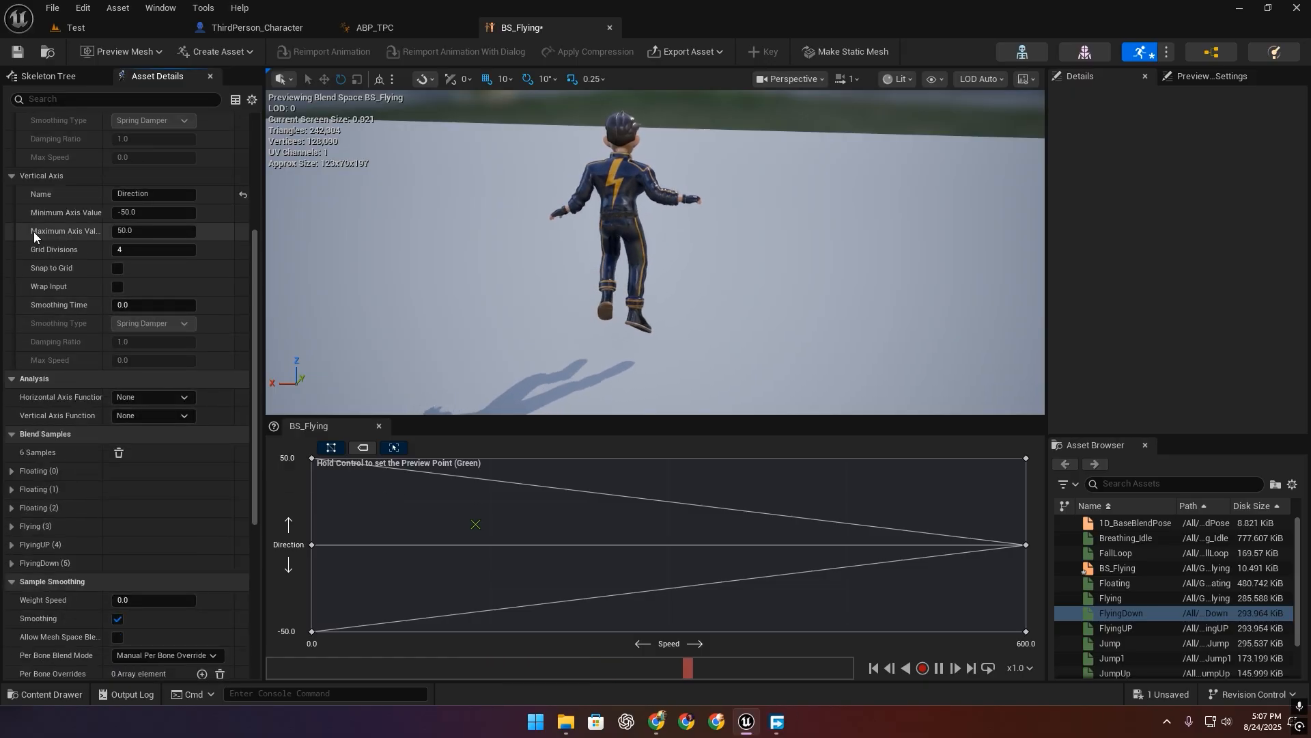
scroll(100, 494, down, 4)
click(156, 468)
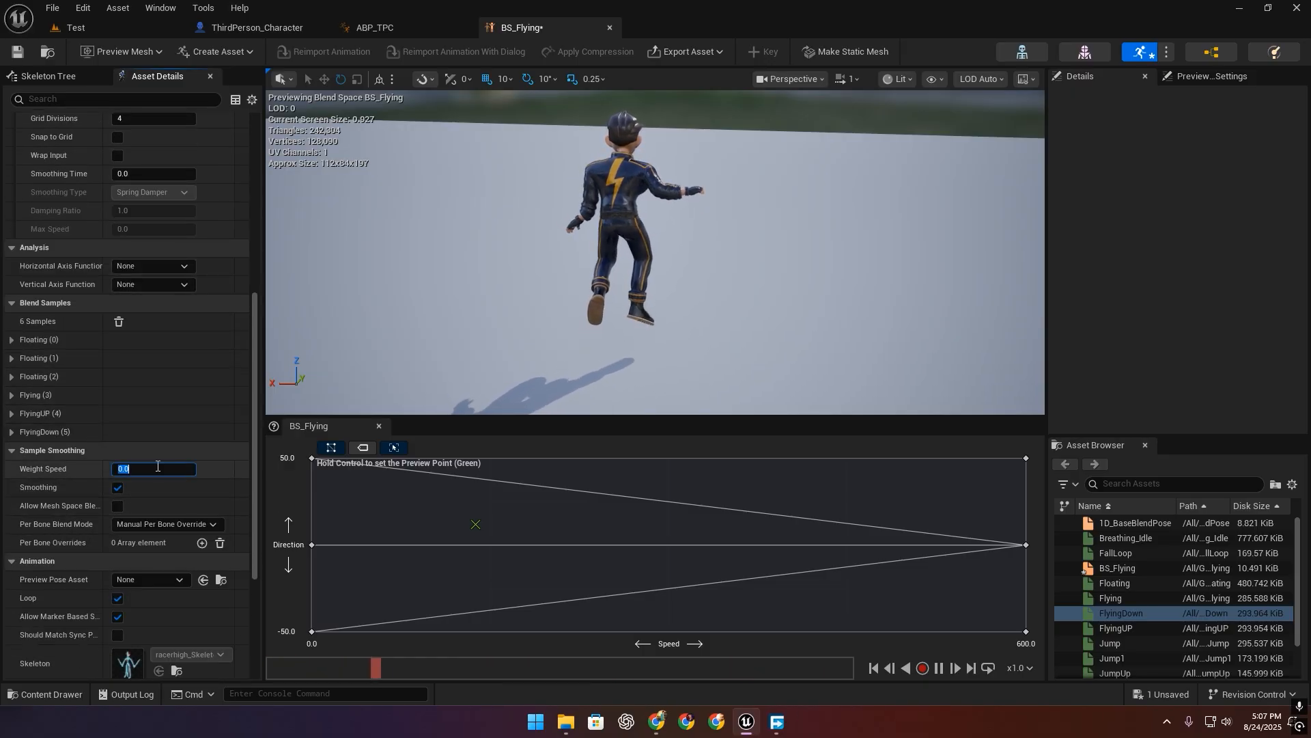
text(2)
key(Return)
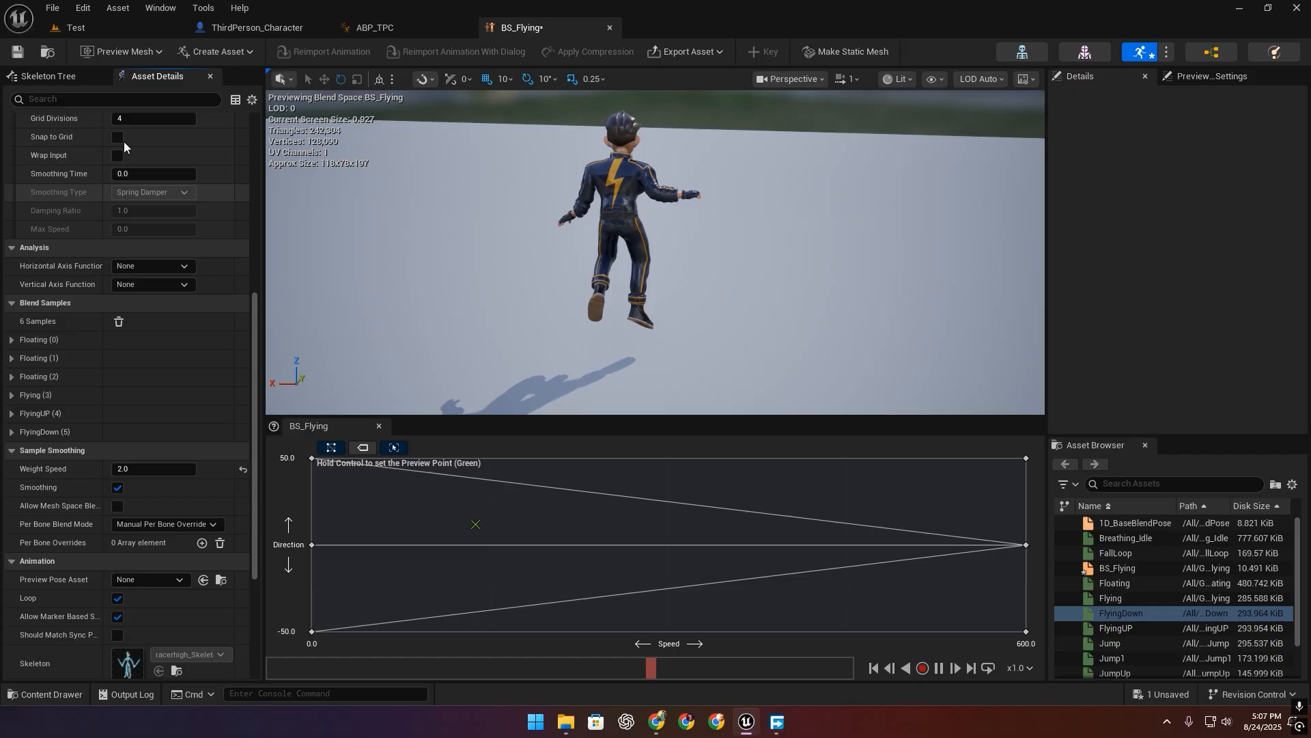
click(18, 52)
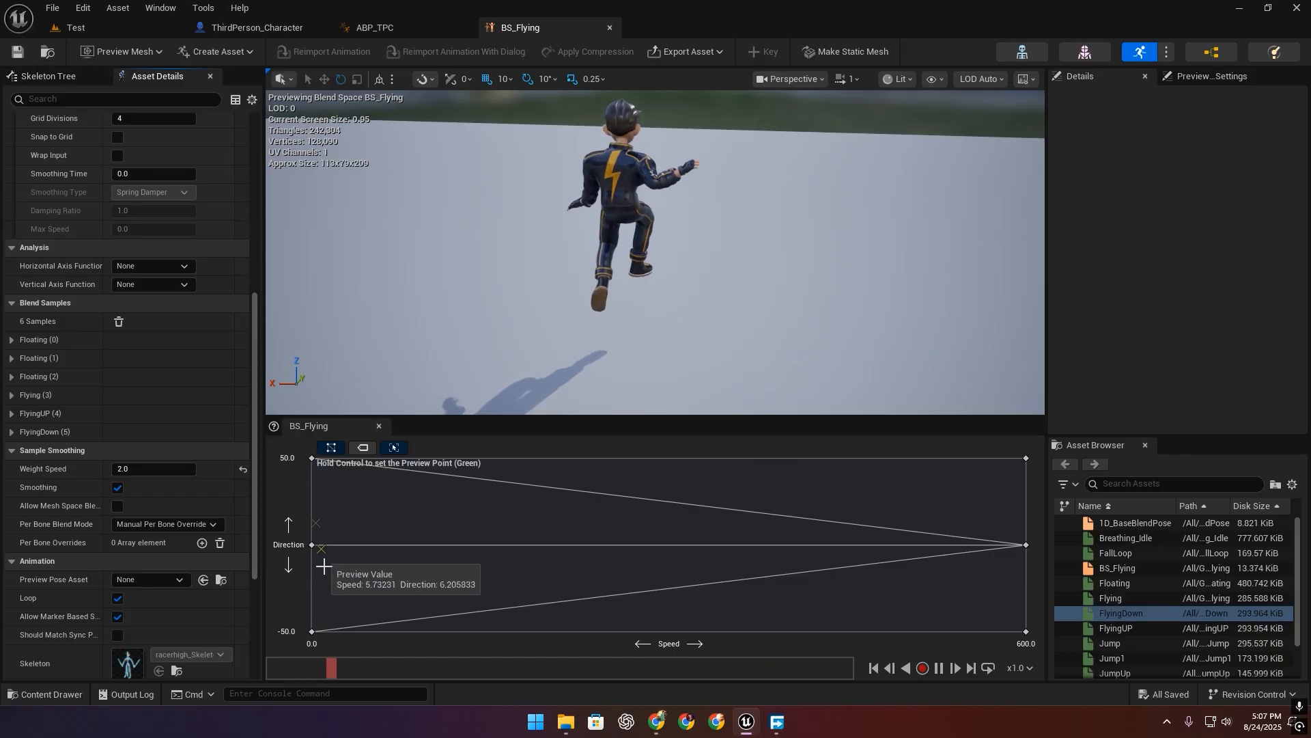
key(ctrl)
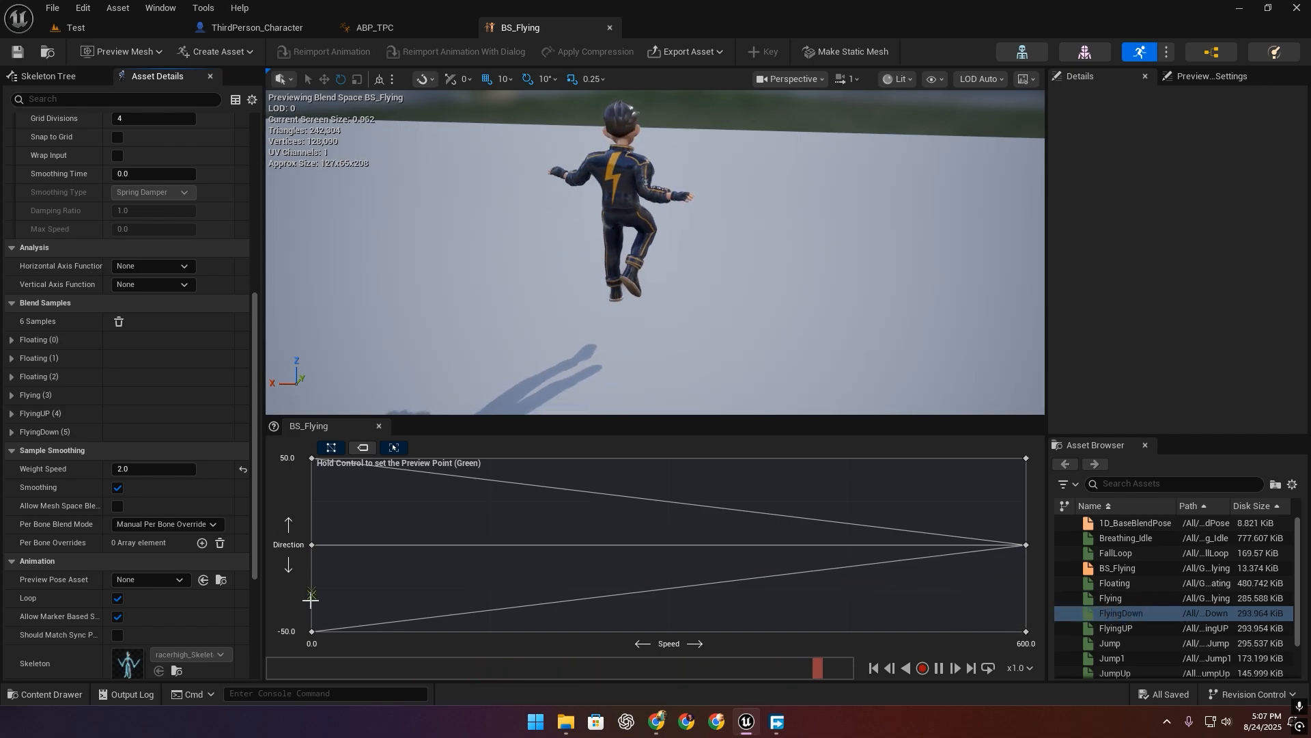
Add BS_Flying to the AnimGraph of ABP_TPC, connect it to the Output Pose and compile.
click(610, 28)
scroll(724, 238, up, 2)
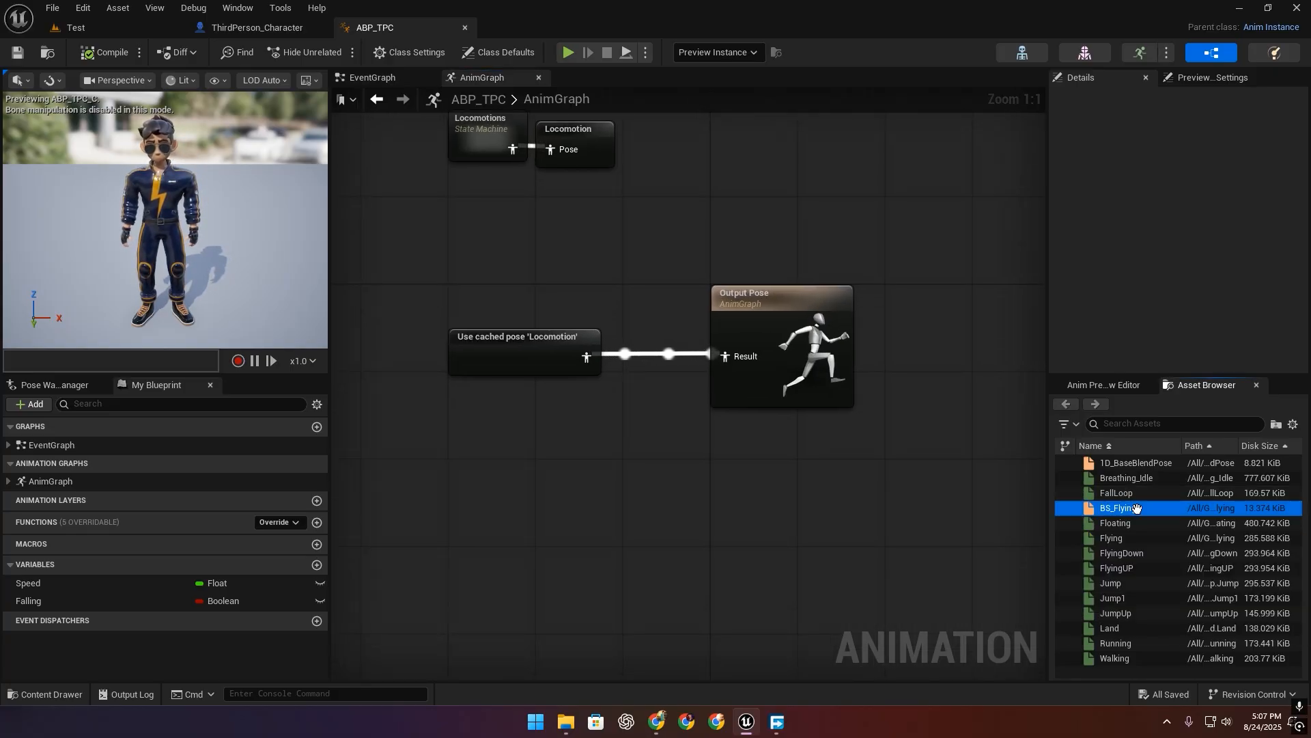
drag(1118, 507, 464, 420)
drag(567, 454, 740, 360)
right_drag(635, 500, 758, 429)
click(286, 333)
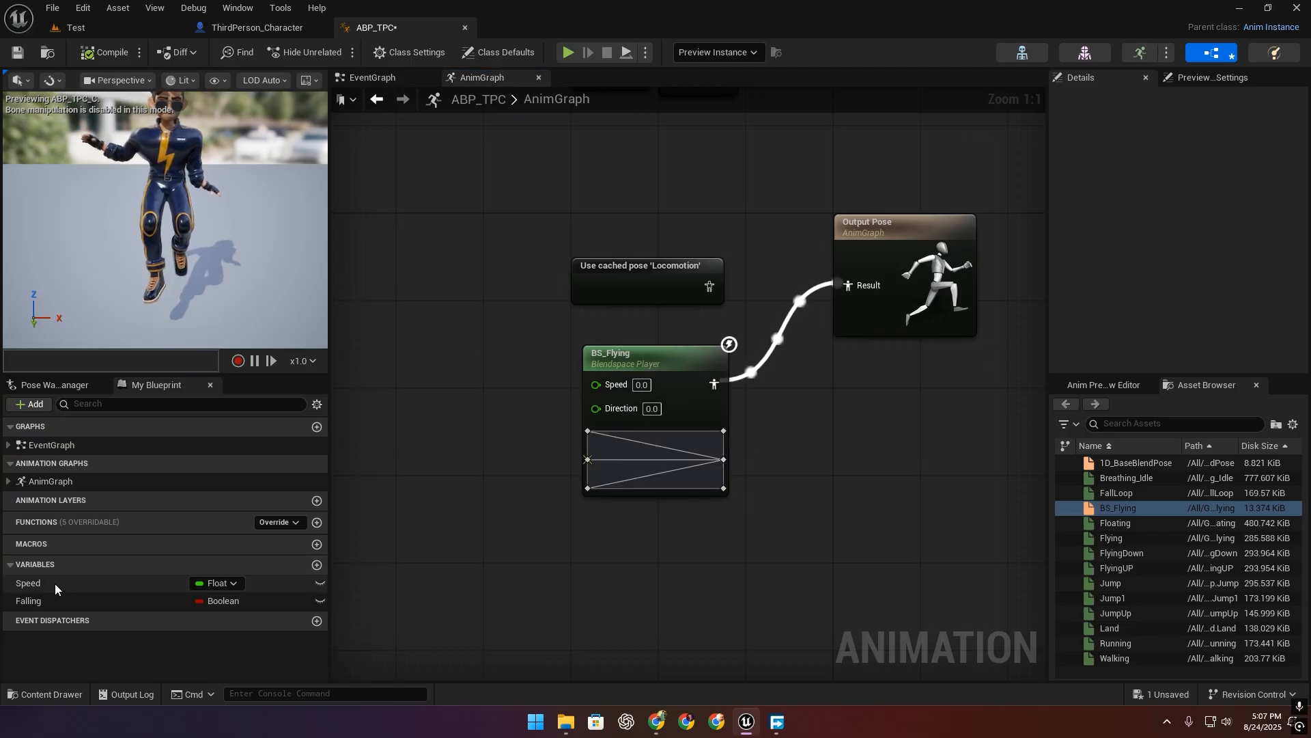
Connect the Speed variable to the BS_Flying node and promote its Direction input to a new Direction variable.
drag(55, 583, 616, 388)
right_click(601, 409)
click(642, 453)
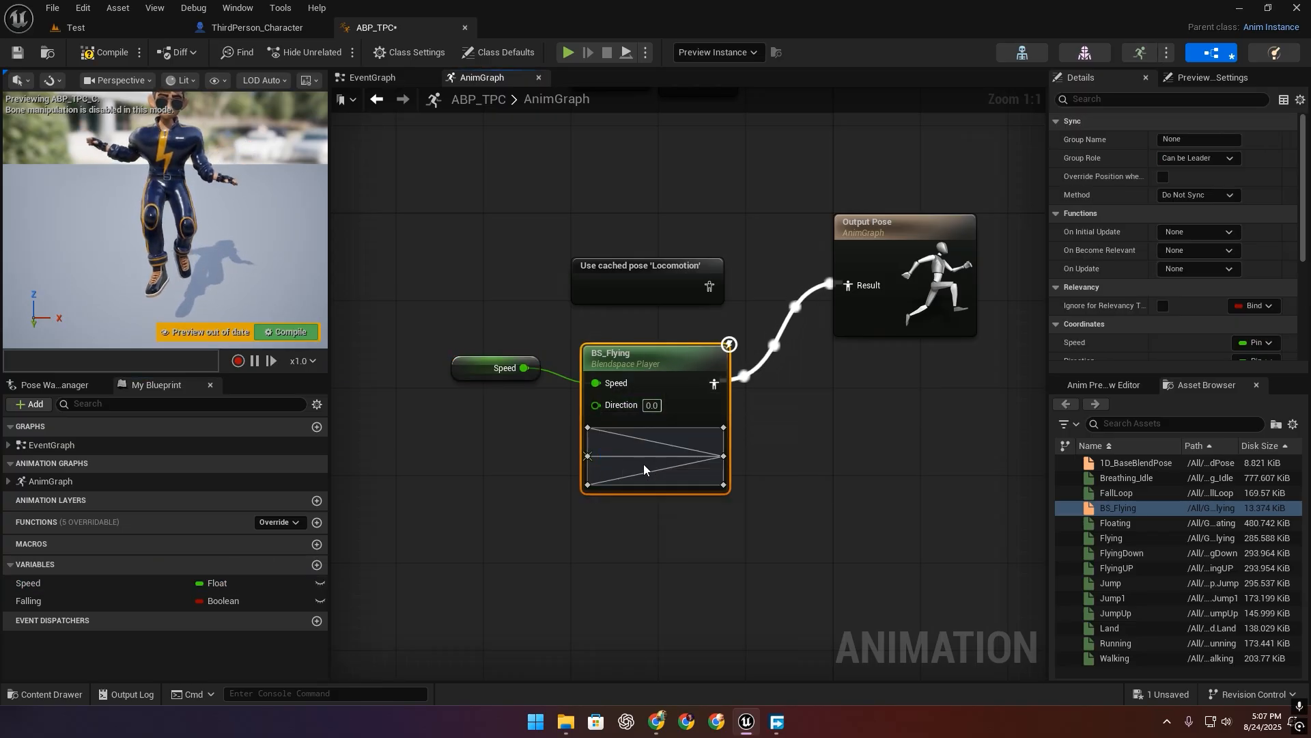
click(457, 413)
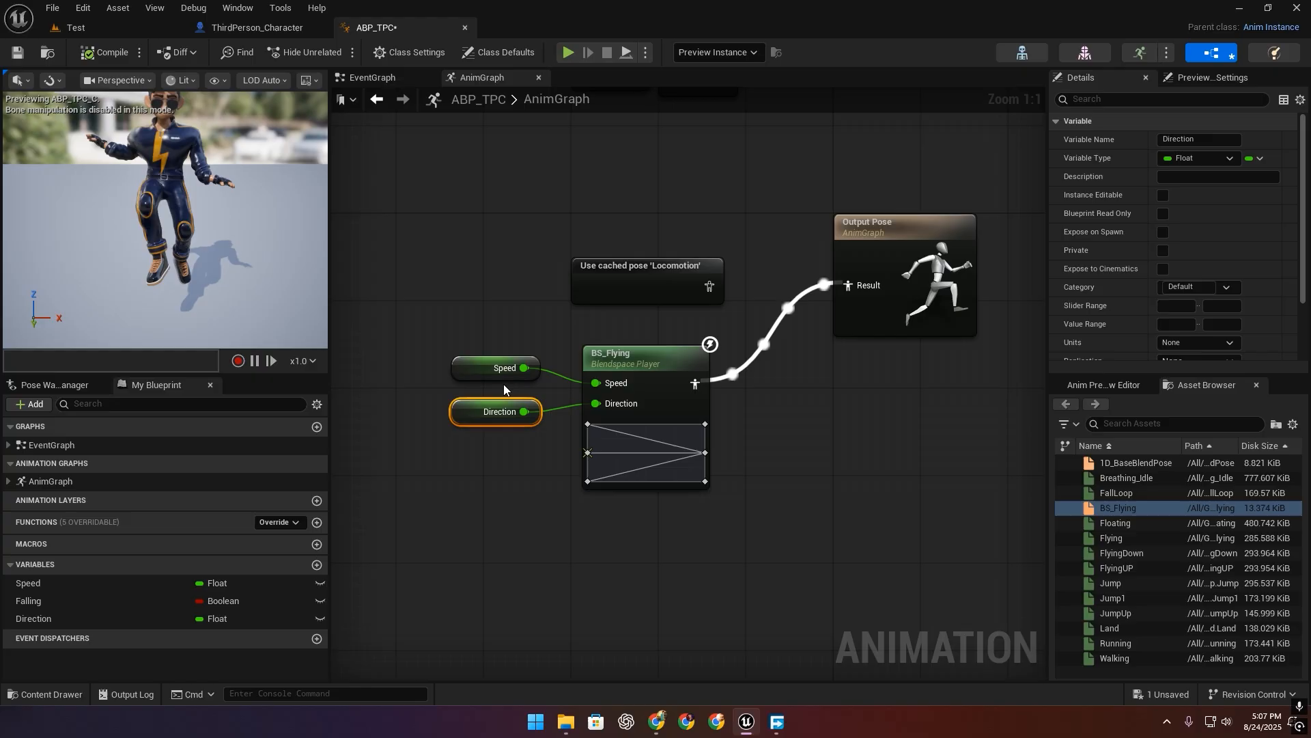
In ABP_TPC's EventGraph, duplicate Try Get Pawn Owner near the Falling setter and add a Get Control Rotation node from its Return Value.
click(382, 78)
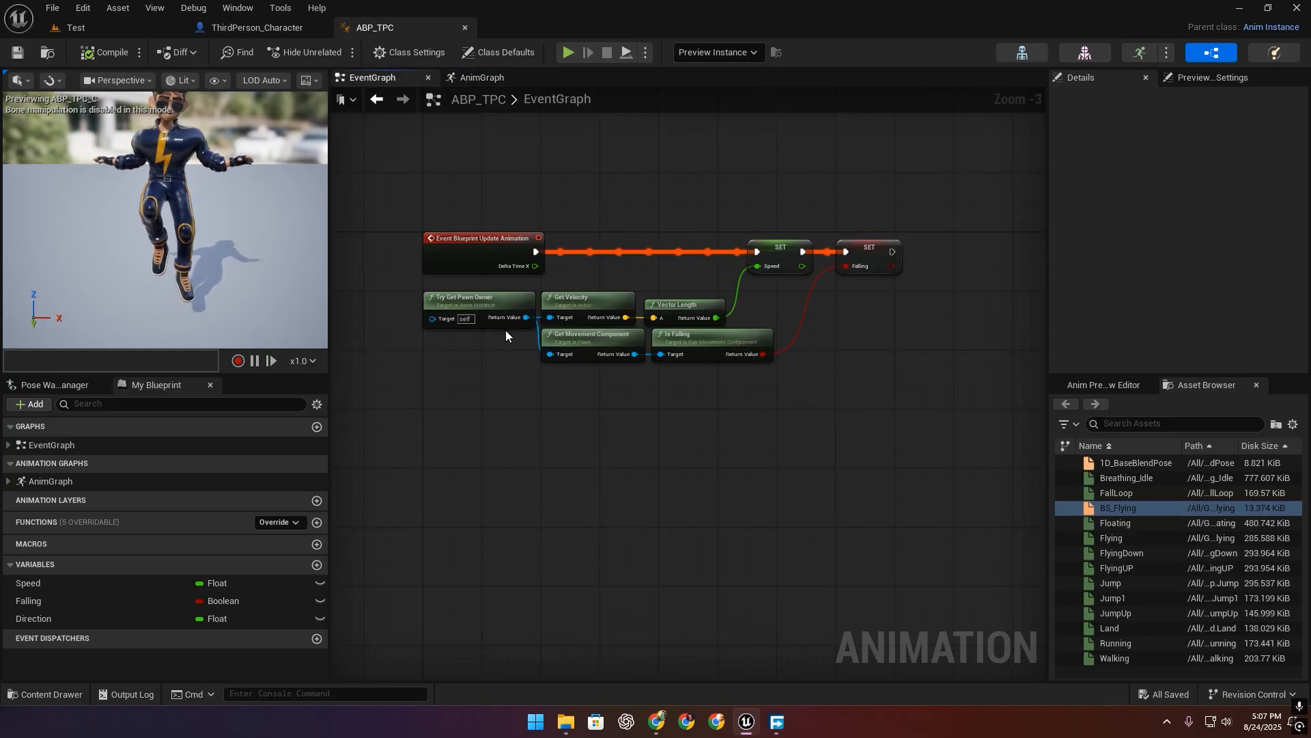
scroll(597, 489, up, 4)
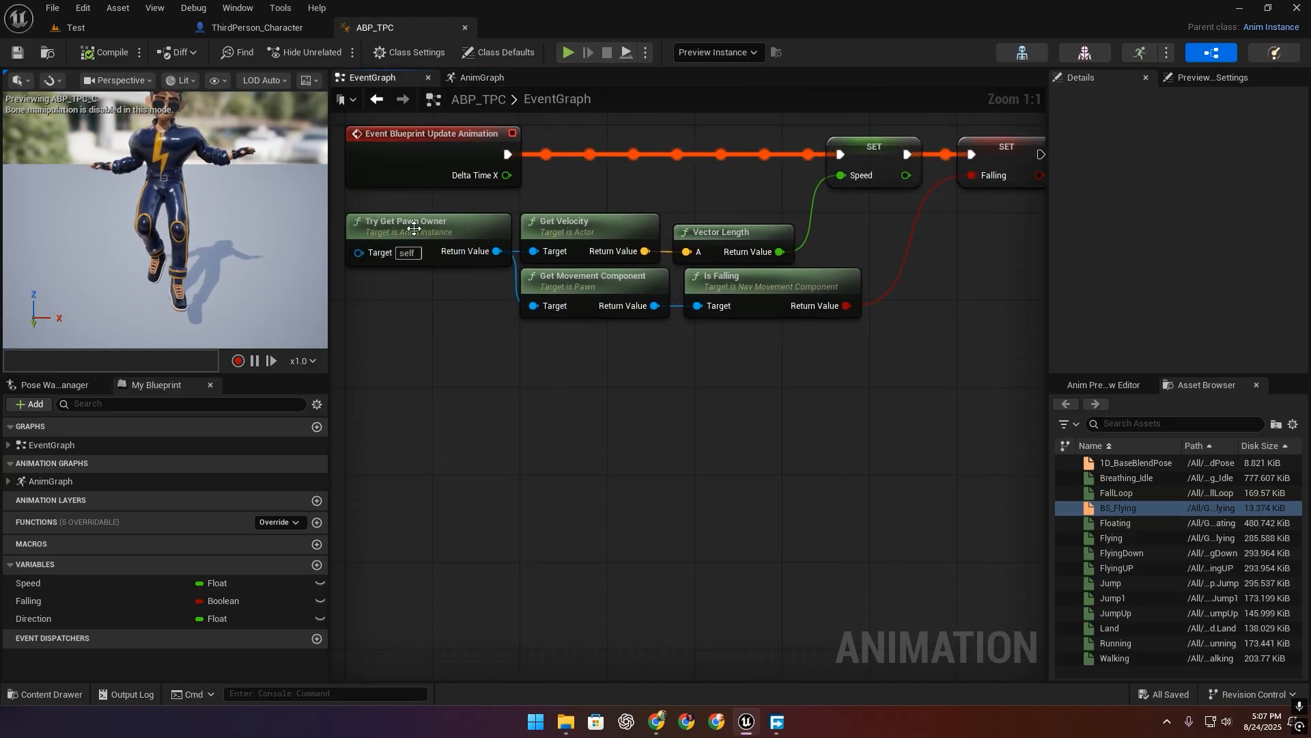
right_drag(739, 374, 481, 297)
key(ctrl+v)
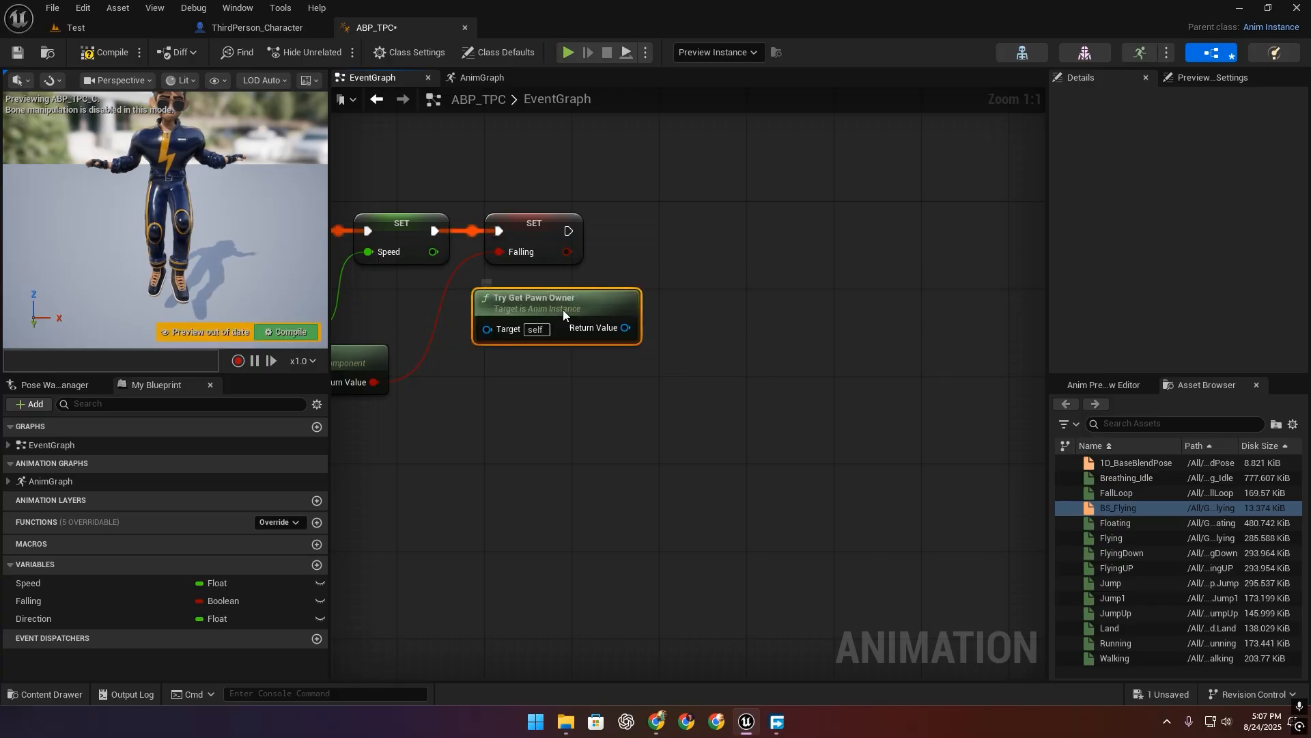
drag(634, 332, 678, 328)
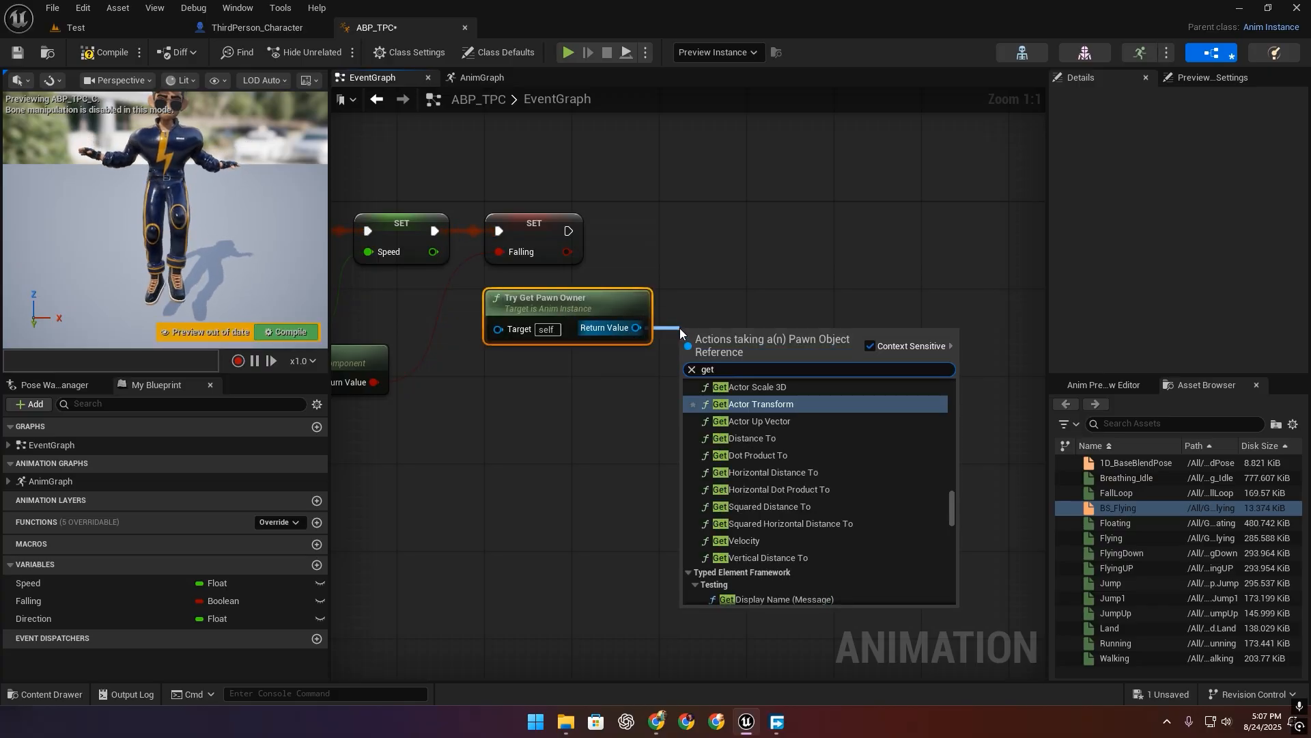
text(get control)
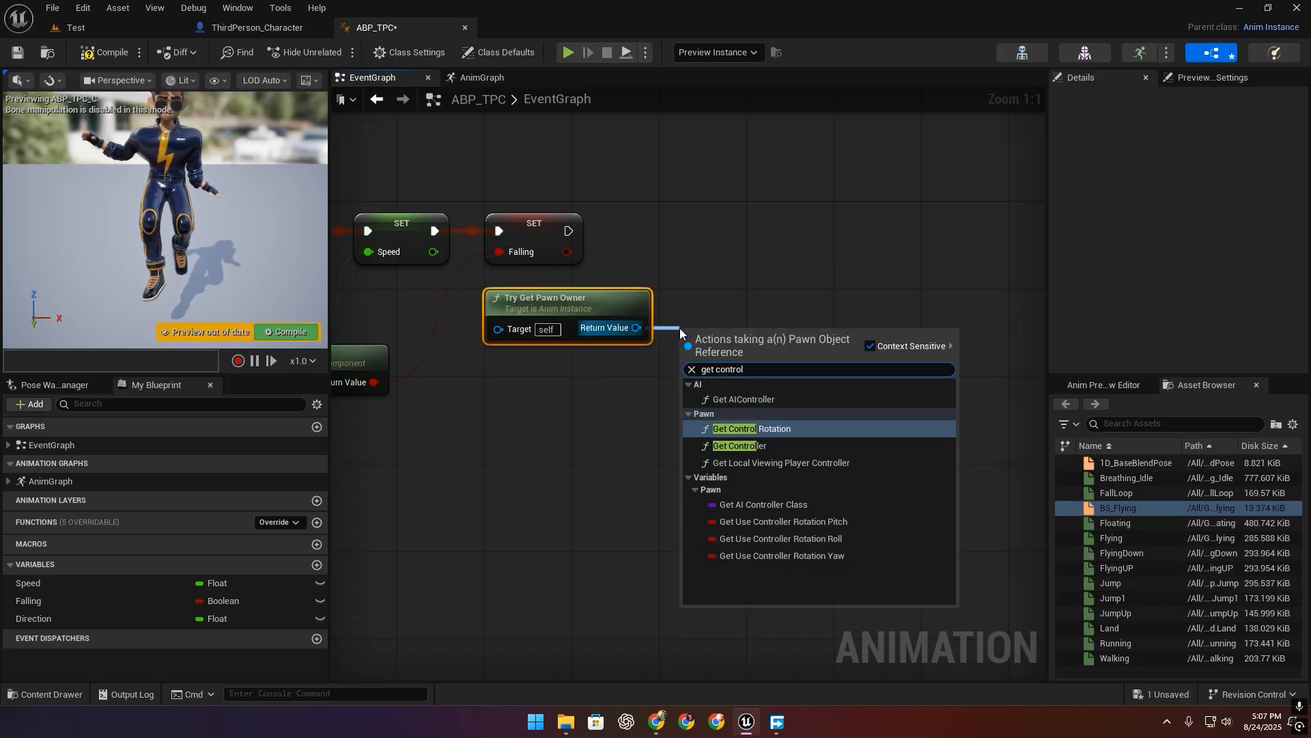
key(Return)
Add a Get Actor Rotation node from the duplicated Try Get Pawn Owner's Return Value.
drag(634, 330, 644, 496)
text(get)
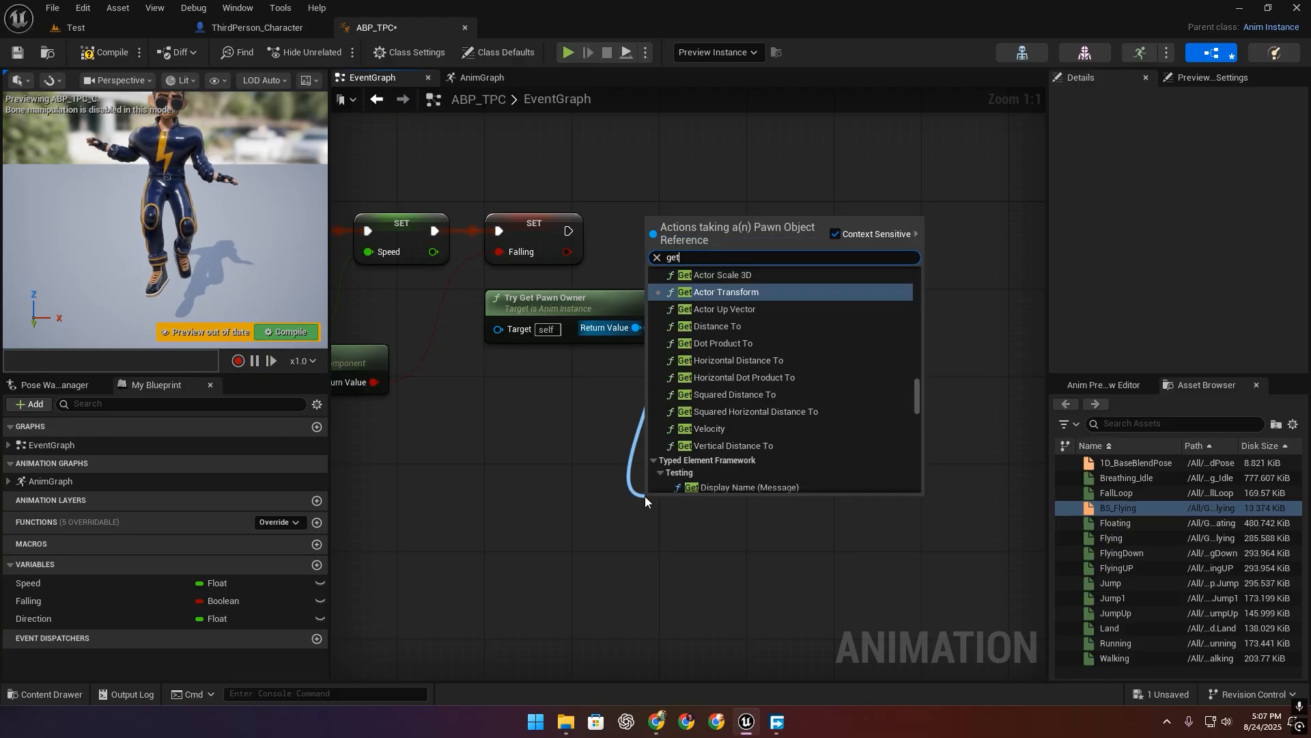
text( actor rot)
key(Return)
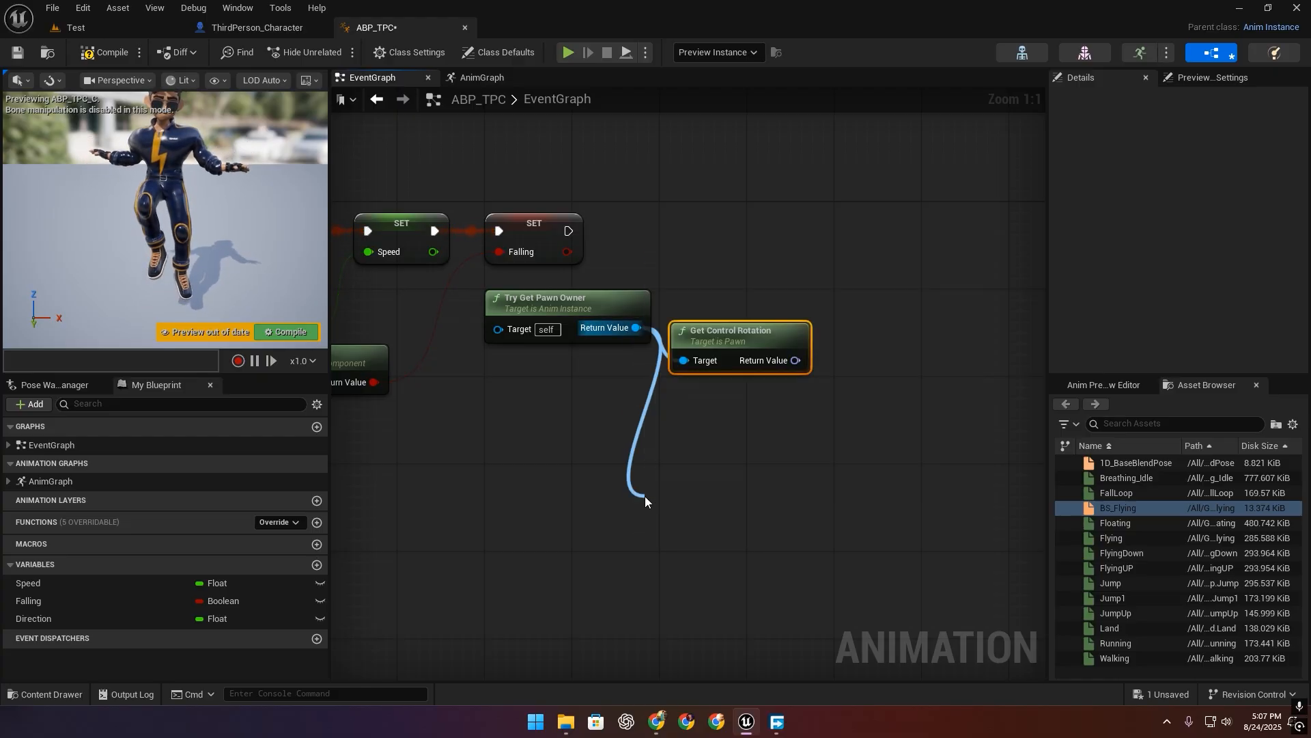
Add a Delta (Rotator) node with Control Rotation connected to A and Actor Rotation connected to B.
drag(652, 497, 846, 322)
ctrl+click(747, 368)
text(delta)
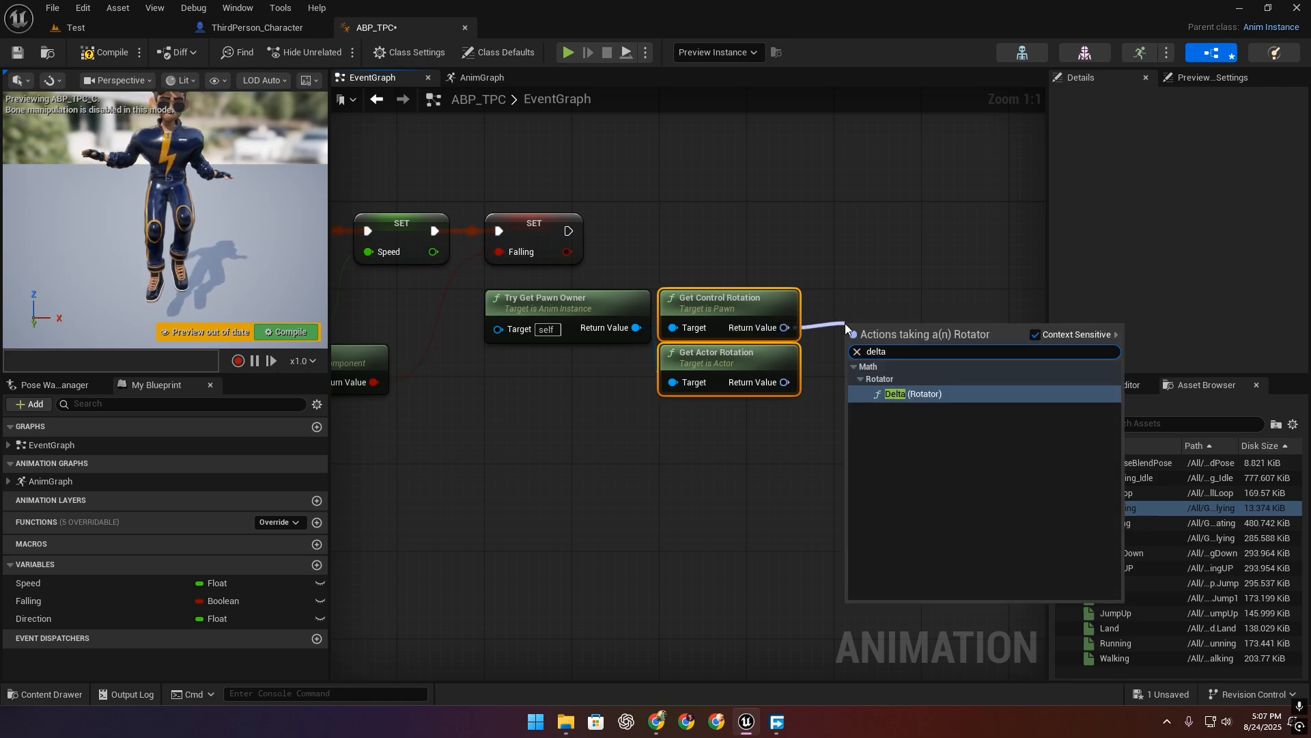
key(Return)
drag(784, 382, 847, 374)
drag(896, 345, 874, 324)
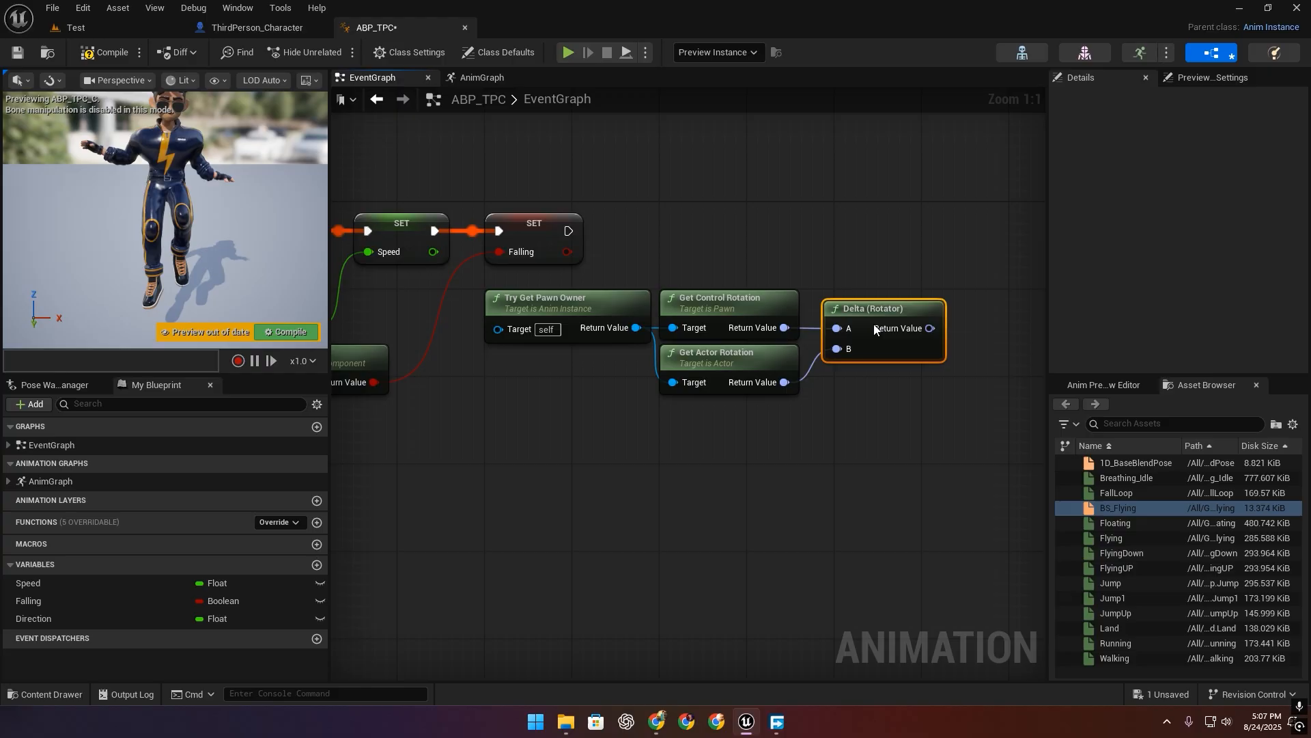
Align the Pawn Owner, Control Rotation and Delta nodes, and split the Delta's Return Value into roll, pitch and yaw.
drag(613, 253, 826, 310)
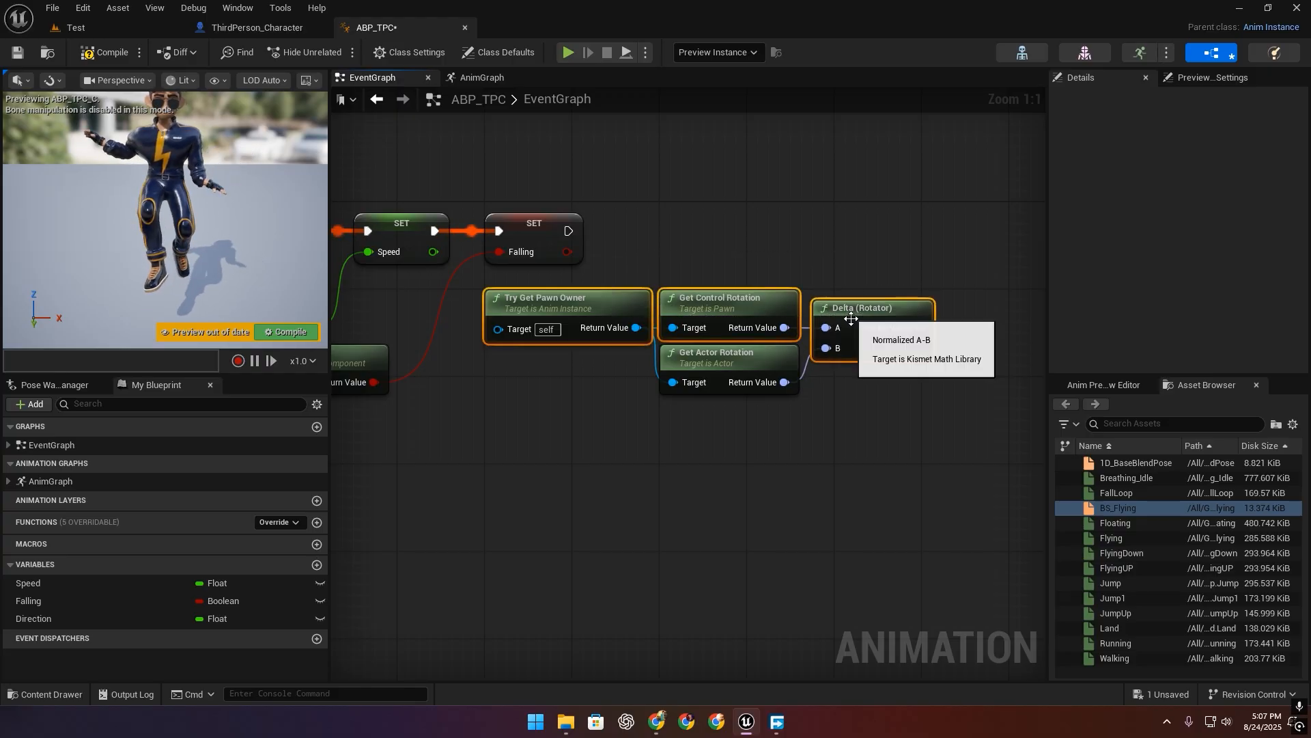
right_drag(881, 328, 605, 378)
right_click(640, 378)
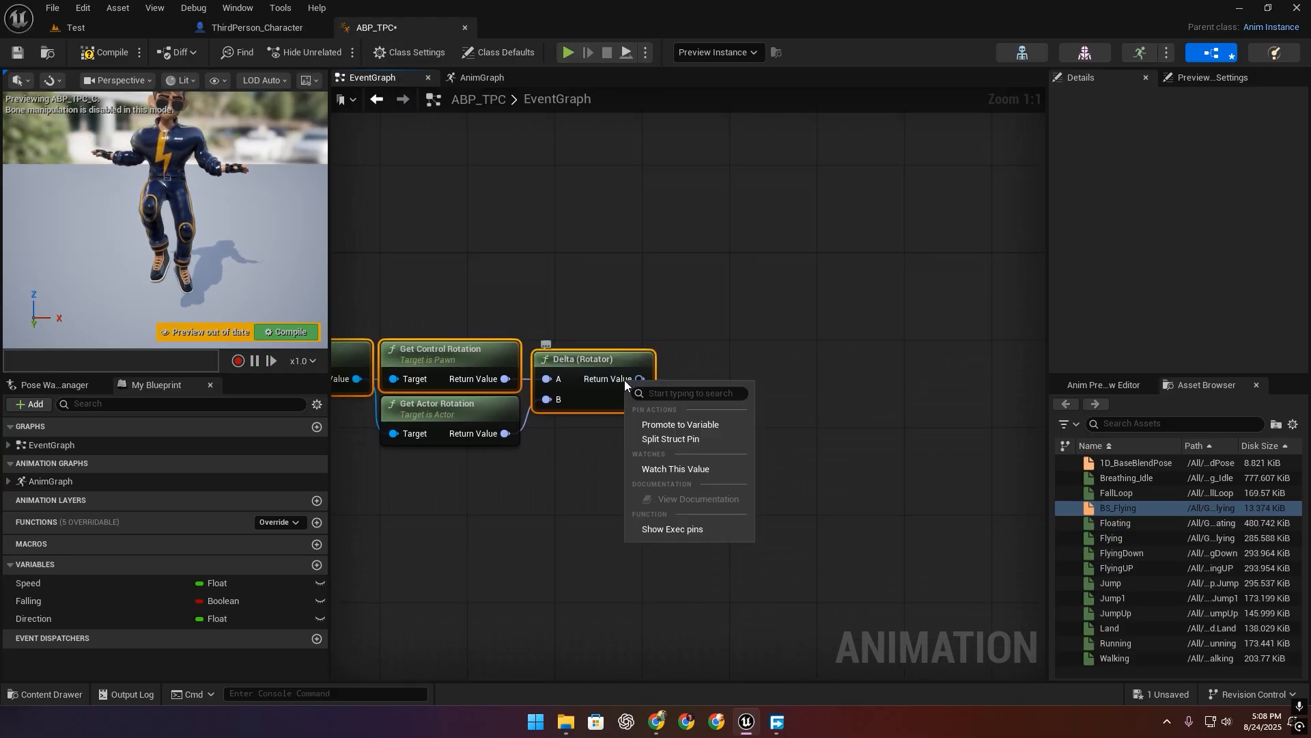
click(710, 438)
right_drag(678, 450, 768, 448)
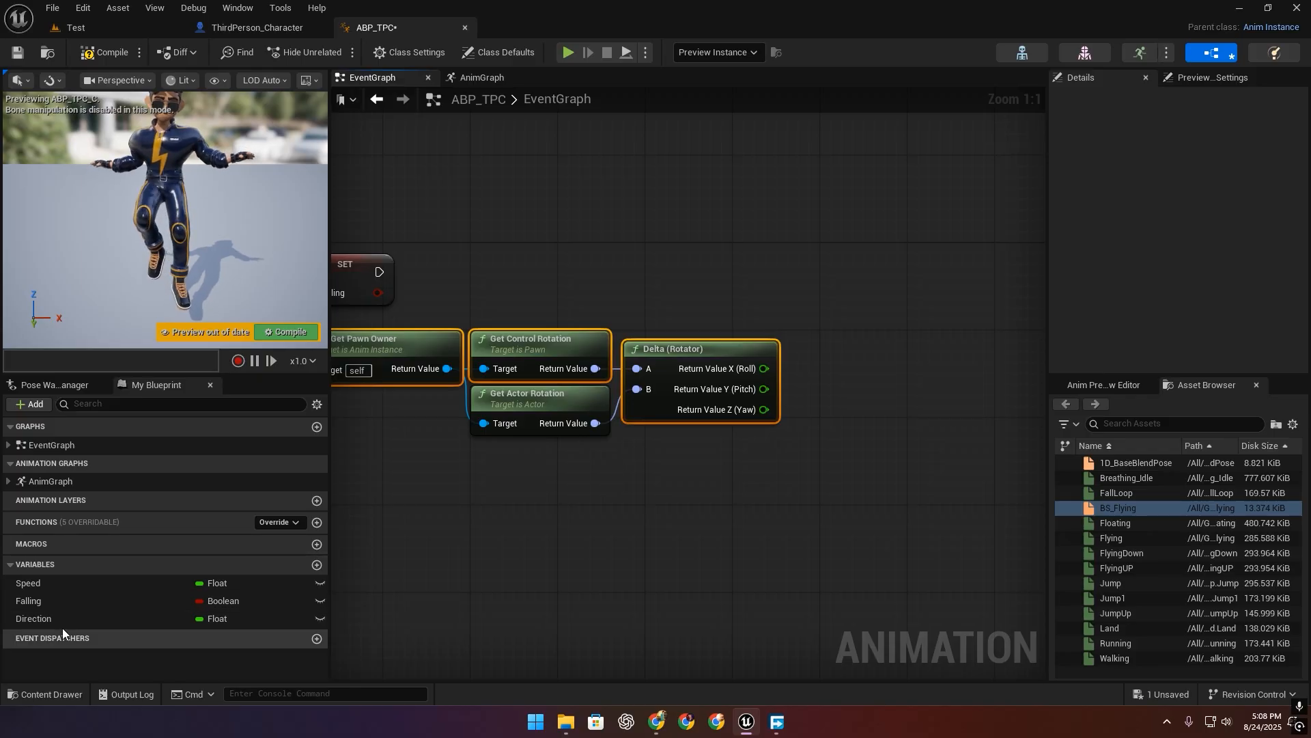
Set the Direction variable from the Delta's Pitch output, executed after the Falling setter, and compile and save ABP_TPC.
drag(41, 618, 764, 390)
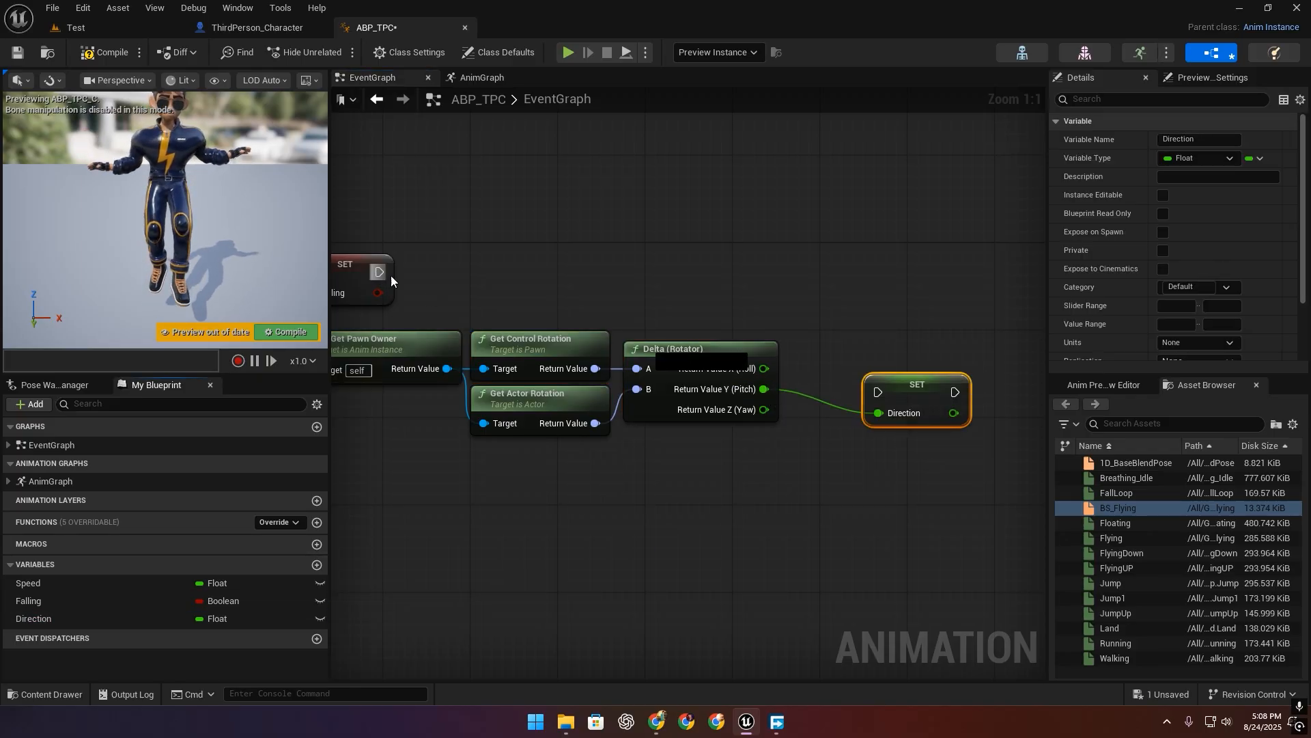
drag(380, 272, 862, 273)
click(112, 54)
click(22, 53)
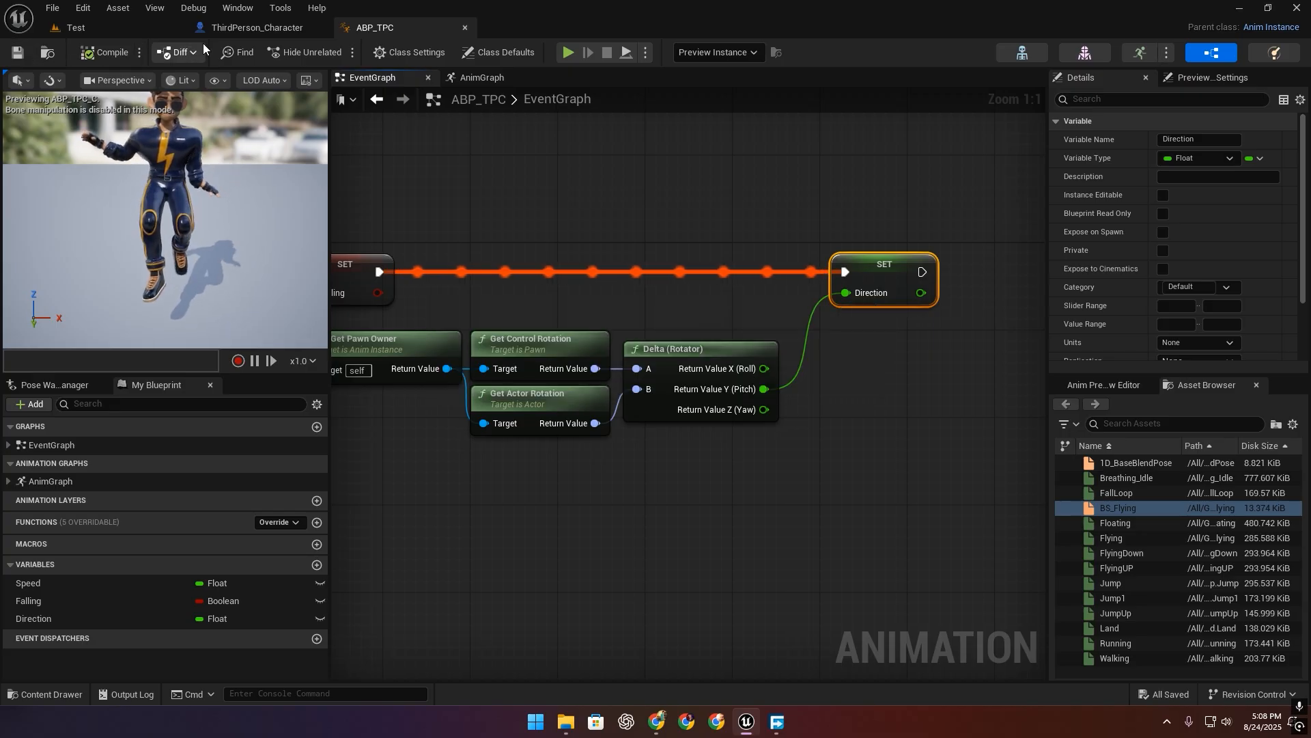
Play-test from ThirdPerson_Character and fly the character forward to check the flying animations.
click(269, 32)
key(alt+p)
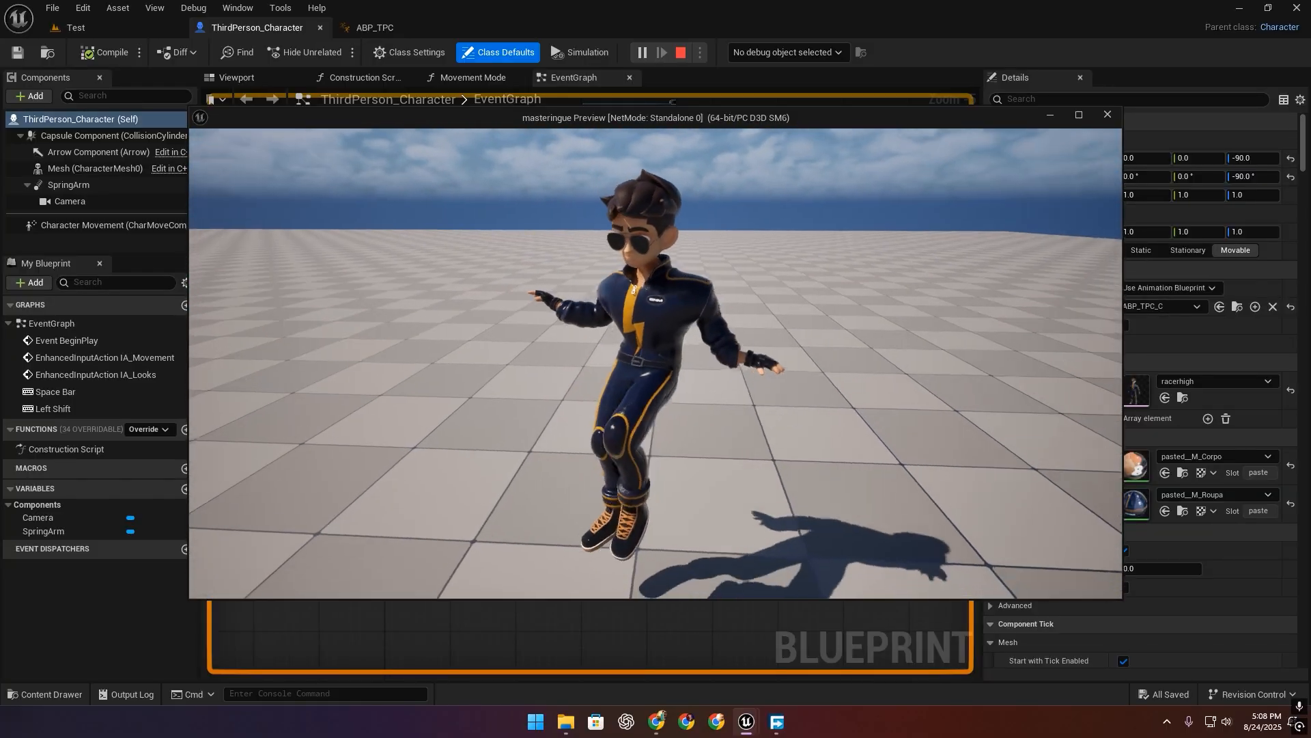
key(w)
key(w)
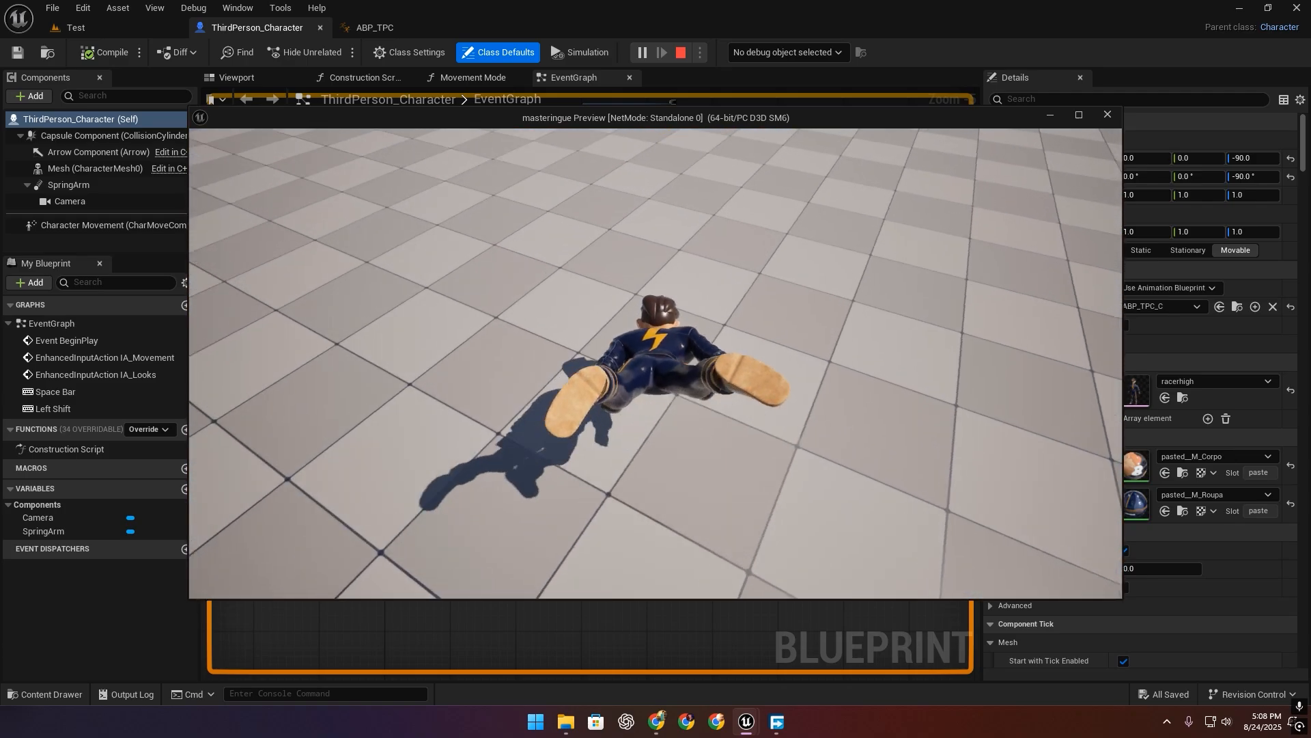
key(Escape)
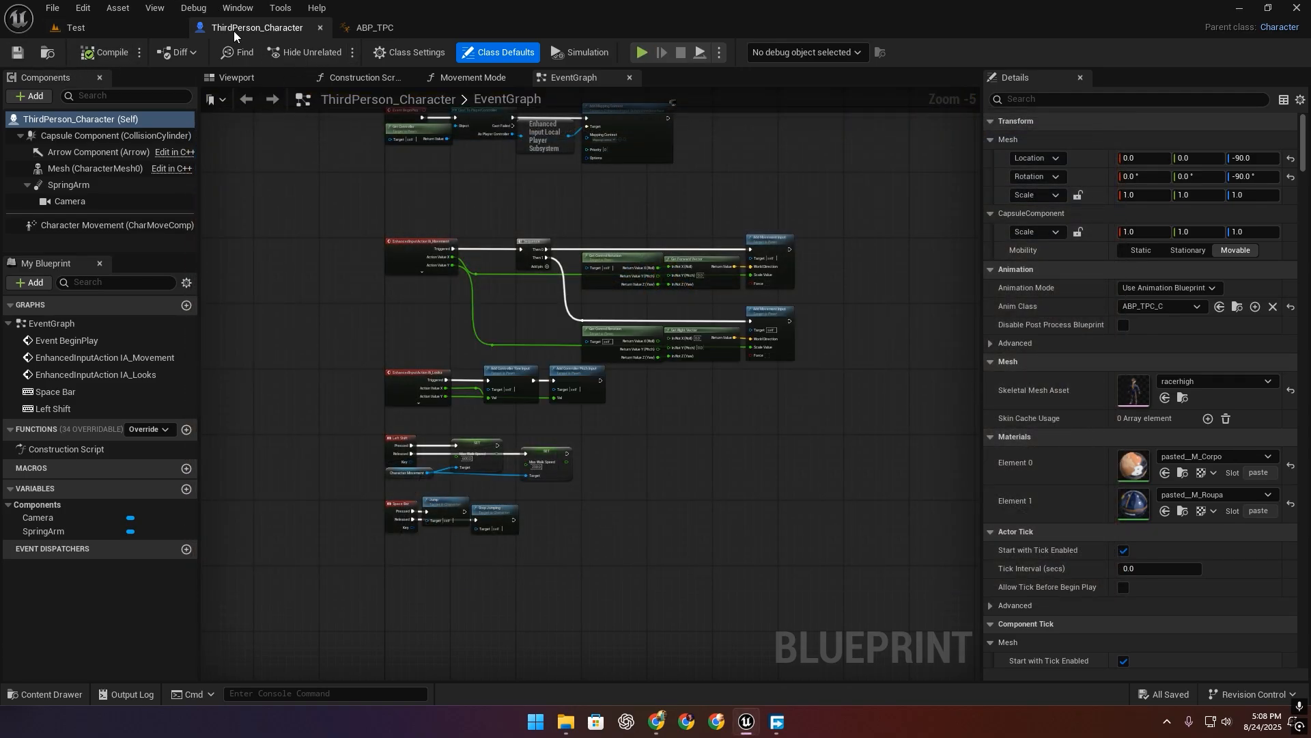
Create a Blueprint enumeration named ENUM_CH_Movement in the Bluprints content folder.
click(57, 695)
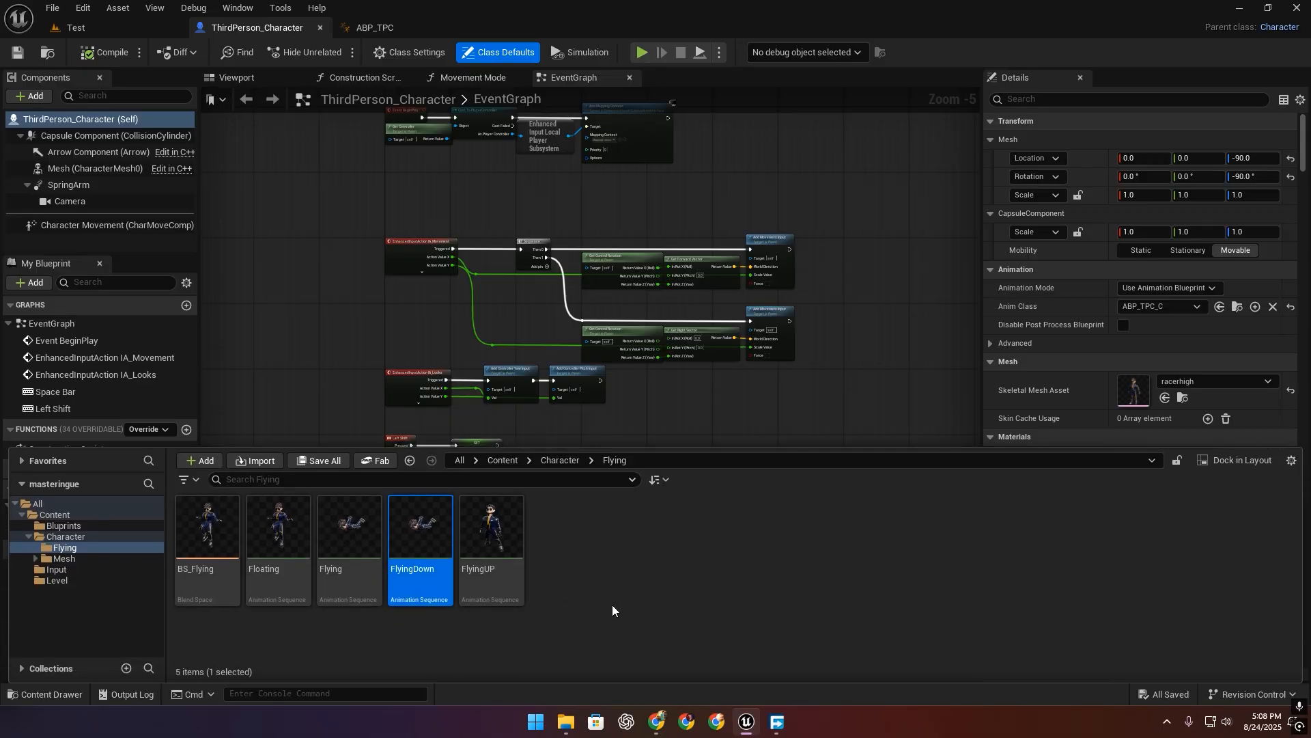
click(560, 461)
click(502, 461)
double_click(217, 537)
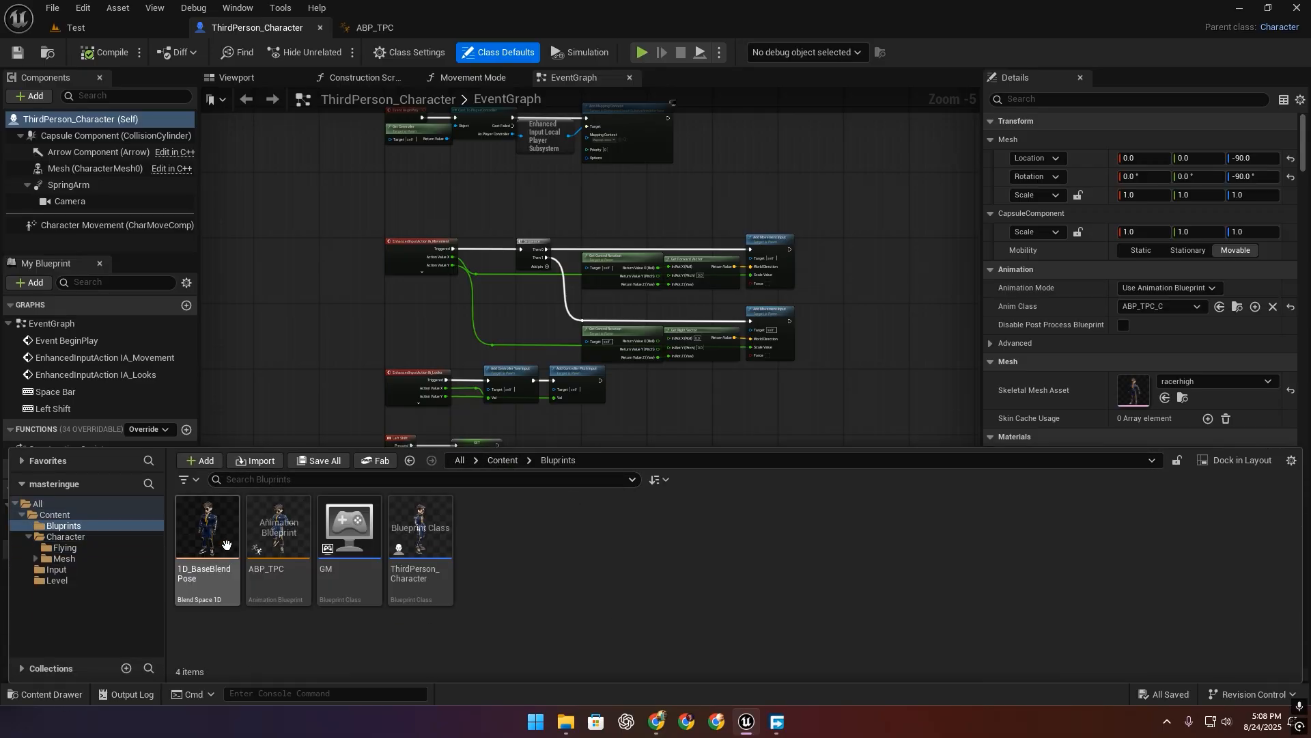
right_click(525, 592)
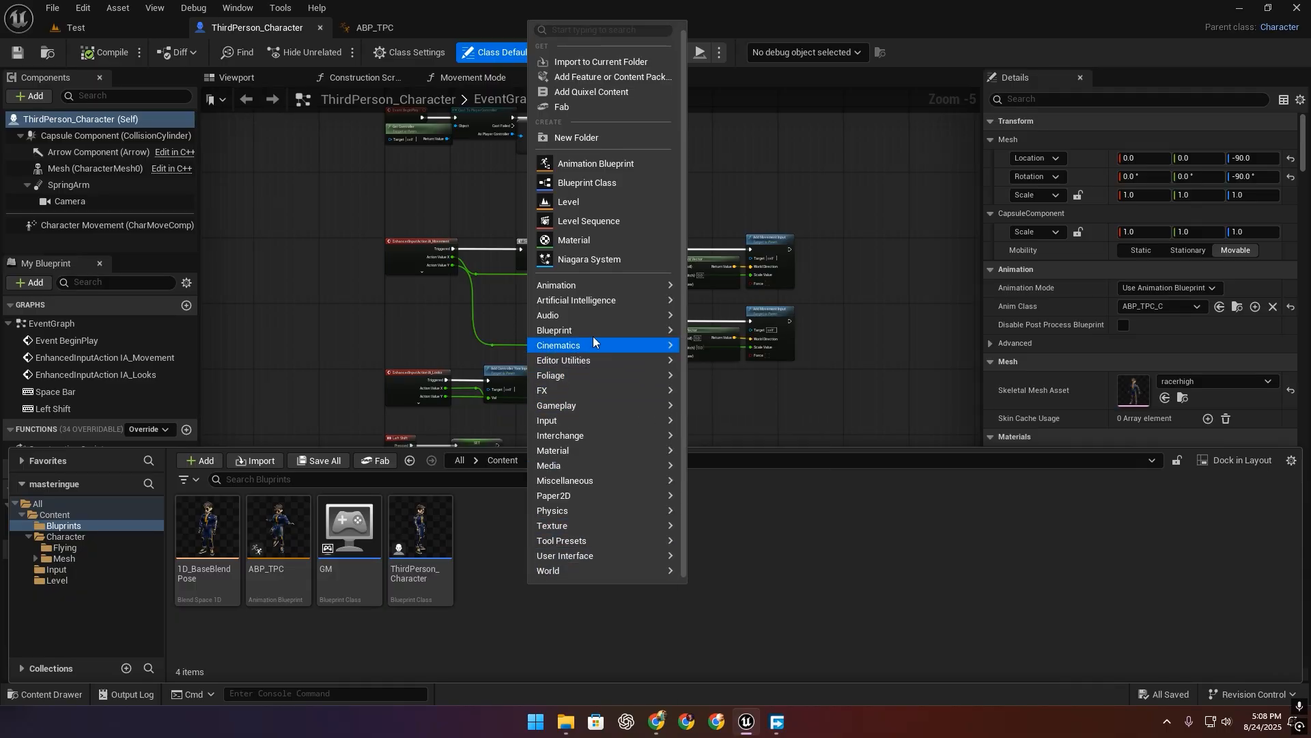
mouse_move(594, 332)
click(758, 415)
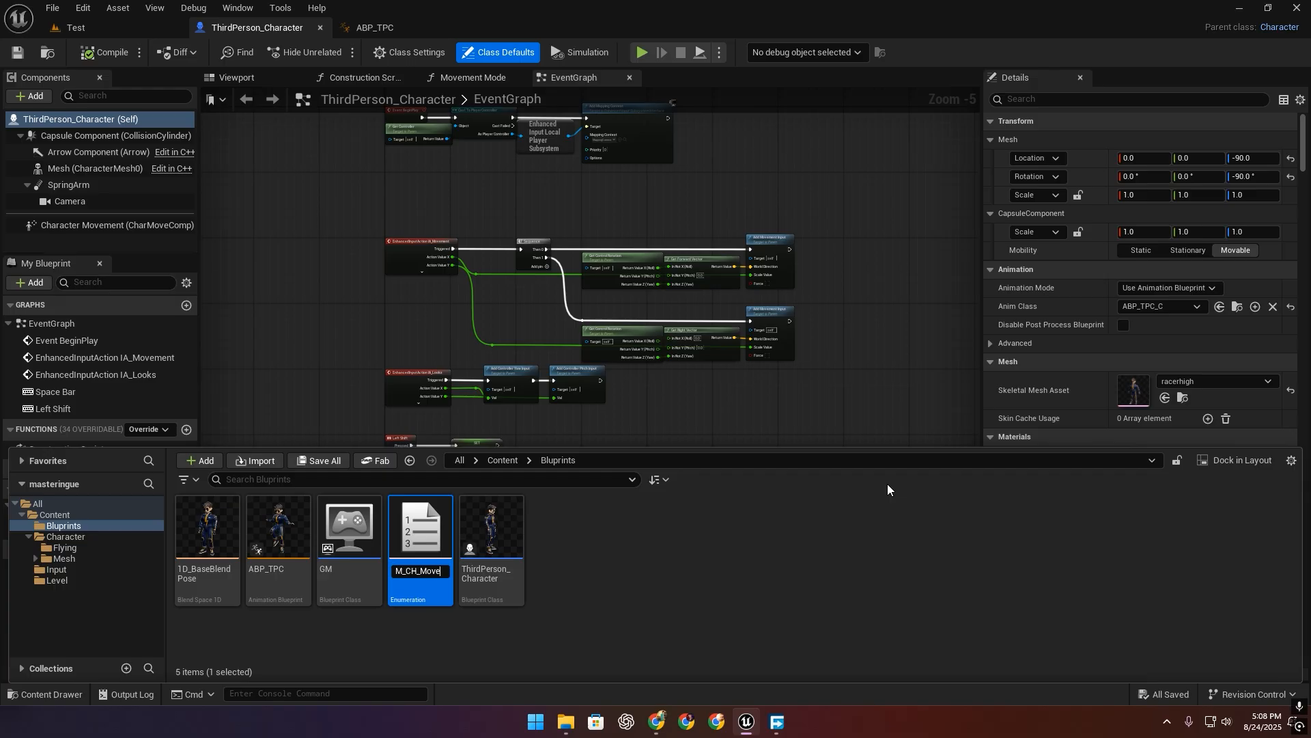
text(ENUM_CH_Movement)
key(Return)
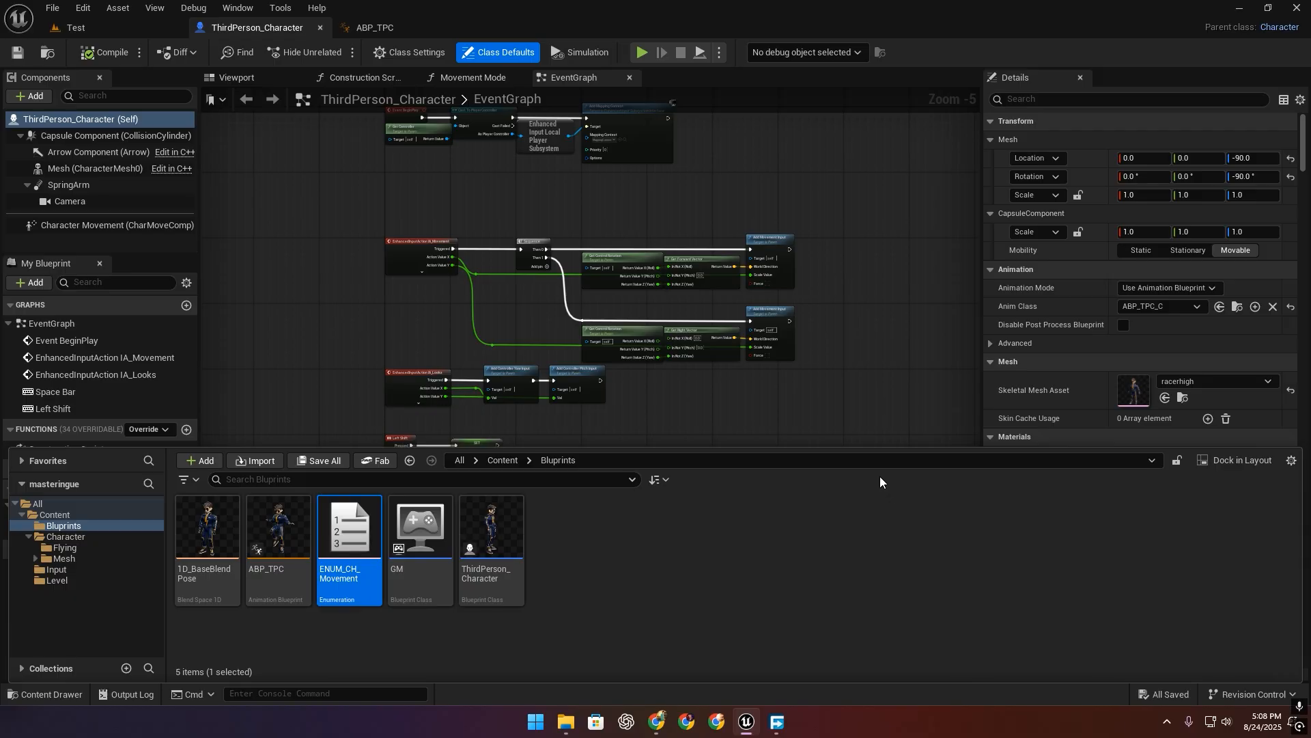
Add the enumerators Walking and Flying to ENUM_CH_Movement and save it.
double_click(367, 523)
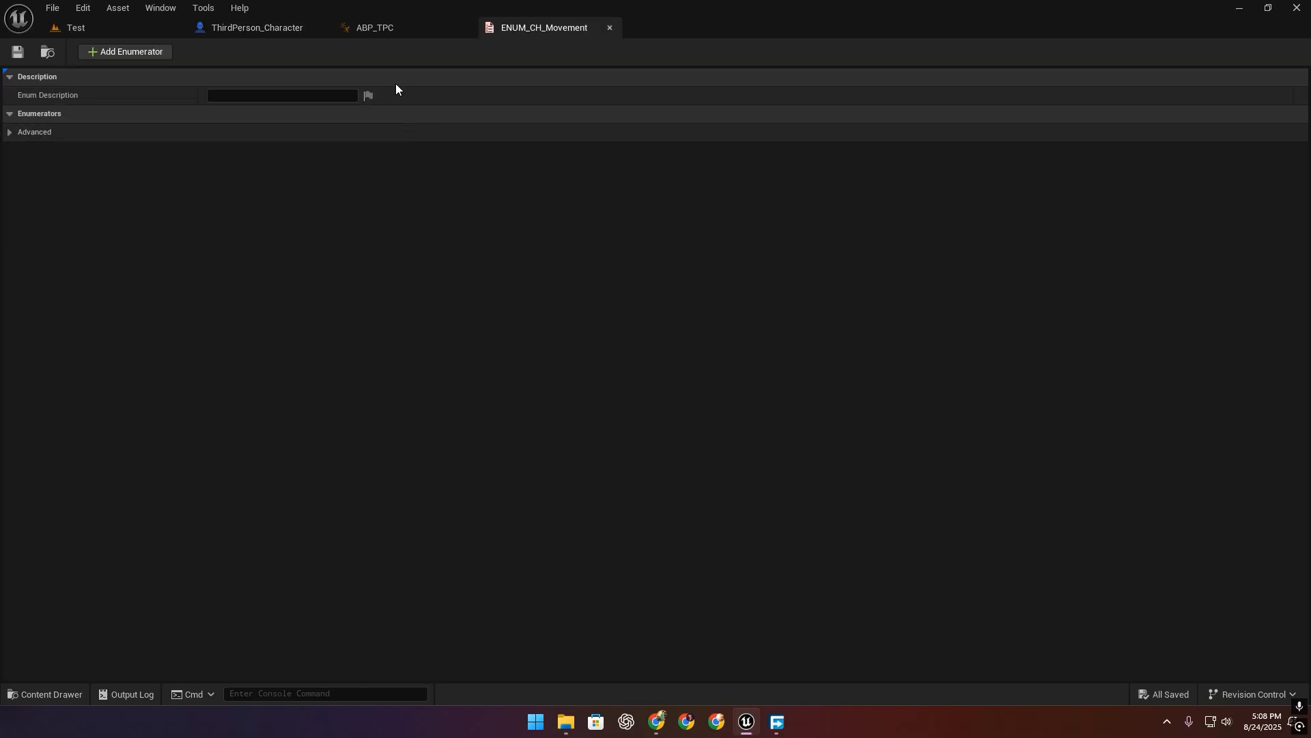
click(156, 55)
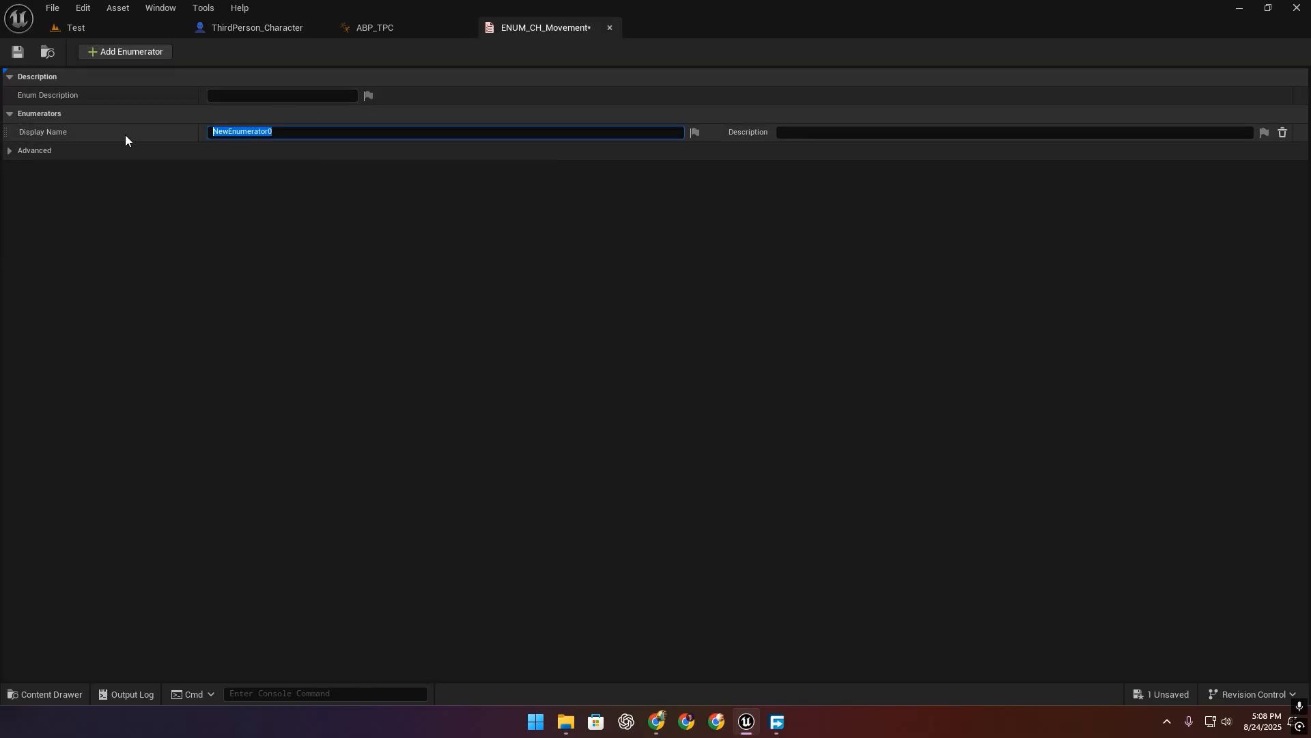
text(Walking)
key(Return)
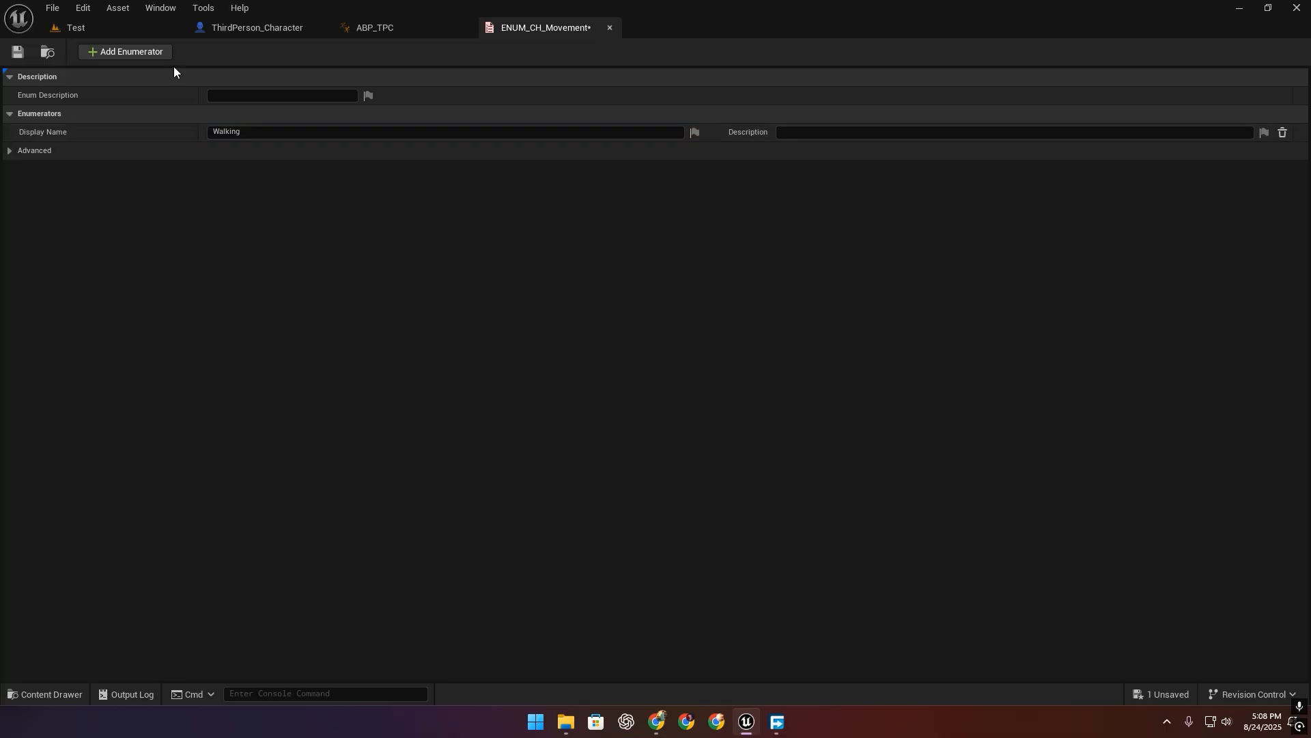
click(158, 53)
text(Flying)
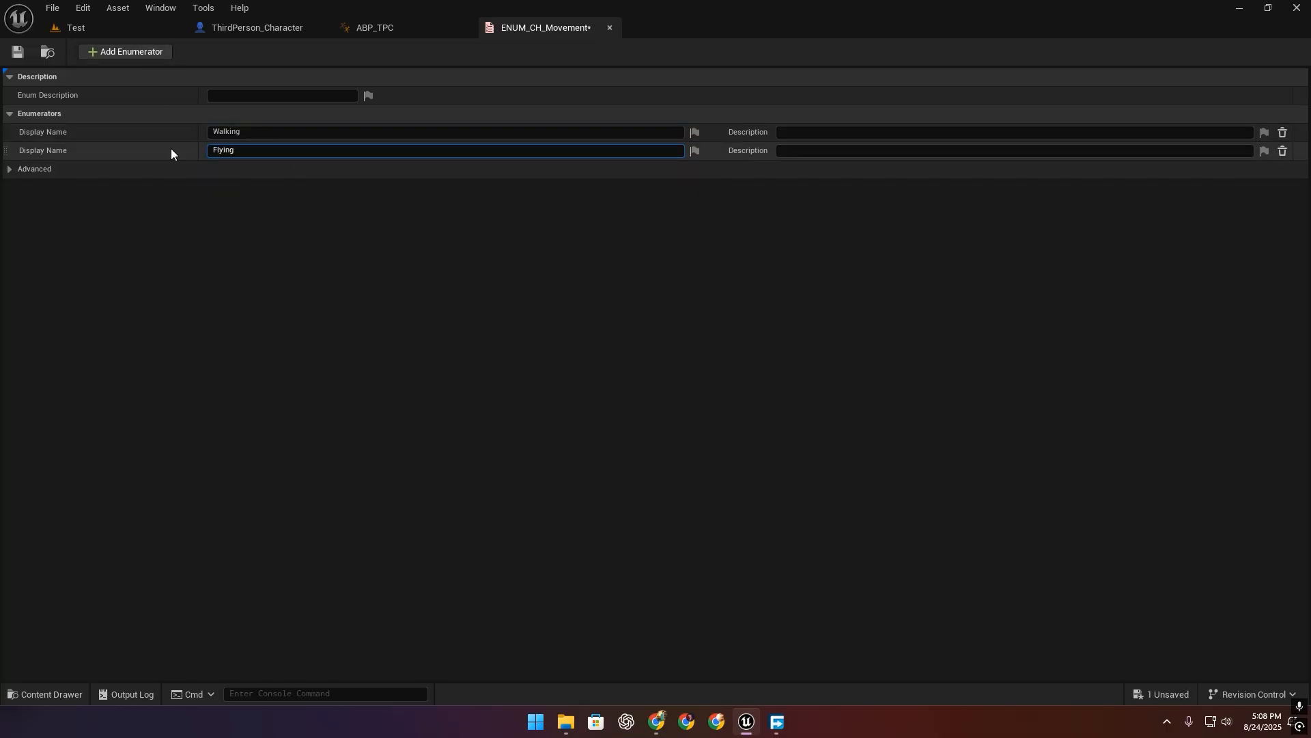
key(Return)
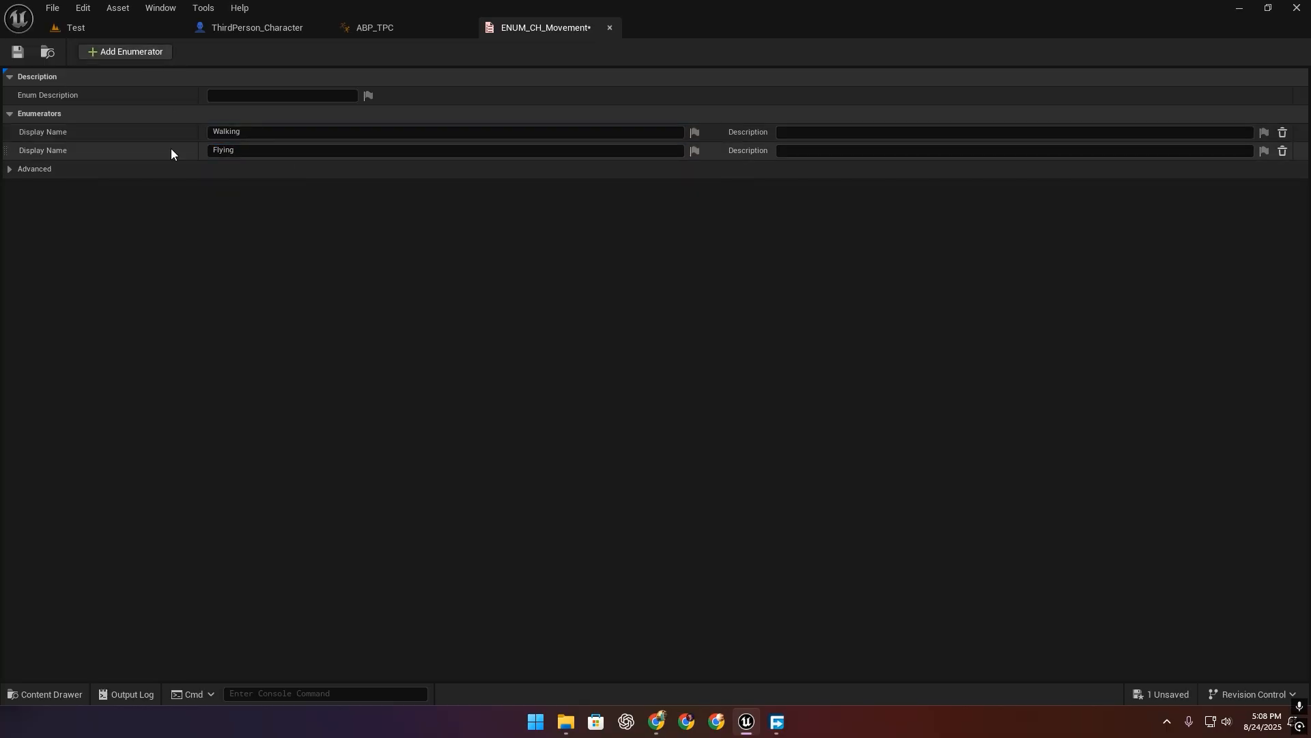
click(17, 52)
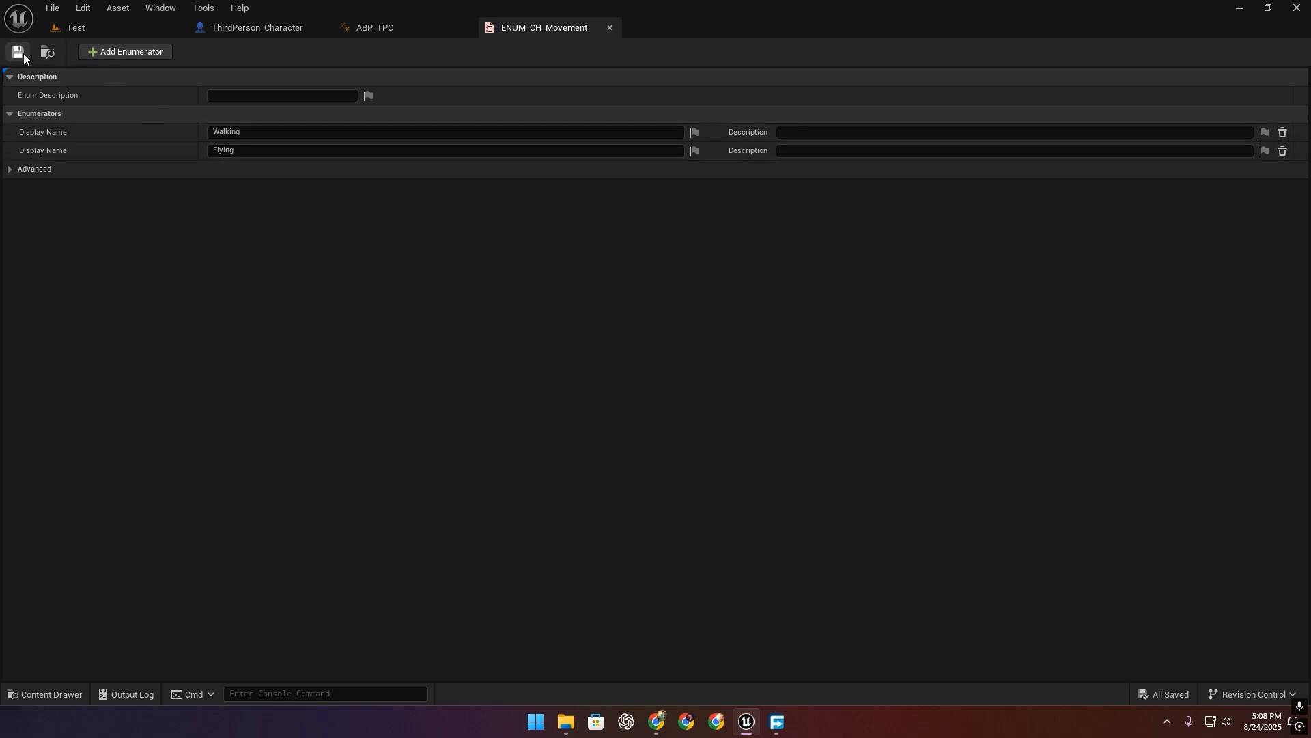
Create a Blueprint Interface named IF_ABP in the Bluprints folder and dock its editor beside the other open assets.
click(374, 31)
key(ctrl+space)
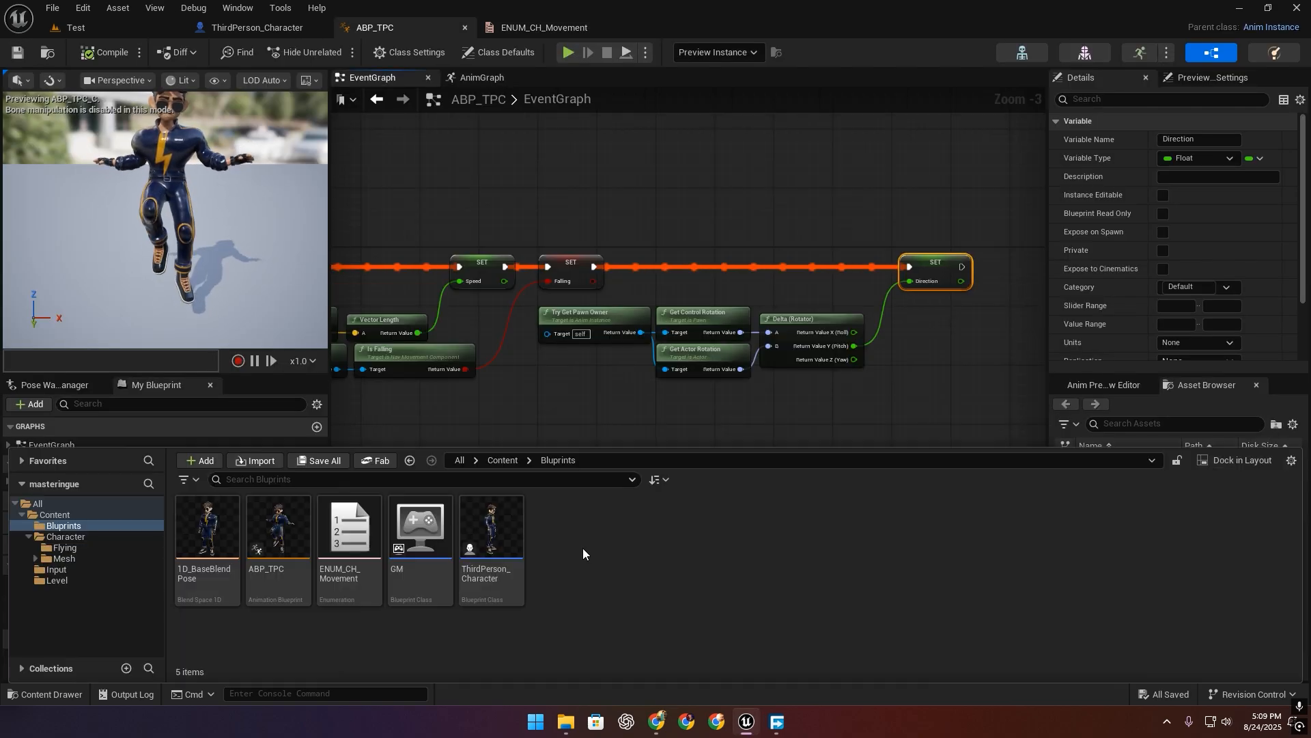
right_click(563, 550)
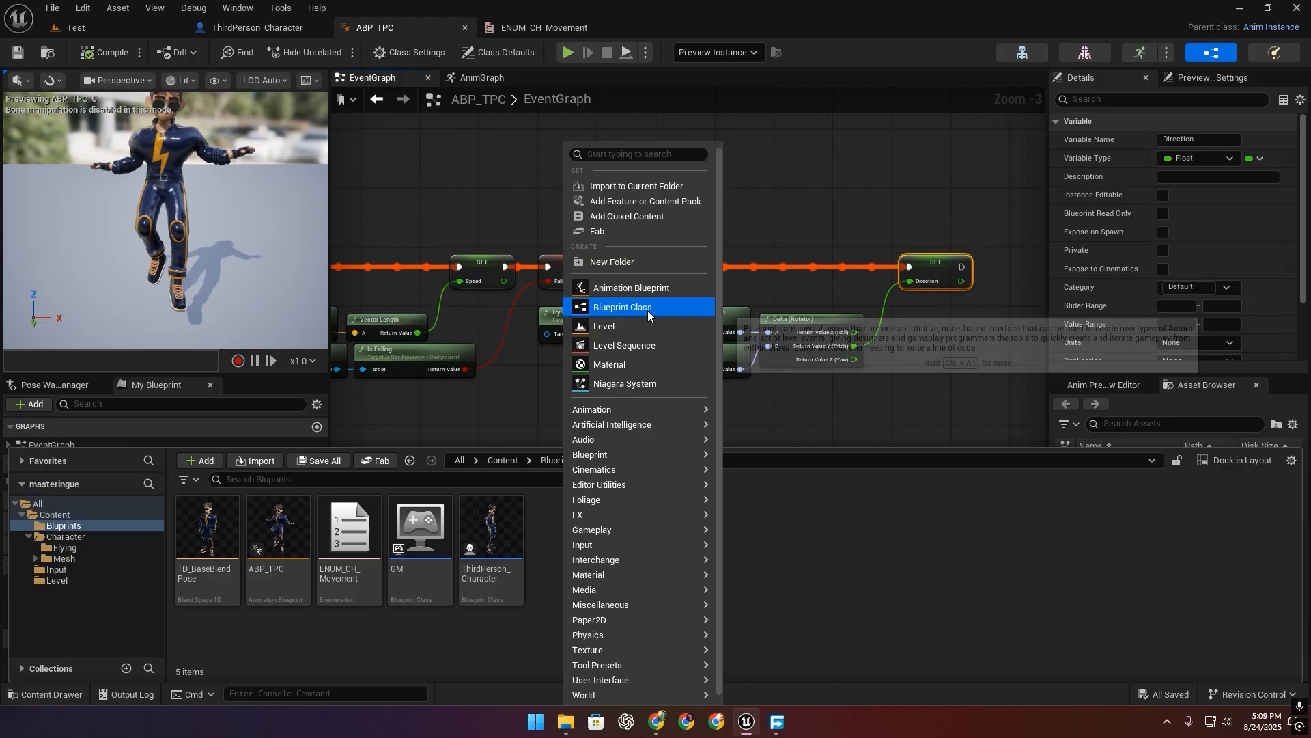
mouse_move(631, 466)
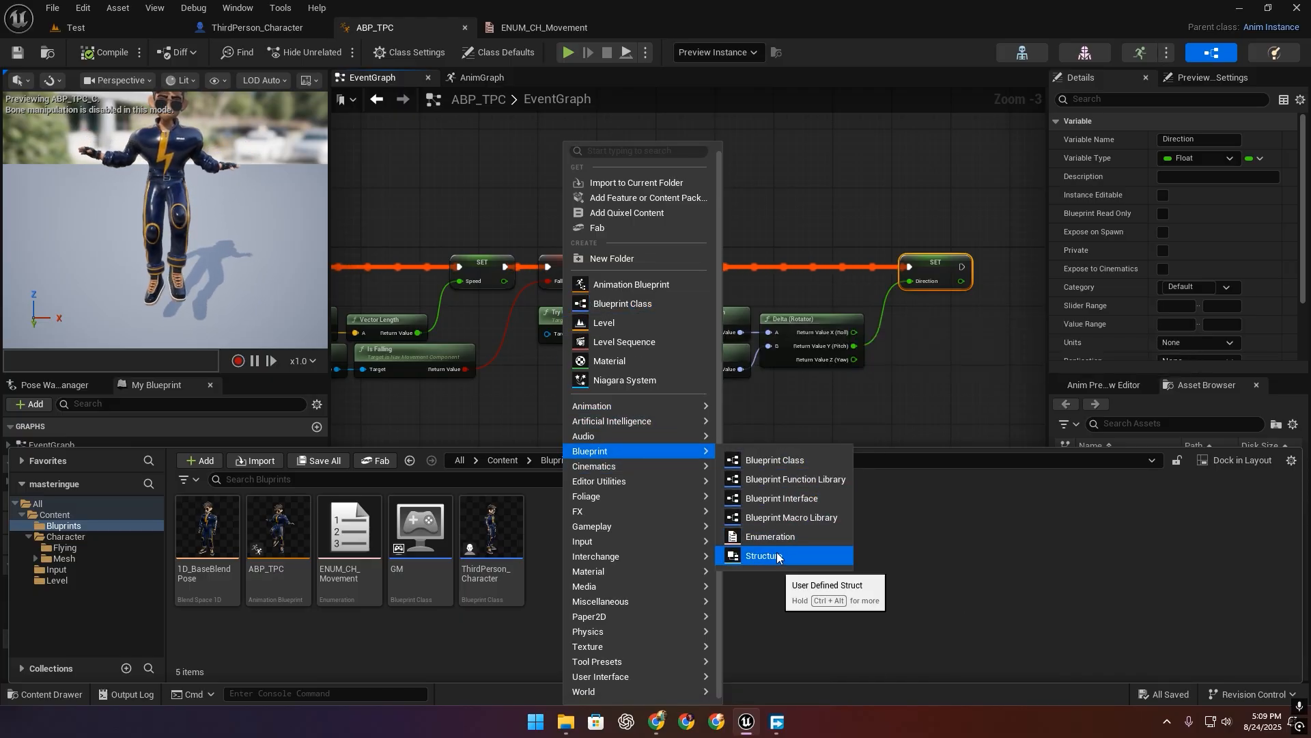
click(802, 498)
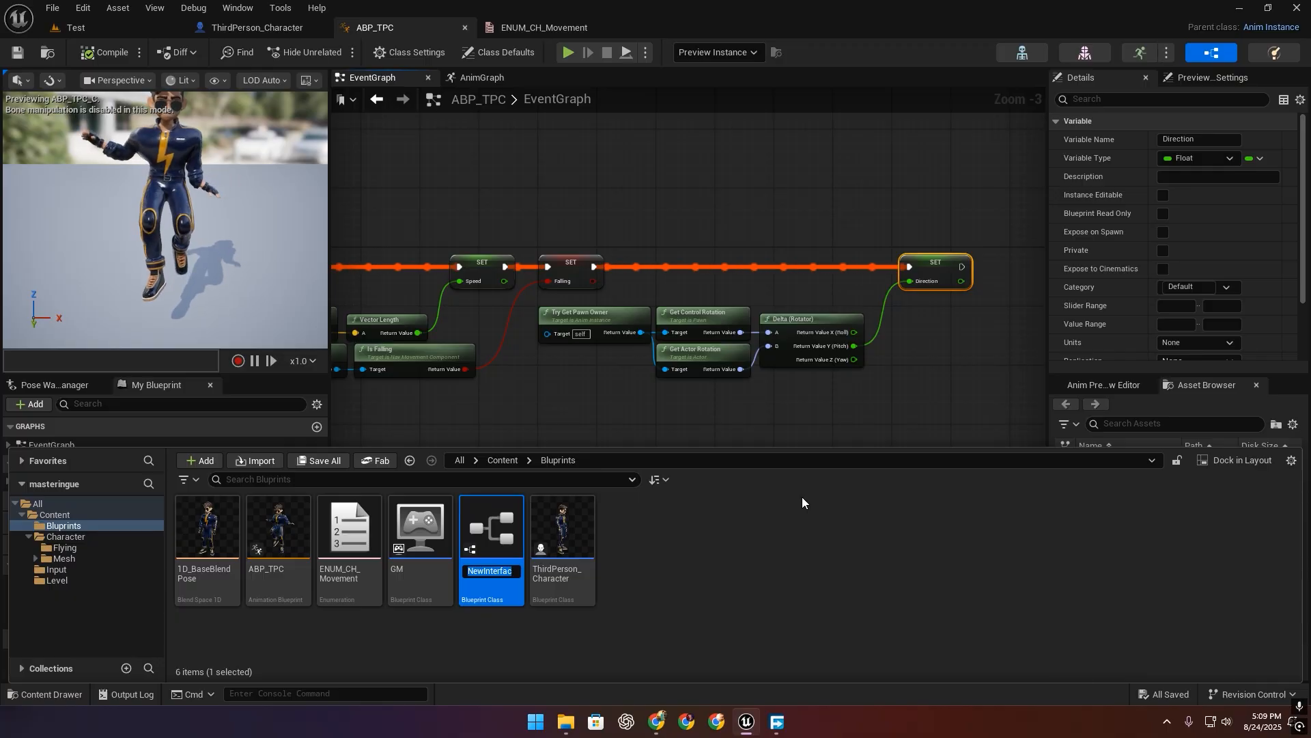
text(IF_ABP)
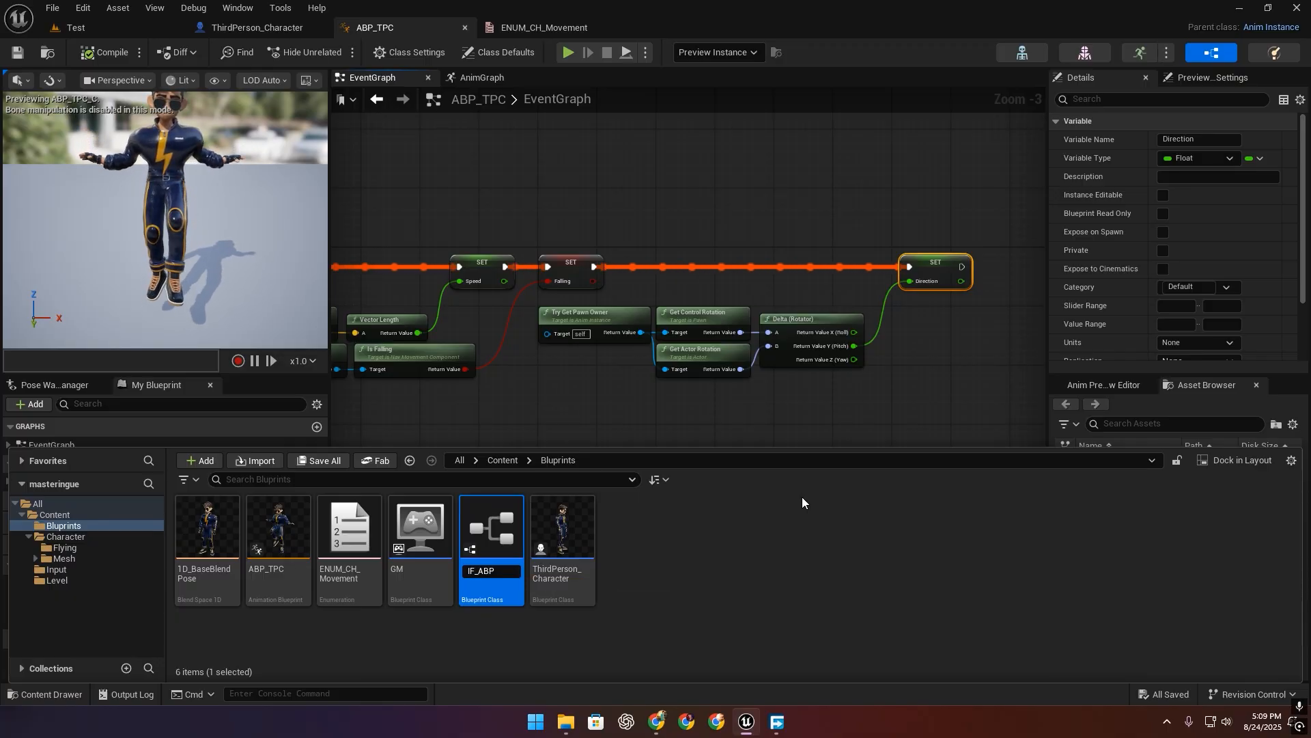
key(Return)
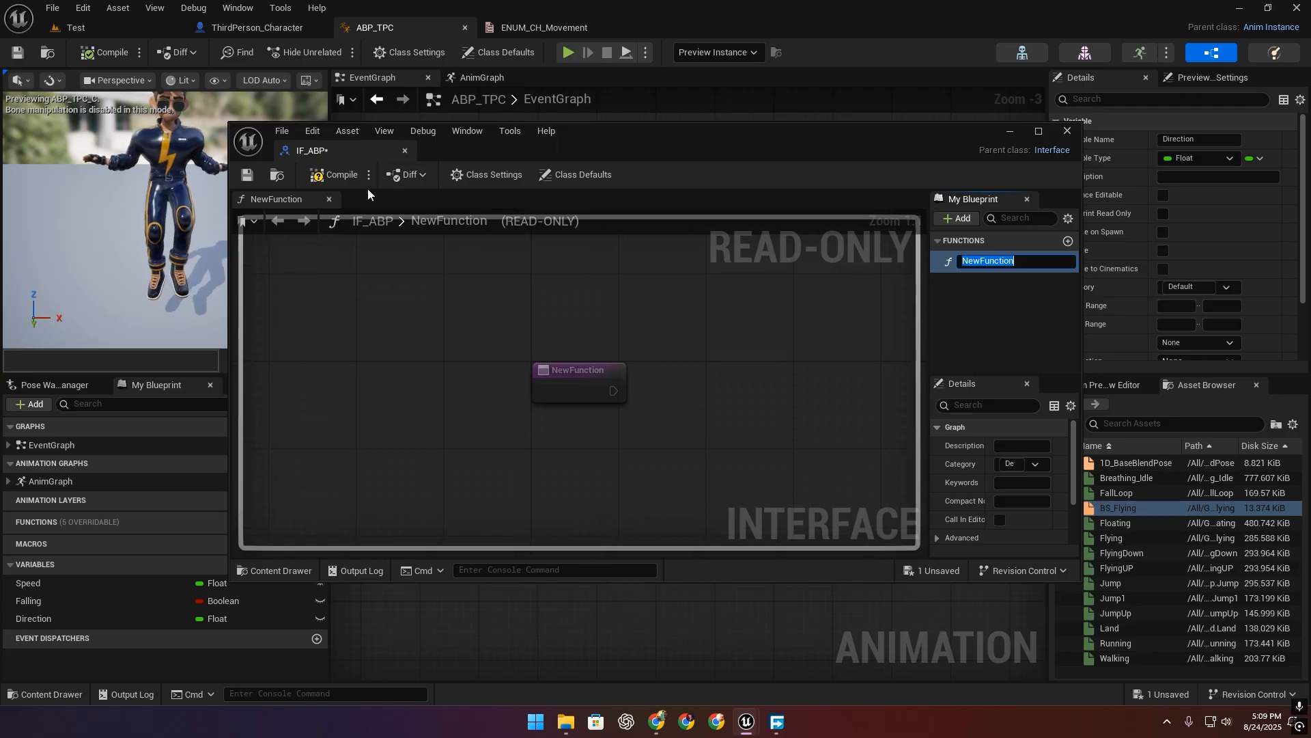
click(338, 199)
drag(320, 158, 506, 29)
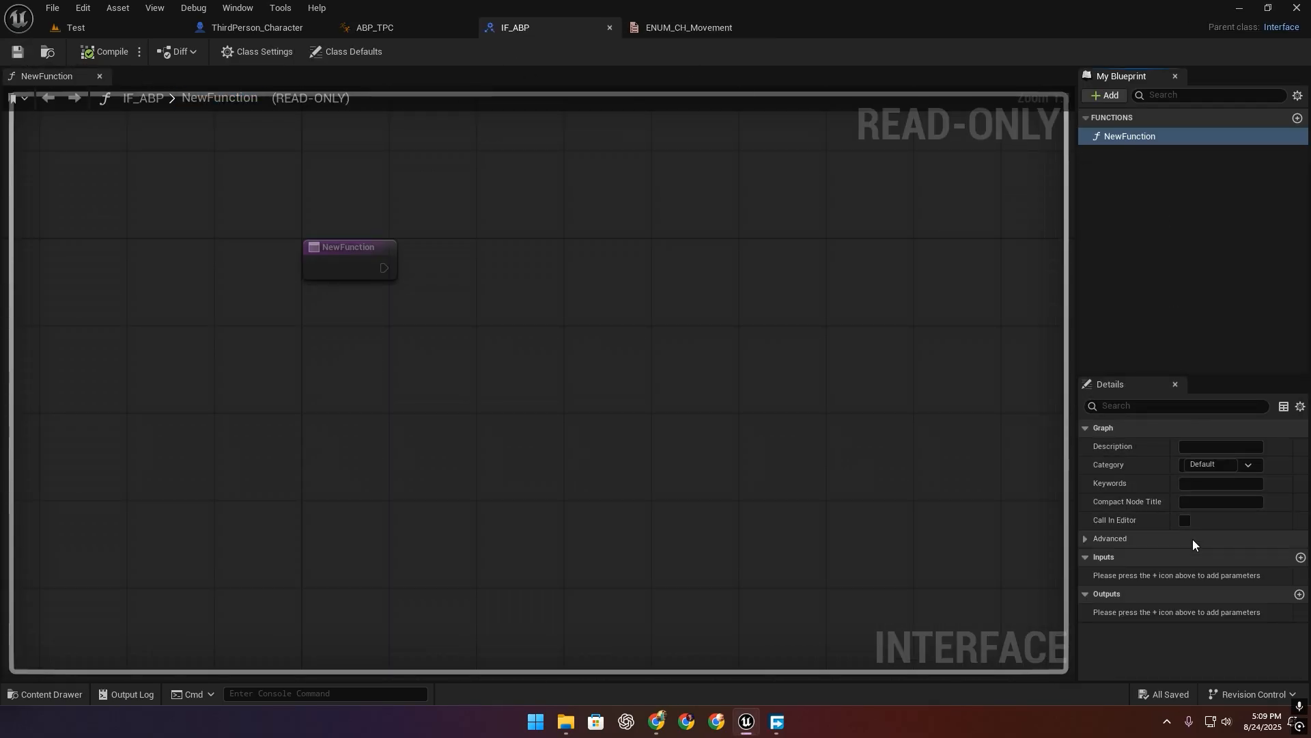
Rename the interface's NewFunction to Update Movement Animation.
right_click(1132, 137)
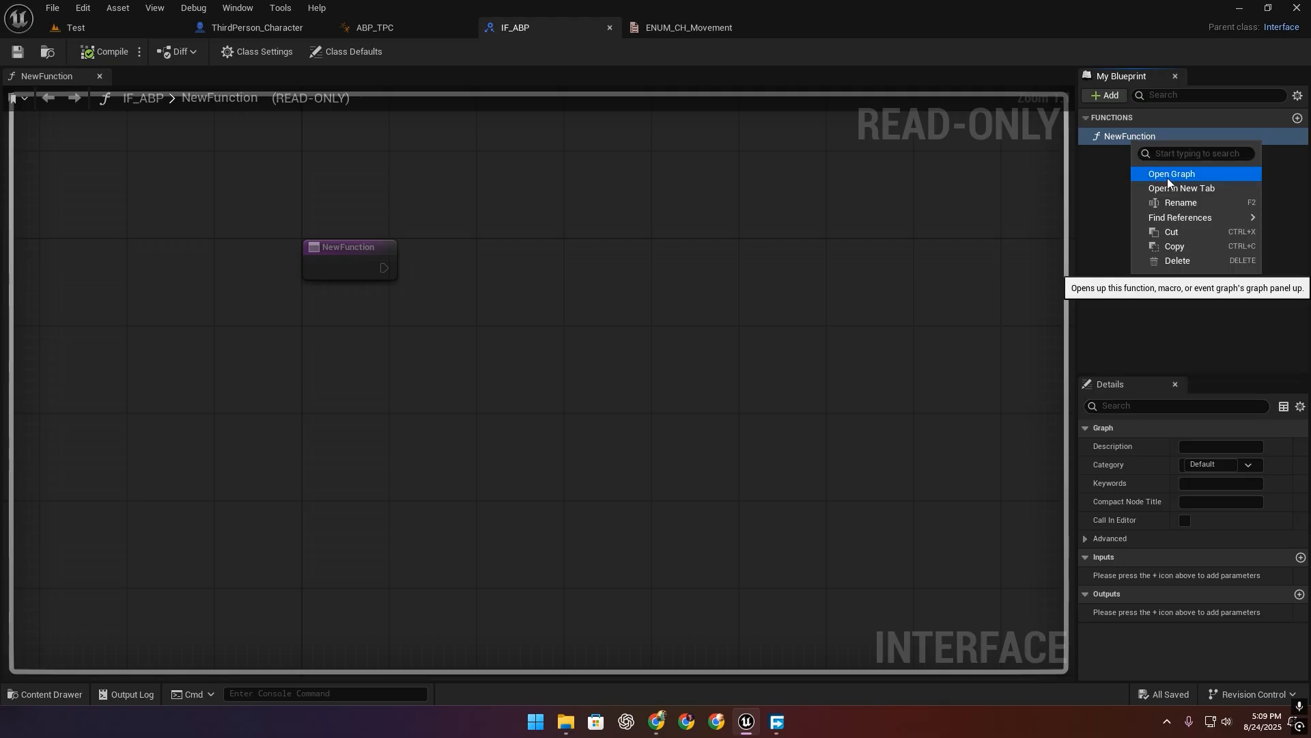
click(1182, 202)
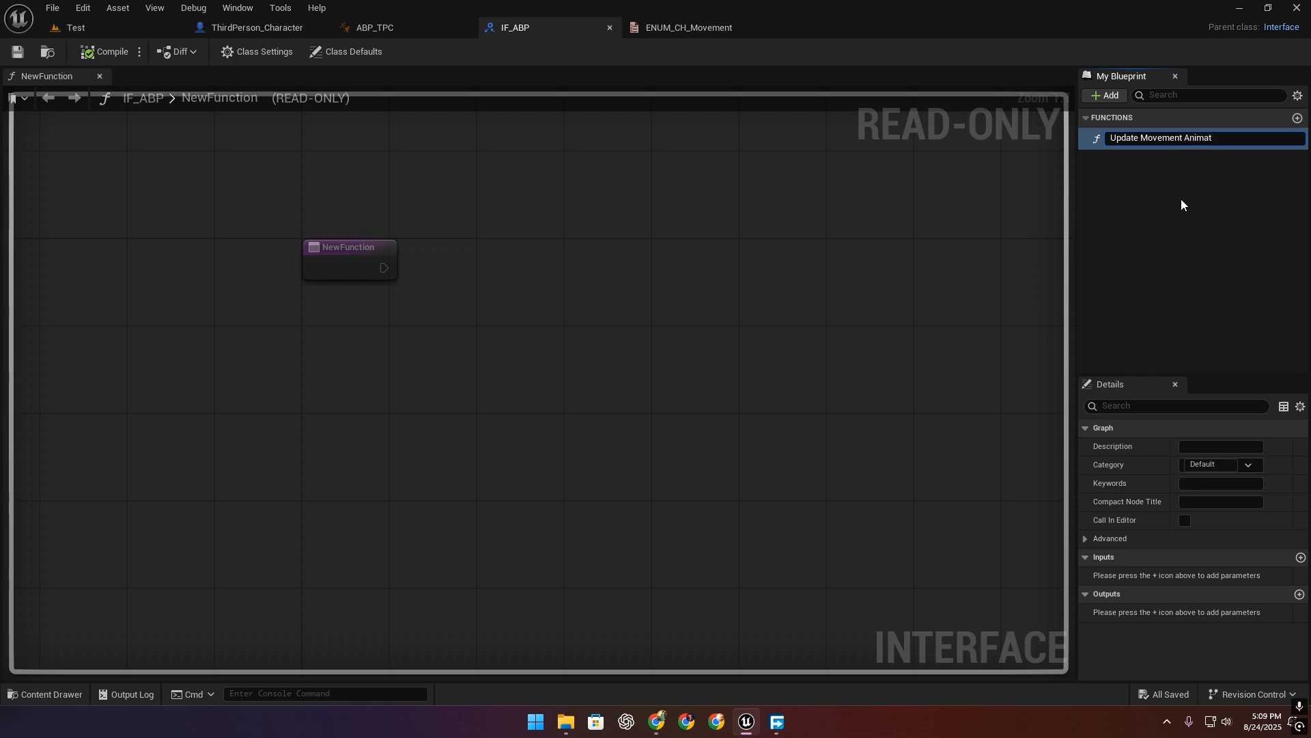
text(n)
key(Return)
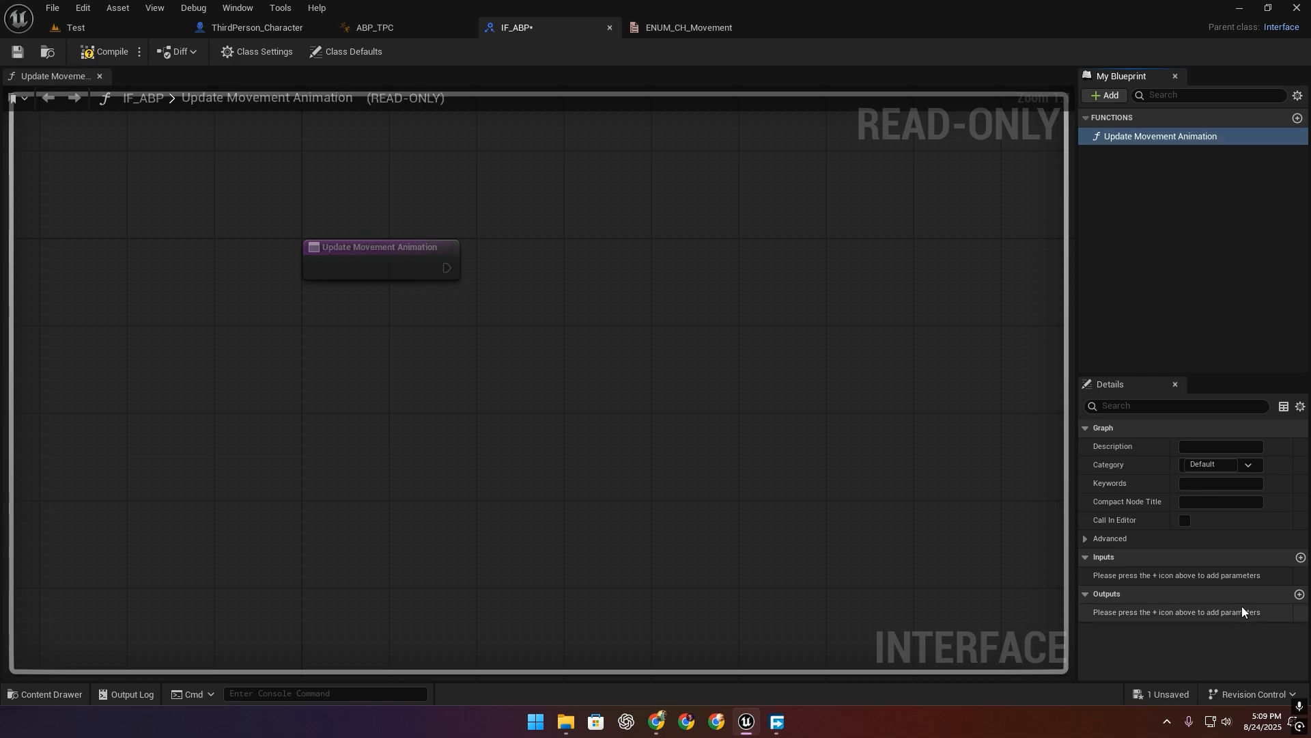
Add an input named Movement of type ENUM CH Movement to Update Movement Animation, and compile and save IF_ABP.
click(1301, 557)
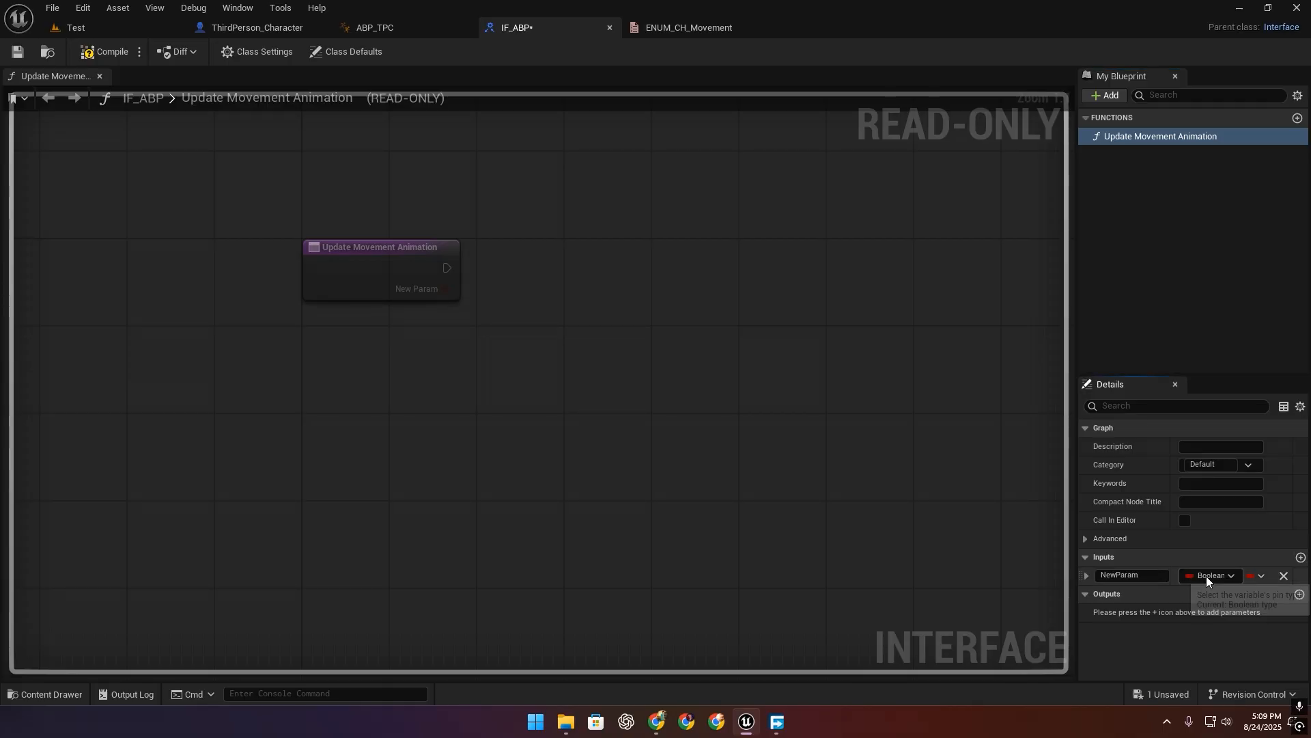
click(1222, 577)
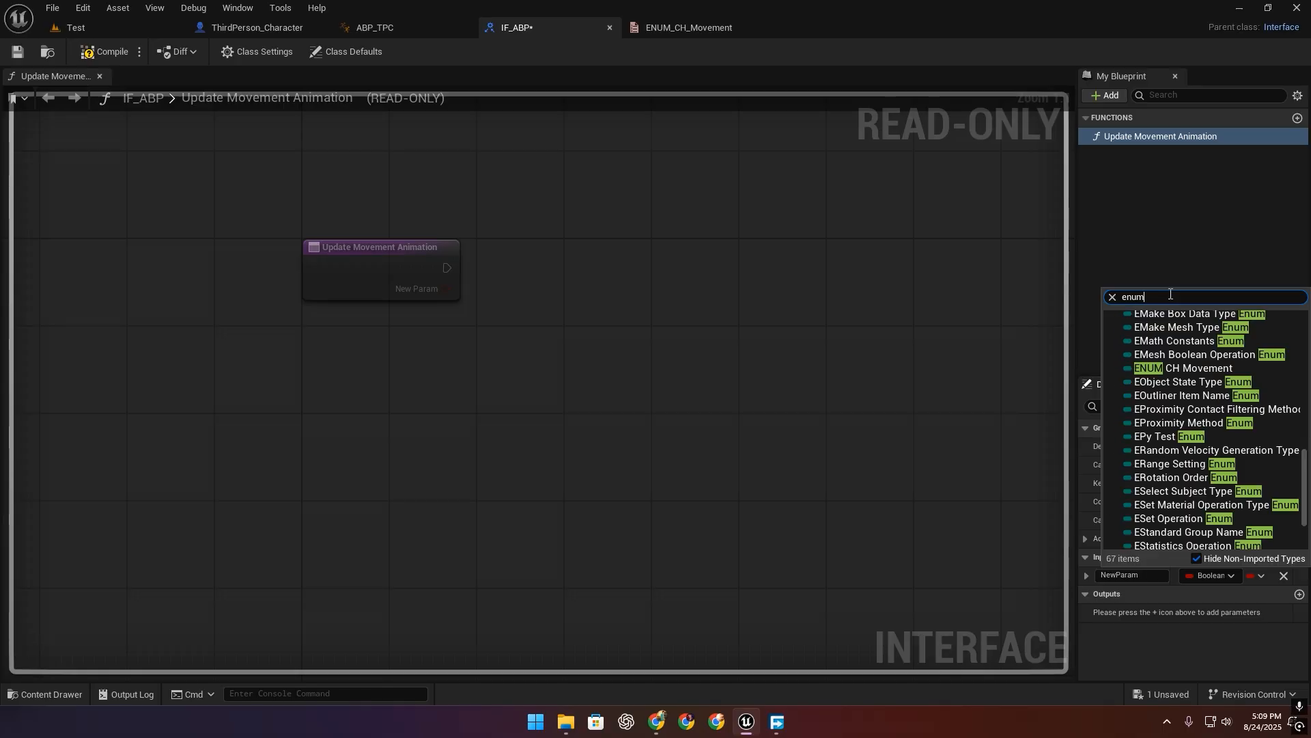
text(enum ch m)
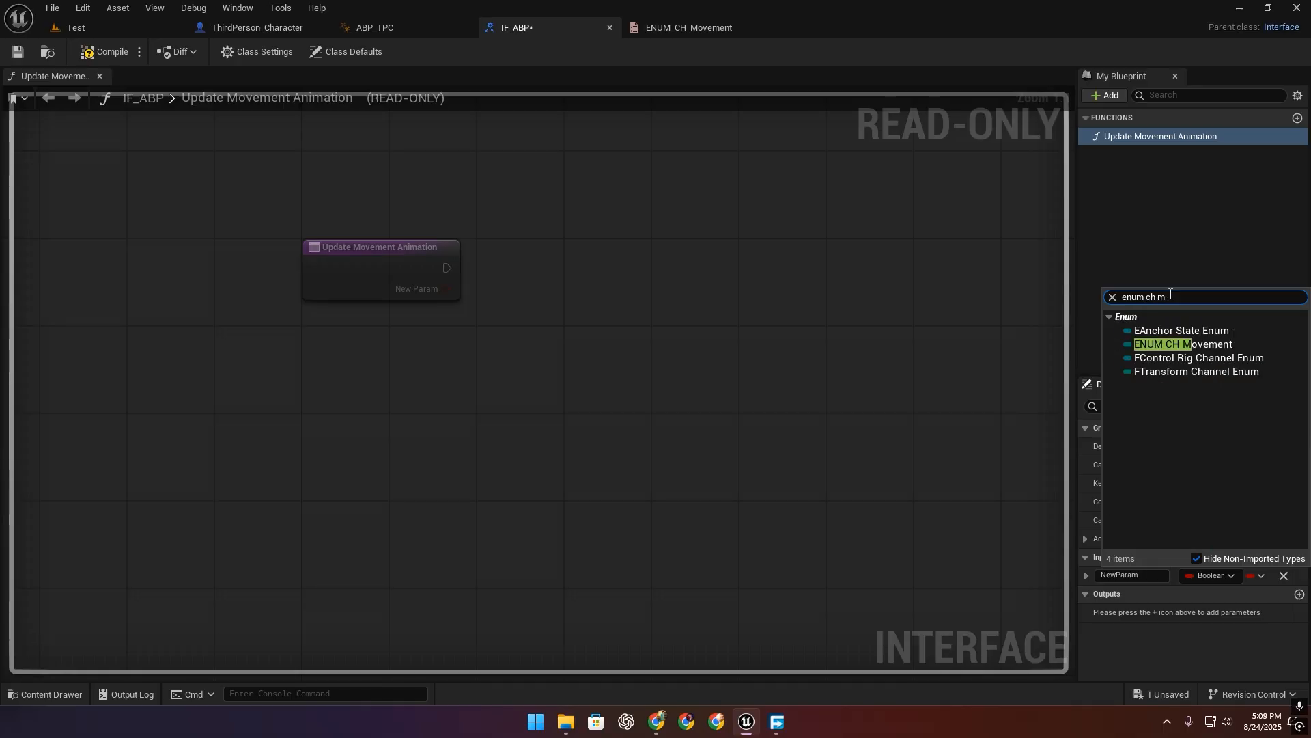
key(Down)
key(Return)
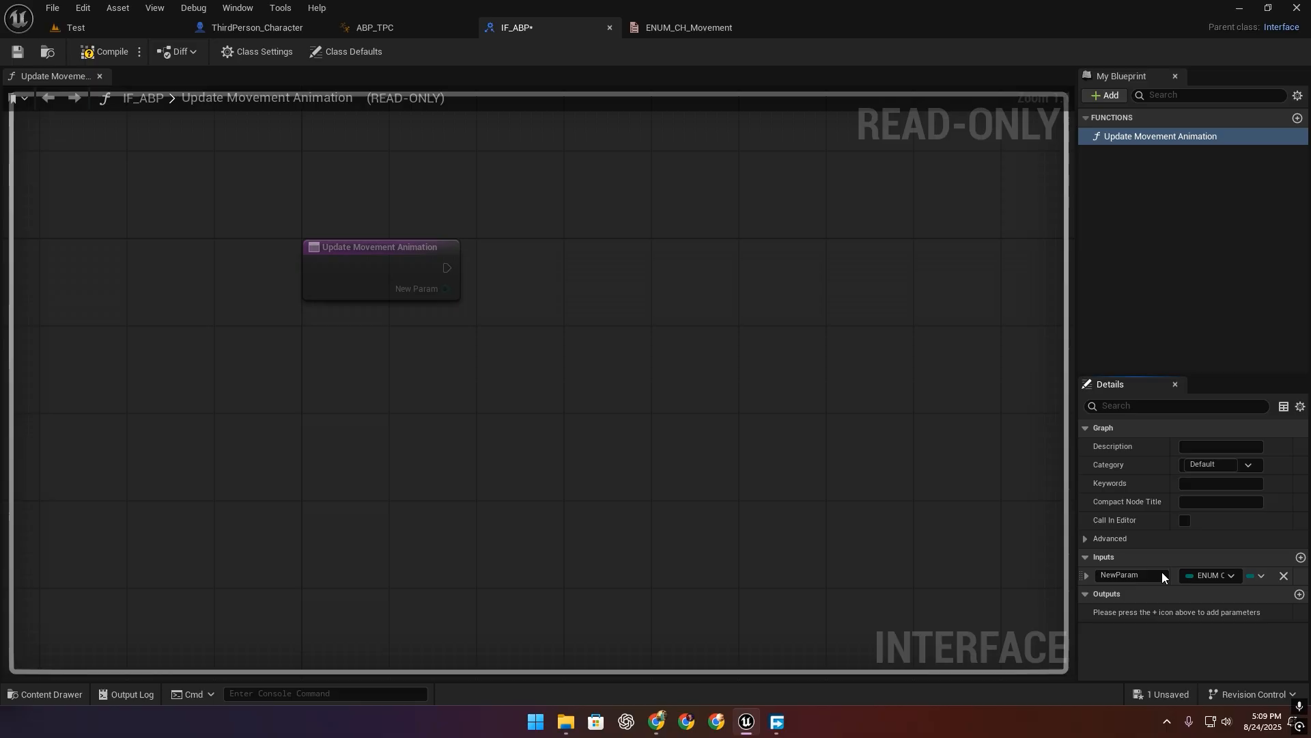
click(1145, 575)
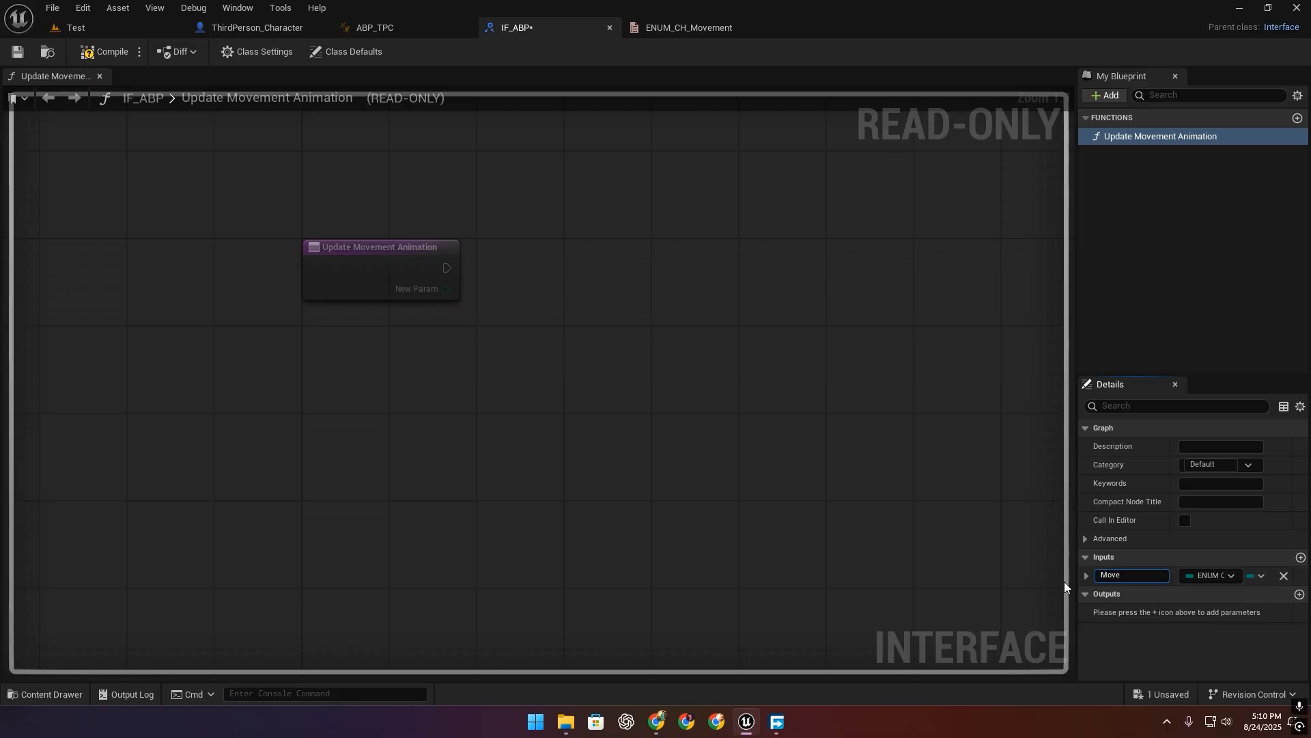
click(89, 55)
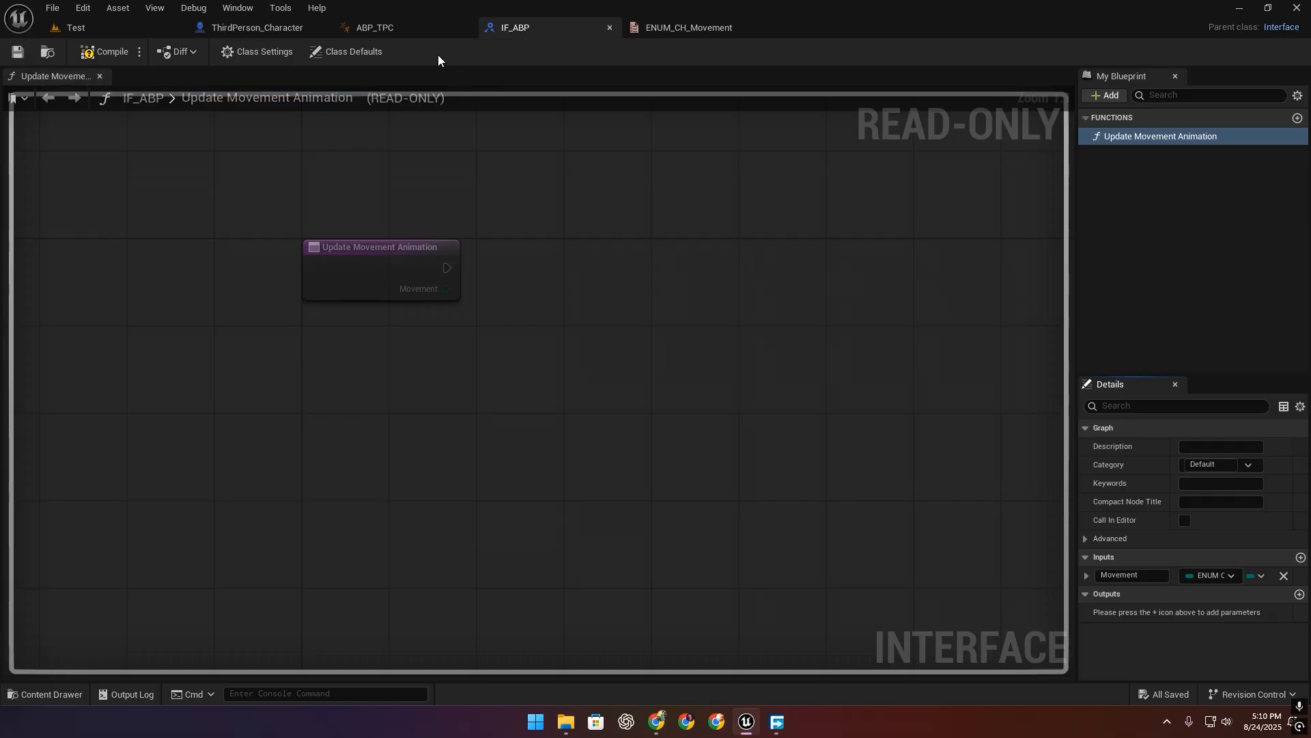
Add IF_ABP to the implemented interfaces in the class settings of ABP_TPC.
click(388, 34)
right_drag(556, 354, 441, 419)
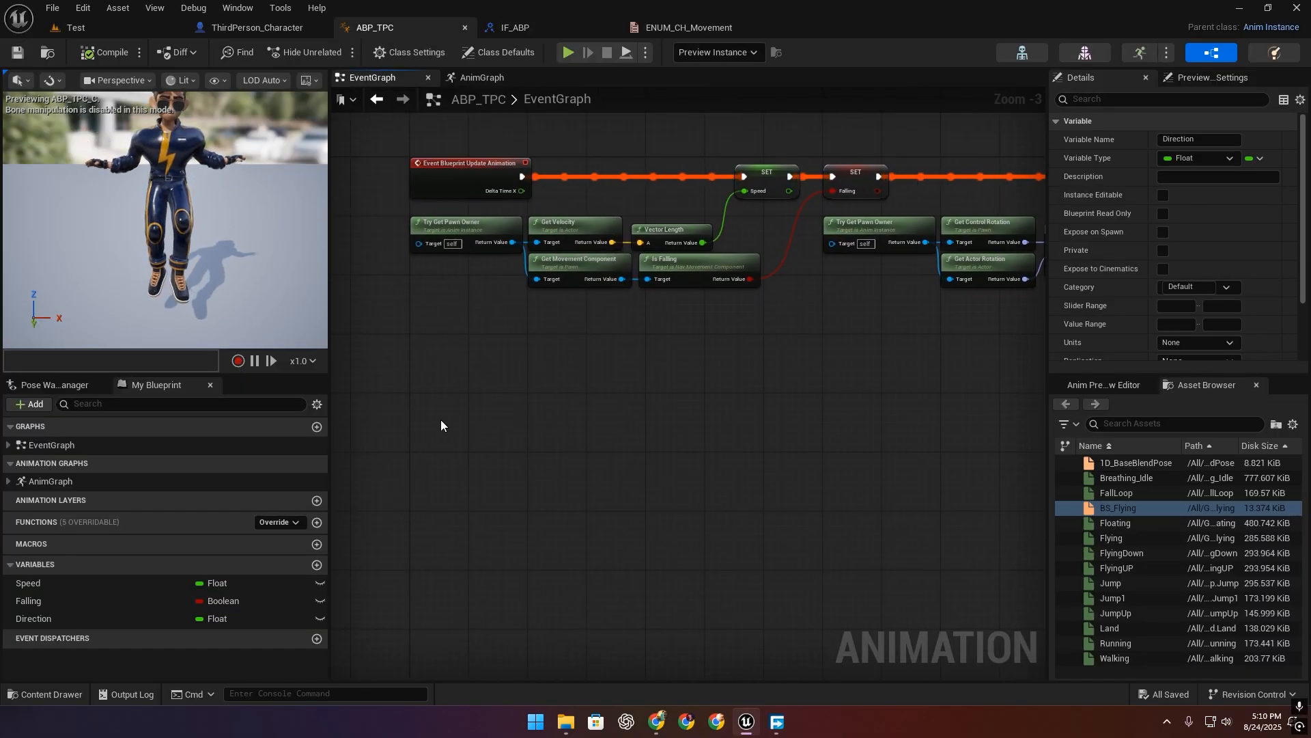
click(409, 53)
scroll(1185, 323, down, 5)
click(1176, 214)
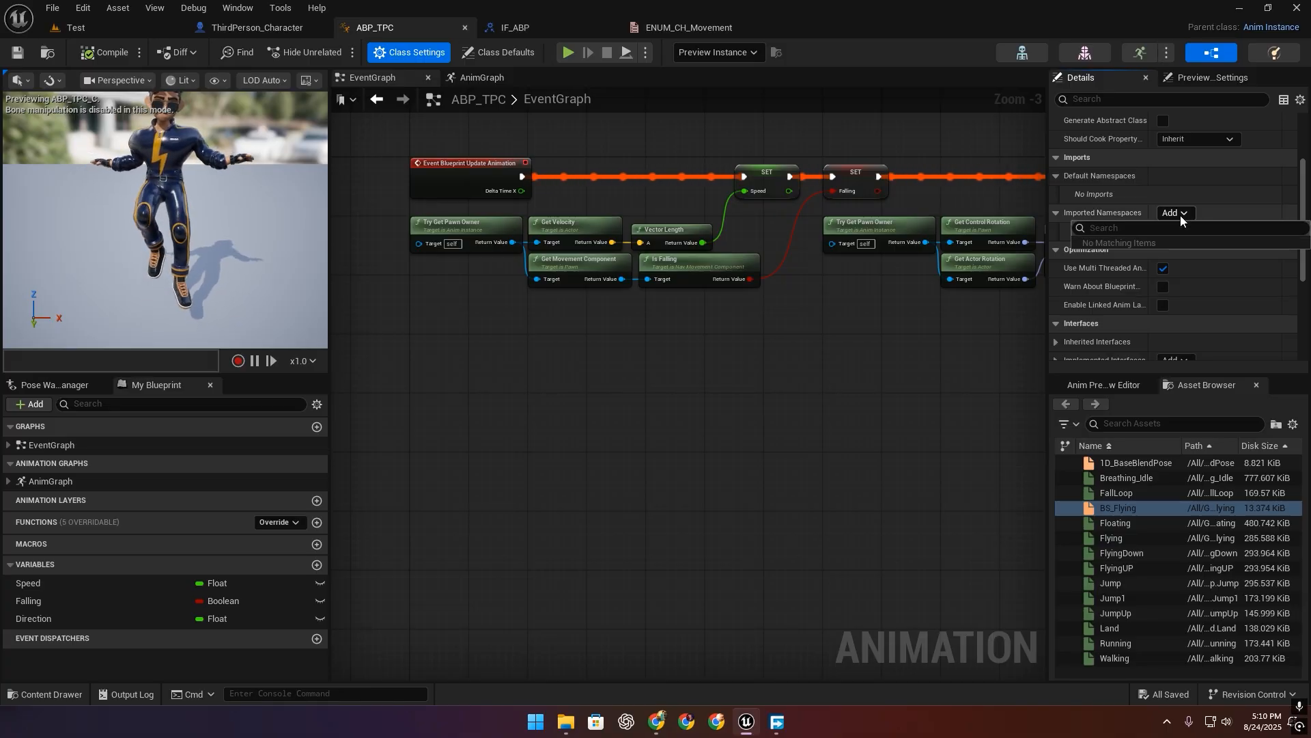
click(1173, 216)
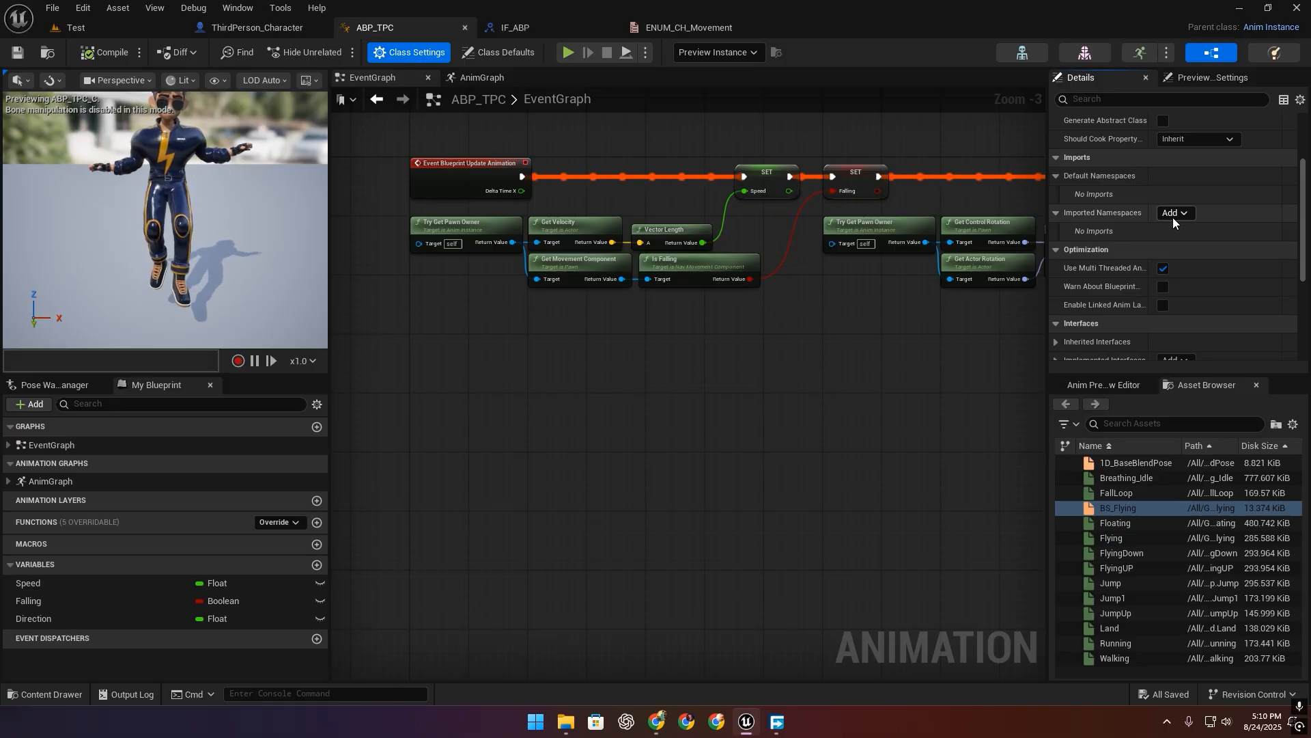
scroll(1169, 232, down, 3)
click(1175, 231)
text(IF_ABP)
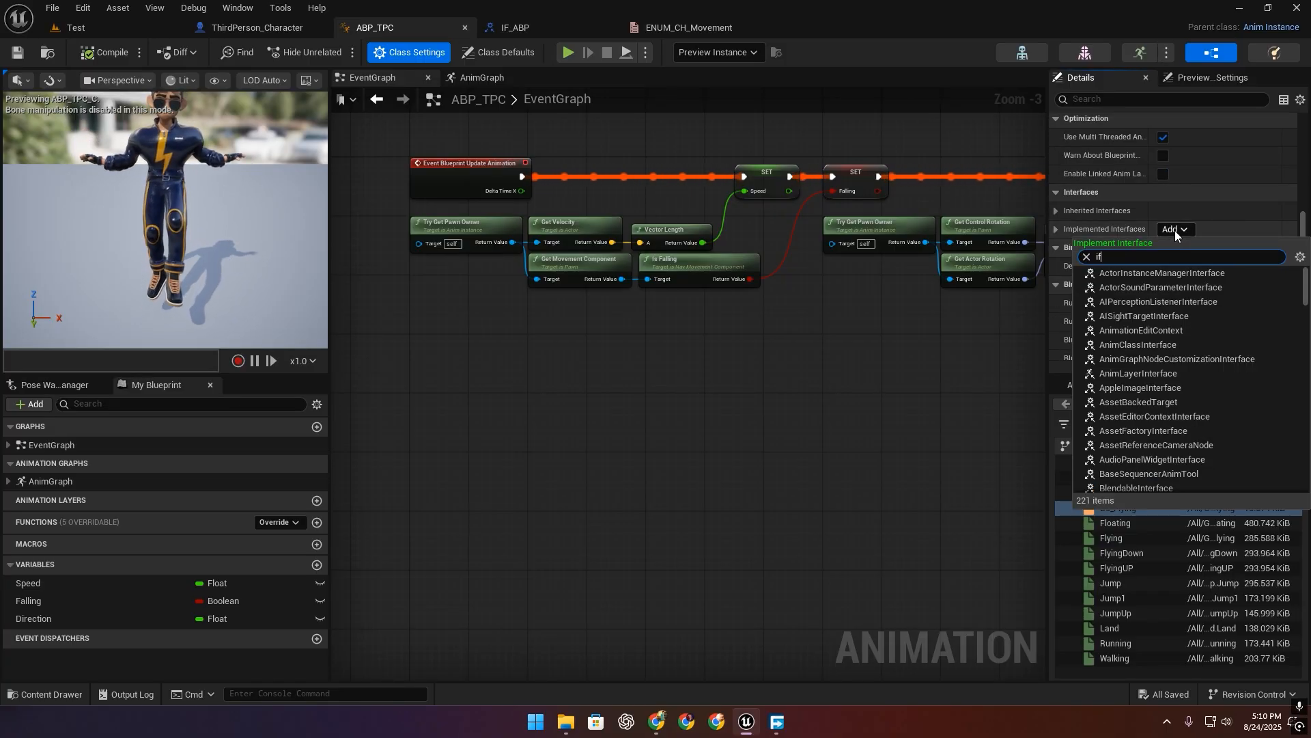
click(1139, 276)
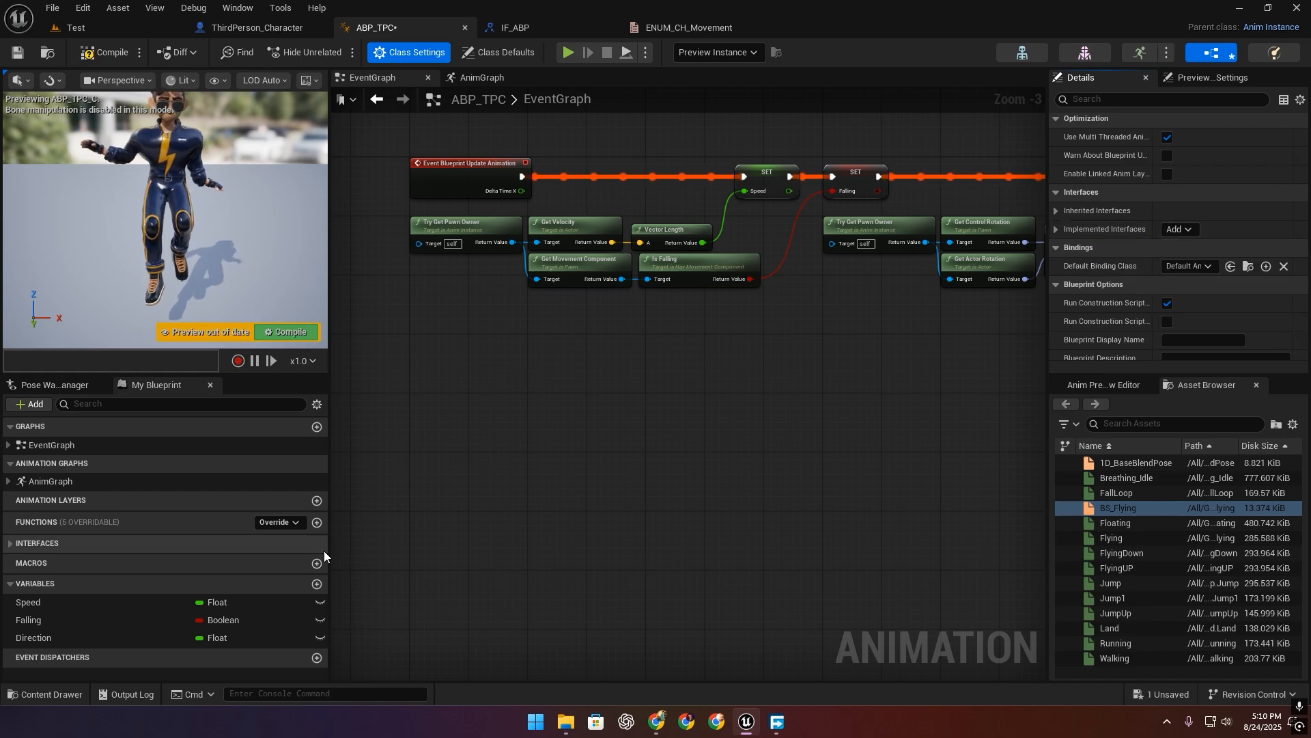
Implement the Update Movement Animation event in ABP_TPC's event graph and promote its Movement input to a variable set by the event.
click(11, 543)
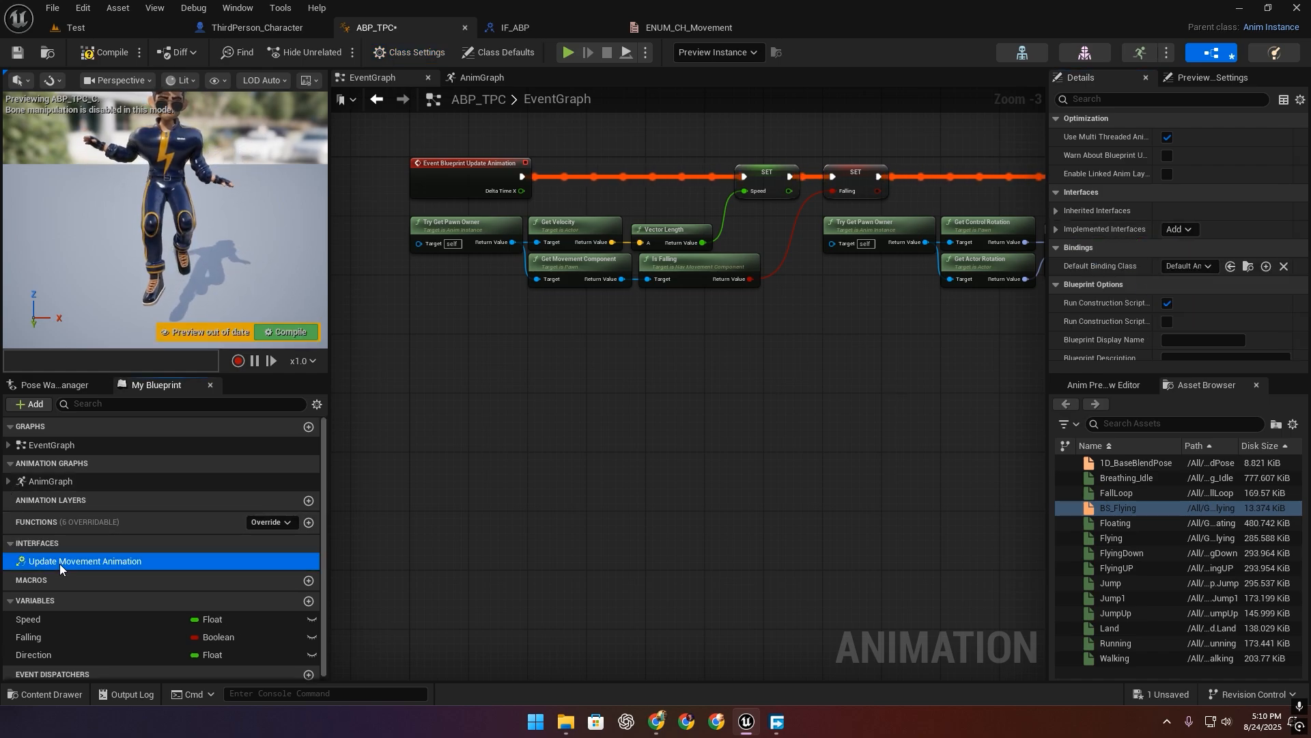
right_click(59, 564)
click(115, 598)
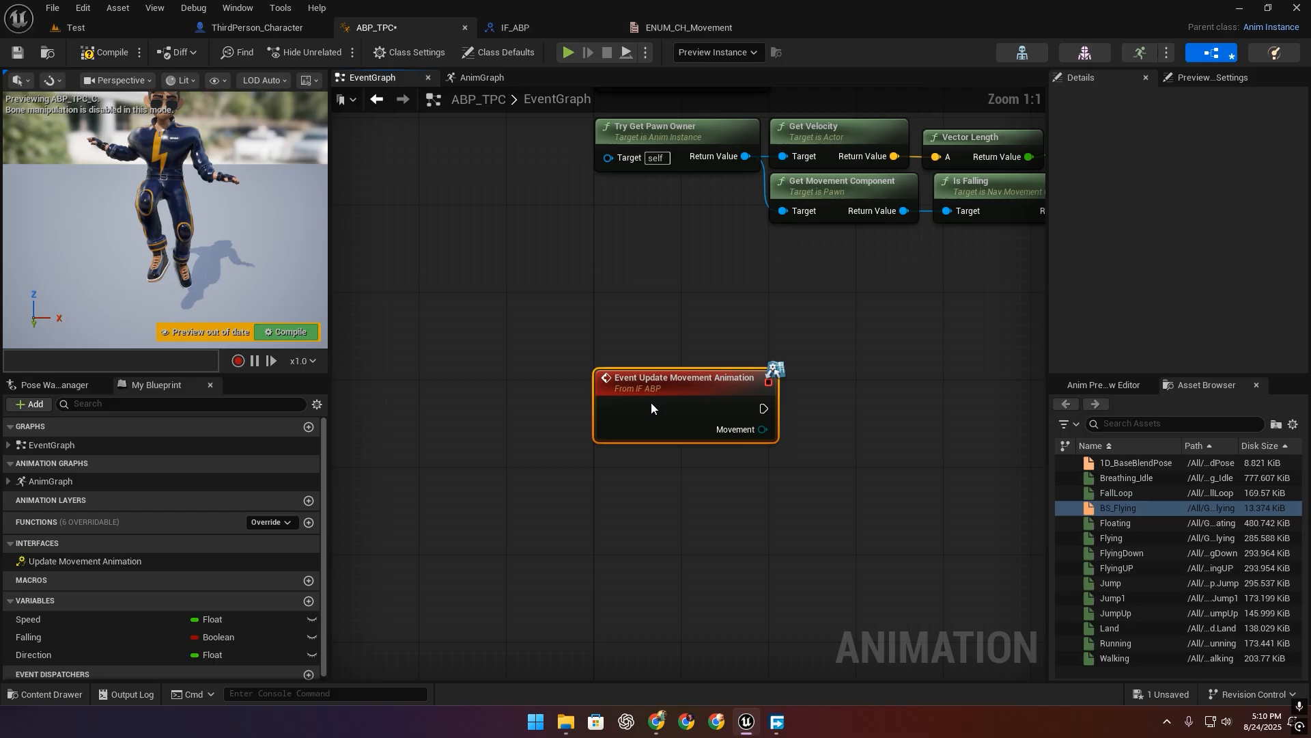
right_drag(808, 530, 514, 524)
right_click(458, 437)
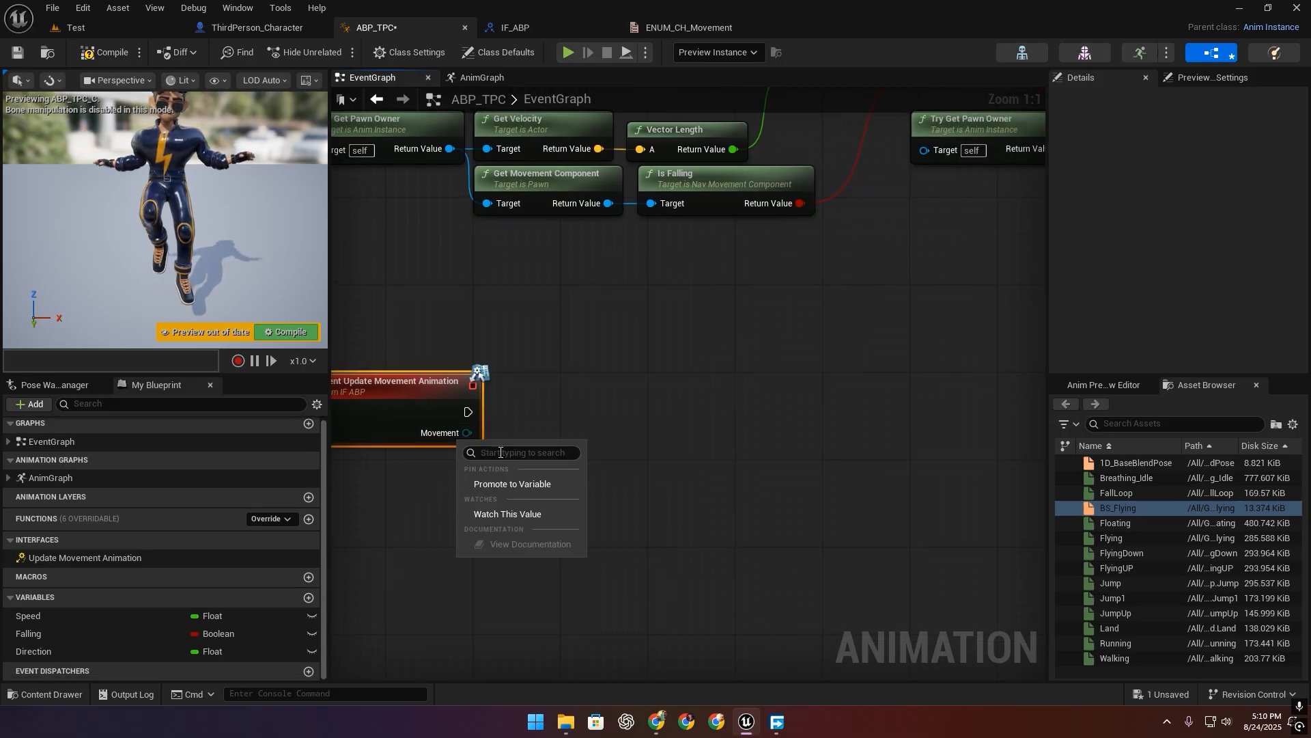
click(532, 483)
right_drag(666, 395, 769, 414)
drag(737, 403, 657, 434)
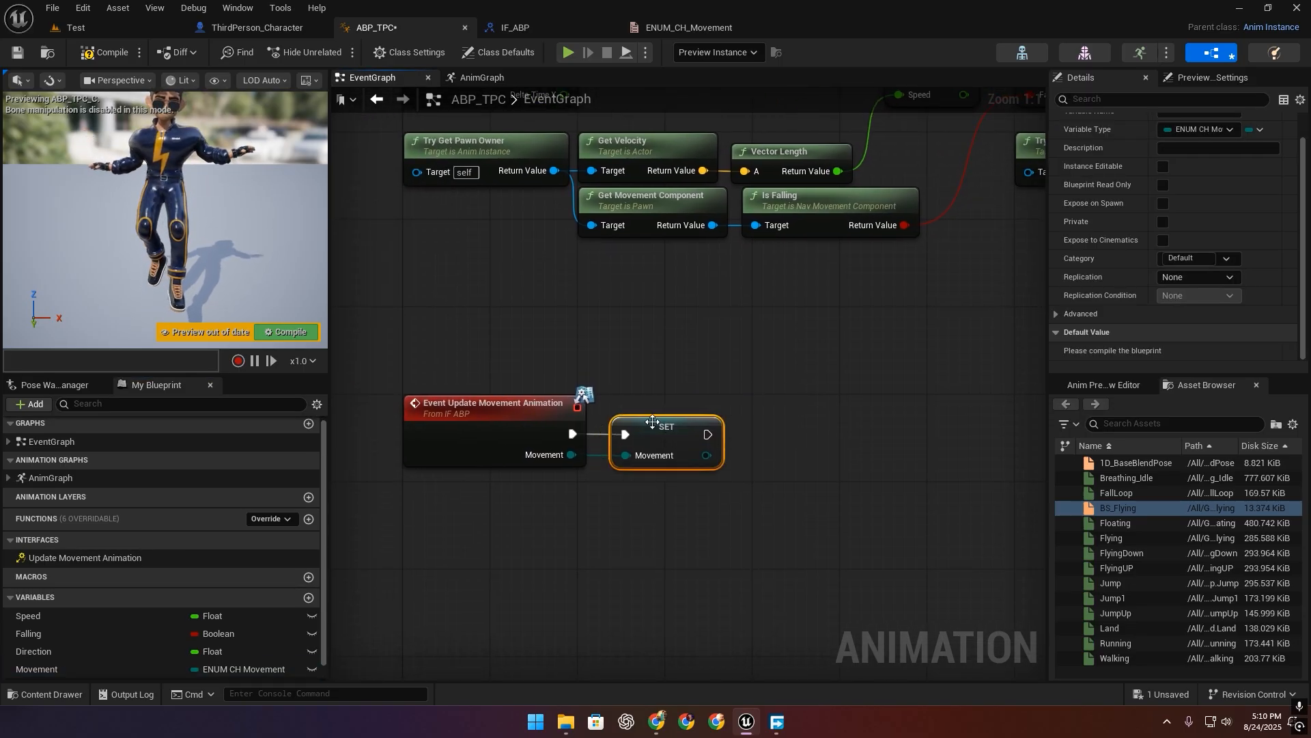
In the AnimGraph, place a Movement getter and create a Blend Poses (ENUM_CH_Movement) node driven by it.
click(482, 79)
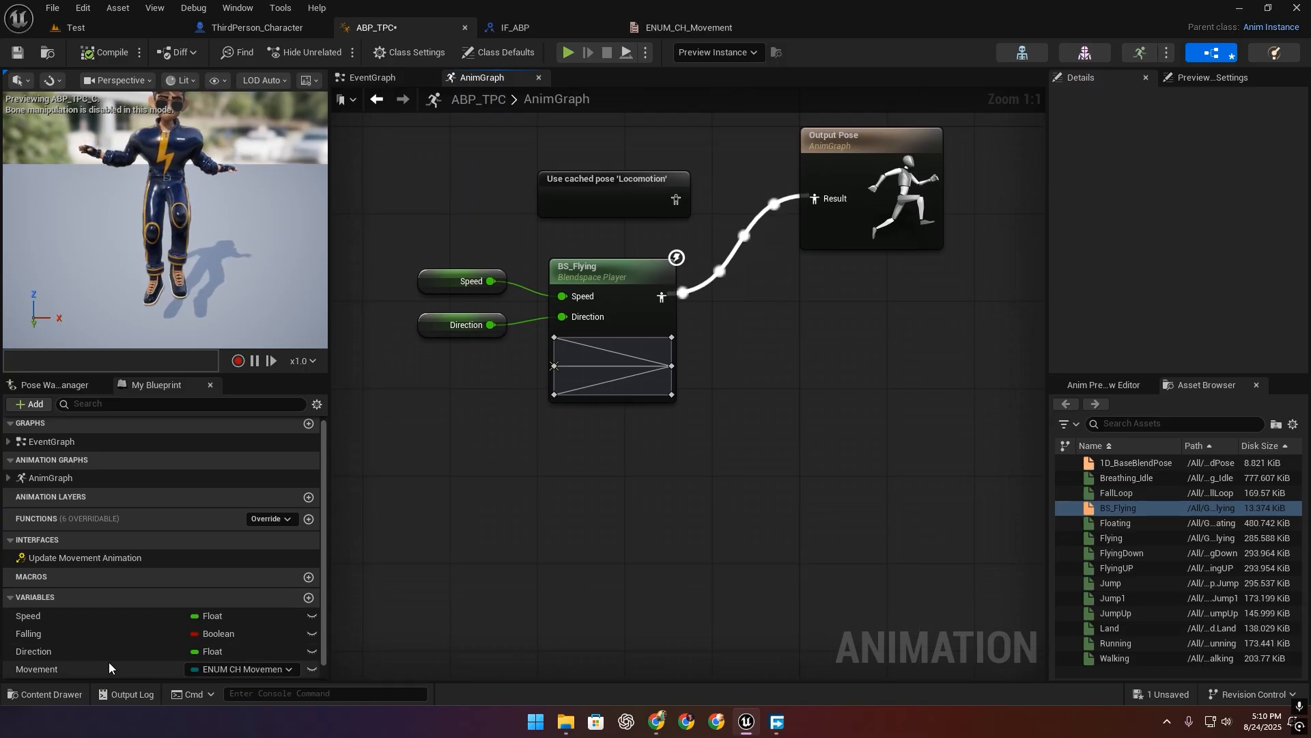
drag(41, 668, 525, 478)
drag(589, 478, 670, 471)
text(blend )
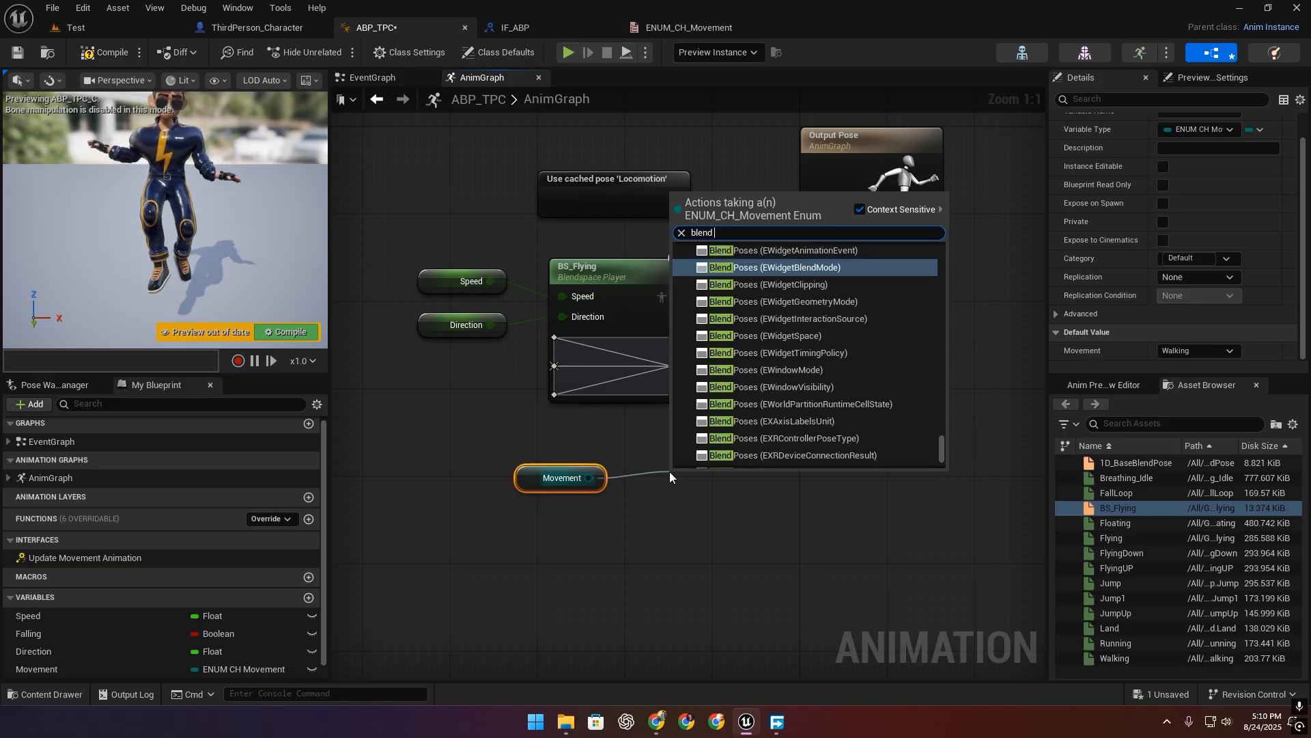
text(pose)
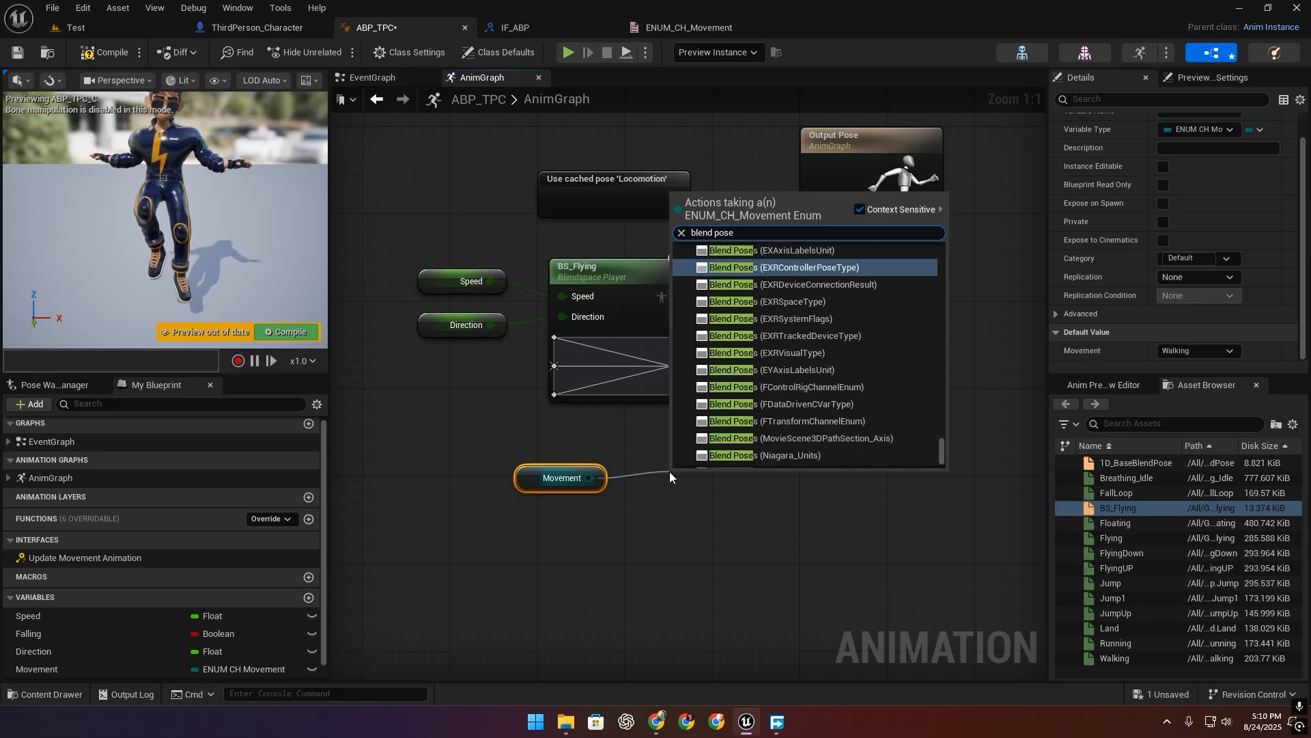
text(s enum)
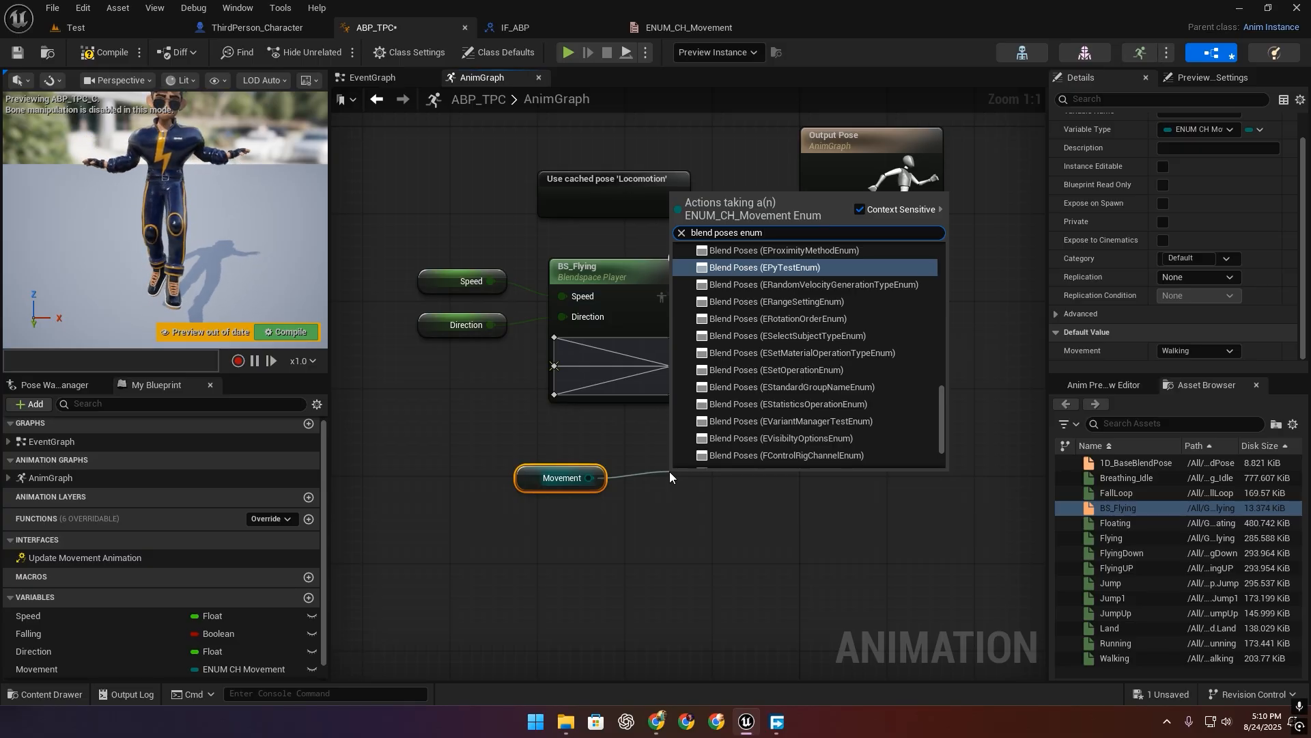
text( ch mo)
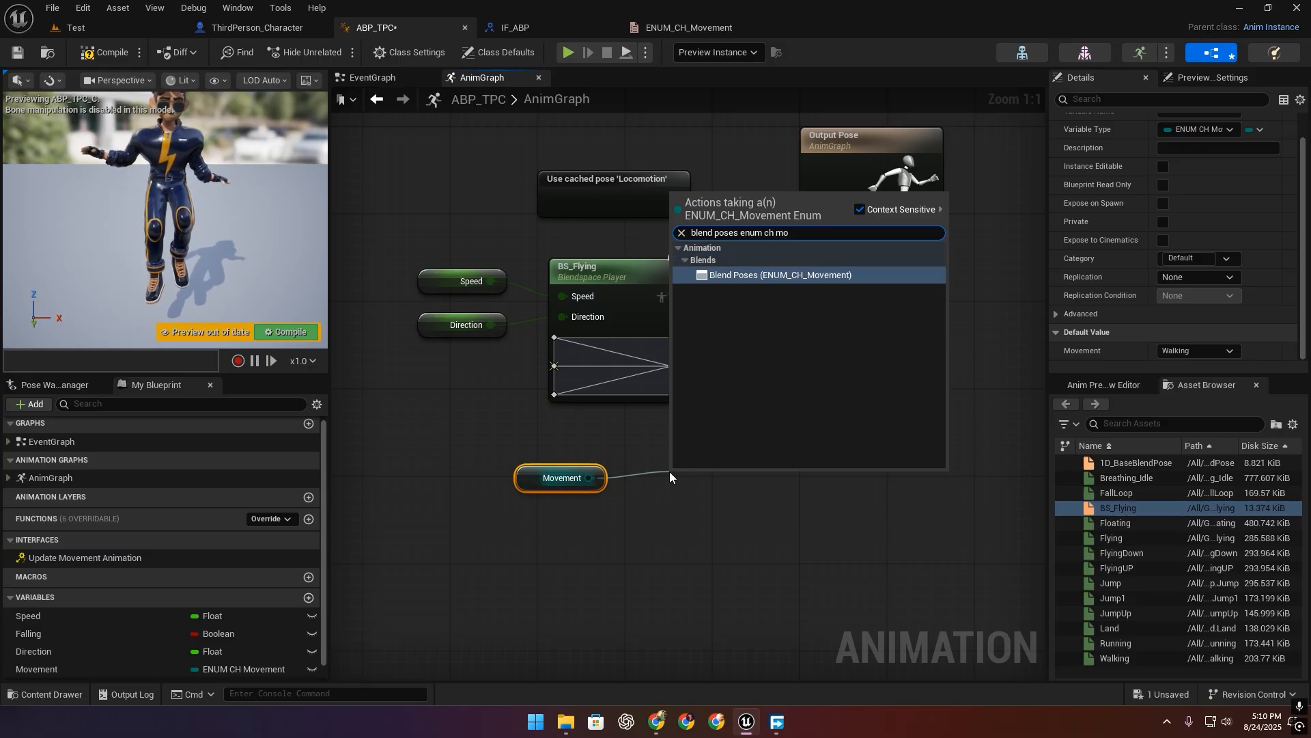
key(Return)
Rearrange the pose nodes so Blend Poses sits before Output Pose, and connect its output to Result.
right_drag(838, 206, 762, 254)
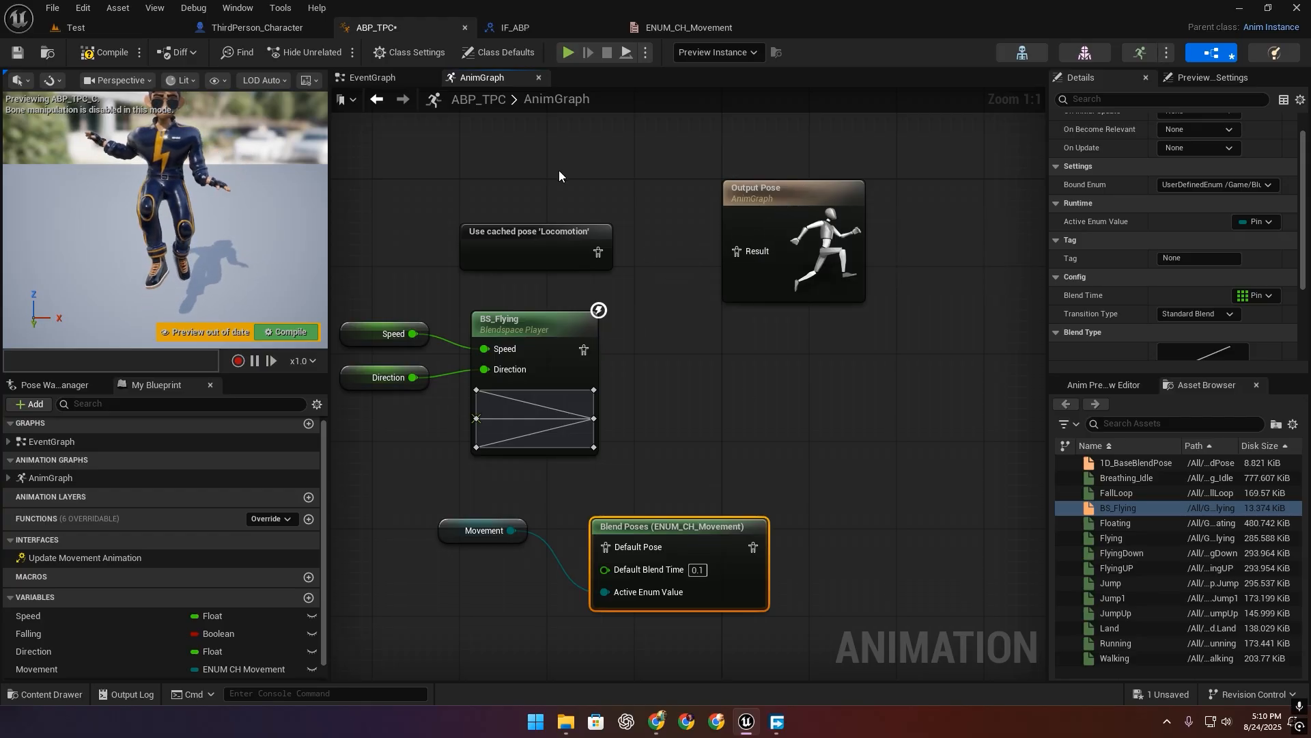
drag(559, 170, 404, 410)
right_drag(439, 414, 597, 382)
drag(681, 301, 517, 313)
drag(801, 493, 734, 199)
drag(835, 219, 906, 224)
Add element pins for the Walking and Flying poses to the Blend Poses node.
right_click(808, 262)
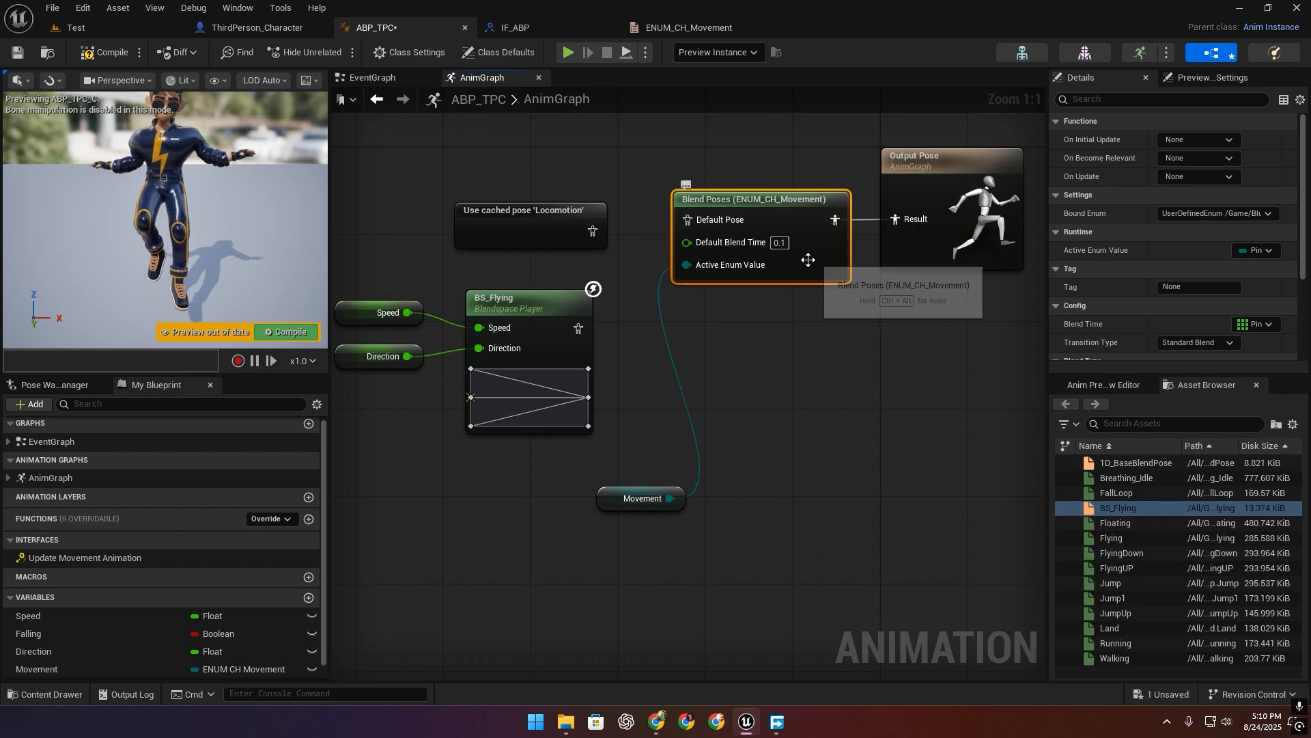
click(859, 616)
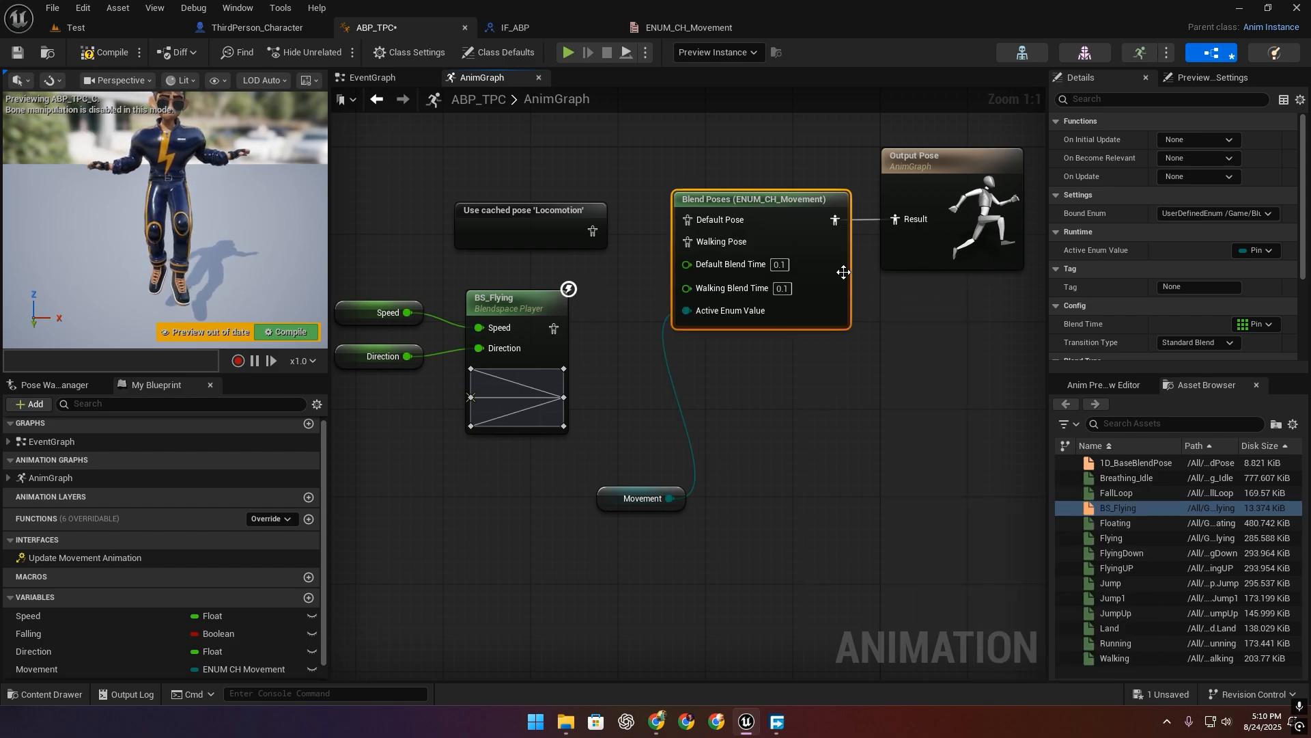
right_click(846, 273)
click(881, 623)
Connect the Locomotion cached pose to Default Pose, then straighten the Speed and Direction connections into BS_Flying and move that group down.
right_drag(724, 233, 834, 354)
drag(653, 347, 653, 336)
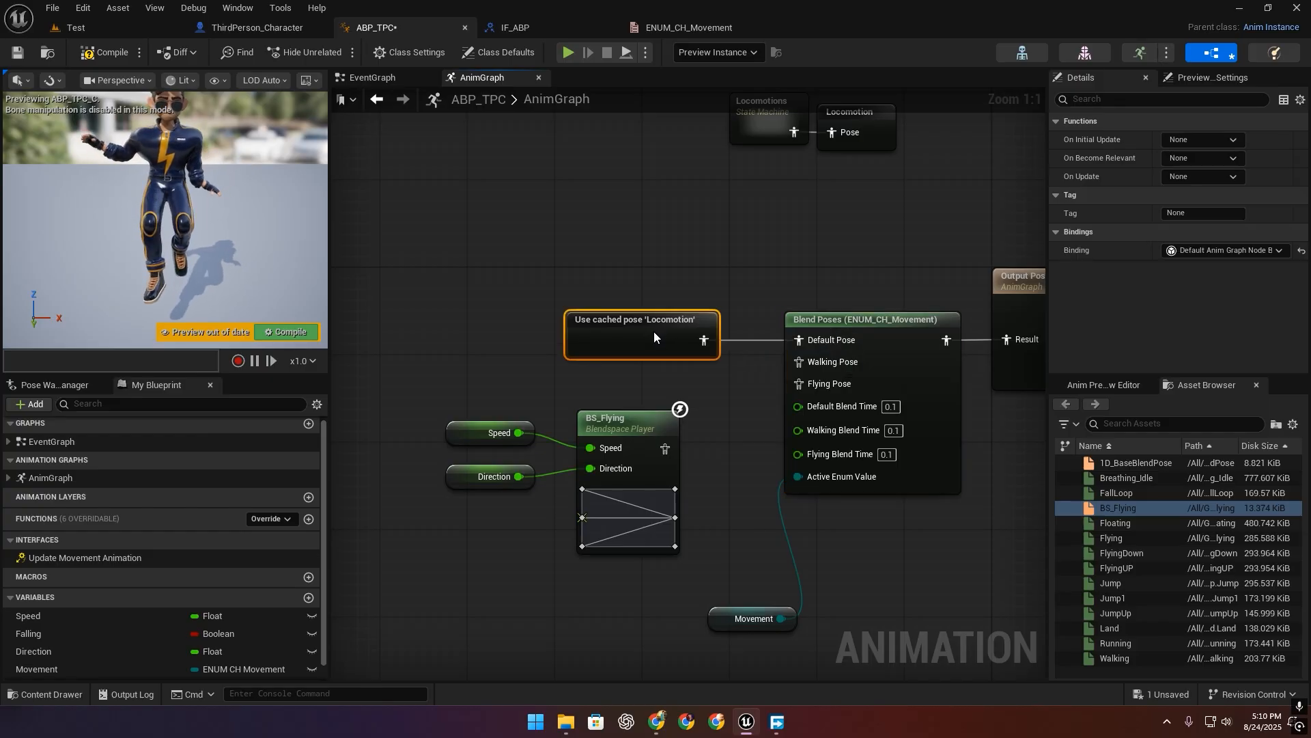
right_drag(652, 330, 631, 236)
drag(417, 300, 603, 428)
key(q)
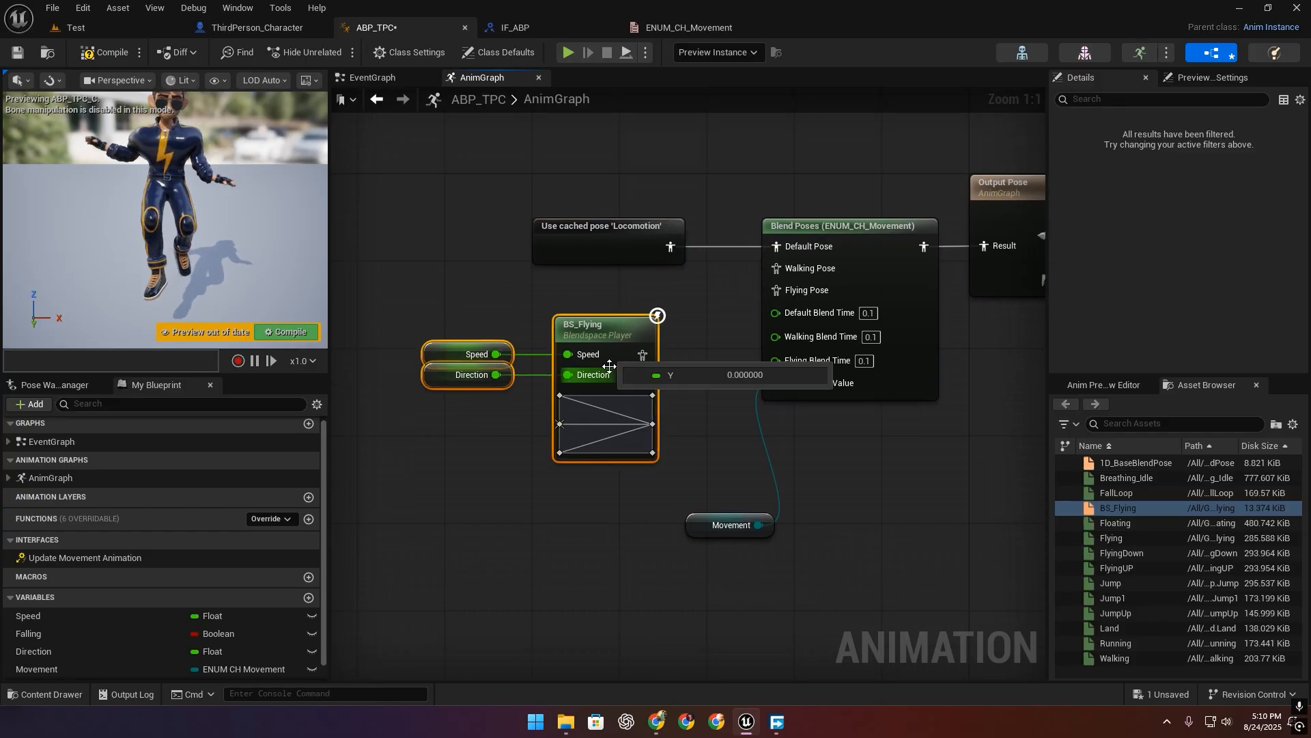
drag(615, 365, 625, 410)
Duplicate the Locomotion cached pose for Walking Pose and connect BS_Flying to Flying Pose, keeping its nodes aligned below.
click(600, 229)
key(ctrl+d)
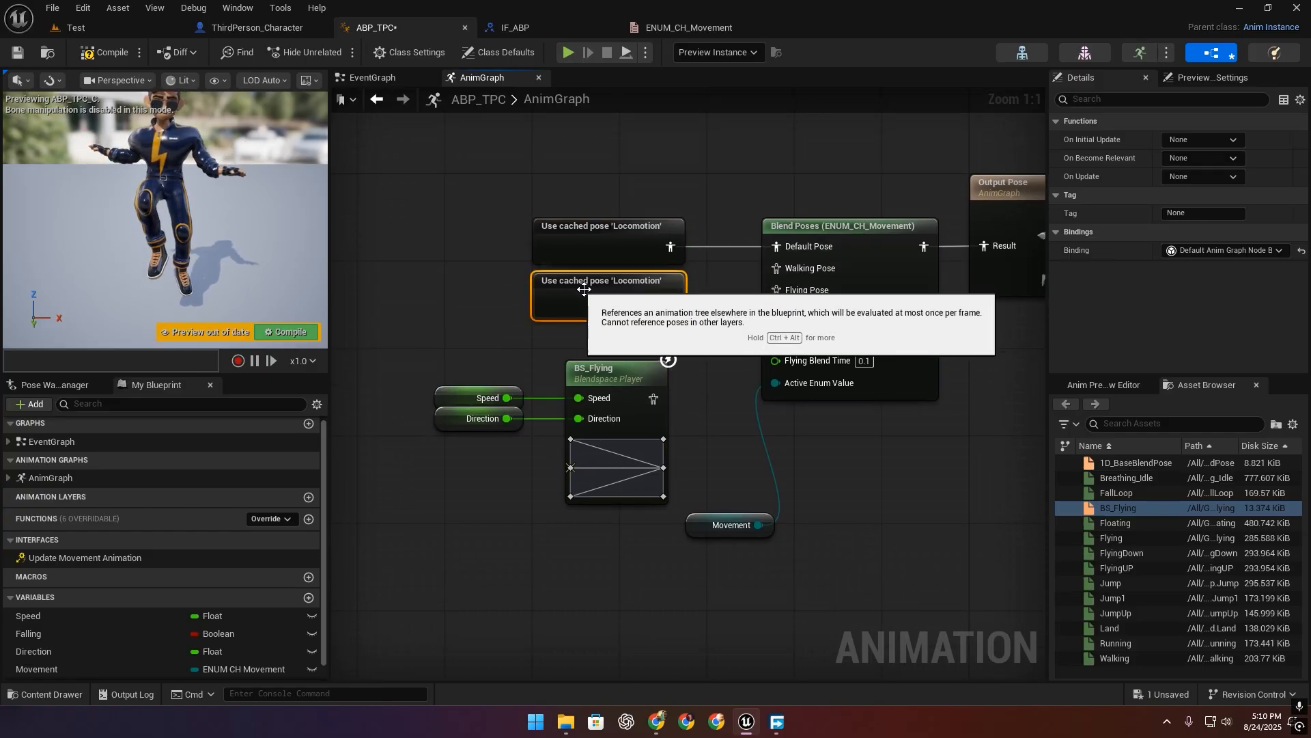
drag(776, 290, 660, 387)
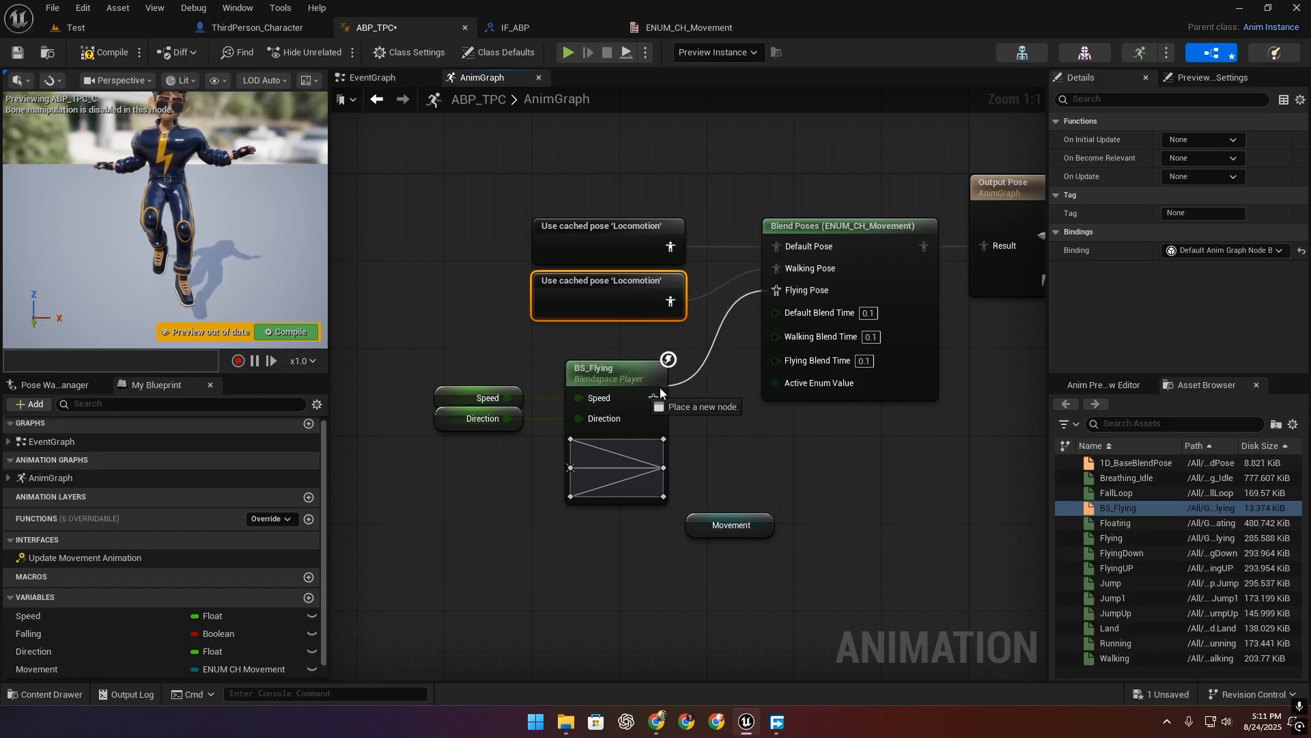
drag(416, 366, 594, 372)
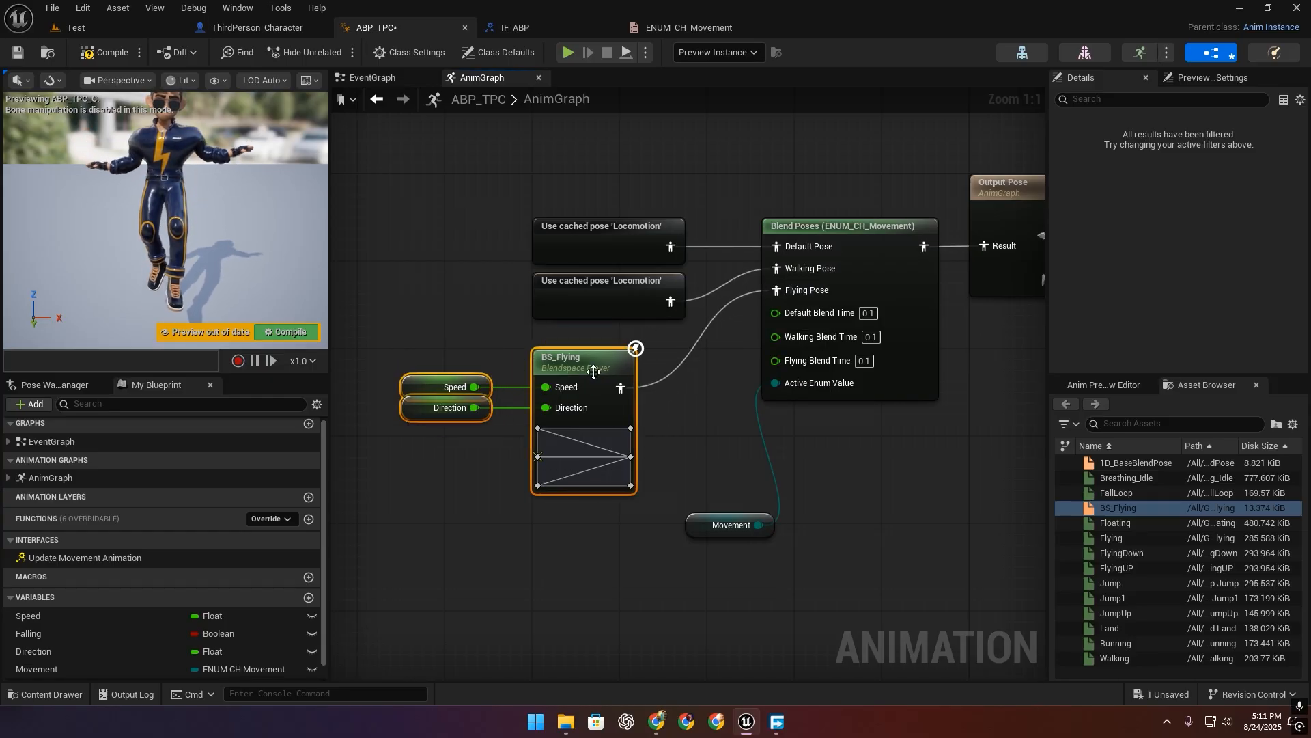
Compile ABP_TPC, tuck the Movement getter directly under the Blend Poses node, and save the animation blueprint.
click(85, 53)
right_drag(575, 387, 581, 339)
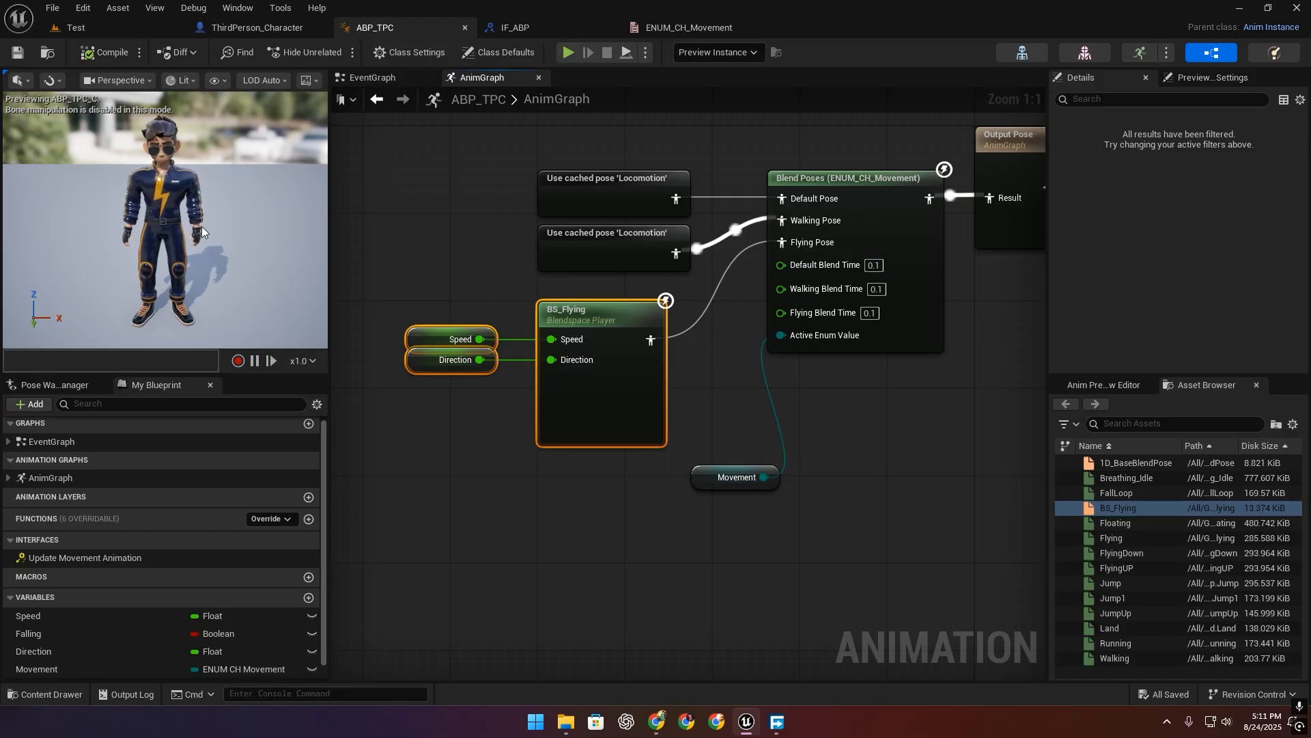
drag(695, 478, 772, 370)
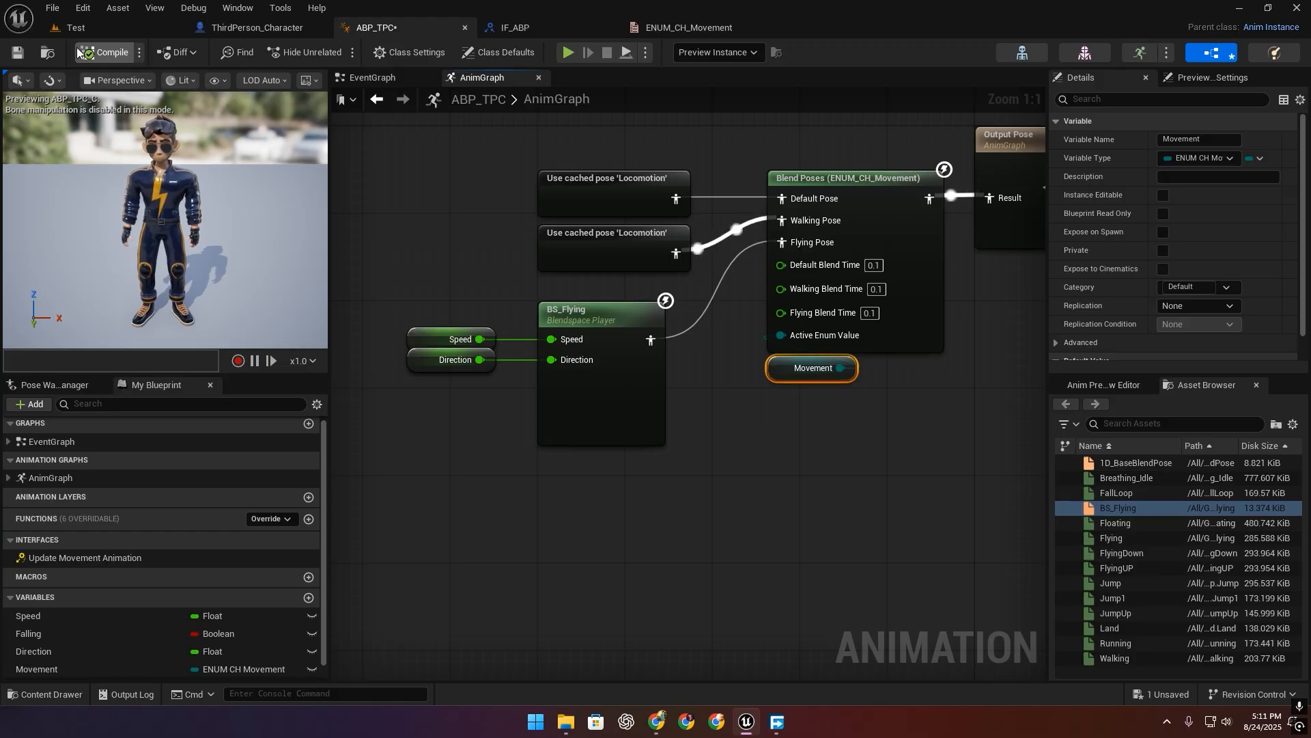
click(18, 53)
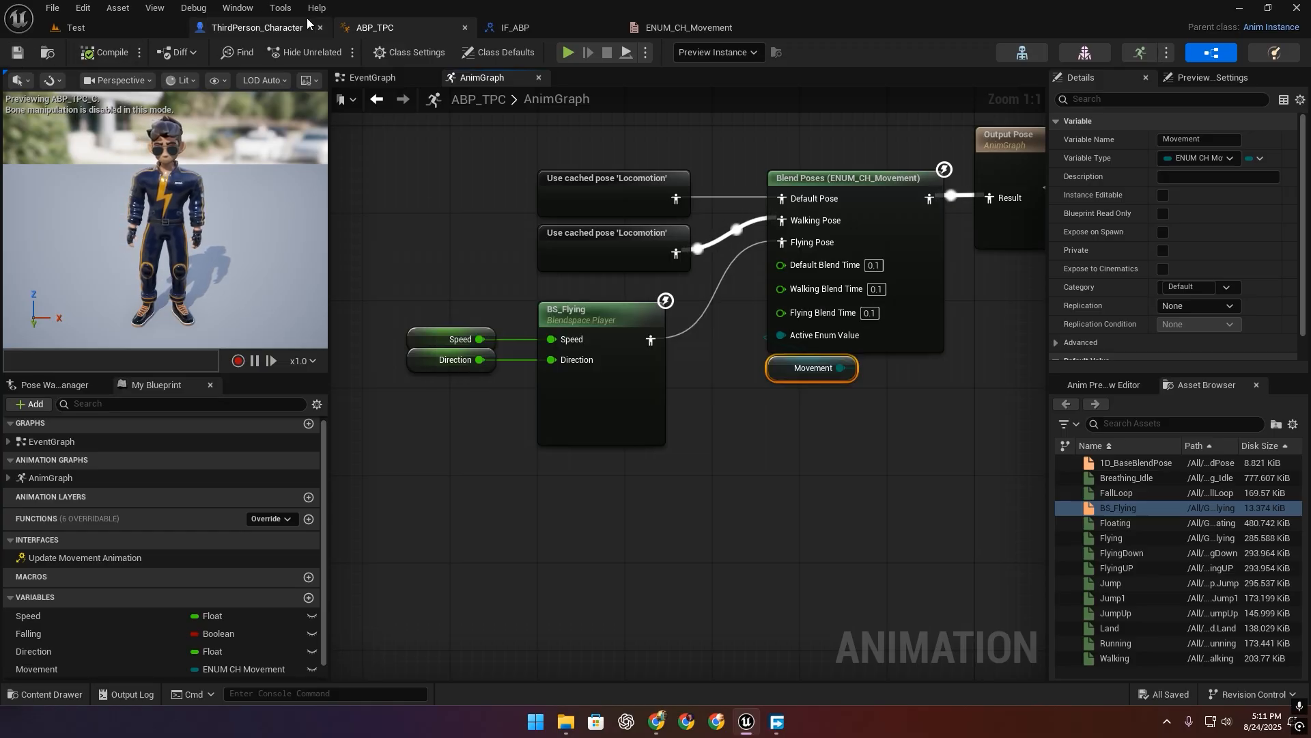
Add a variable named Enum Movement to the ThirdPerson_Character blueprint.
click(268, 29)
right_drag(710, 494, 708, 369)
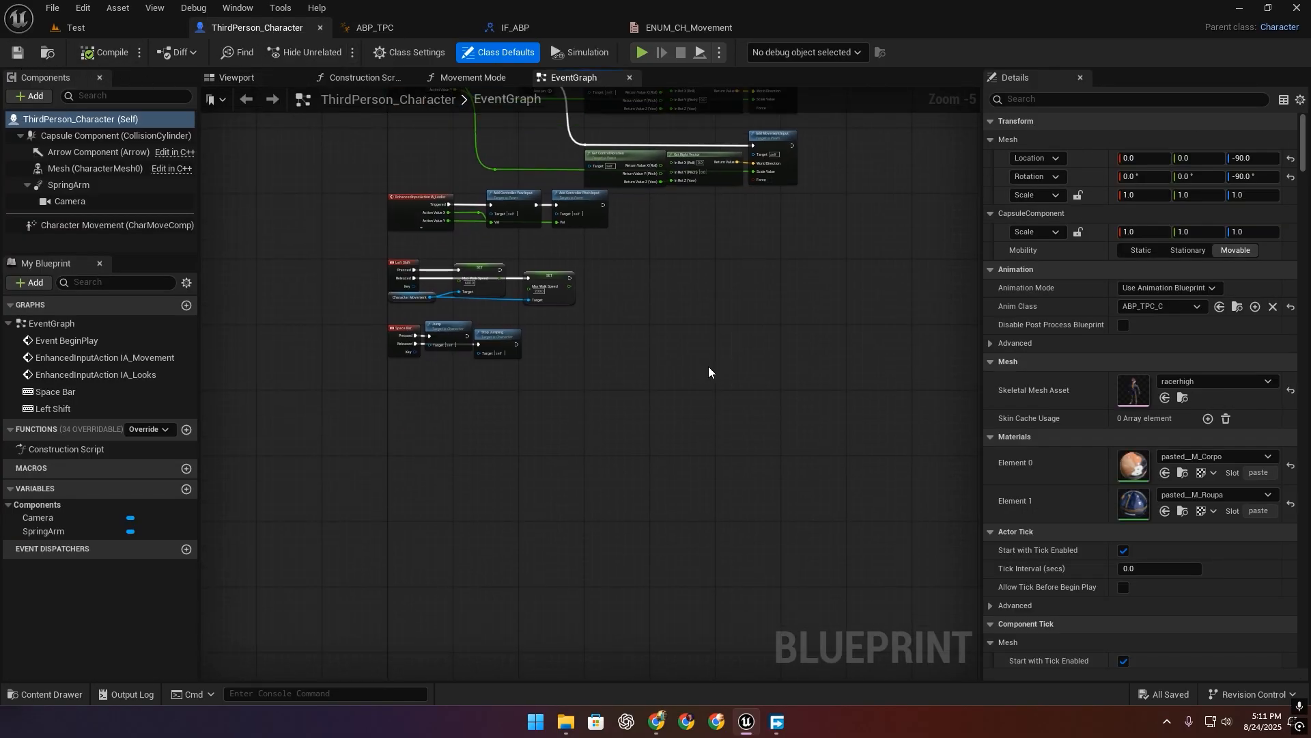
scroll(437, 404, up, 5)
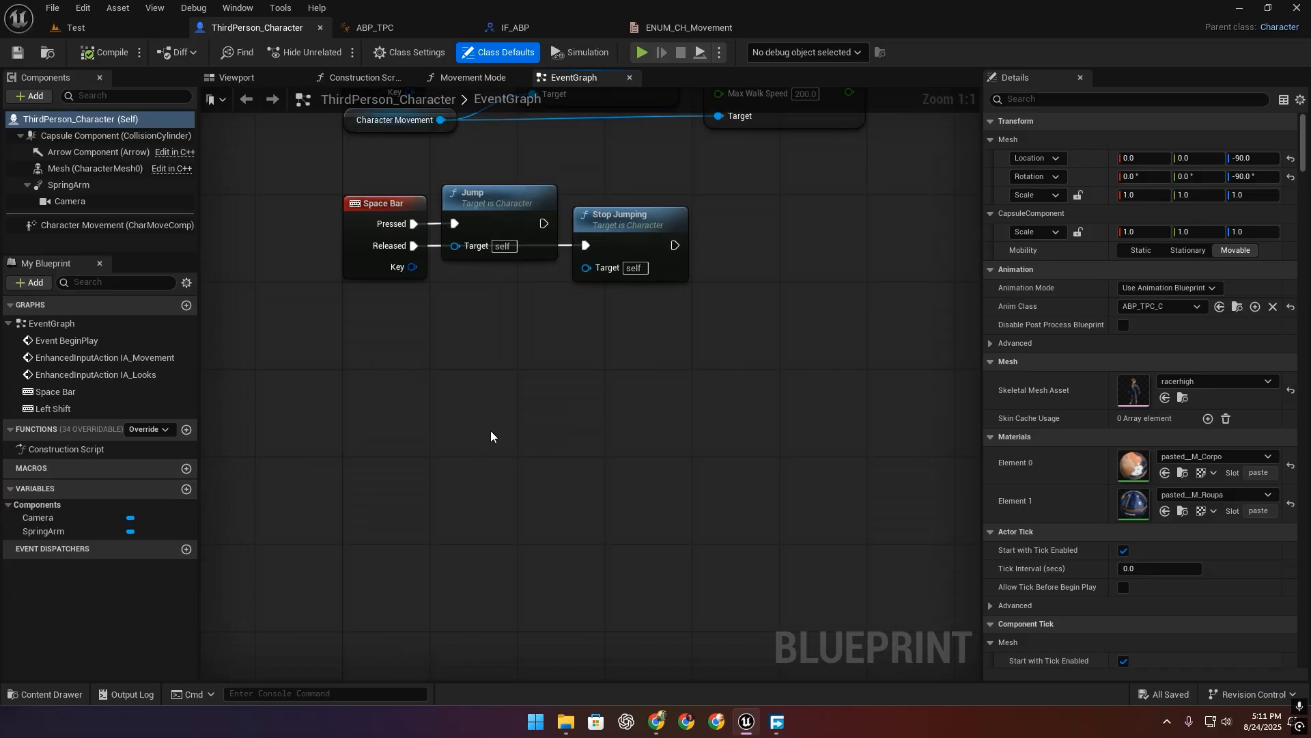
right_drag(460, 427, 457, 465)
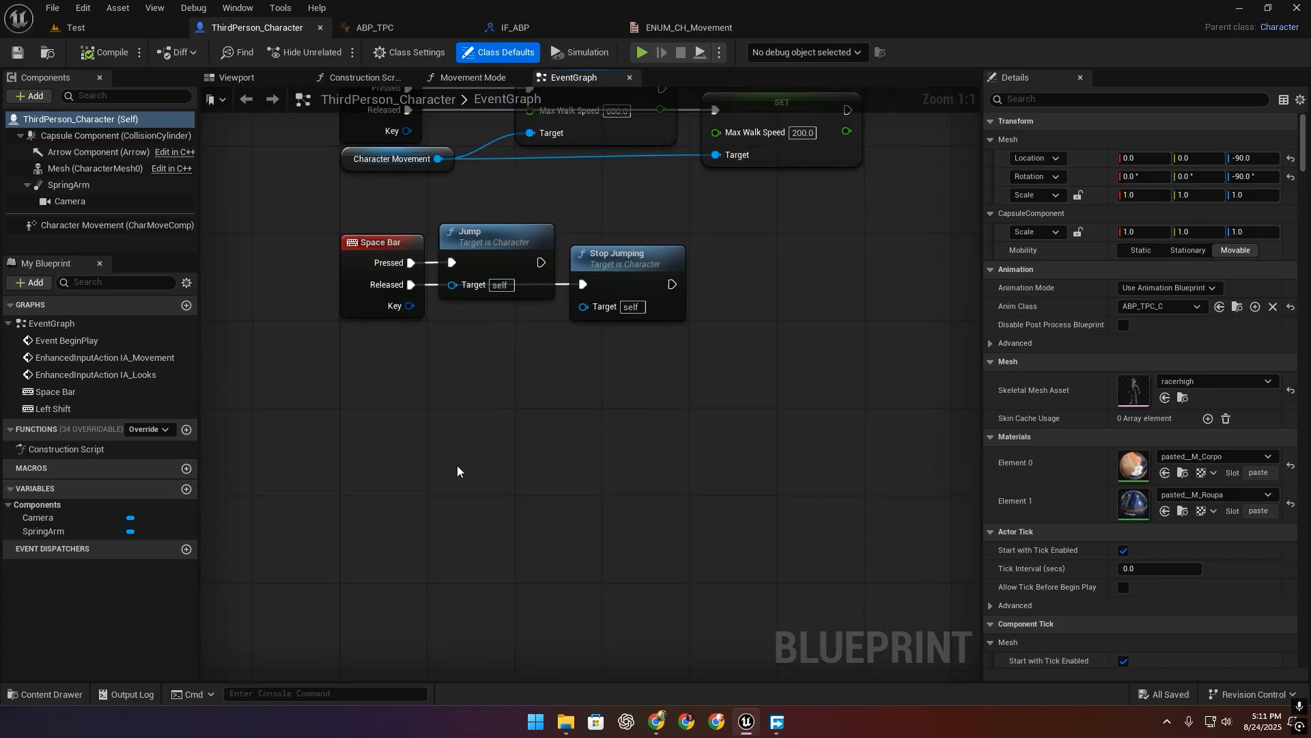
click(187, 490)
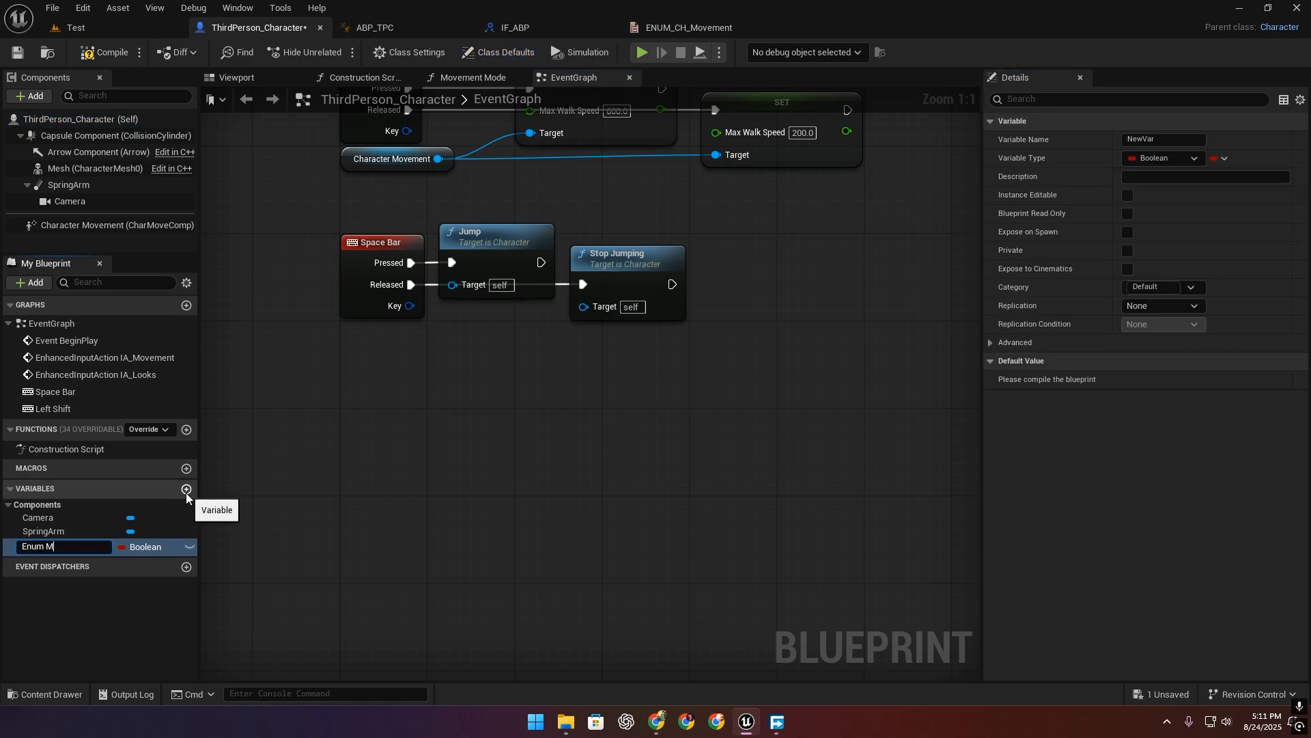
text(Enum Movement)
key(Return)
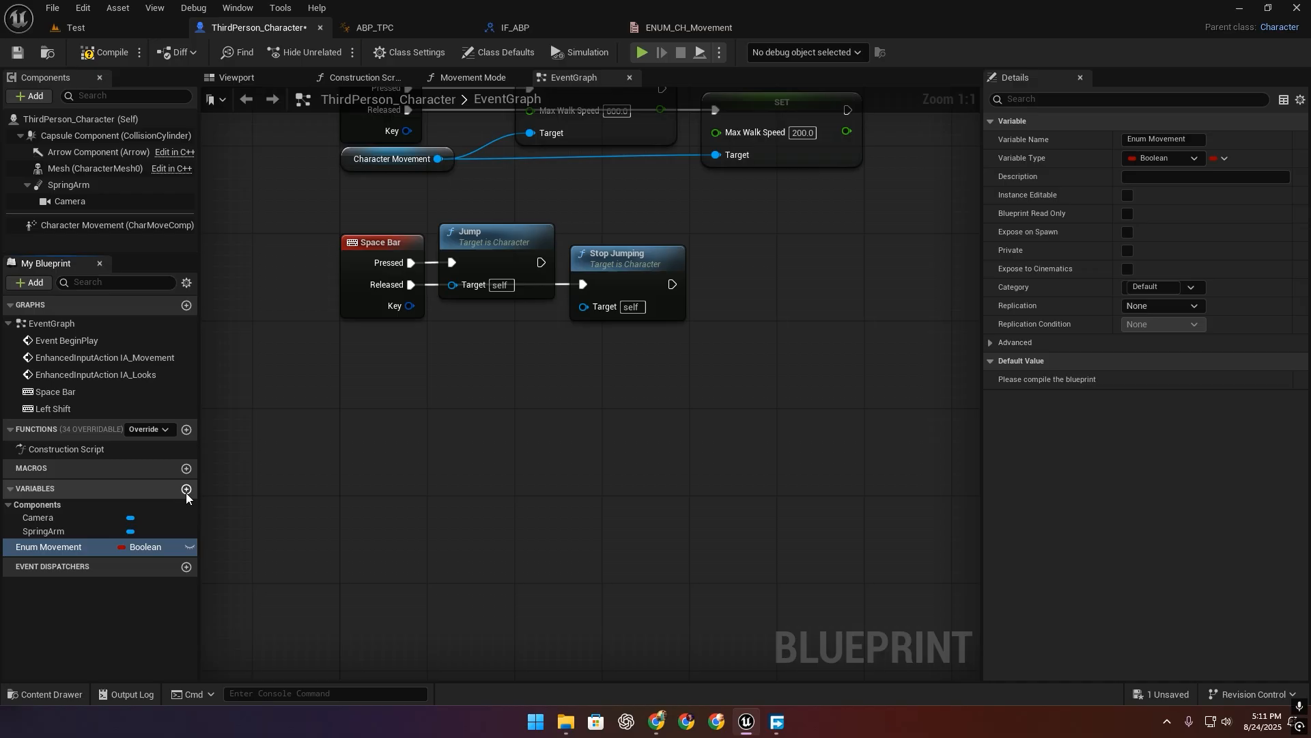
Change the Enum Movement variable's type to ENUM CH Movement, then compile and save the character blueprint.
click(142, 546)
text(enu)
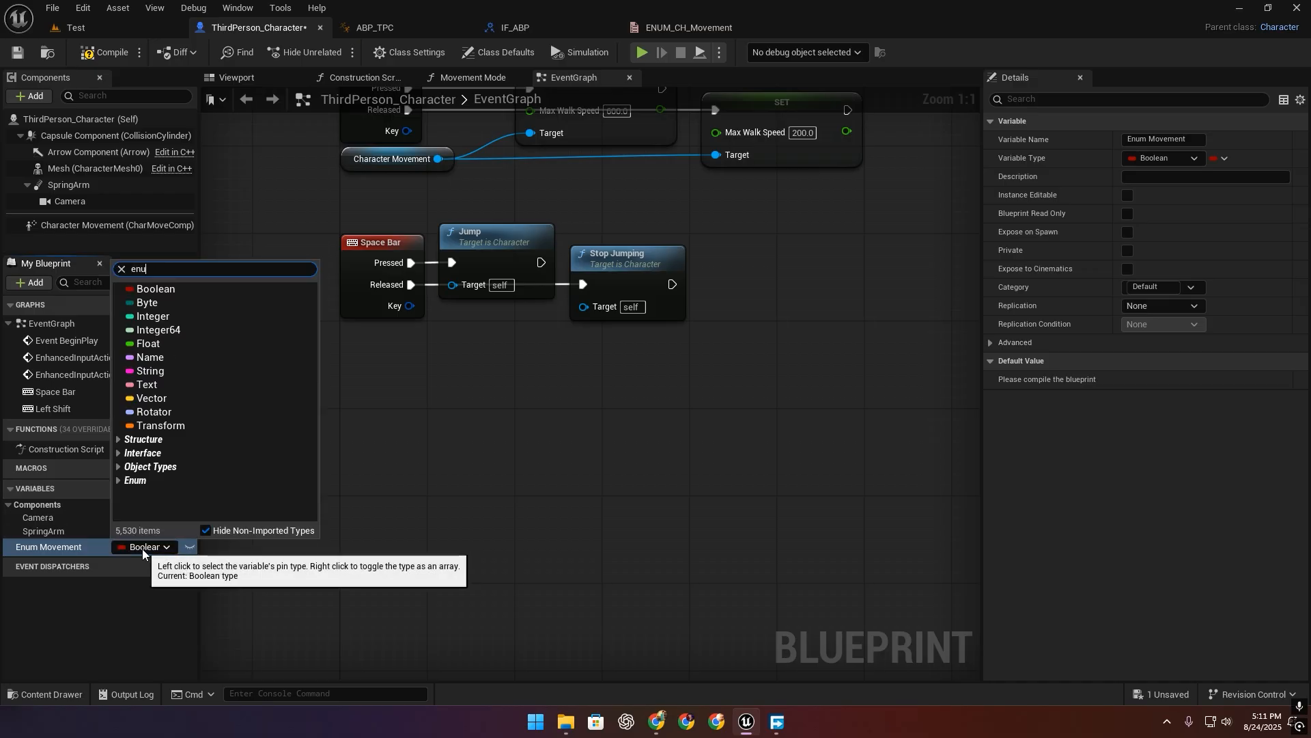
text(m ch move)
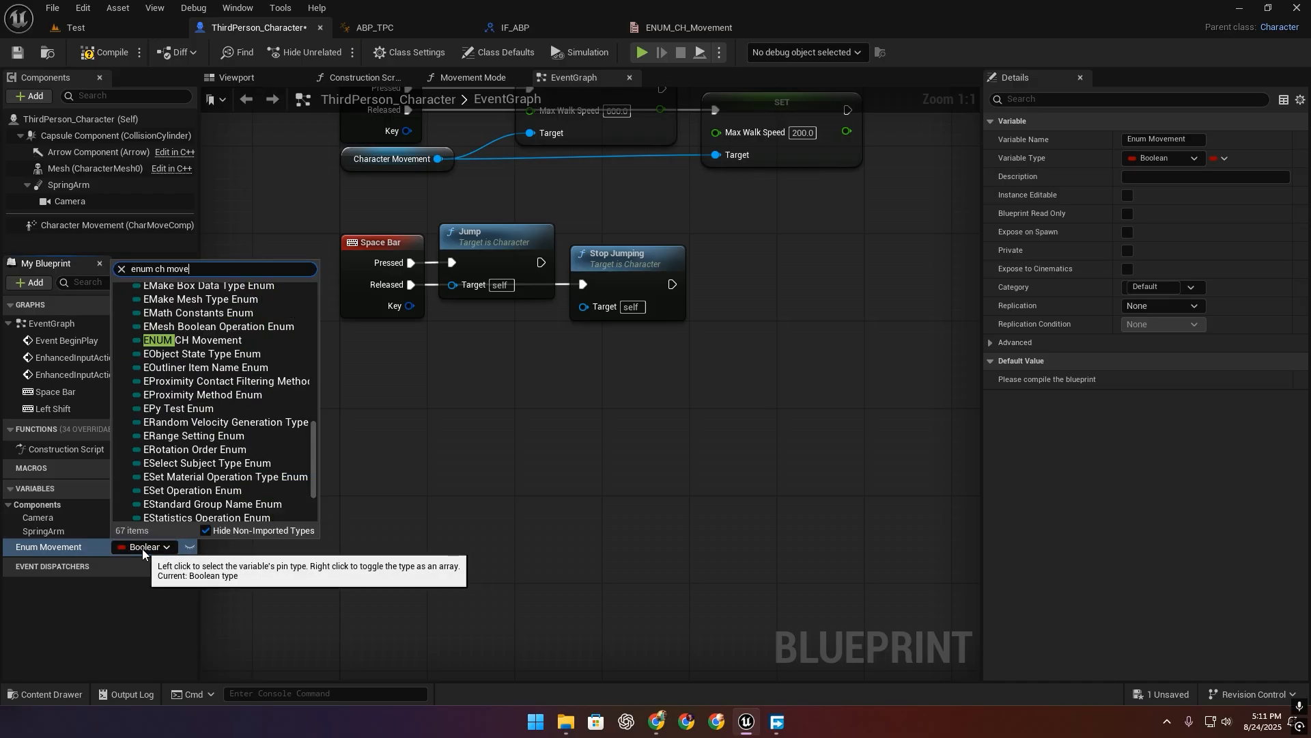
click(181, 299)
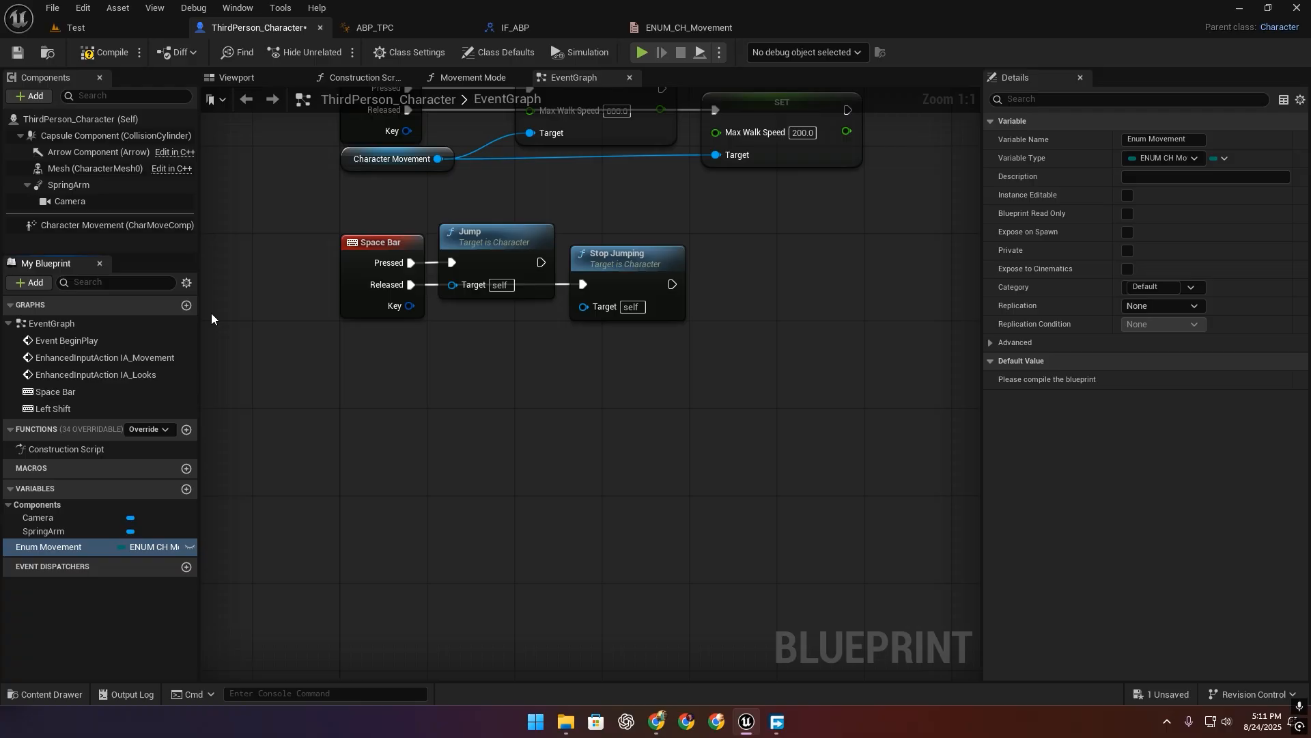
click(108, 55)
key(ctrl+s)
Add a keyboard event below the Space Bar jump nodes and assign it to the F key.
right_drag(400, 457, 390, 405)
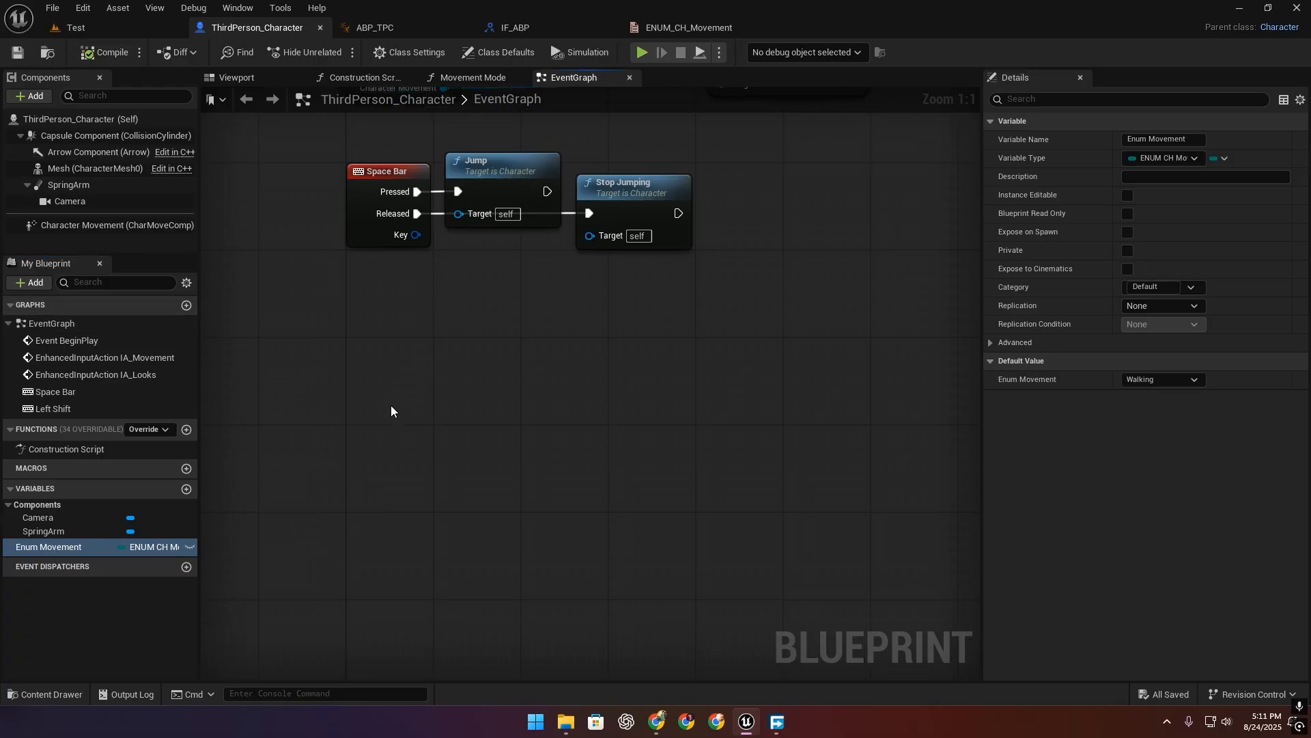
right_click(390, 404)
text(key)
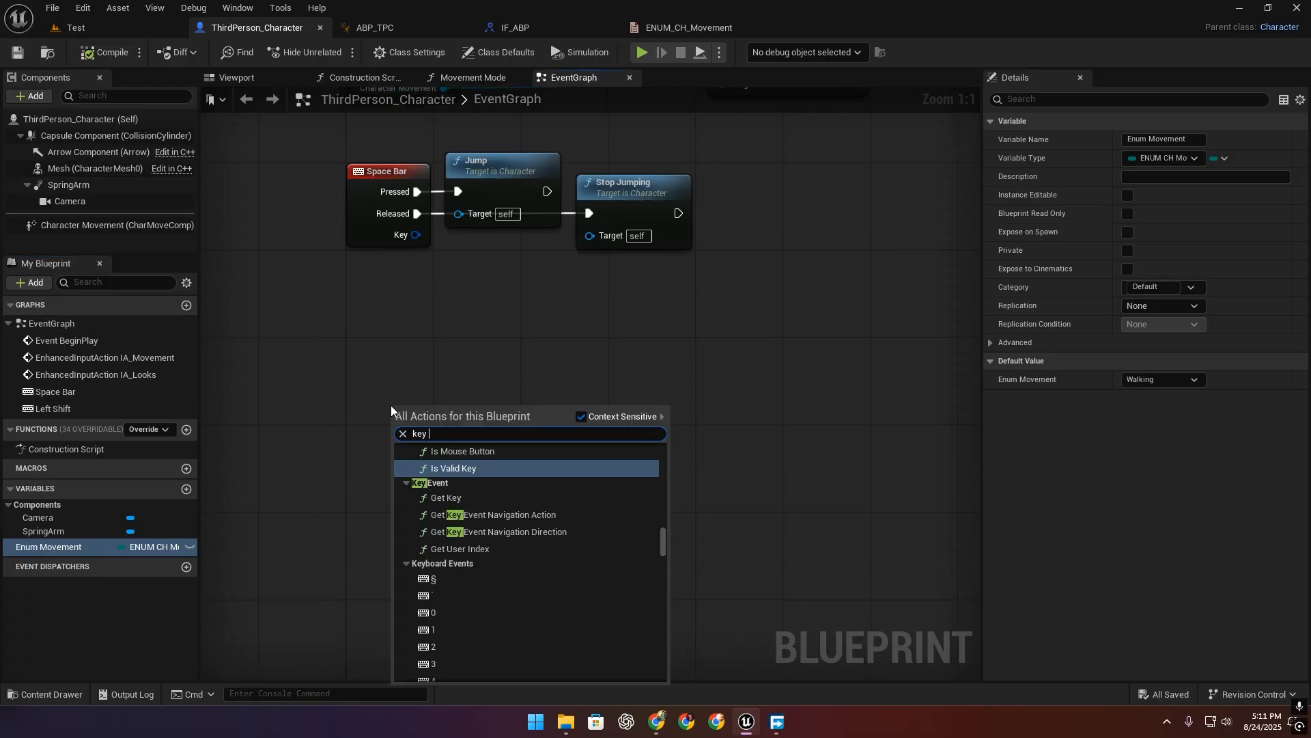
scroll(491, 538, down, 3)
click(470, 546)
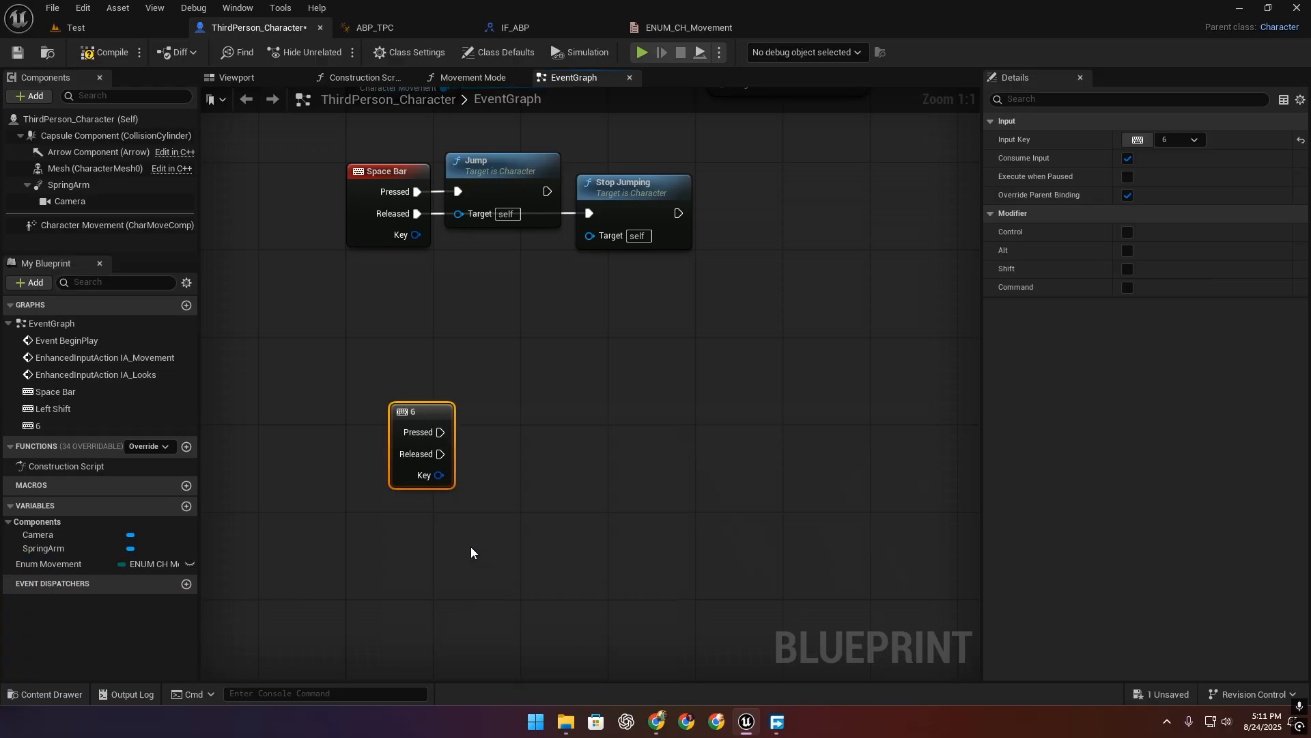
click(1137, 140)
Connect a Flip Flop node to the F event's Pressed output and align it beside the event.
drag(408, 428, 473, 450)
text(flip)
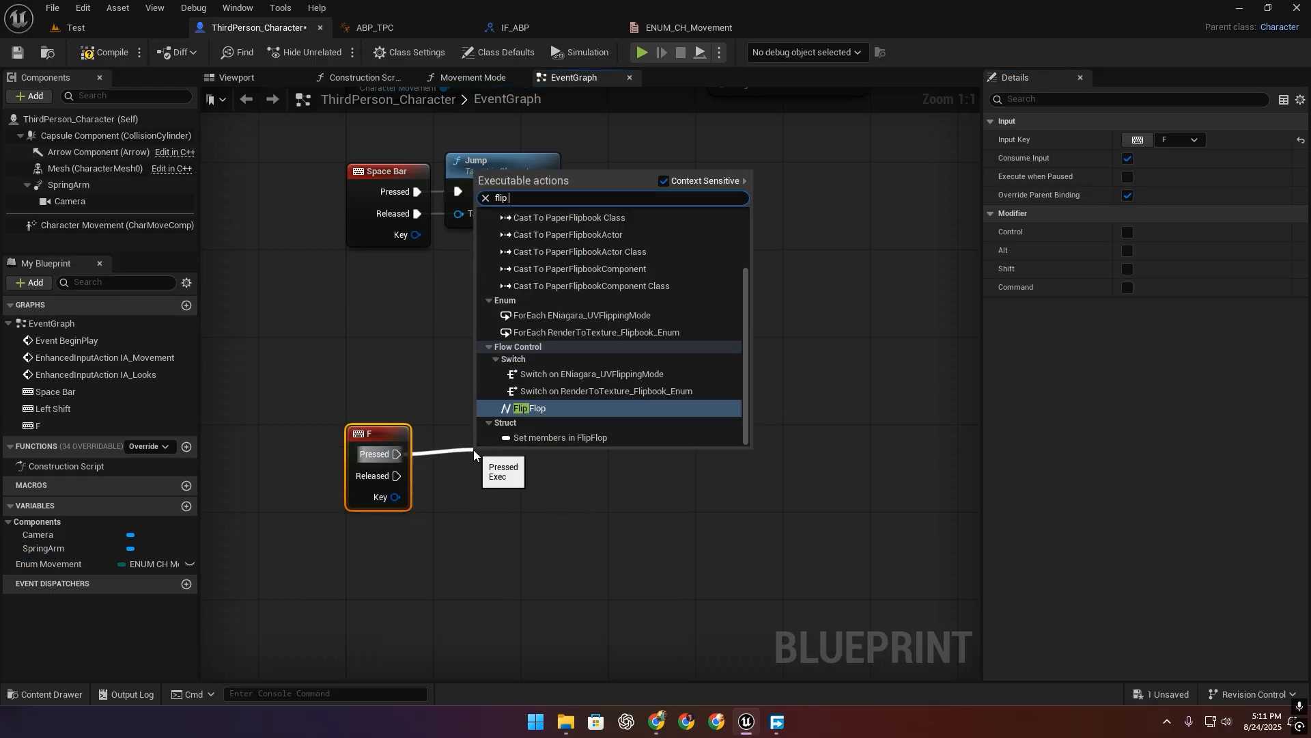
text(flop)
key(Return)
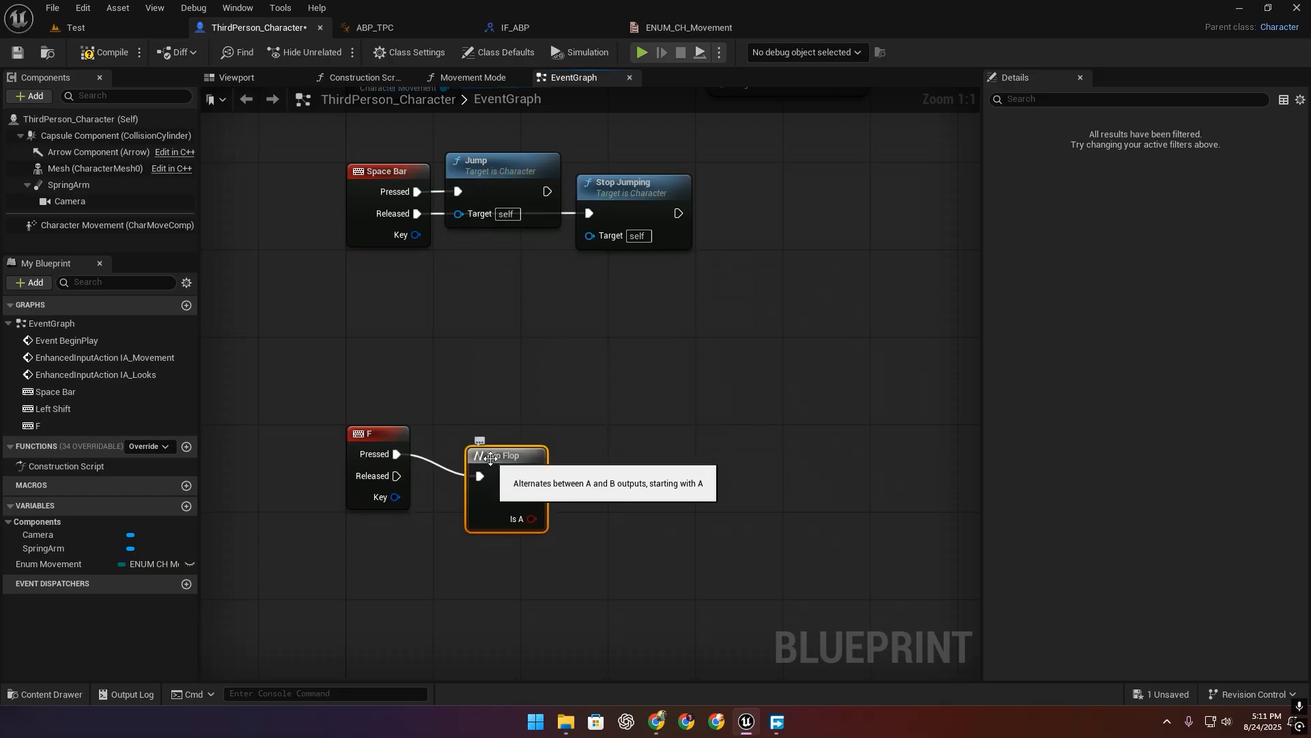
drag(495, 450, 461, 446)
Add a Set Enum Movement node on the Flip Flop's A output and set its value to Flying.
right_drag(607, 522, 584, 427)
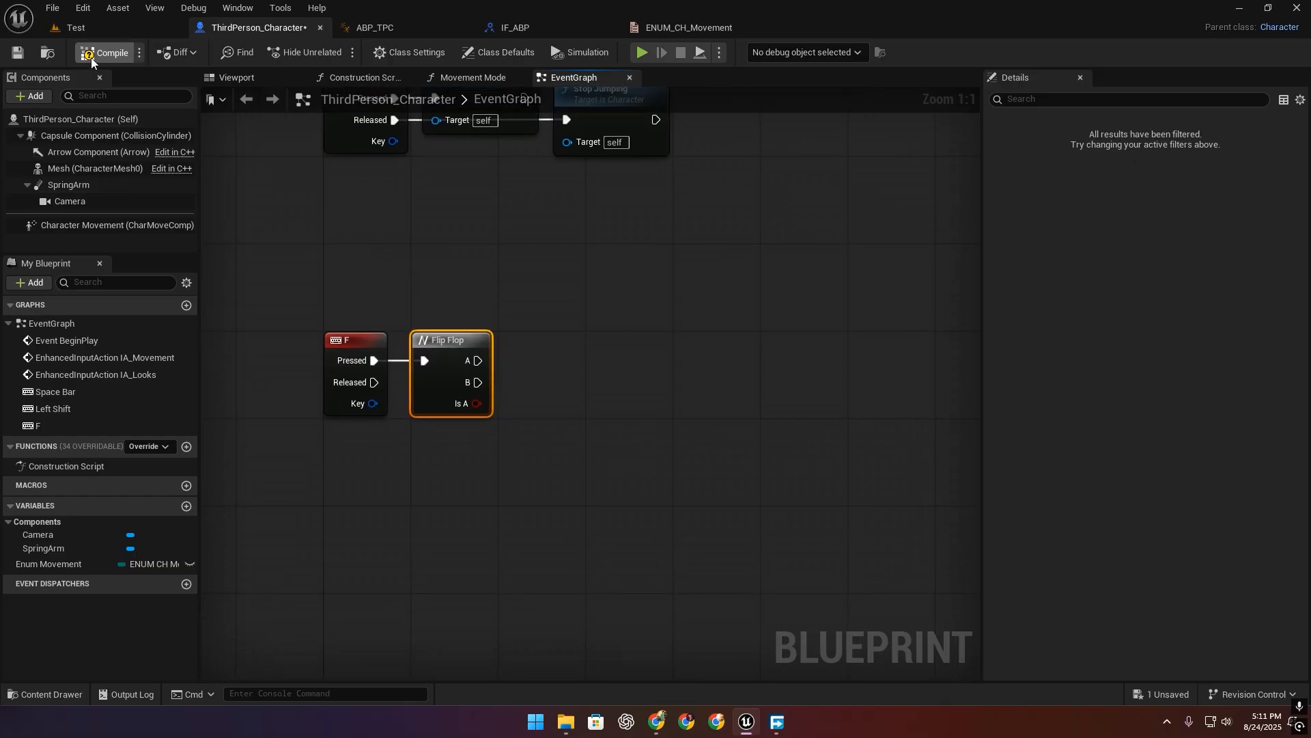
drag(48, 563, 479, 362)
click(658, 393)
click(657, 436)
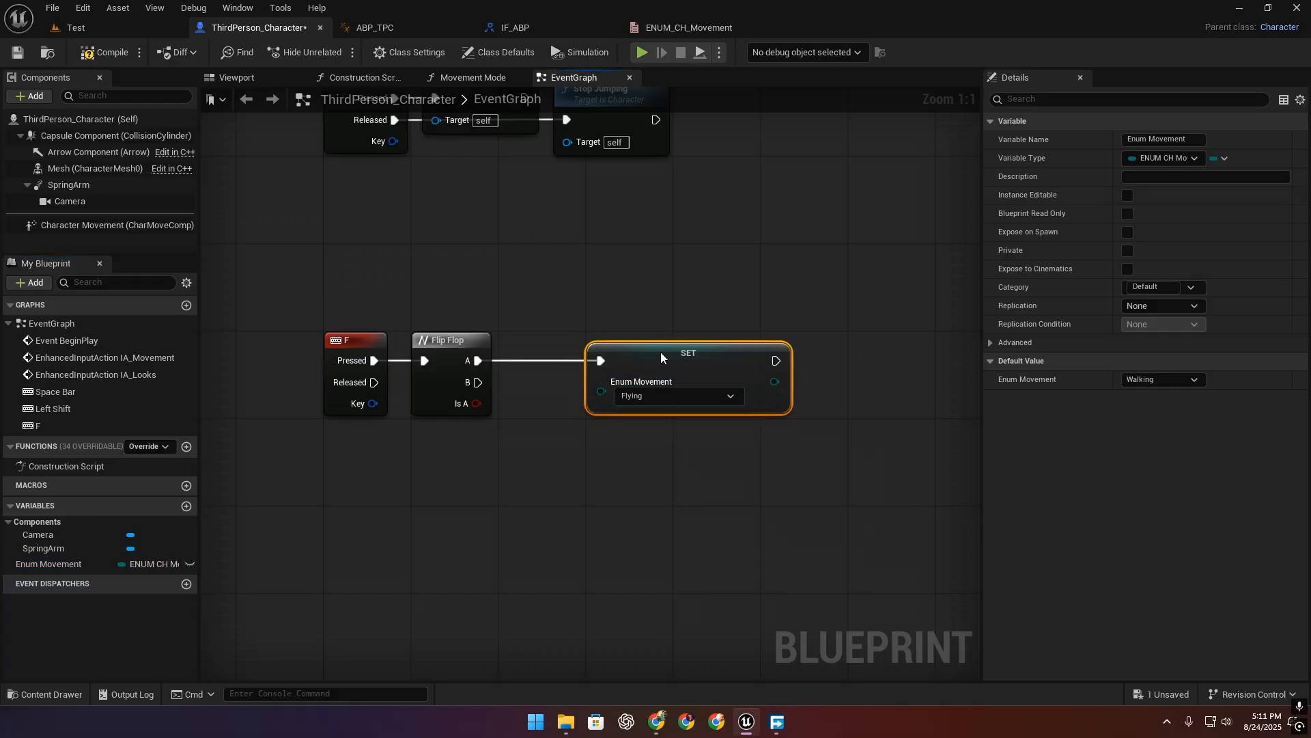
Duplicate the Set Enum Movement node for the Flip Flop's B output, set it to Walking, and place it below the first.
key(ctrl+c)
key(ctrl+v)
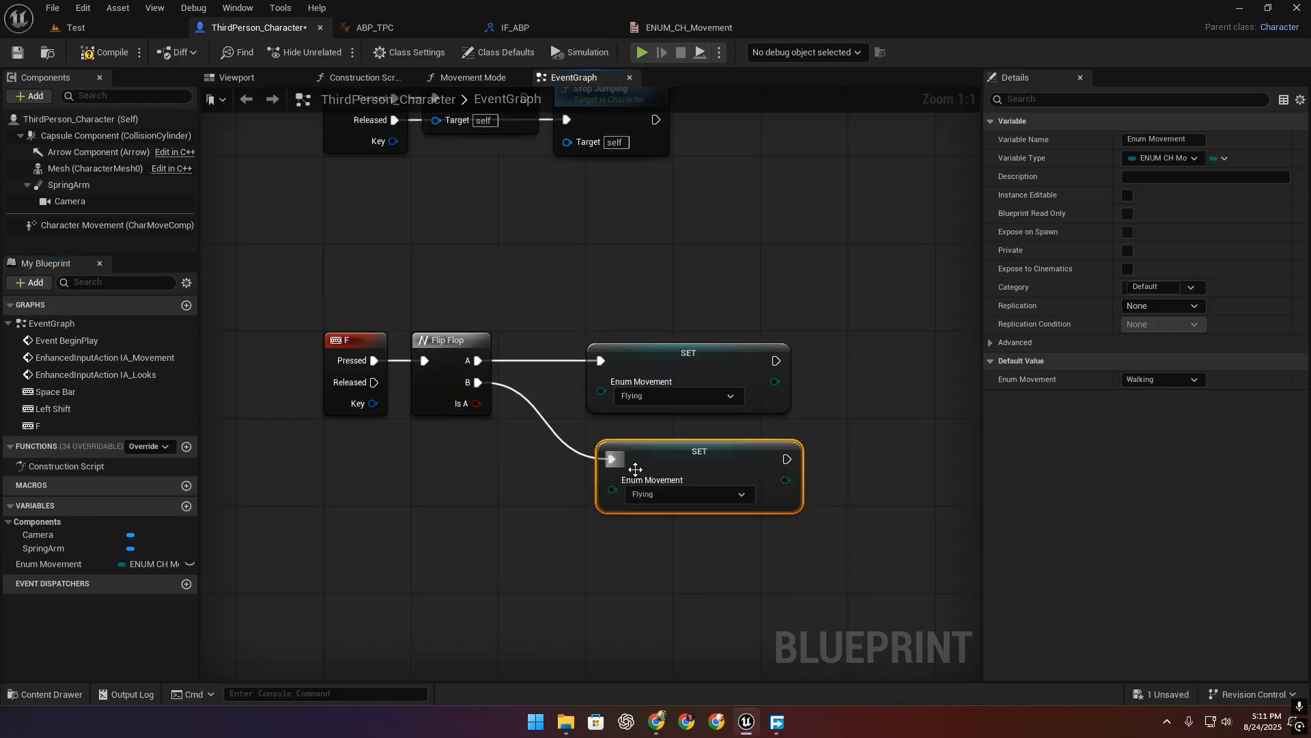
click(659, 491)
click(653, 526)
drag(658, 456, 642, 526)
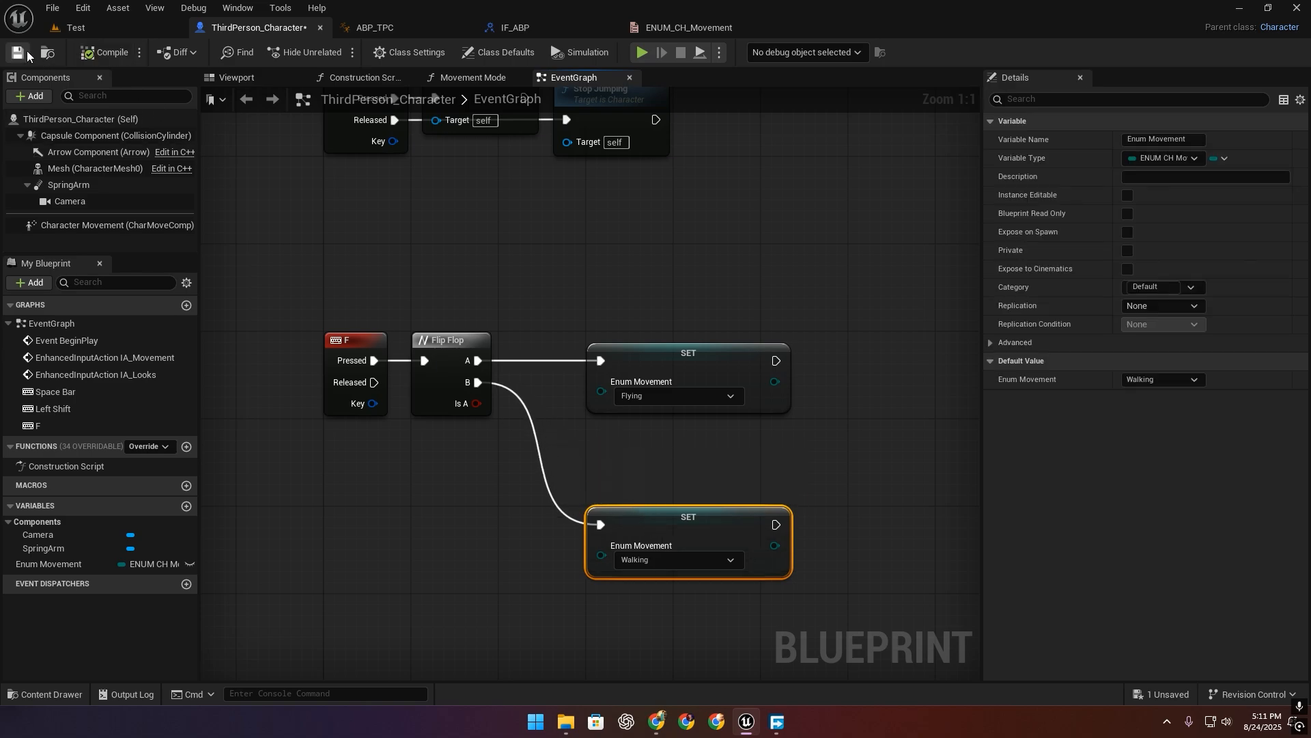
Review the Event Update Movement Animation and its Movement setter in ABP_TPC's event graph.
click(359, 30)
click(372, 77)
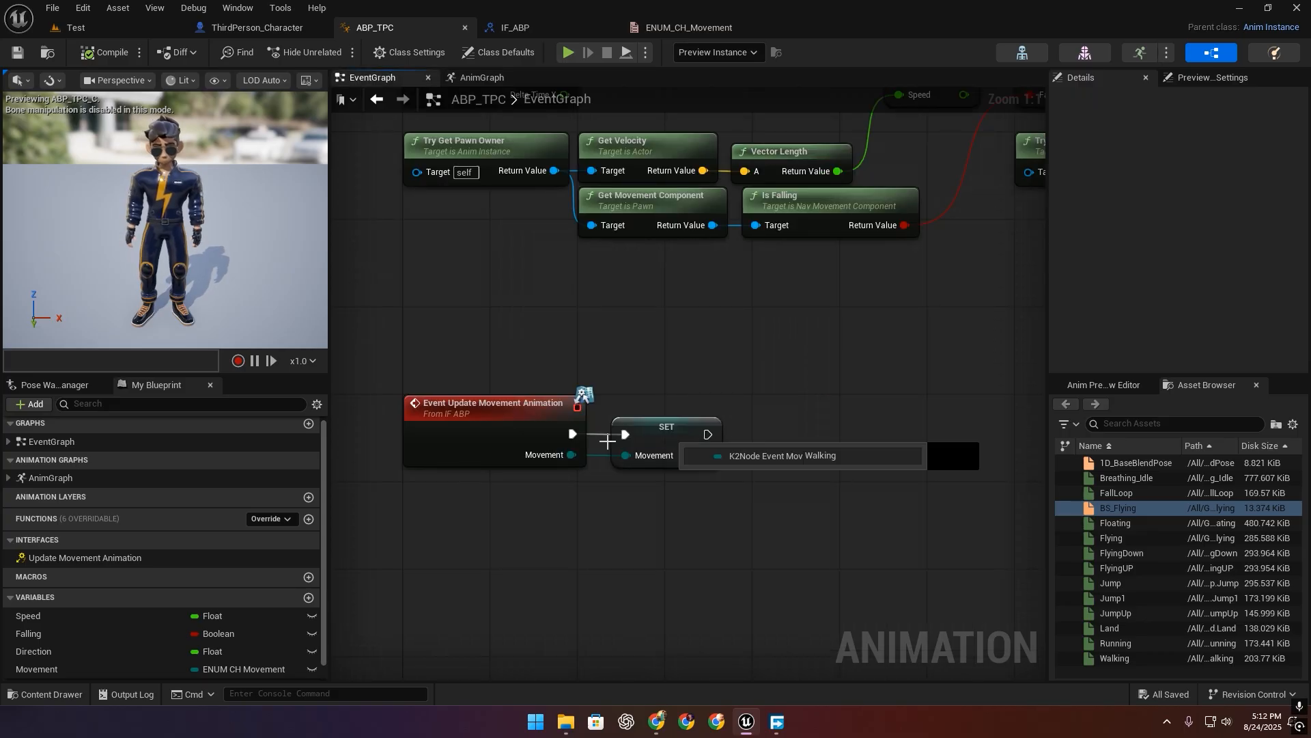
drag(404, 331, 706, 538)
drag(445, 345, 697, 506)
drag(421, 333, 706, 504)
Add a Mesh reference with a Get Anim Instance node above the F key logic in ThirdPerson_Character.
click(268, 30)
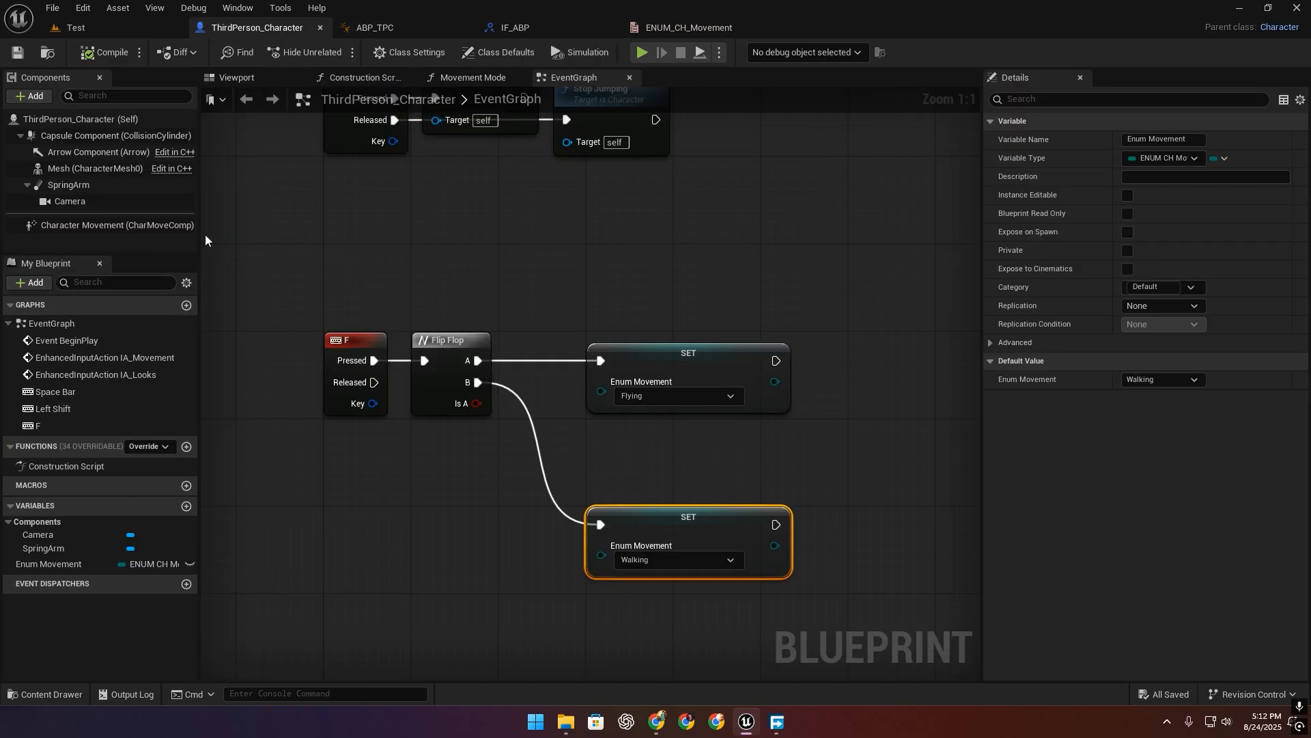
drag(71, 171, 568, 269)
text(get )
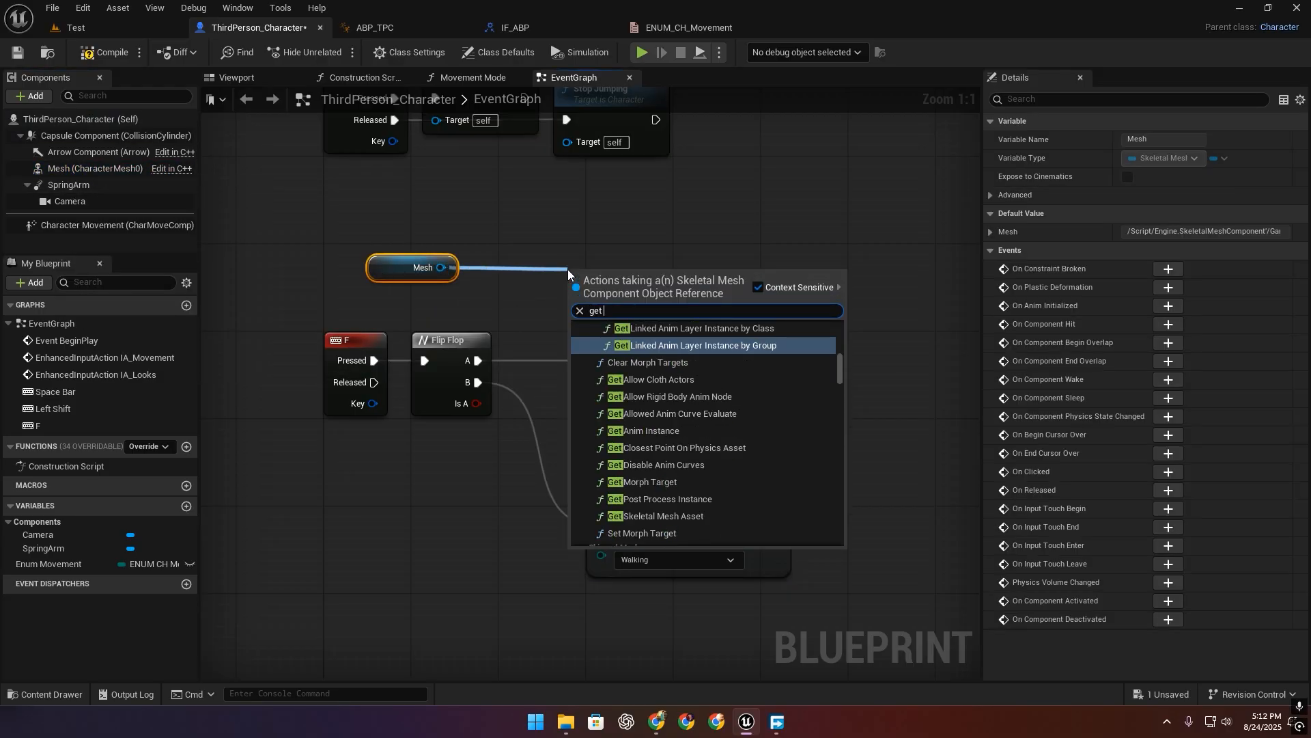
text(anim in)
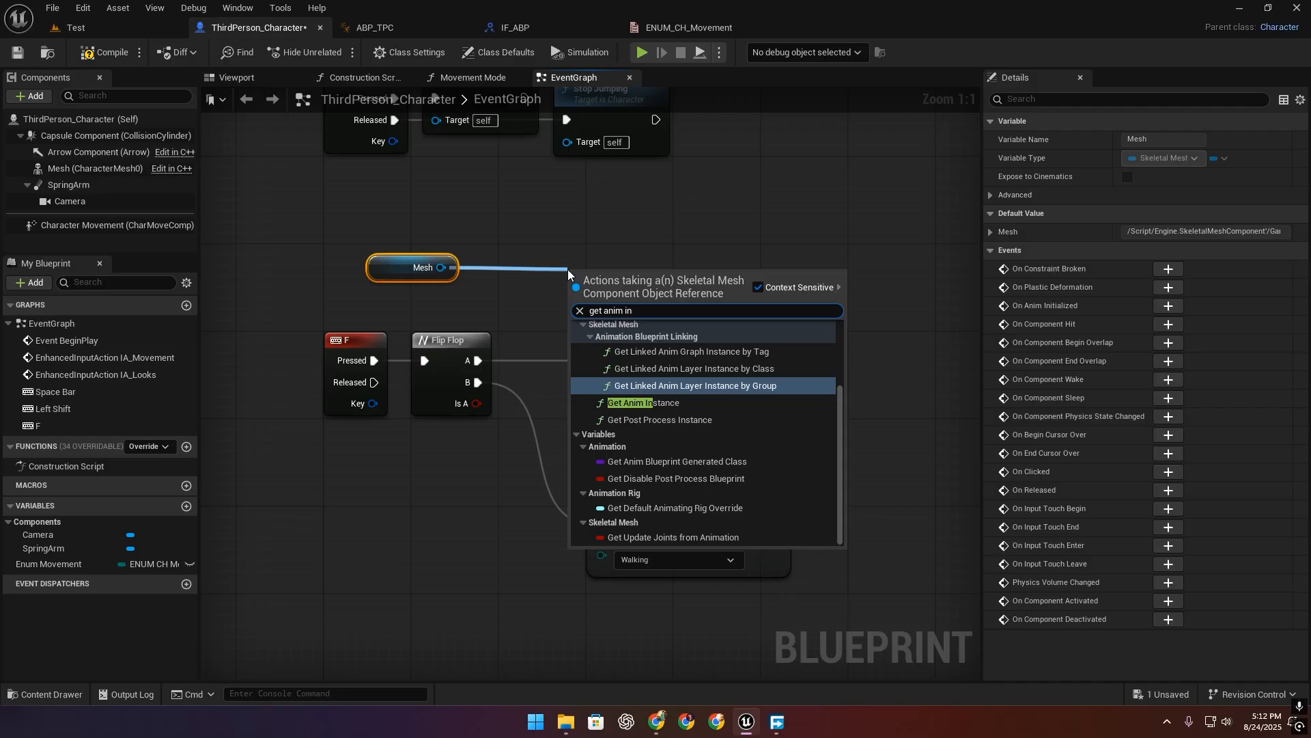
click(643, 402)
drag(624, 281, 523, 249)
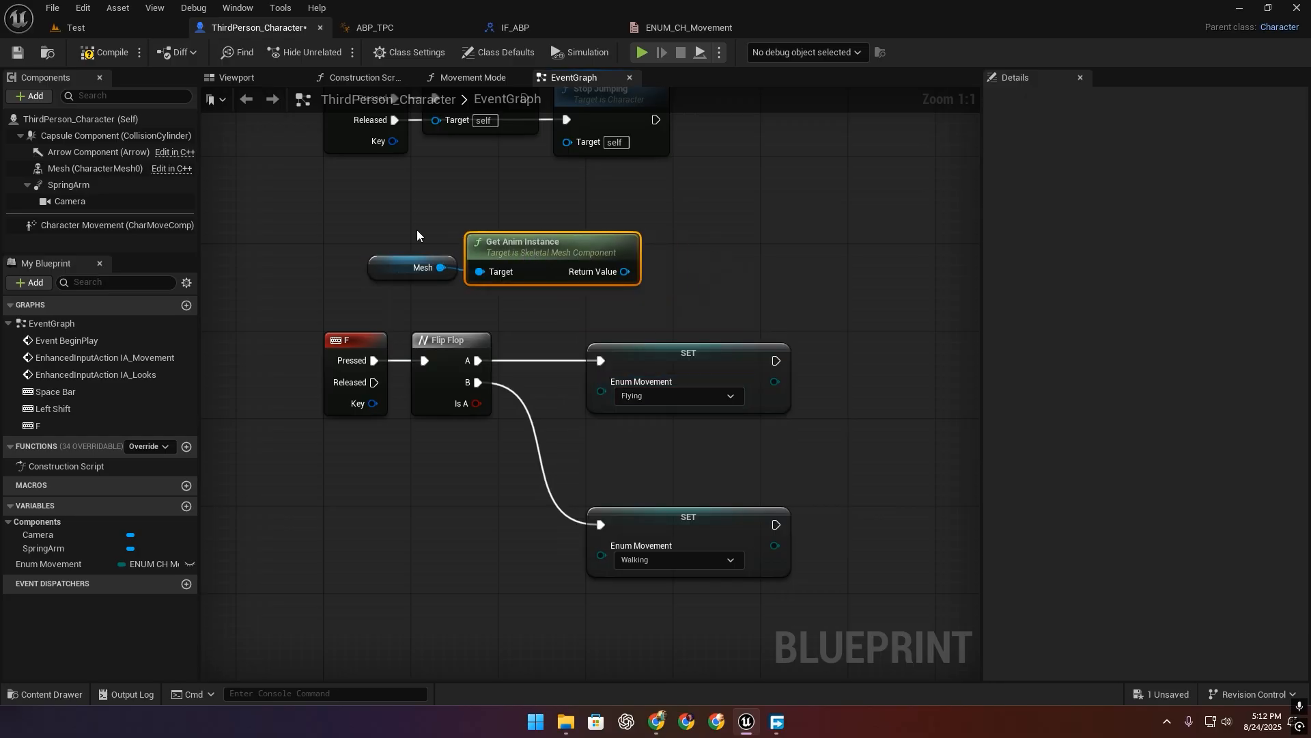
Add an Update Movement Animation interface call targeting the Get Anim Instance return value.
click(374, 27)
click(256, 27)
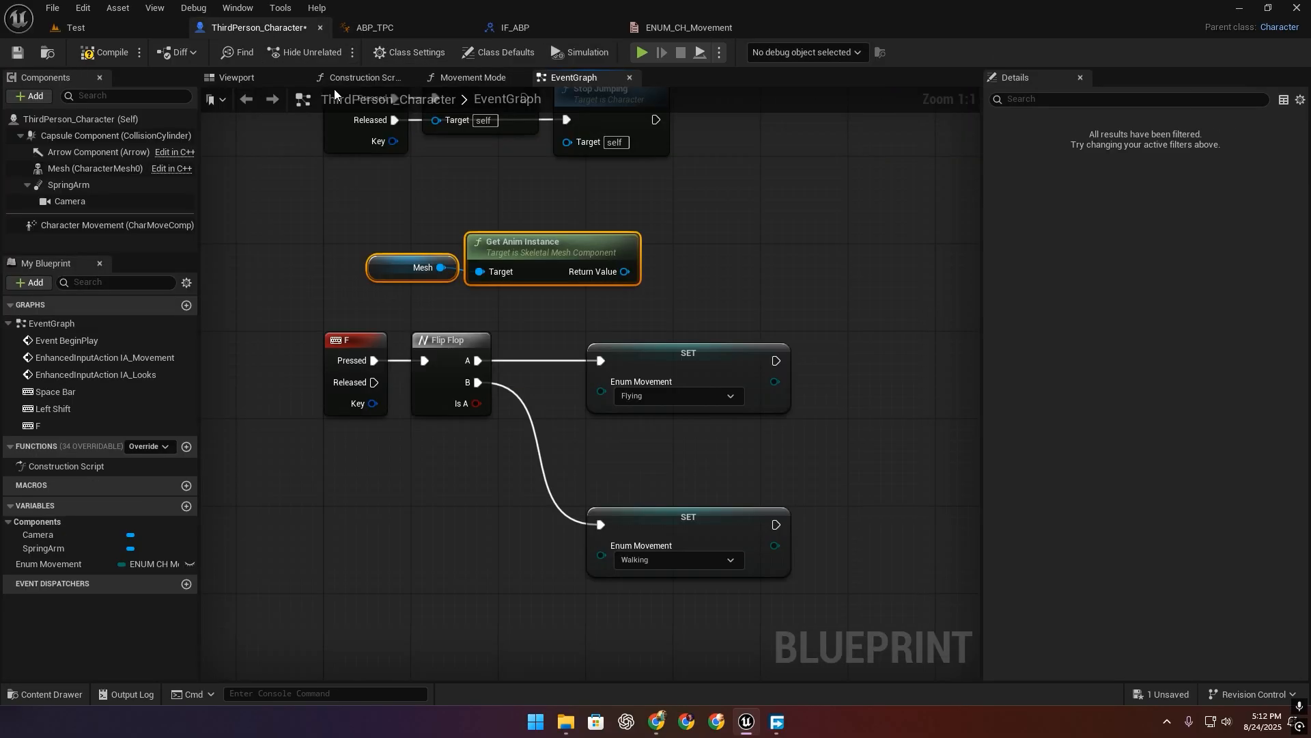
drag(627, 274, 711, 244)
text(upd)
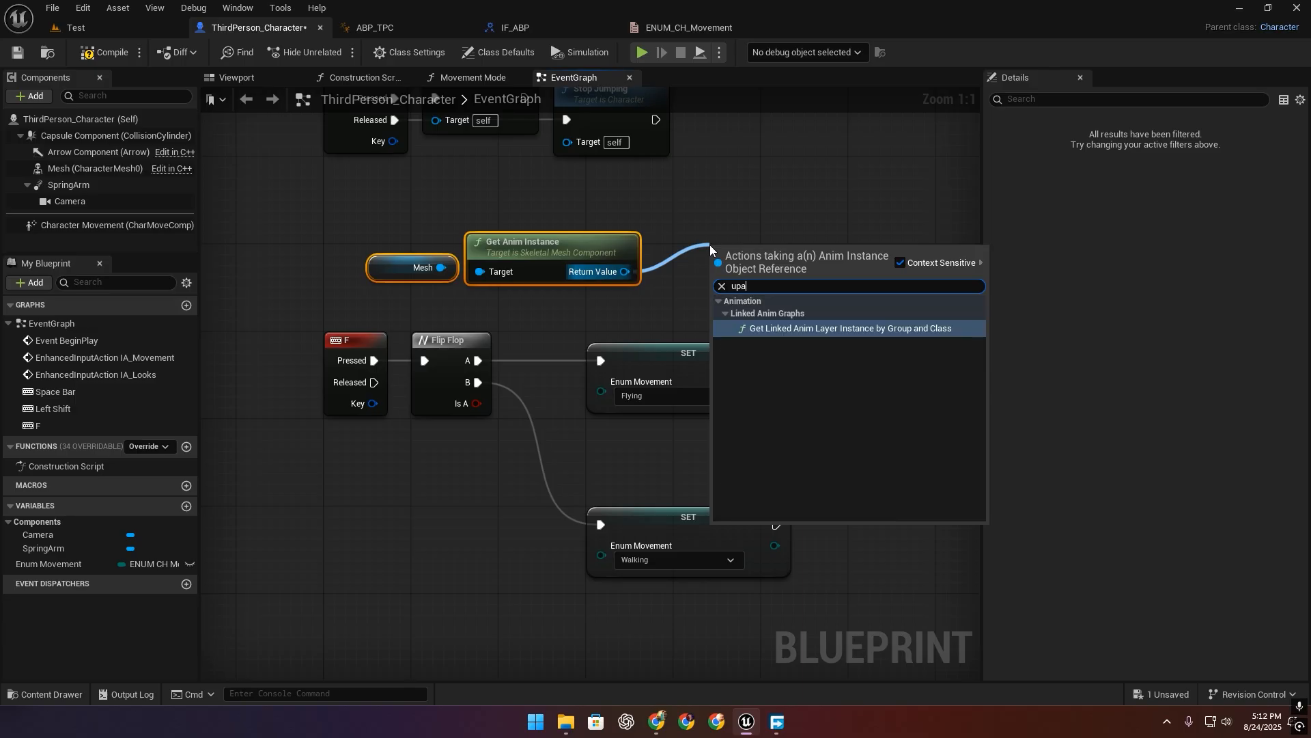
text(ar)
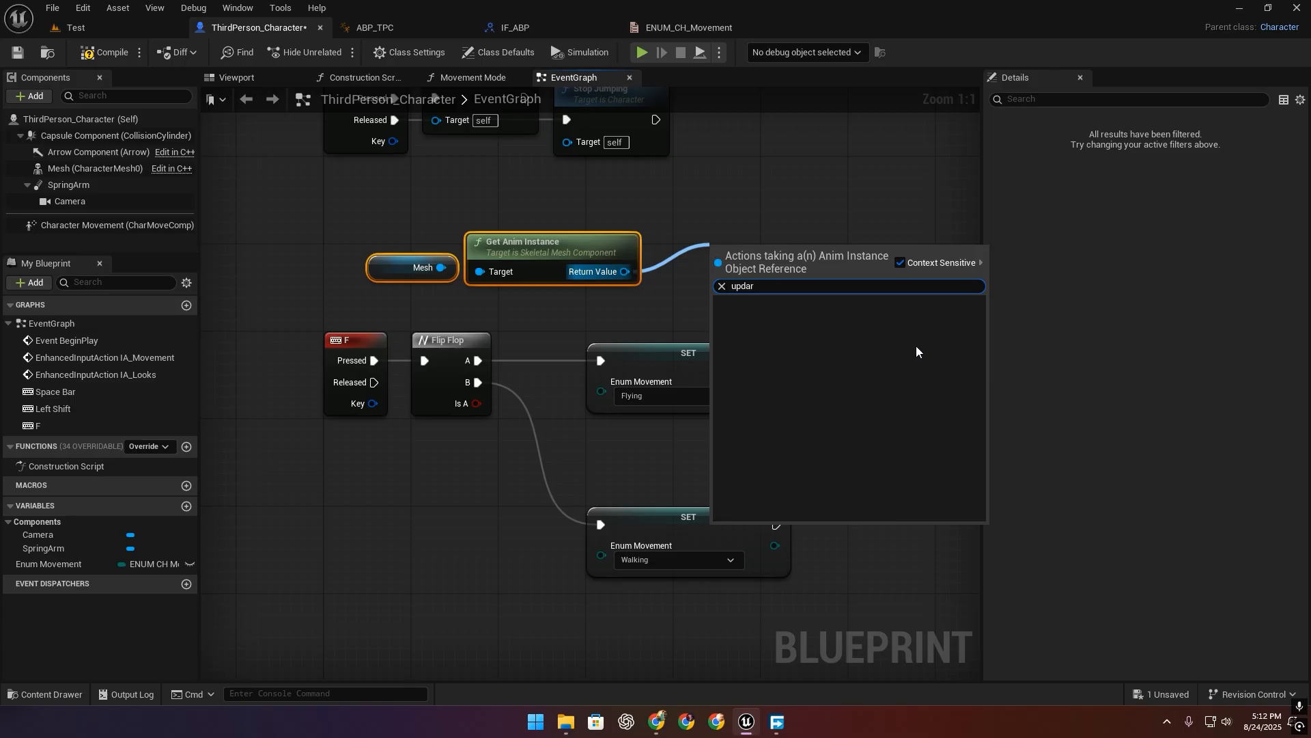
key(BackSpace)
click(828, 323)
drag(789, 254, 735, 221)
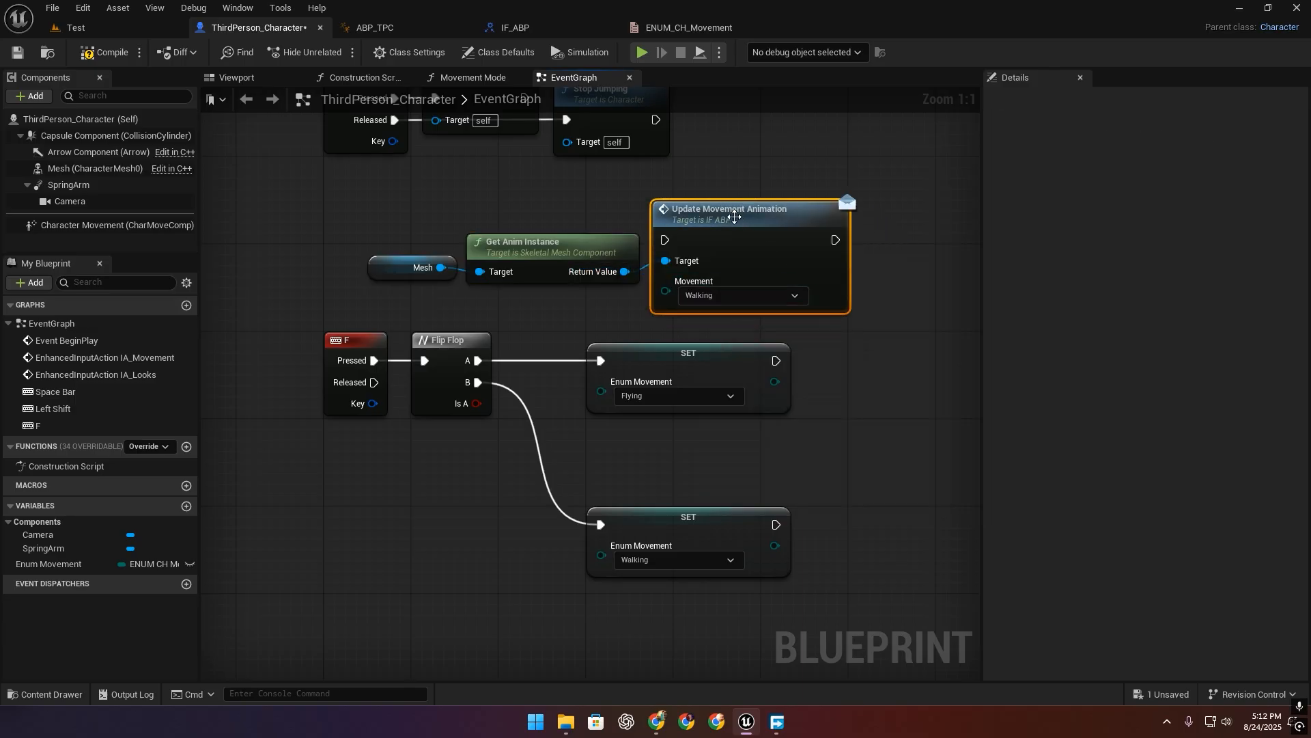
Move the Mesh and Get Anim Instance nodes between the two SET nodes and Update Movement Animation beside the Flying one.
drag(402, 184, 821, 301)
right_drag(725, 245, 564, 254)
drag(564, 254, 743, 387)
Connect the Flying SET node to Update Movement Animation, straighten the connection, and set the call's Movement to Flying.
click(747, 444)
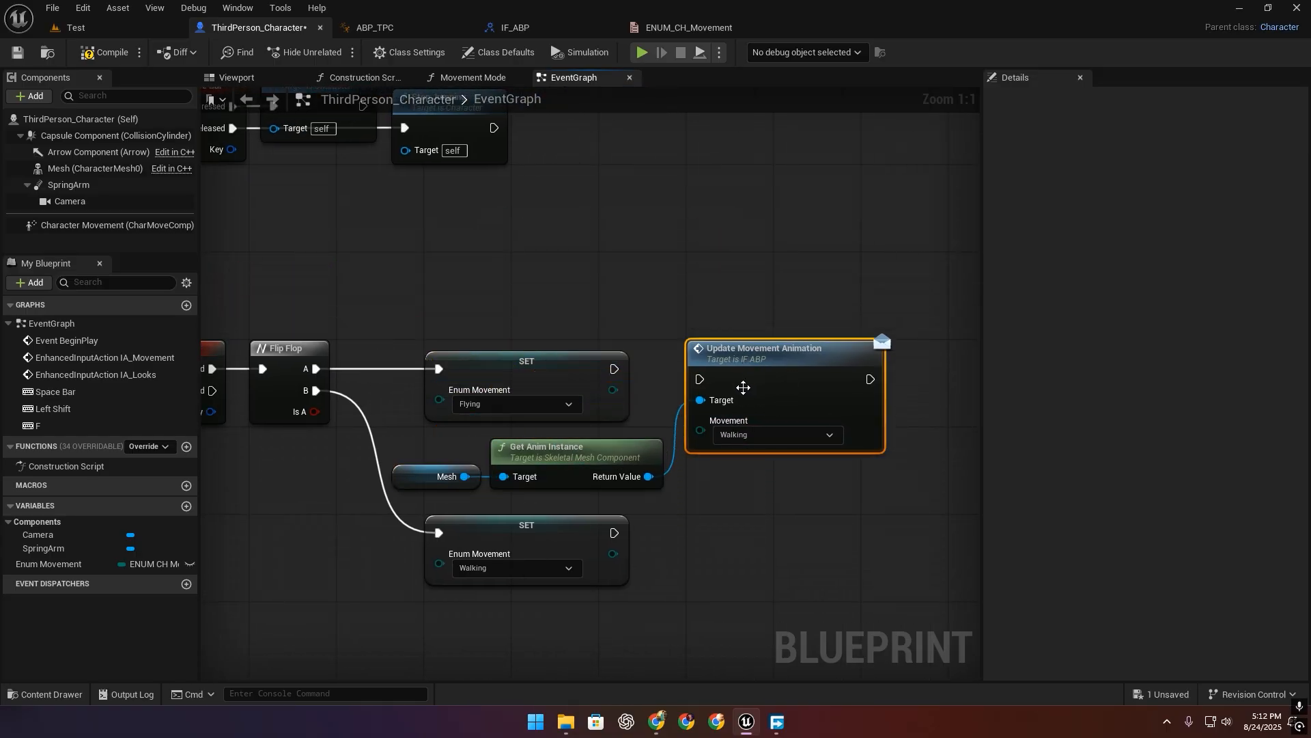
drag(611, 375, 731, 378)
key(q)
click(736, 425)
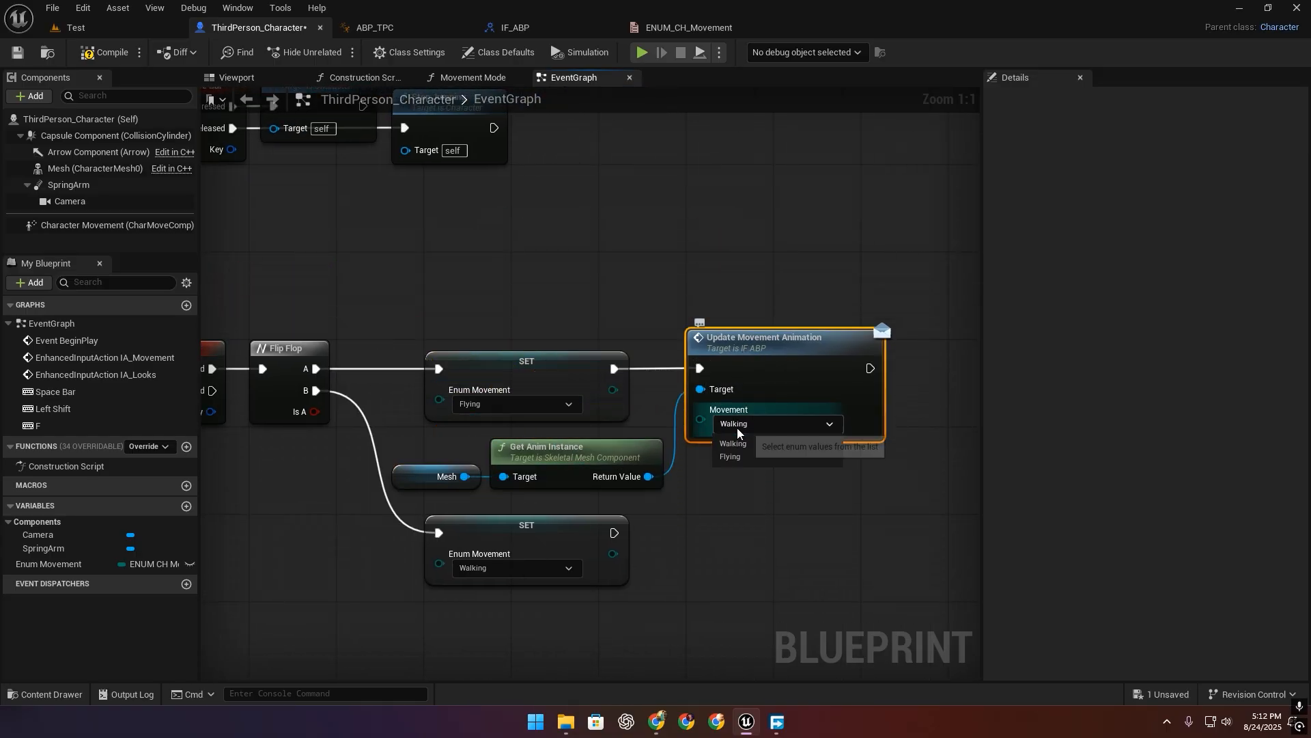
click(739, 451)
Duplicate Update Movement Animation after the Walking SET node, wire its execution and anim instance target, and set Movement to Walking.
right_drag(747, 496, 750, 425)
click(751, 268)
key(ctrl+c)
key(ctrl+v)
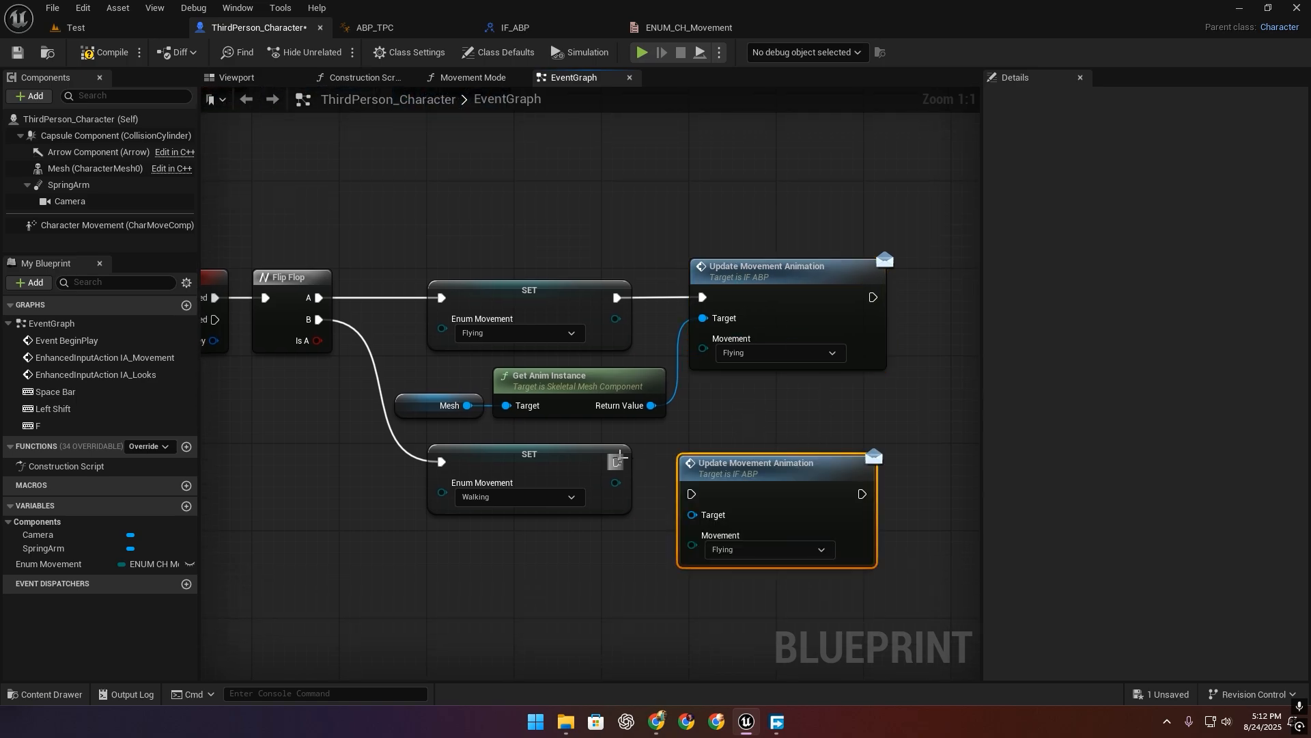
drag(616, 462, 702, 482)
click(751, 517)
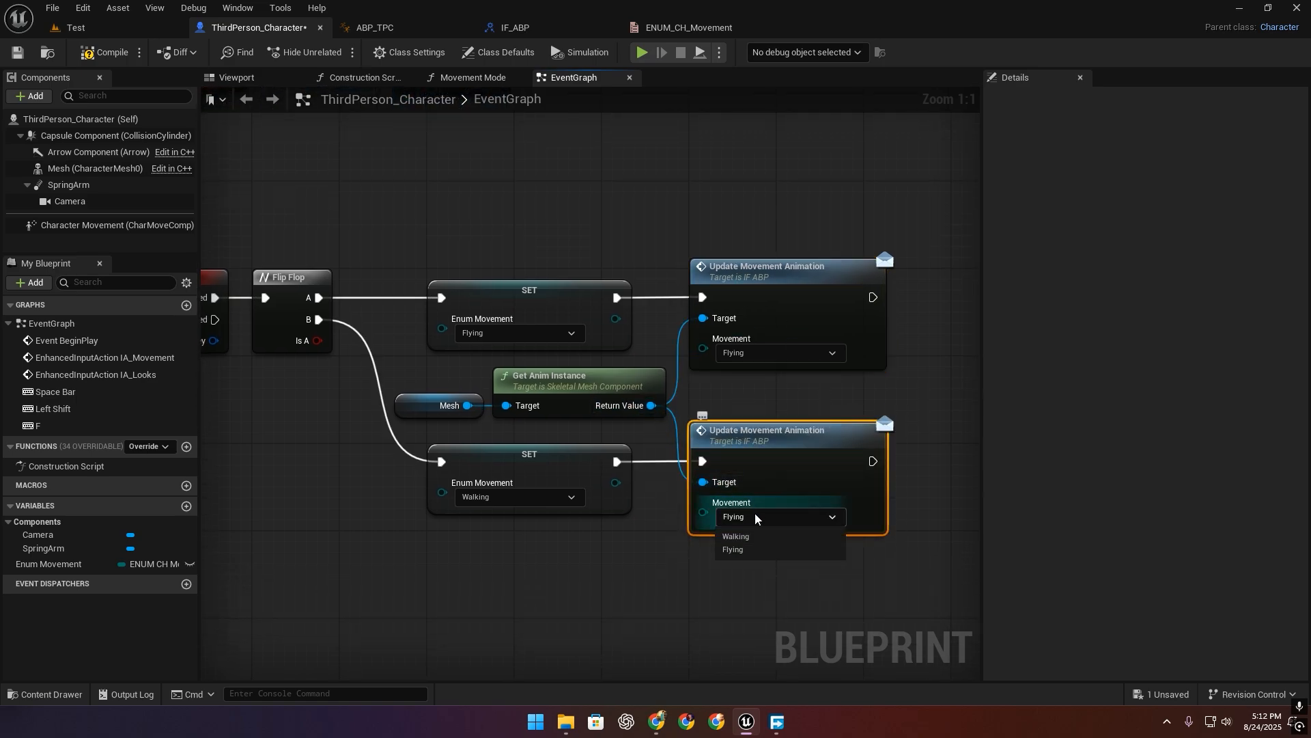
click(745, 550)
click(741, 517)
click(744, 536)
Shift the Mesh and Get Anim Instance nodes slightly left, then compile and save ThirdPerson_Character.
drag(403, 358, 562, 385)
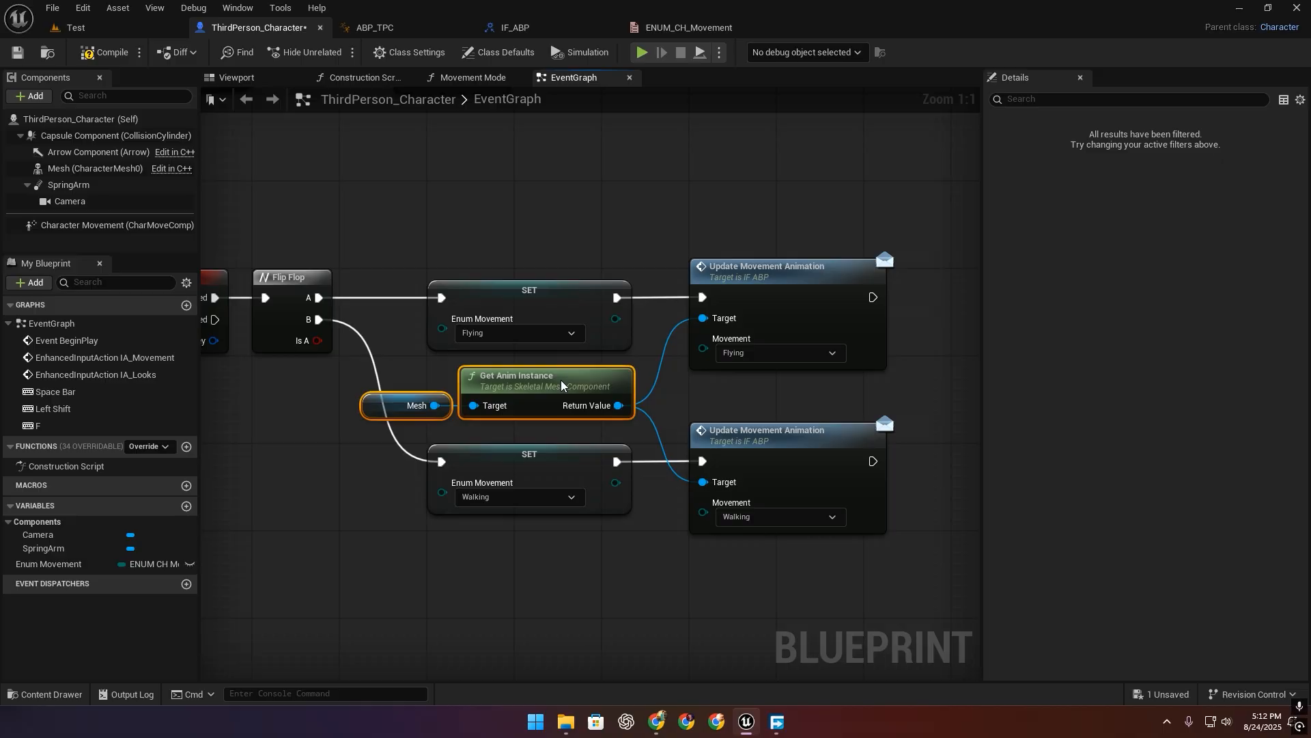
click(530, 209)
right_drag(437, 406, 368, 378)
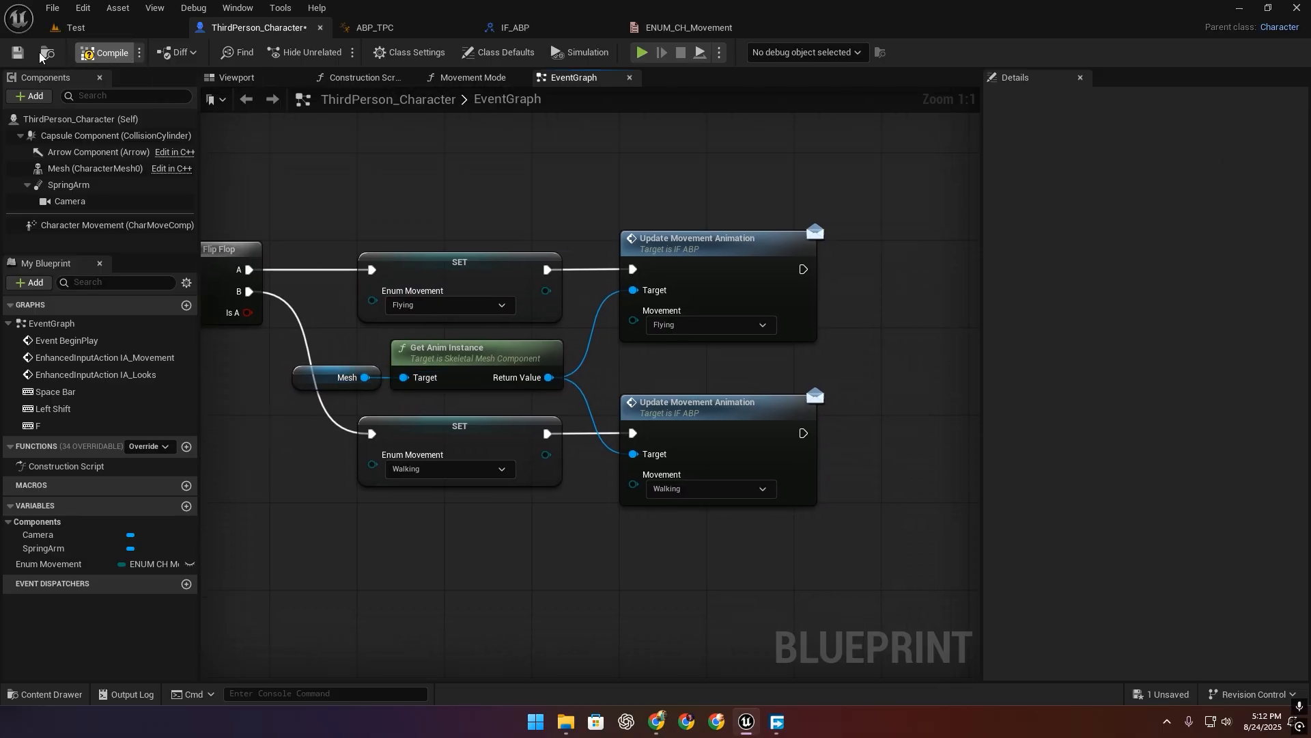
scroll(260, 159, down, 2)
right_drag(409, 182, 502, 219)
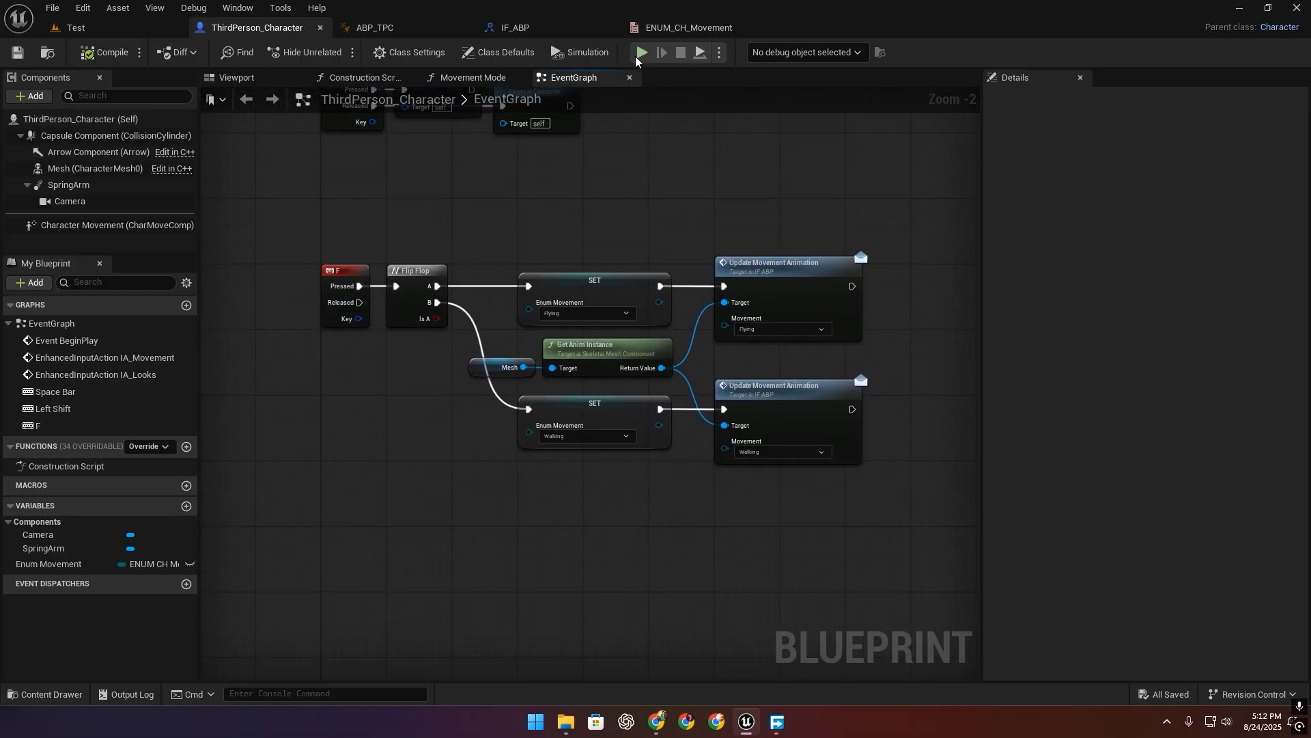
Play the level, run the character forward, and switch to the flying animation with the F key event.
click(642, 52)
key(w)
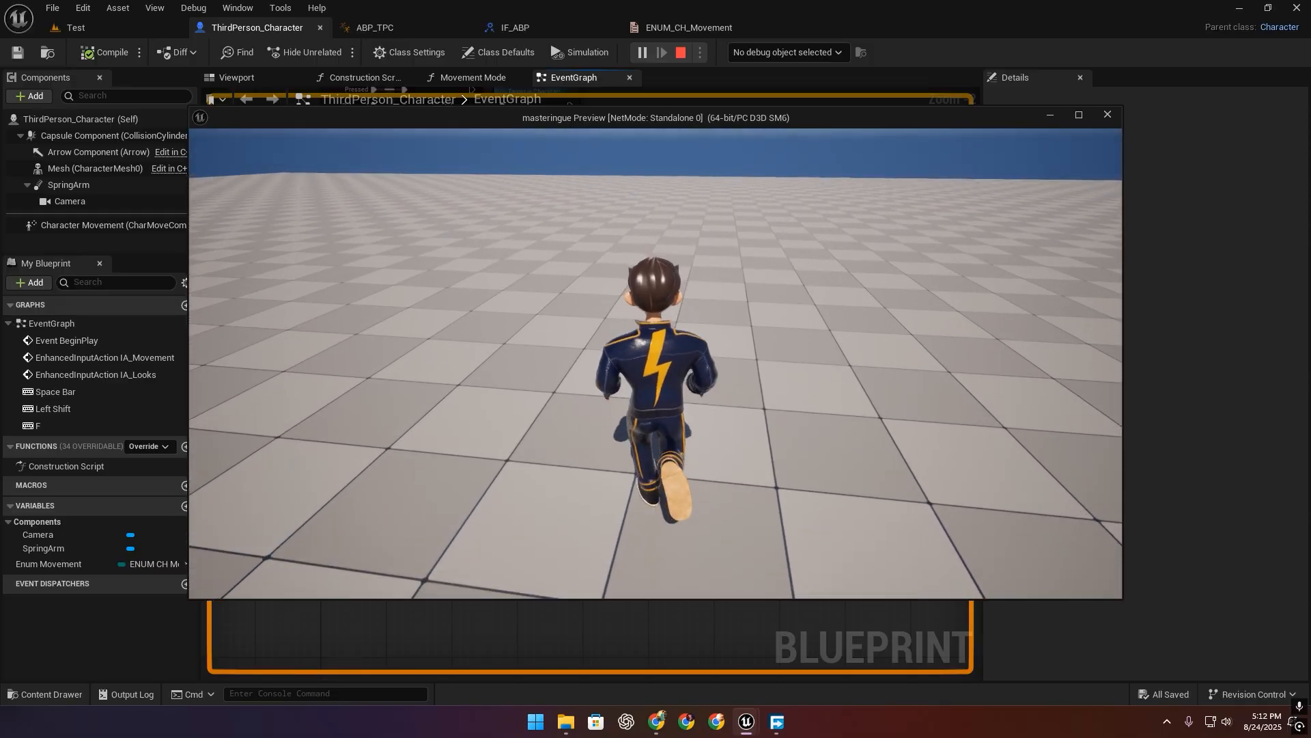
key(f)
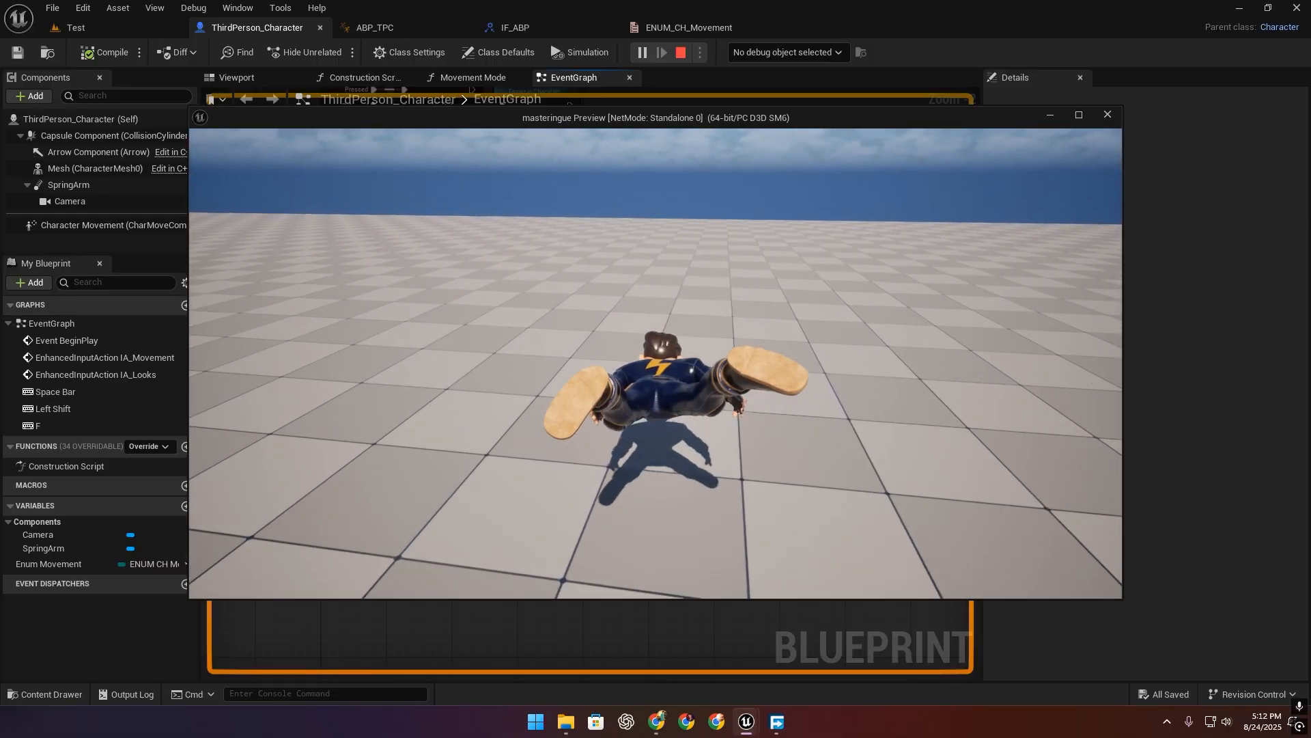
Fly the character sideways and forward in the running preview, toggle its movement state, and end the play session.
key(a)
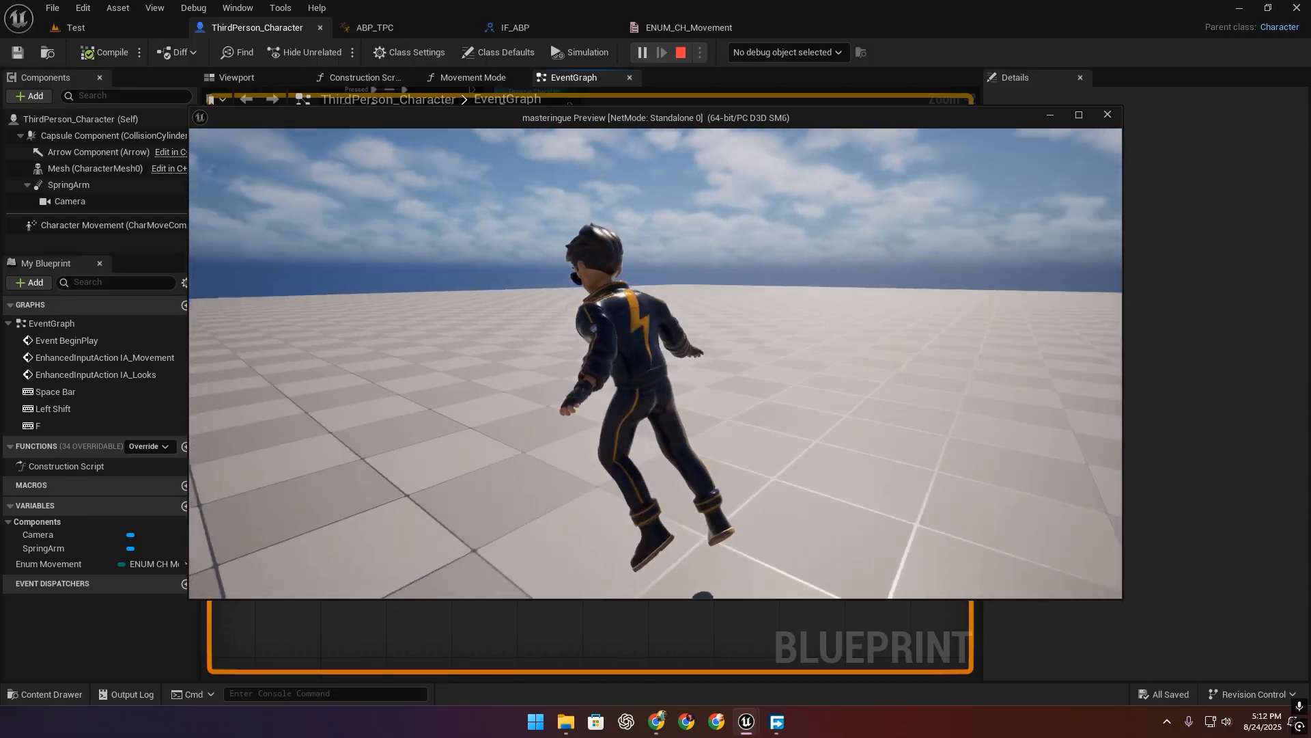
key(w)
key(f)
key(Escape)
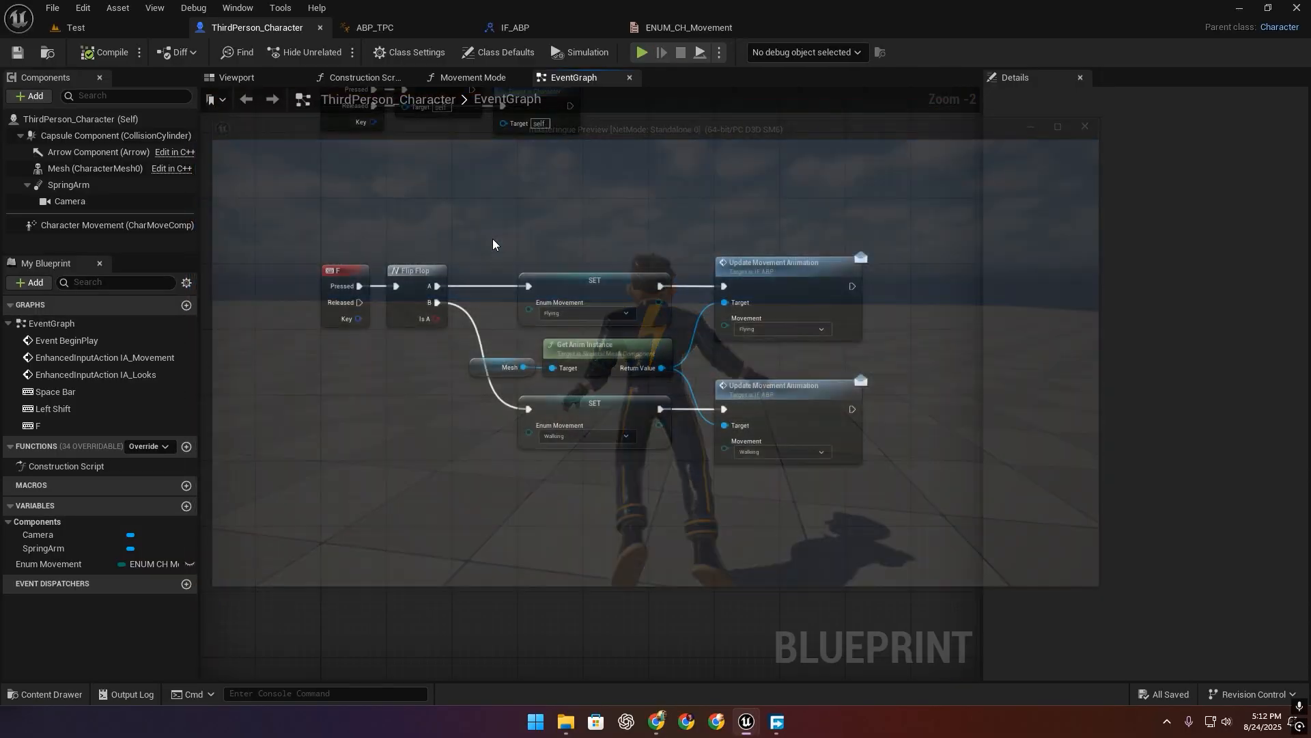
Add a Character Movement reference between the two Update Movement Animation calls and create a Set Movement Mode node from it.
scroll(804, 380, up, 2)
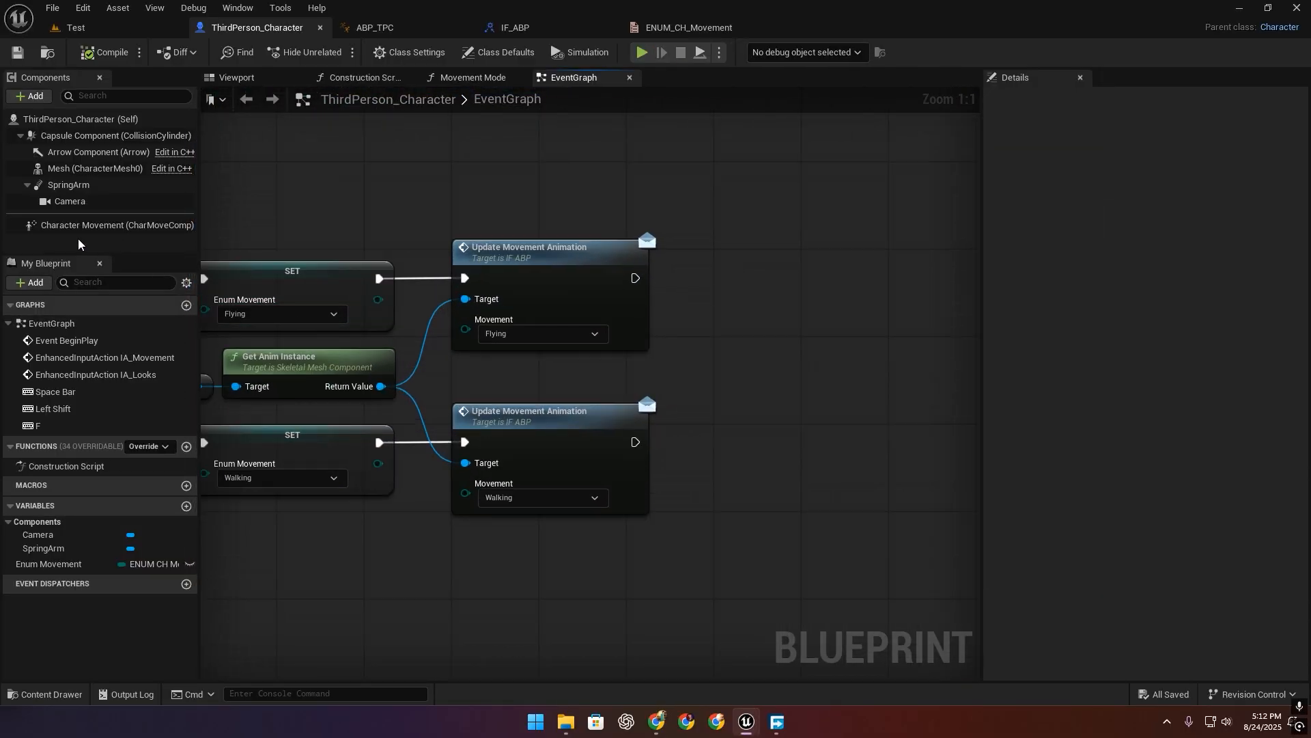
drag(82, 224, 614, 396)
drag(540, 377, 540, 389)
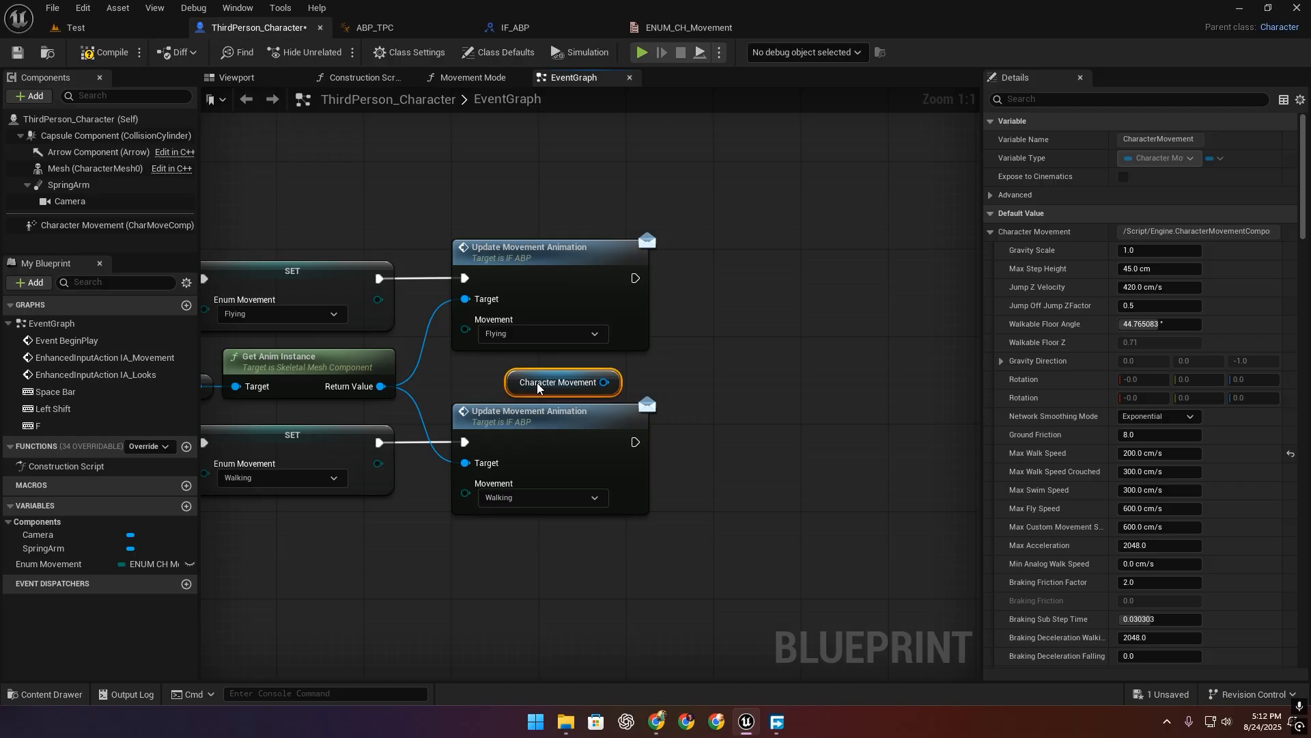
right_drag(376, 385, 787, 361)
right_drag(539, 193, 384, 199)
drag(385, 204, 908, 553)
drag(435, 403, 519, 329)
text(set move)
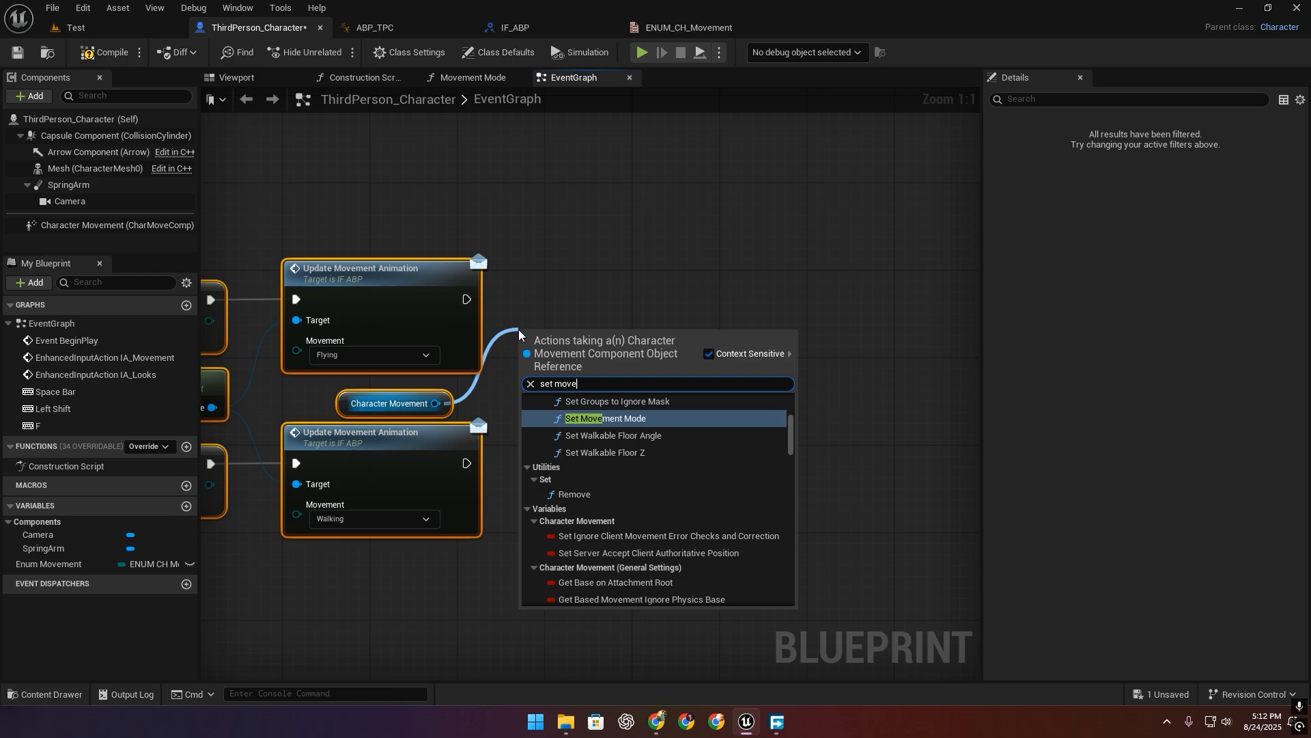
key(Return)
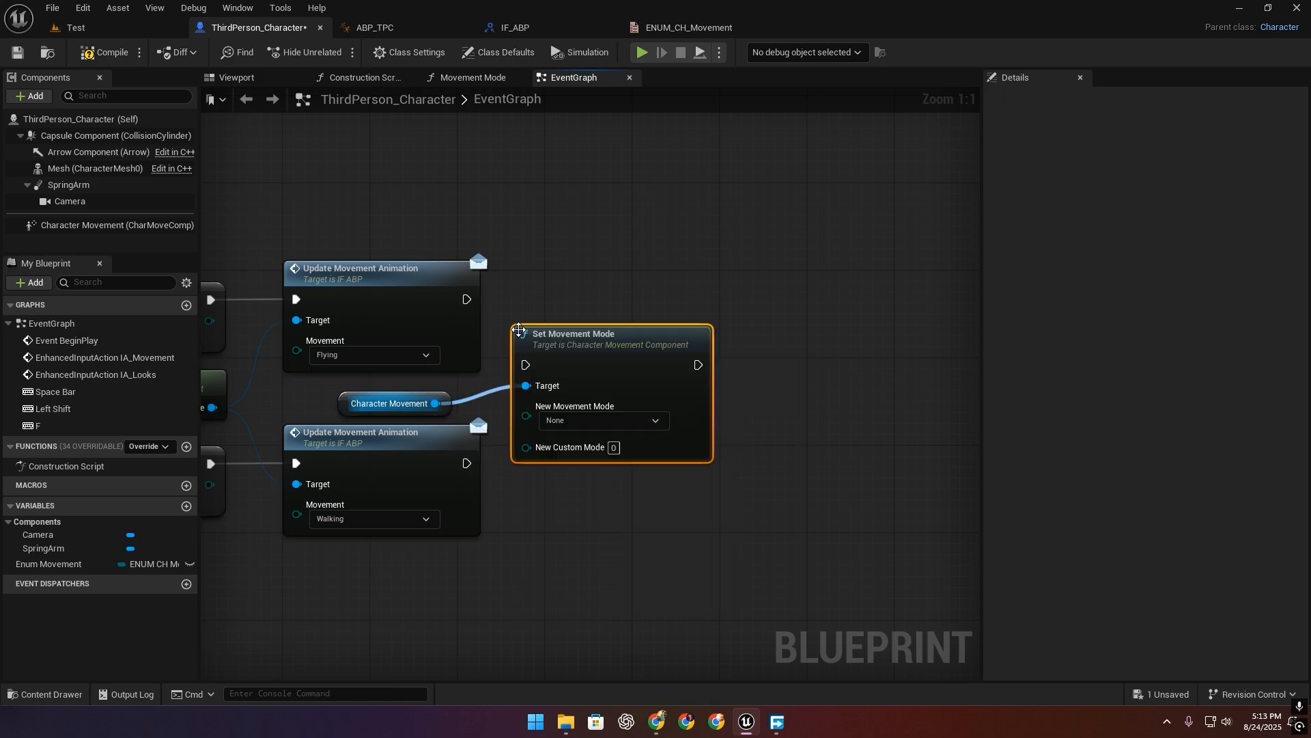
Connect the Flying Update Movement Animation call to Set Movement Mode and set New Movement Mode to Flying.
drag(467, 299, 558, 299)
click(632, 354)
click(600, 388)
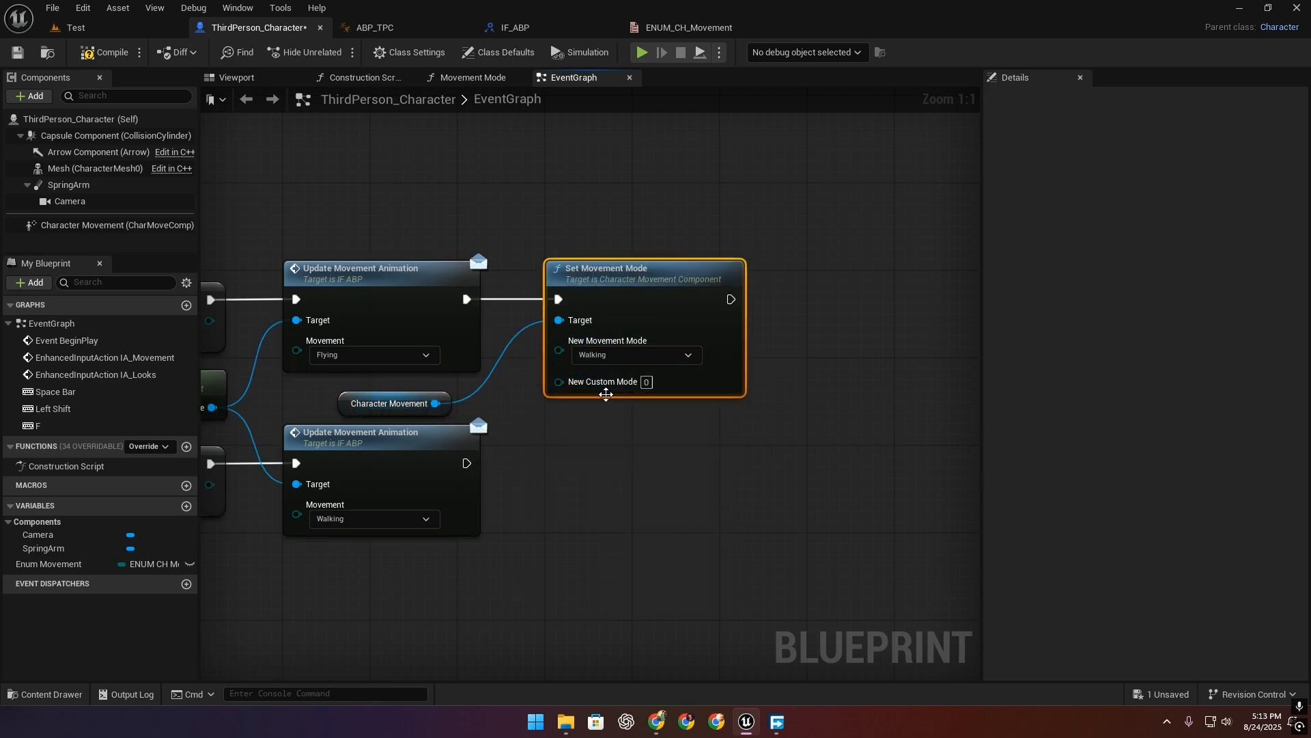
click(618, 354)
click(594, 439)
Duplicate Set Movement Mode after the Walking call, wire its execution and Character Movement target, and set New Movement Mode to Walking.
drag(576, 450, 635, 282)
key(ctrl+v)
drag(467, 463, 558, 485)
drag(613, 482, 611, 465)
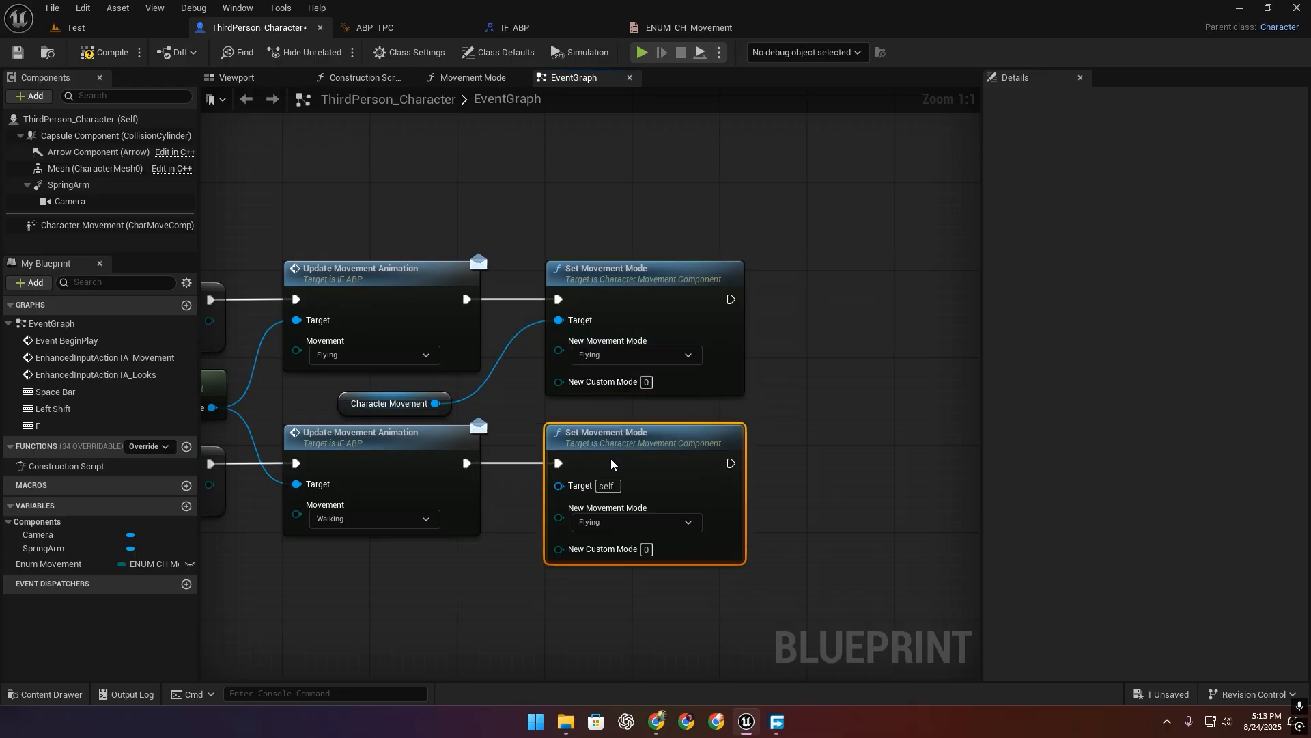
click(618, 522)
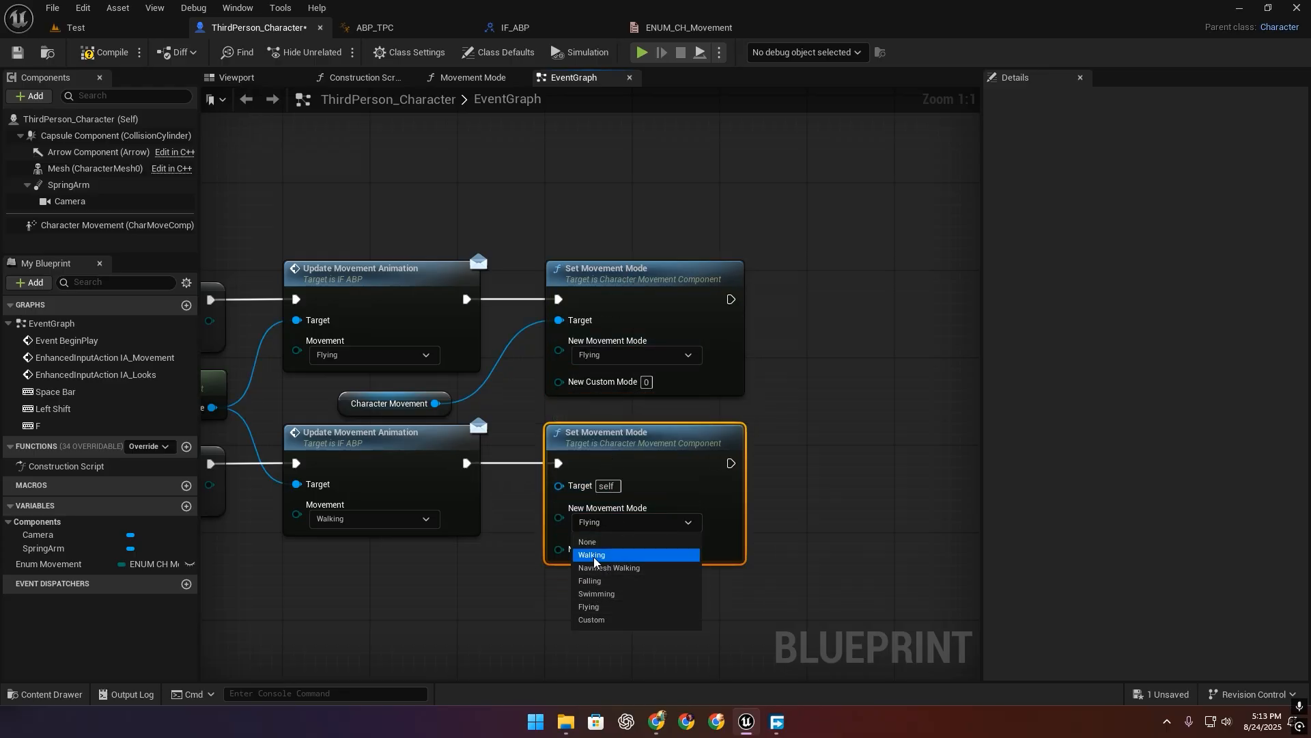
click(592, 555)
drag(433, 405, 434, 404)
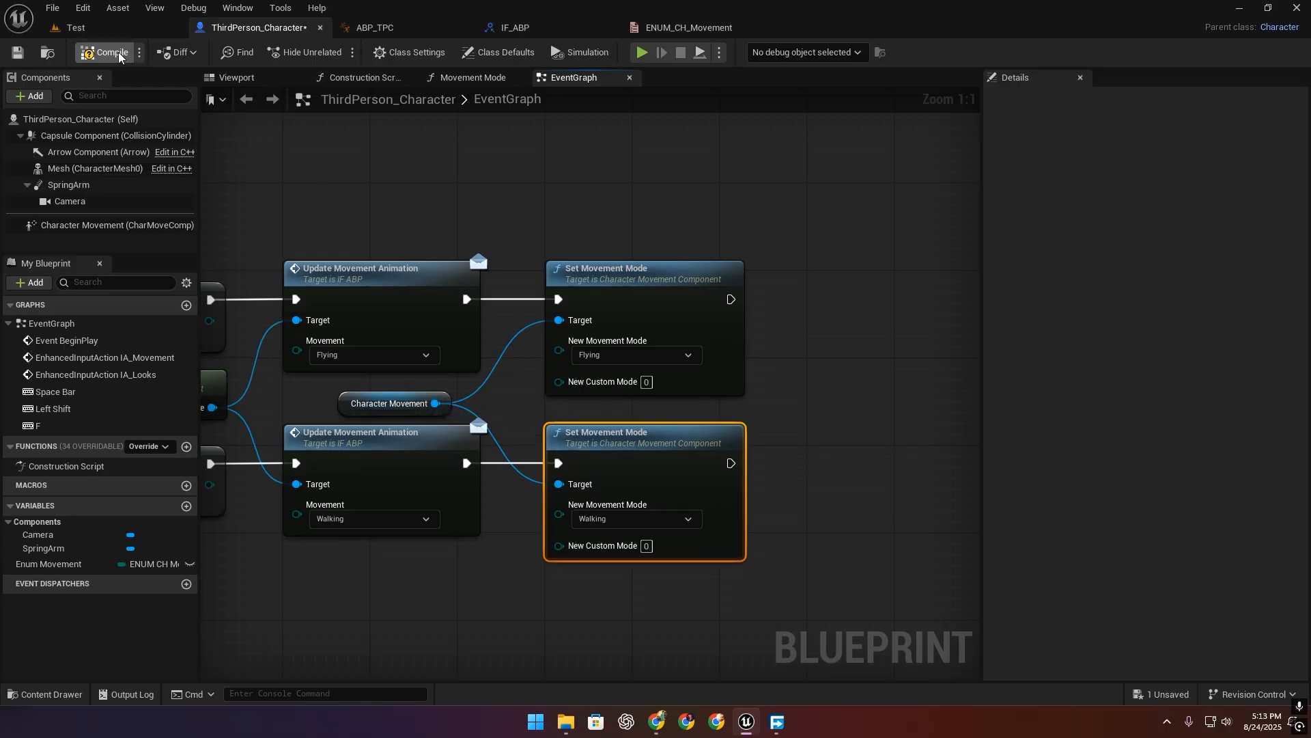
Compile and save ThirdPerson_Character, and play the level to test toggling flight and jumping.
key(alt+p)
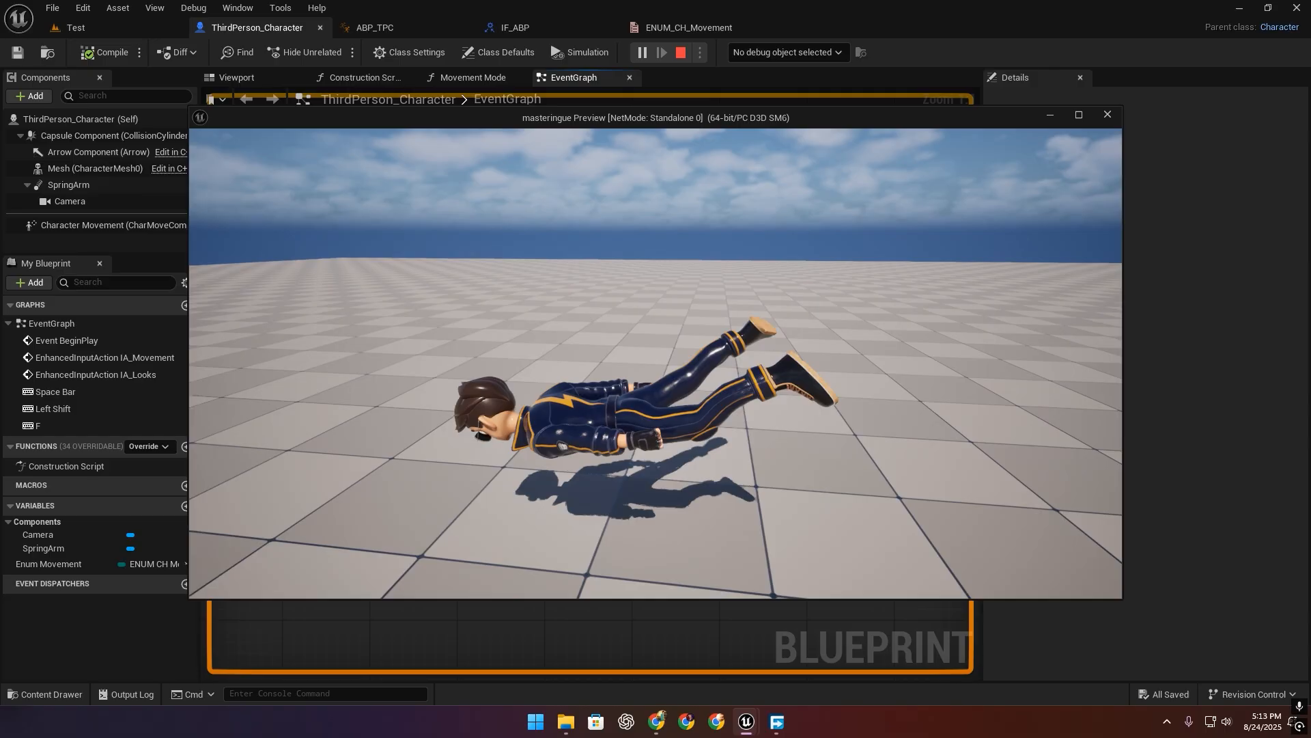
key(f)
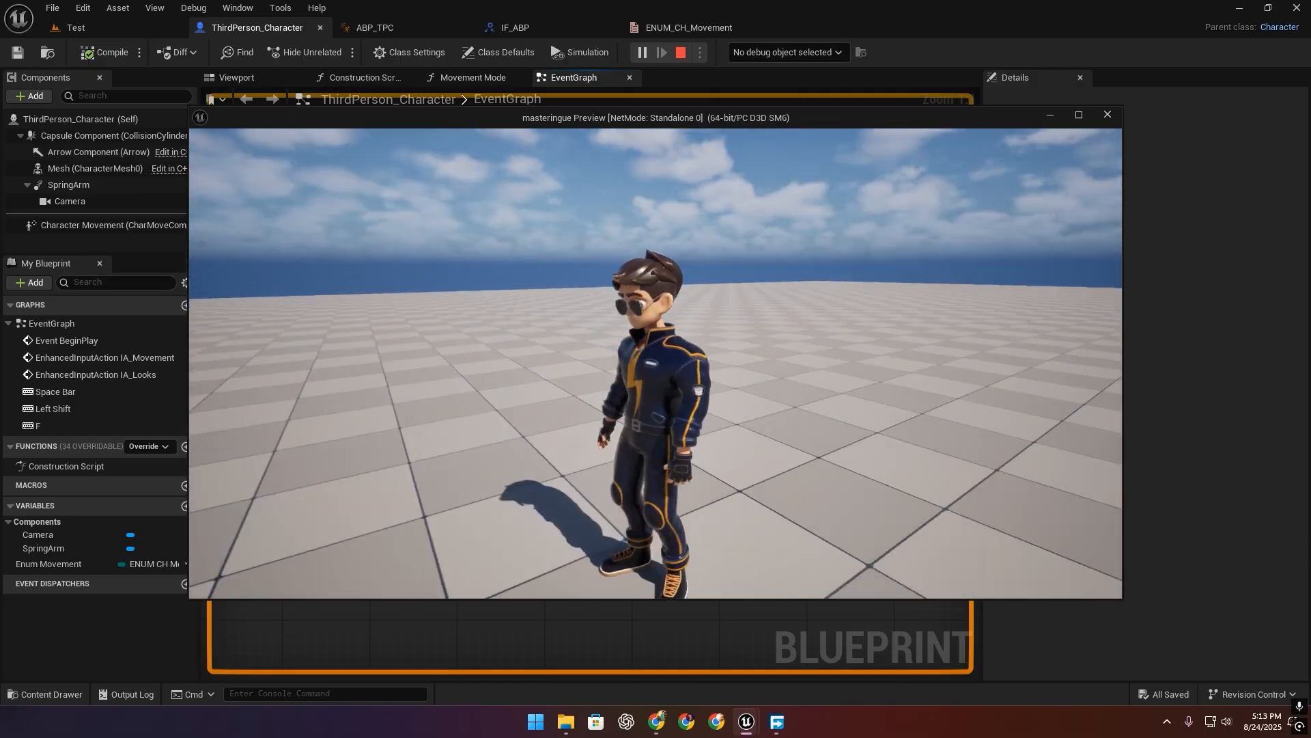
key(space)
key(space)
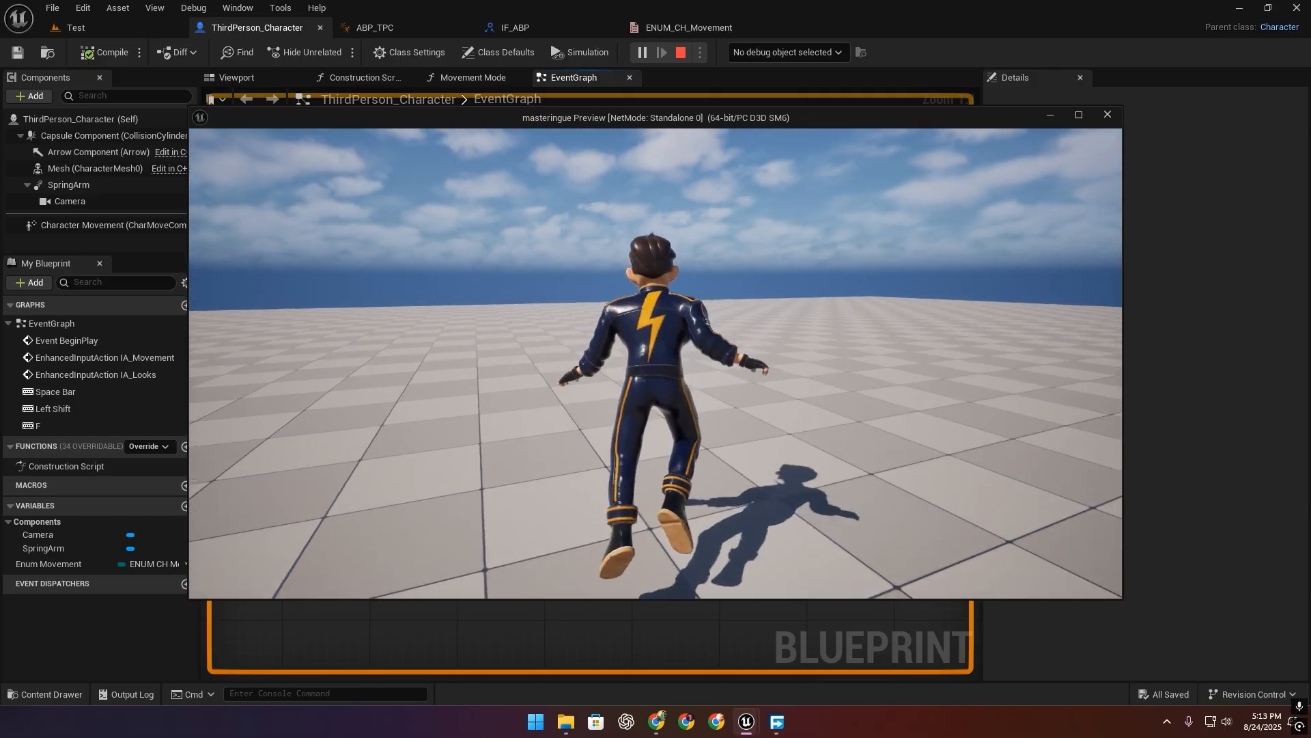
key(f)
key(Escape)
Undo the stray node move and shift the Sequence and its movement input nodes away from EnhancedInputAction IA_Movement to make room.
scroll(658, 263, down, 5)
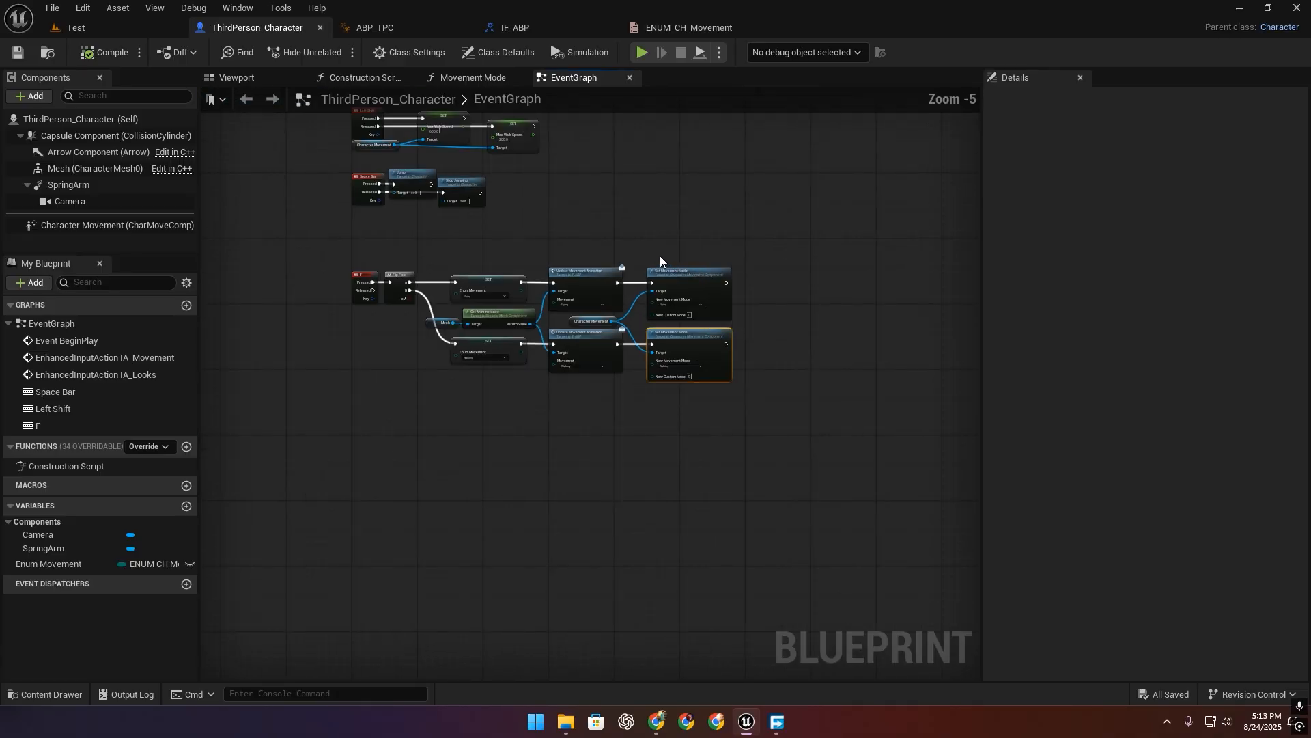
right_drag(532, 483, 506, 310)
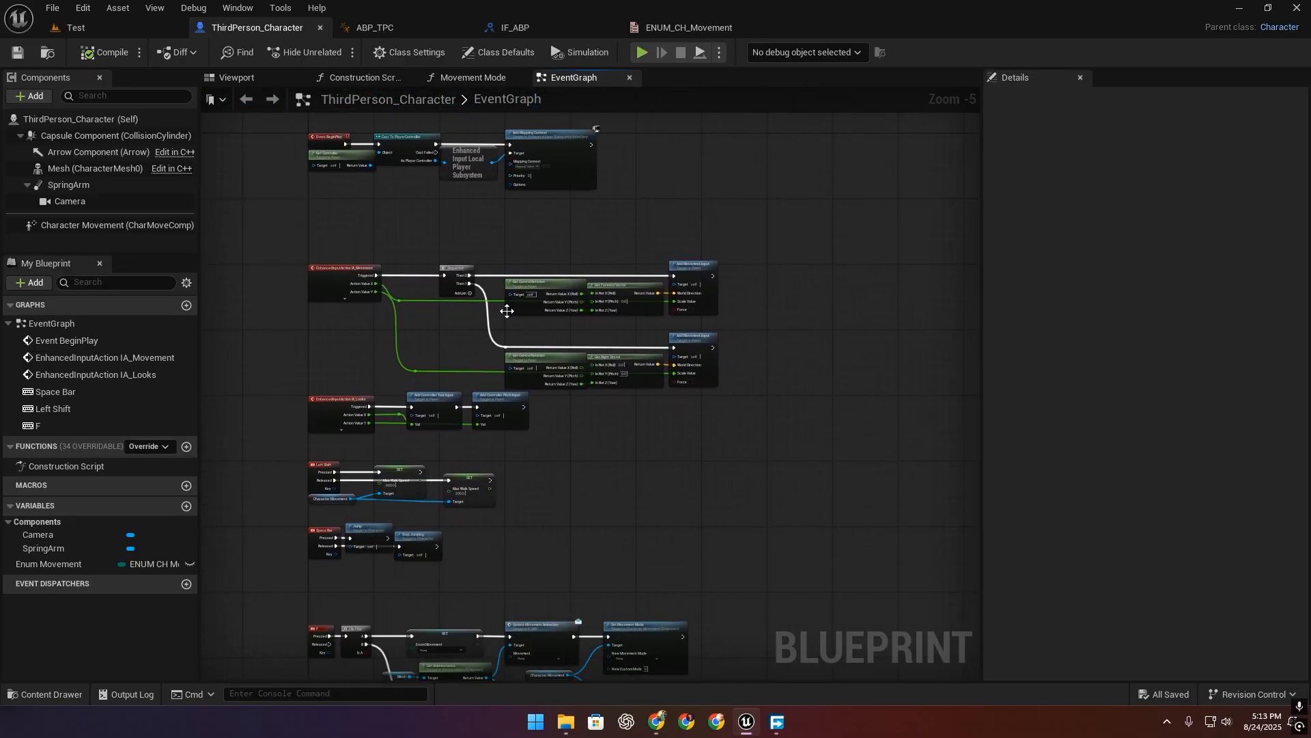
scroll(505, 312, up, 2)
right_drag(381, 302, 351, 358)
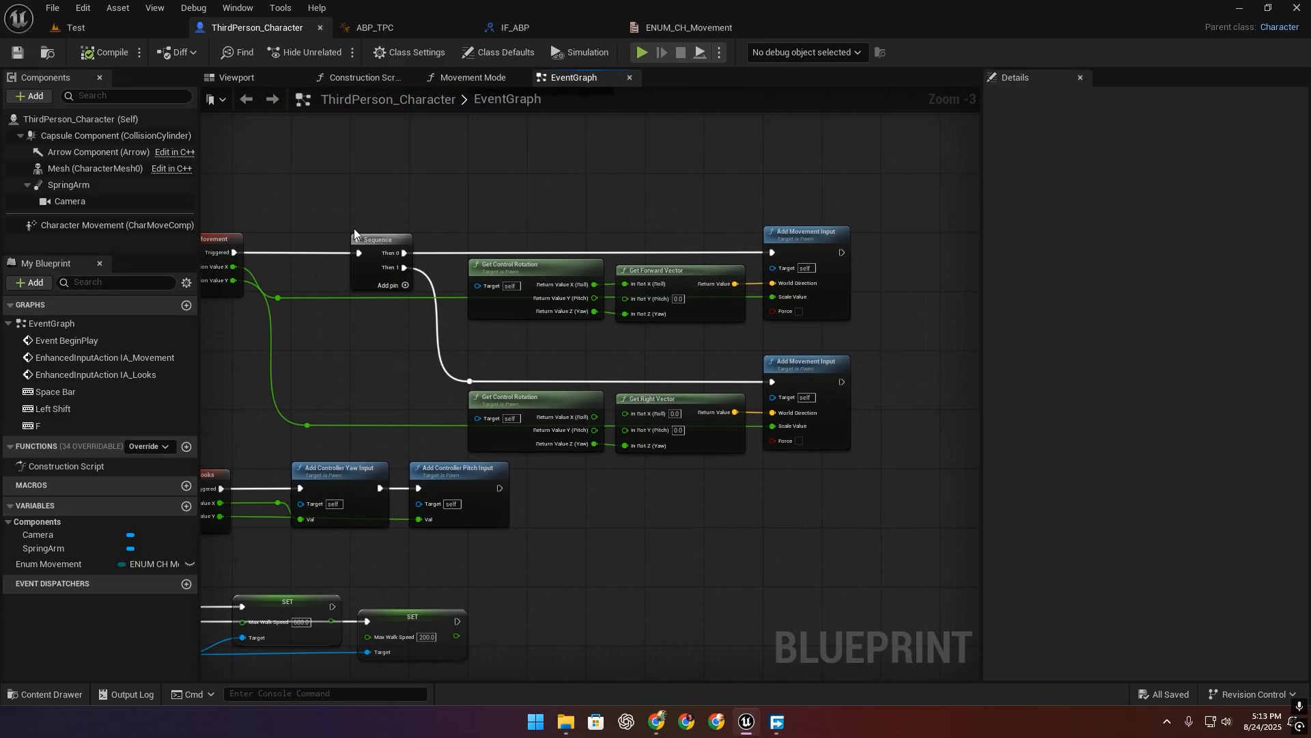
key(ctrl+z)
scroll(458, 332, down, 1)
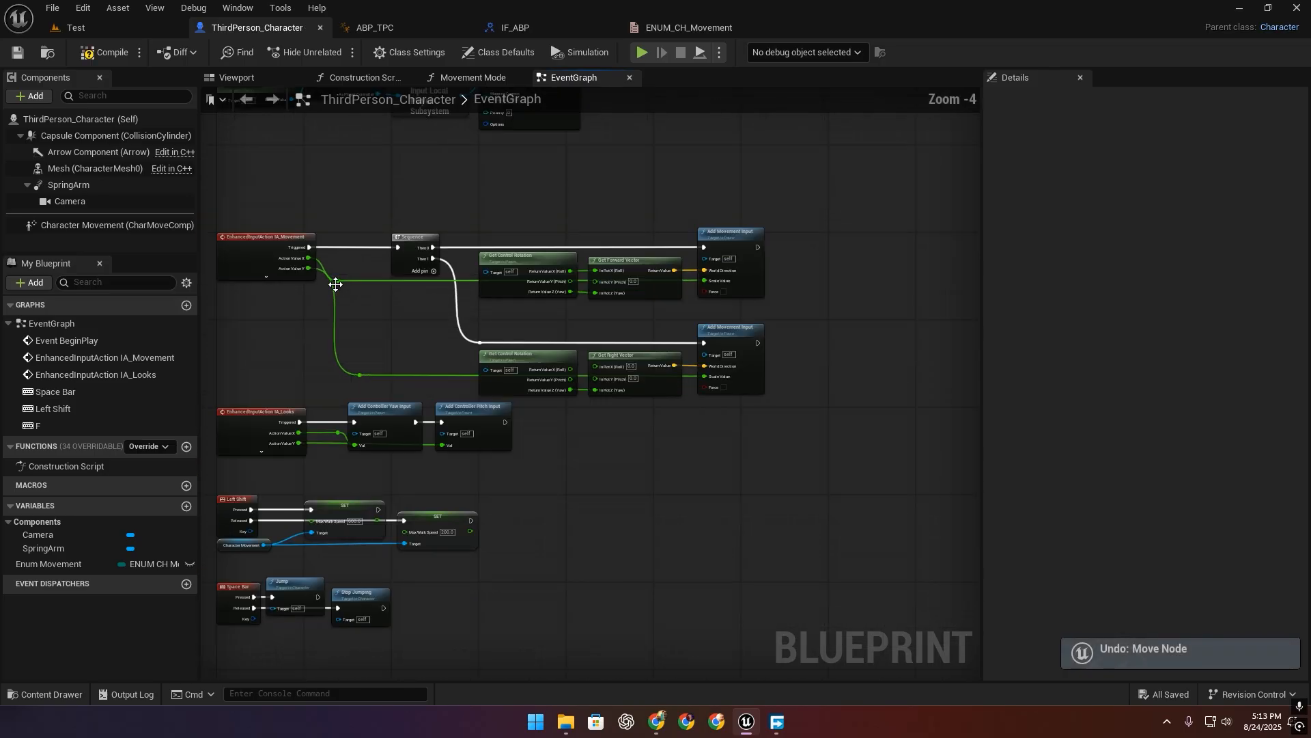
drag(404, 206, 752, 391)
drag(751, 271, 907, 246)
Get the Enum Movement variable beneath the IA_Movement event and create a Switch on ENUM_CH_Movement node from it.
scroll(445, 389, up, 3)
right_drag(445, 390, 653, 510)
drag(86, 566, 430, 377)
click(322, 384)
scroll(366, 401, up, 1)
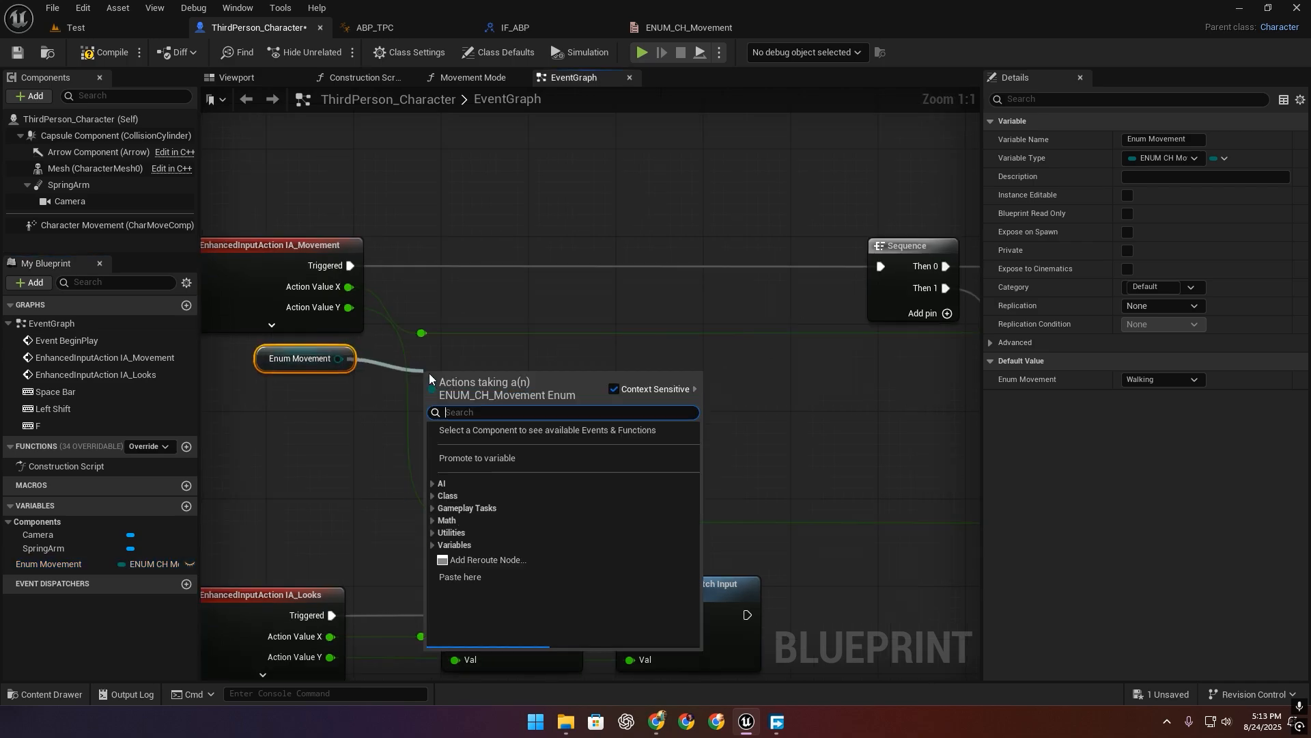
text(sw)
click(583, 467)
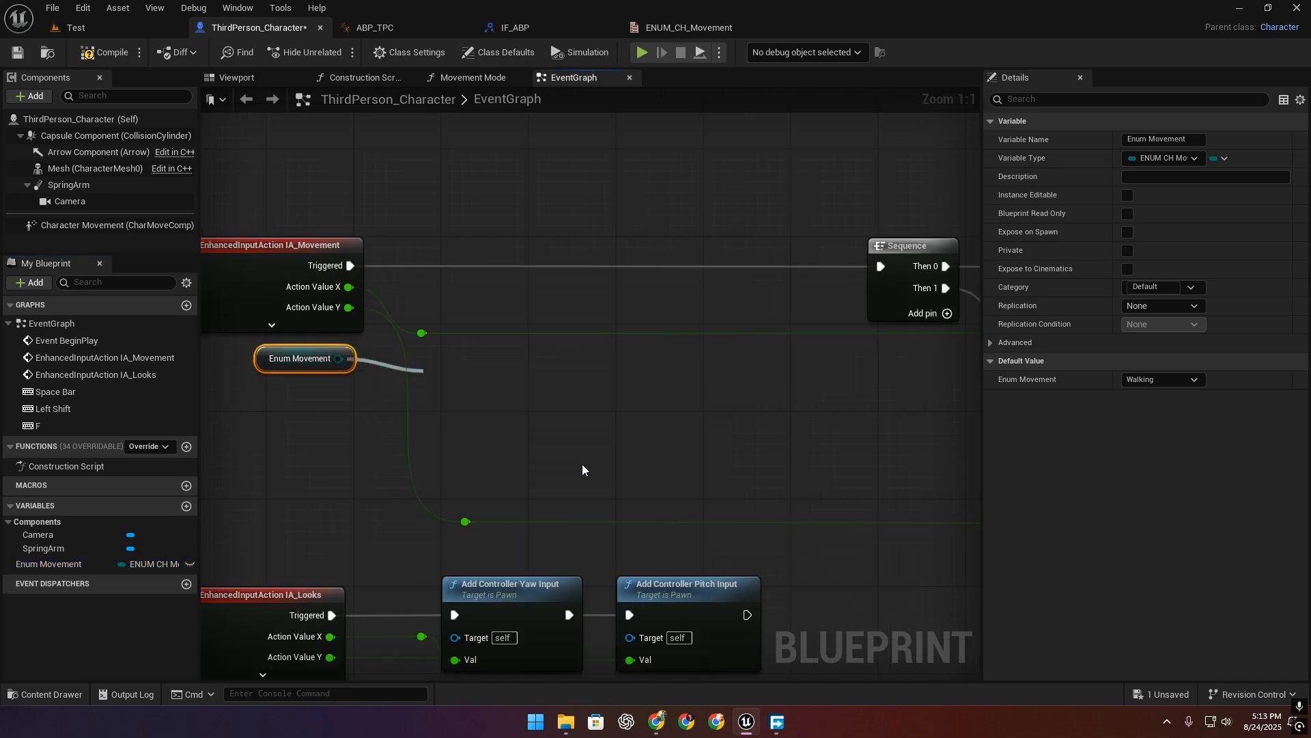
Wire the IA_Movement Triggered output through the Switch, its Walking output to Sequence, and place Enum Movement beneath the Switch.
drag(522, 382, 515, 256)
drag(350, 266, 444, 267)
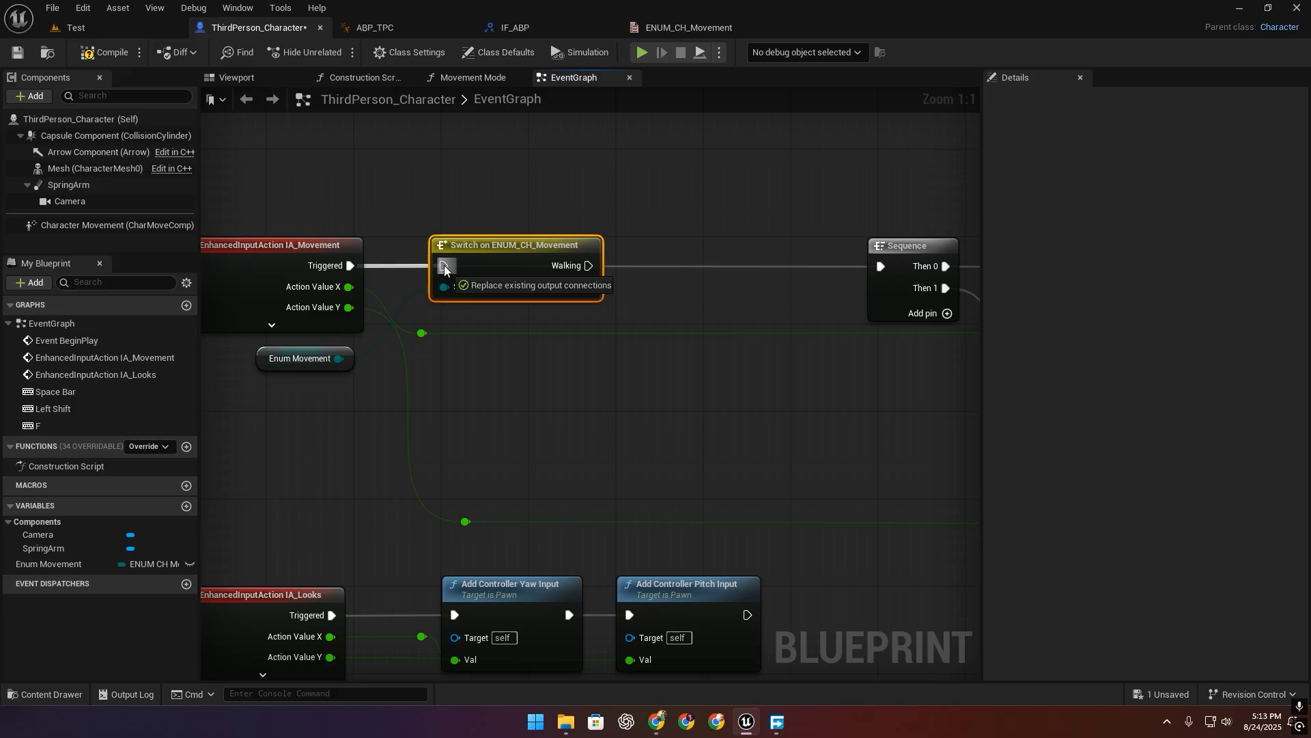
drag(588, 266, 881, 266)
right_drag(642, 374, 518, 378)
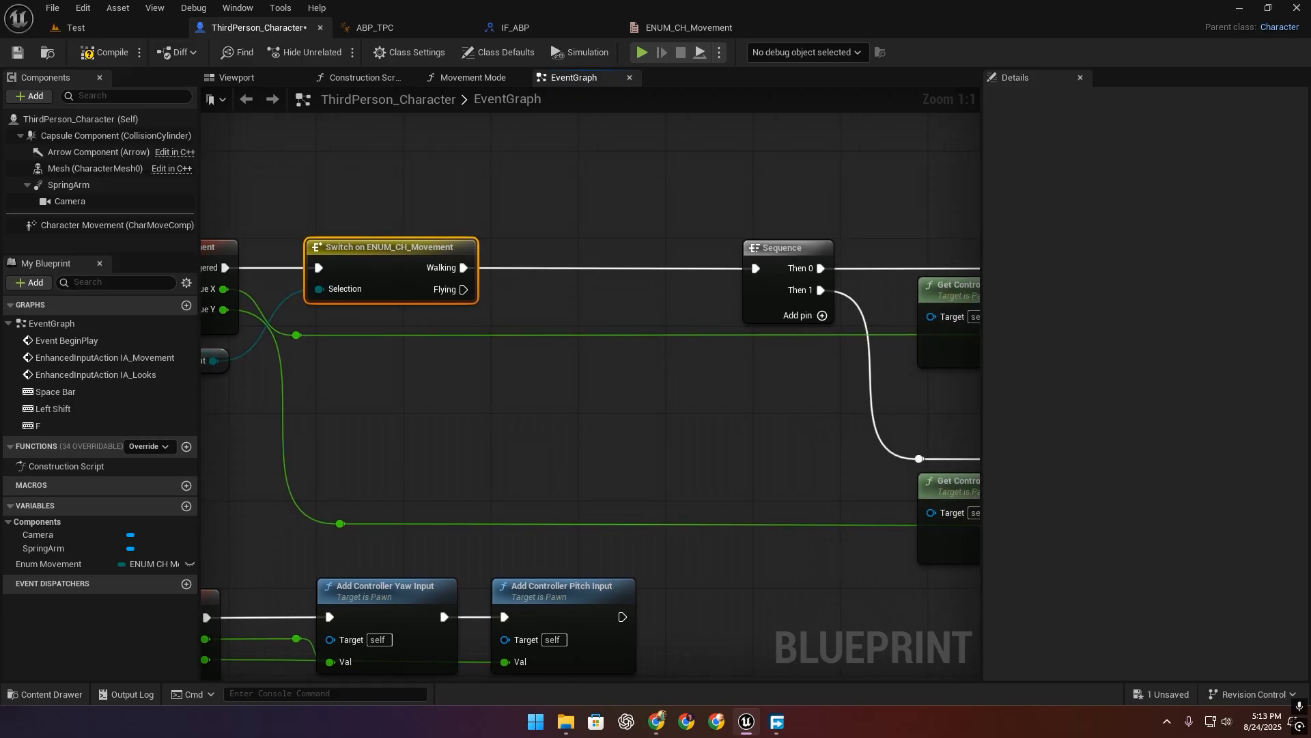
right_drag(338, 436, 515, 435)
drag(330, 377, 506, 334)
Copy the forward Get Control Rotation and Add Movement Input nodes and paste them beneath the Switch on ENUM_CH_Movement.
right_drag(740, 489, 521, 489)
click(710, 193)
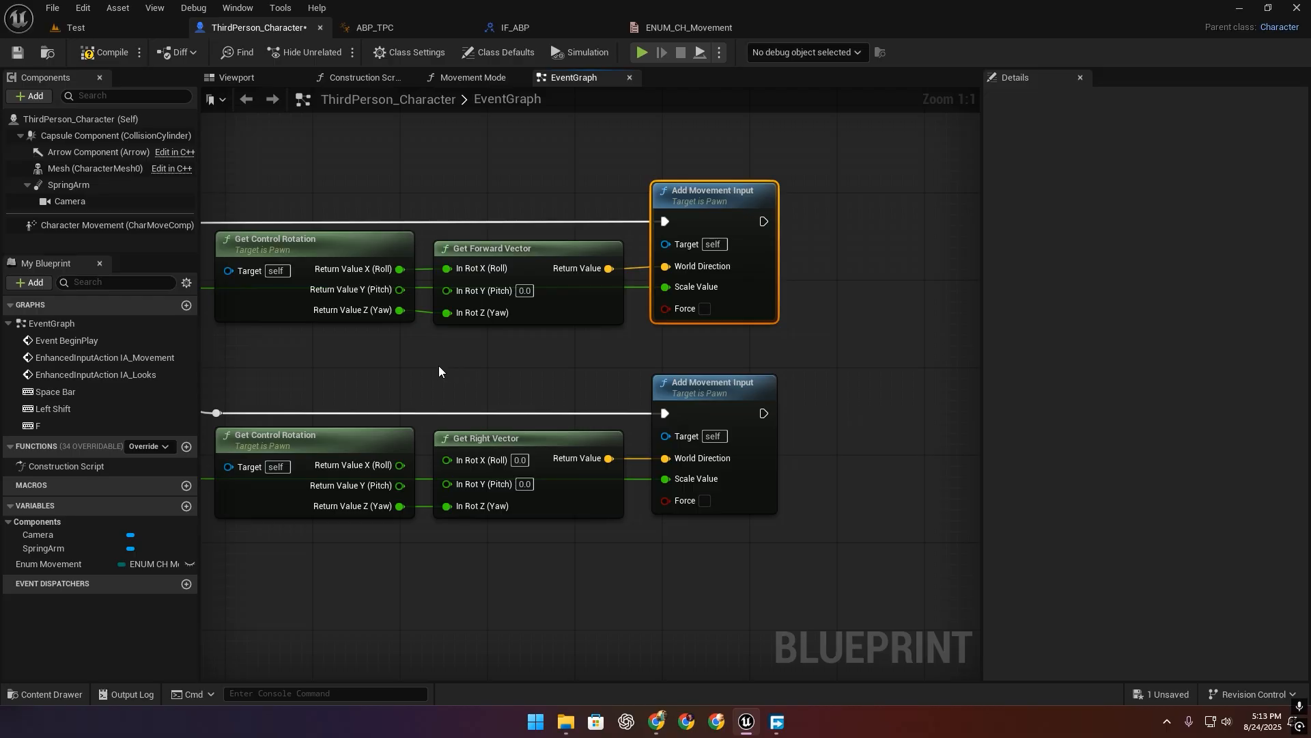
right_drag(439, 367, 595, 393)
click(495, 266)
ctrl+click(870, 228)
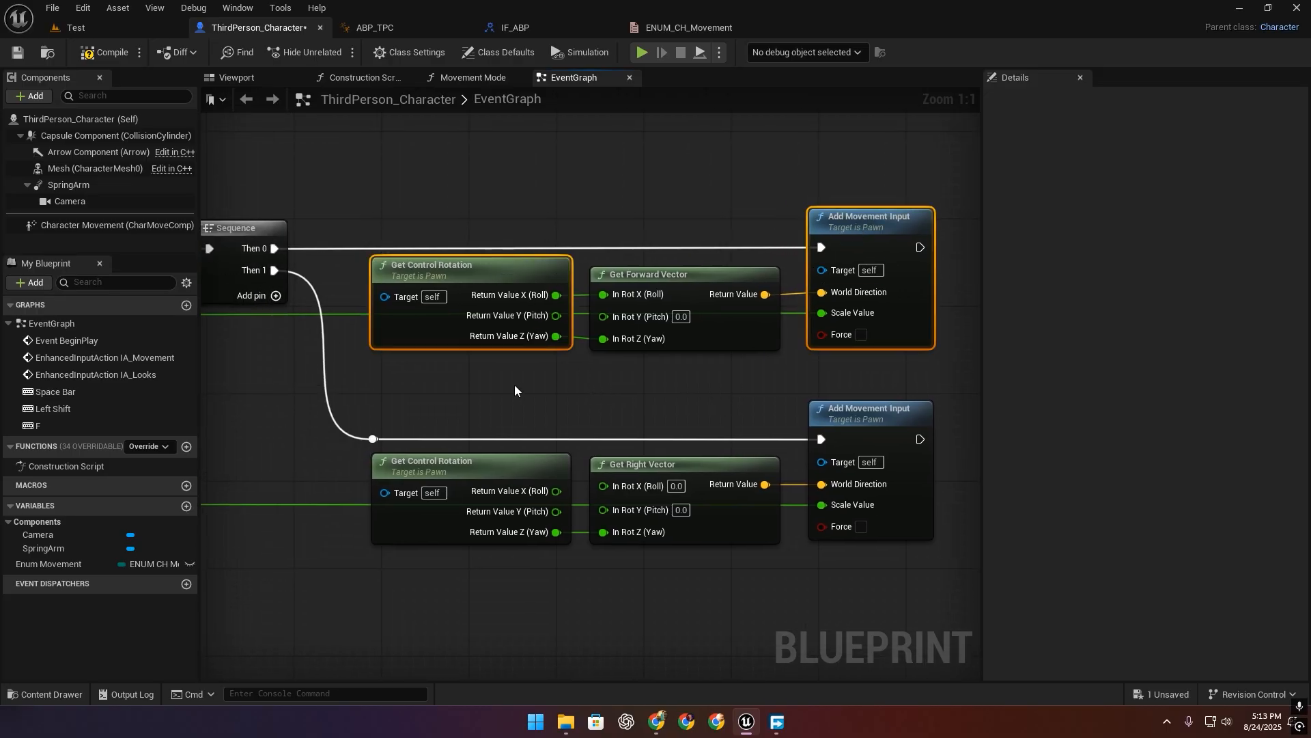
right_drag(515, 386, 853, 382)
right_drag(297, 380, 688, 358)
key(ctrl+v)
drag(506, 419, 627, 345)
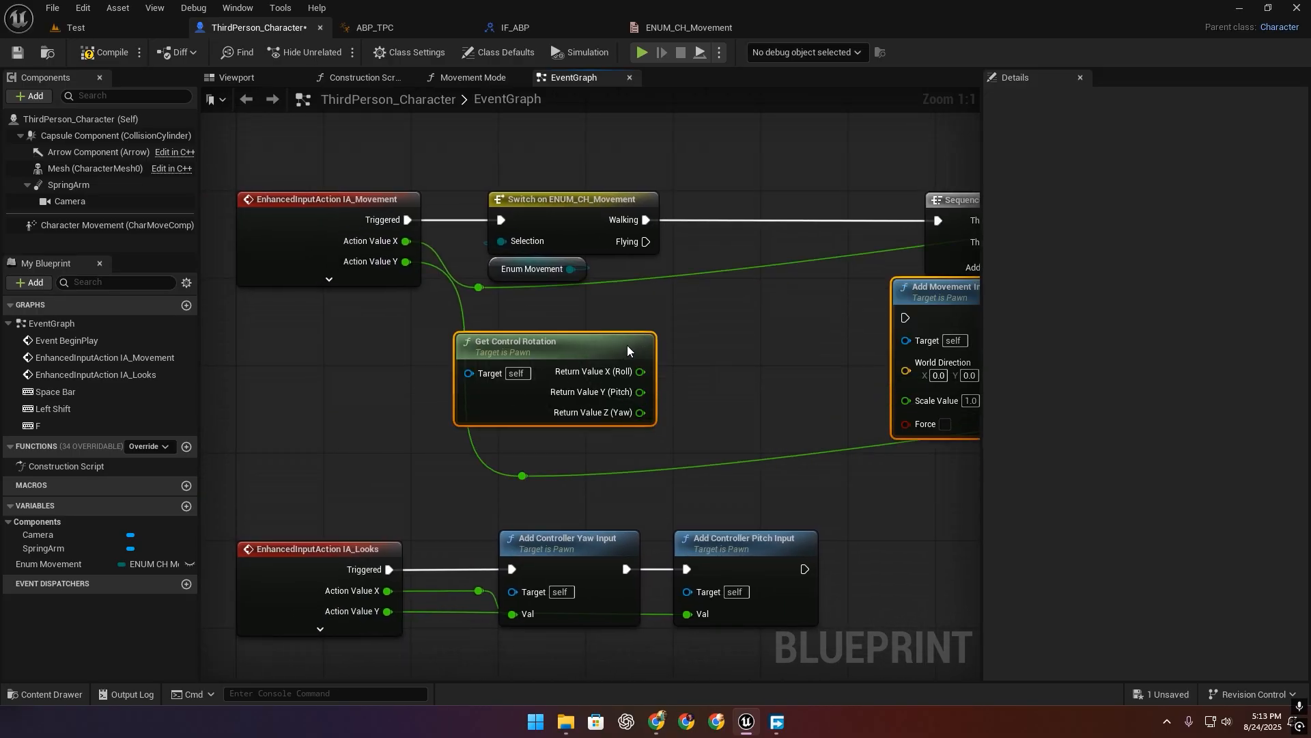
Delete the pasted Get Control Rotation node and connect the Switch's Flying output to the pasted Add Movement Input.
right_click(646, 374)
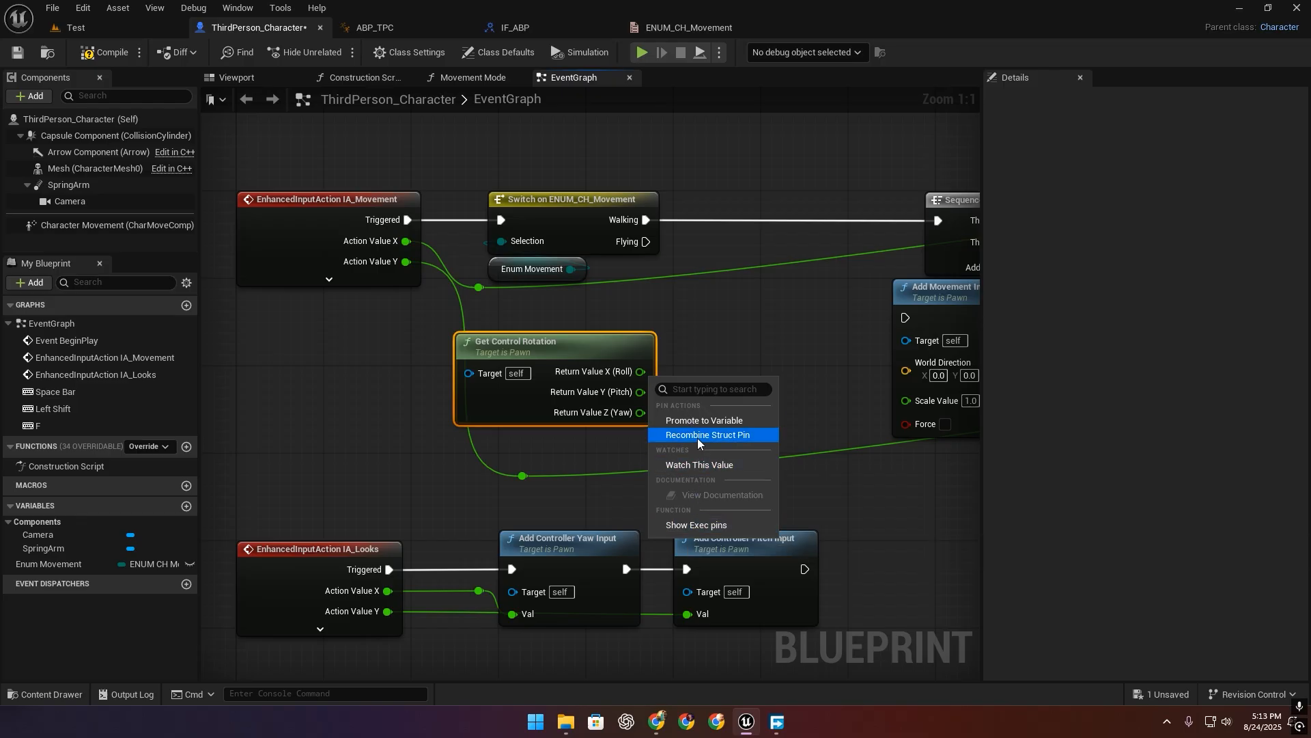
drag(715, 324, 604, 400)
key(Delete)
right_drag(738, 311, 563, 353)
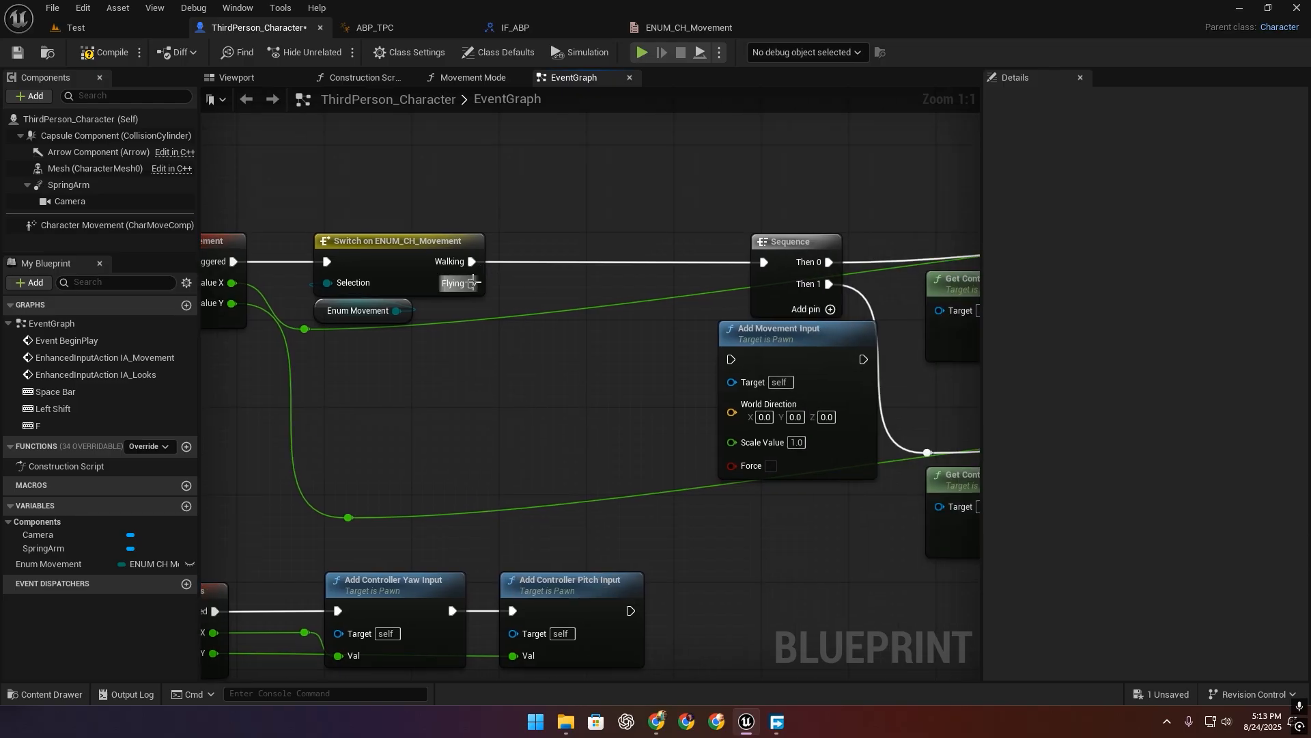
drag(472, 281, 642, 369)
Add a Get Control Rotation node, feed it through Get Rotation X Vector into the flying Add Movement Input's World Direction, and tidy both nodes.
right_drag(508, 449, 469, 392)
right_click(469, 392)
text(get co)
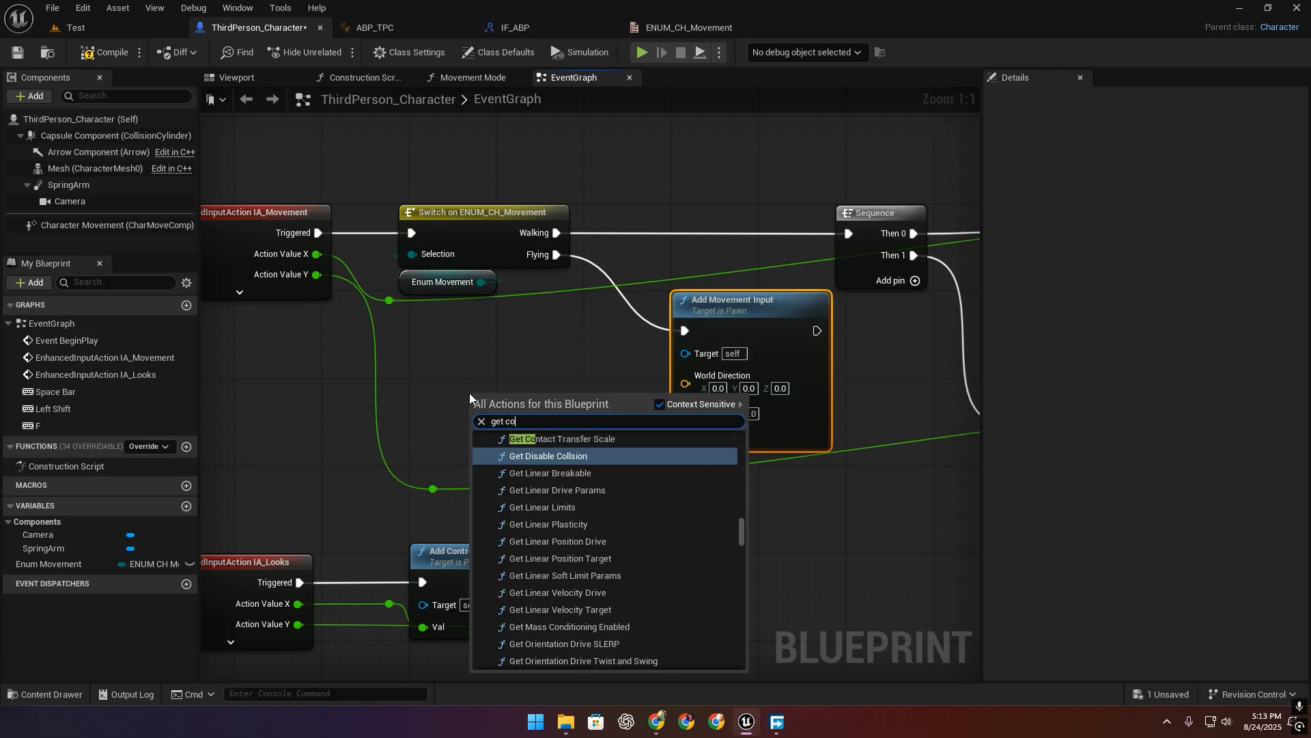
text(ntrol)
key(Up)
key(Return)
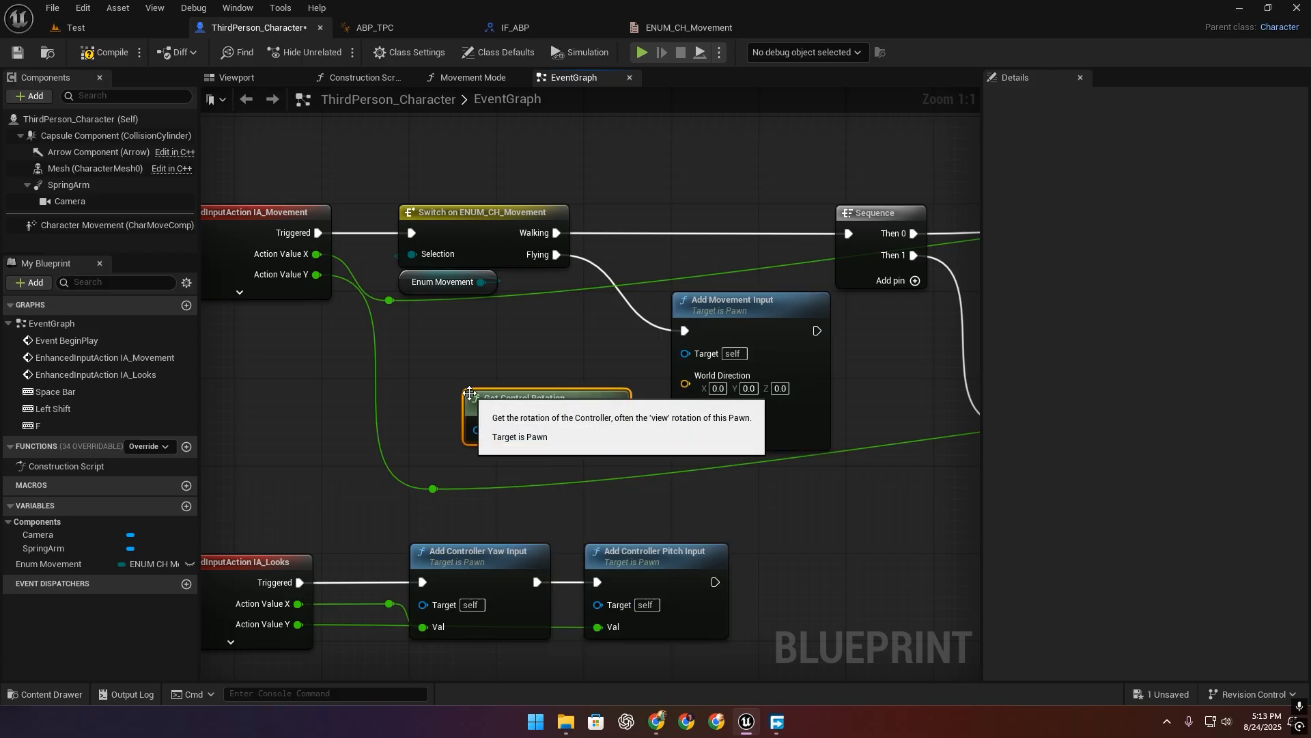
drag(590, 429, 684, 383)
drag(569, 401, 526, 402)
shift+click(615, 343)
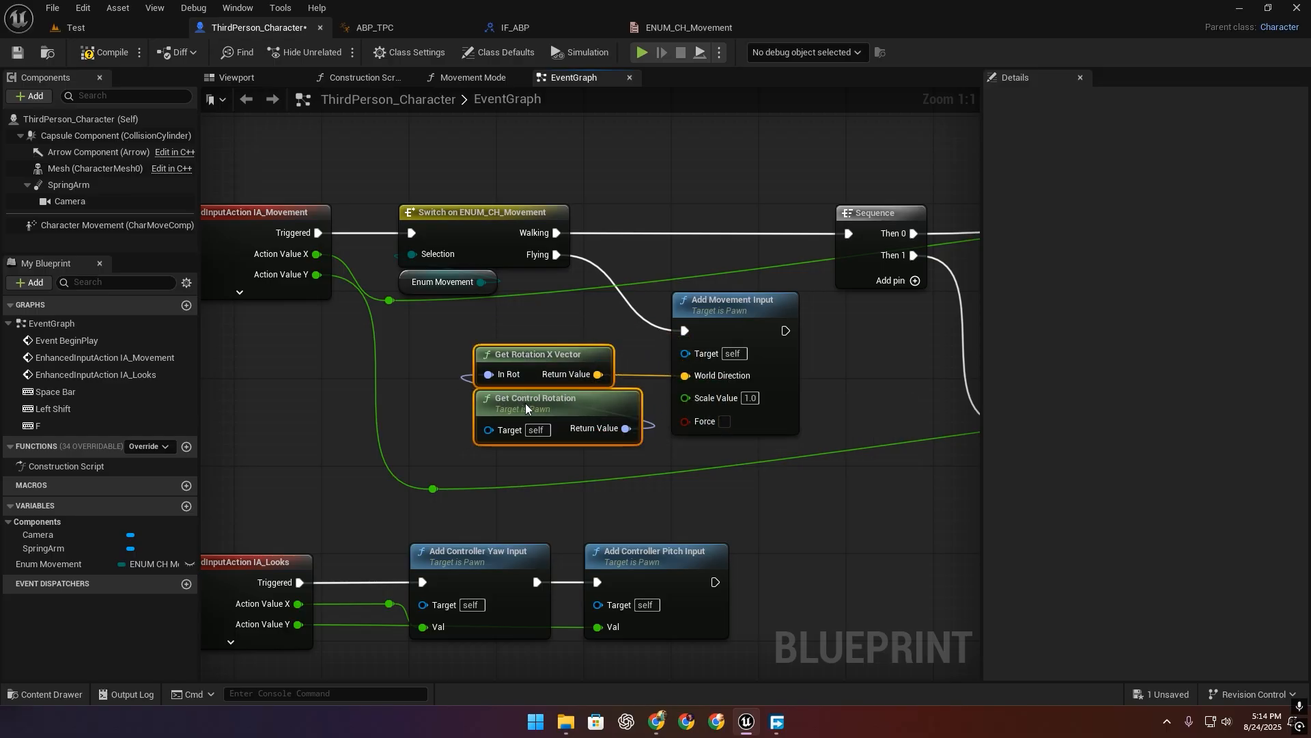
Compile and save ThirdPerson_Character, and play the level to test flying the character up and down along the view direction.
scroll(352, 285, down, 5)
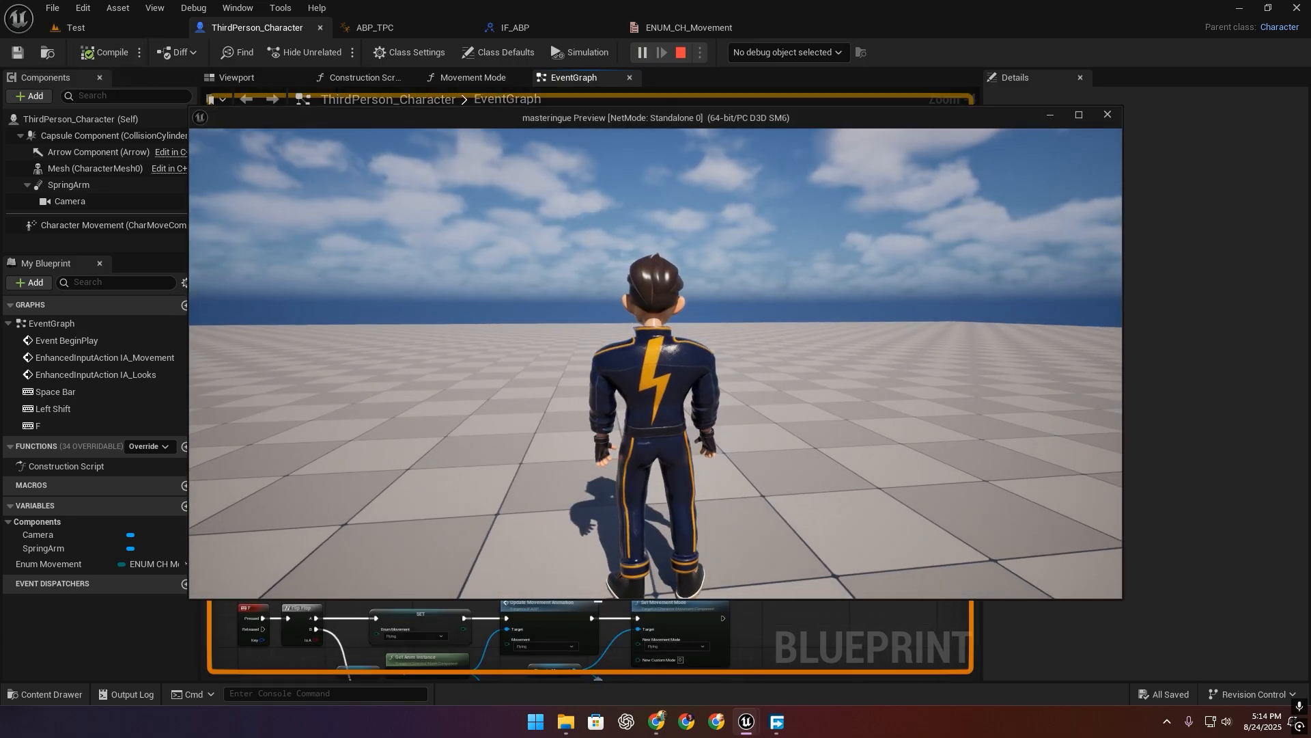
key(f)
key(w)
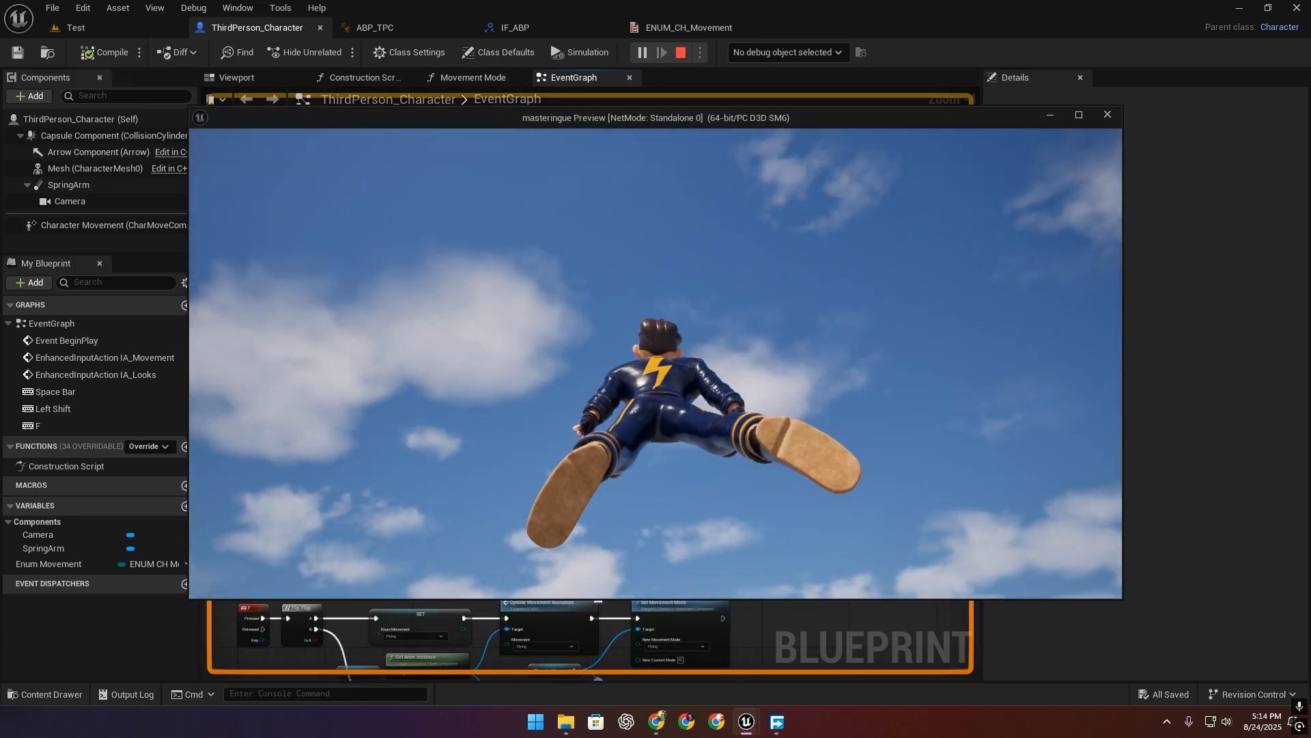
key(w)
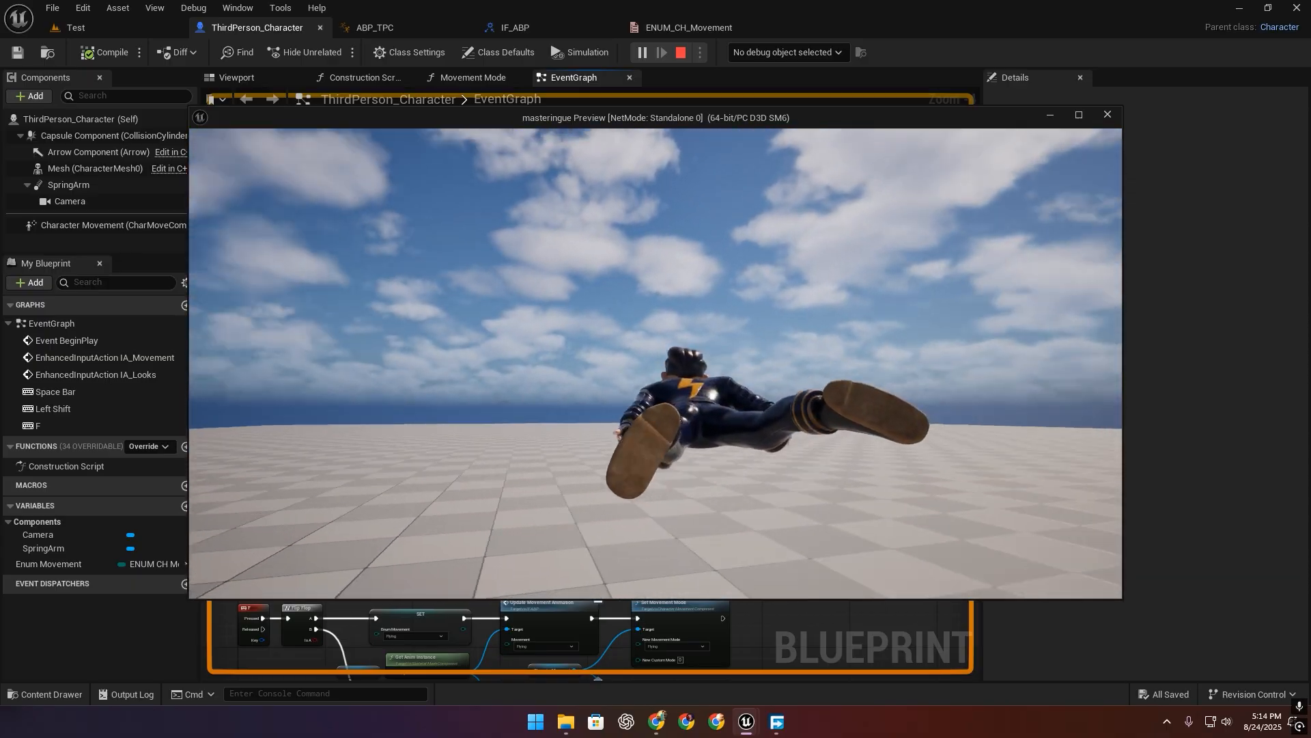
key(f)
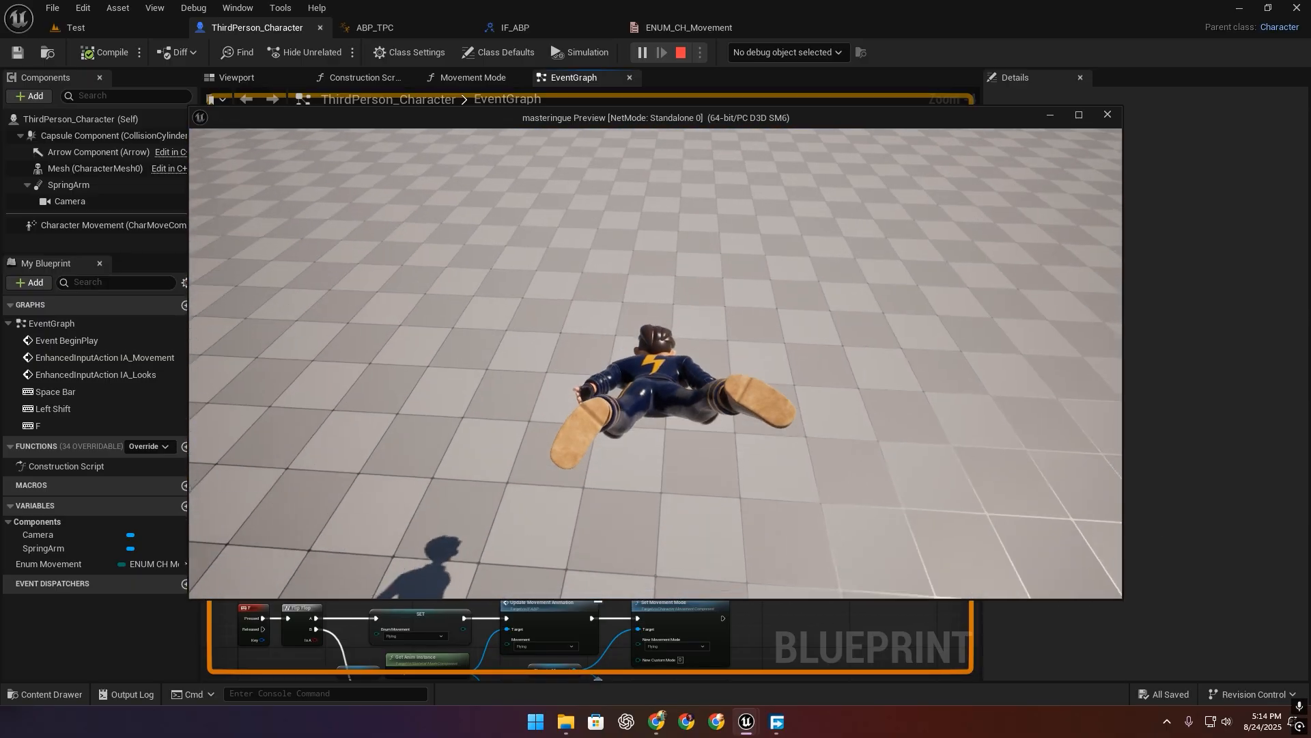
key(Escape)
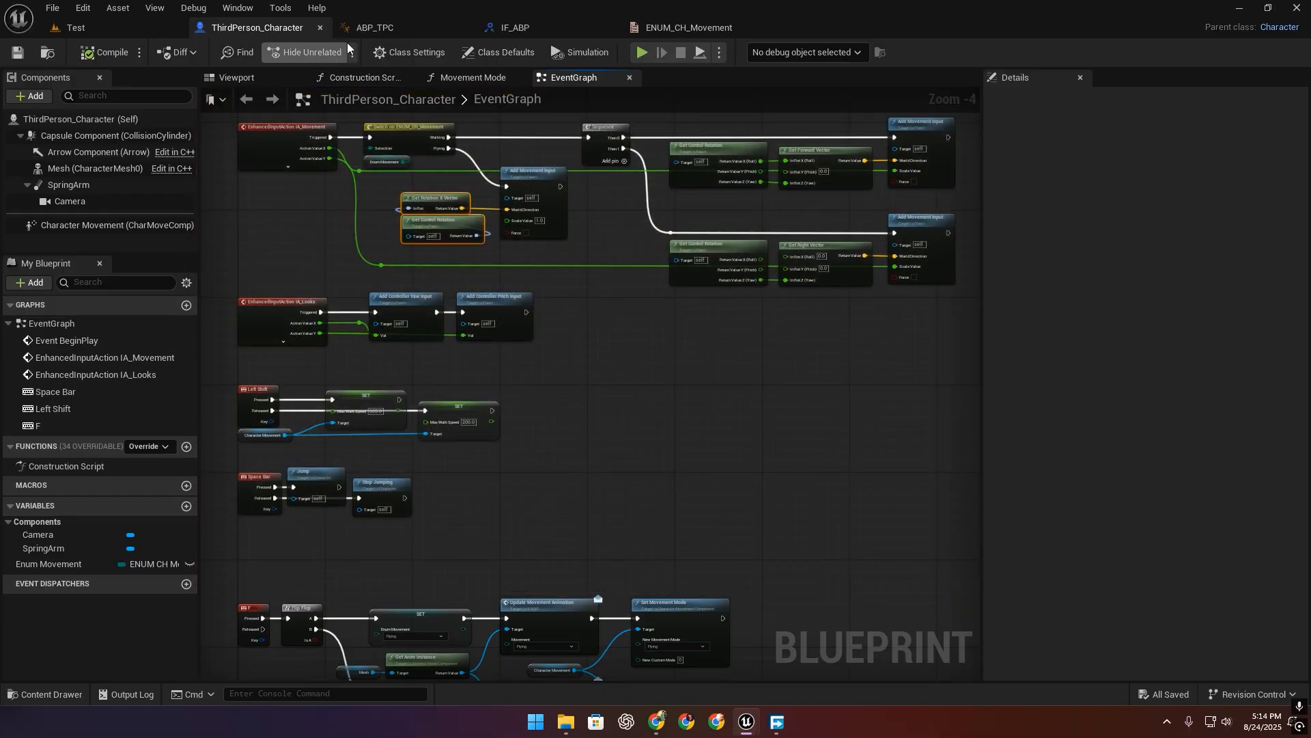
In ABP_TPC's AnimGraph, set the Default, Walking and Flying Blend Times of the ENUM_CH_Movement Blend Poses node to 0.5.
click(369, 28)
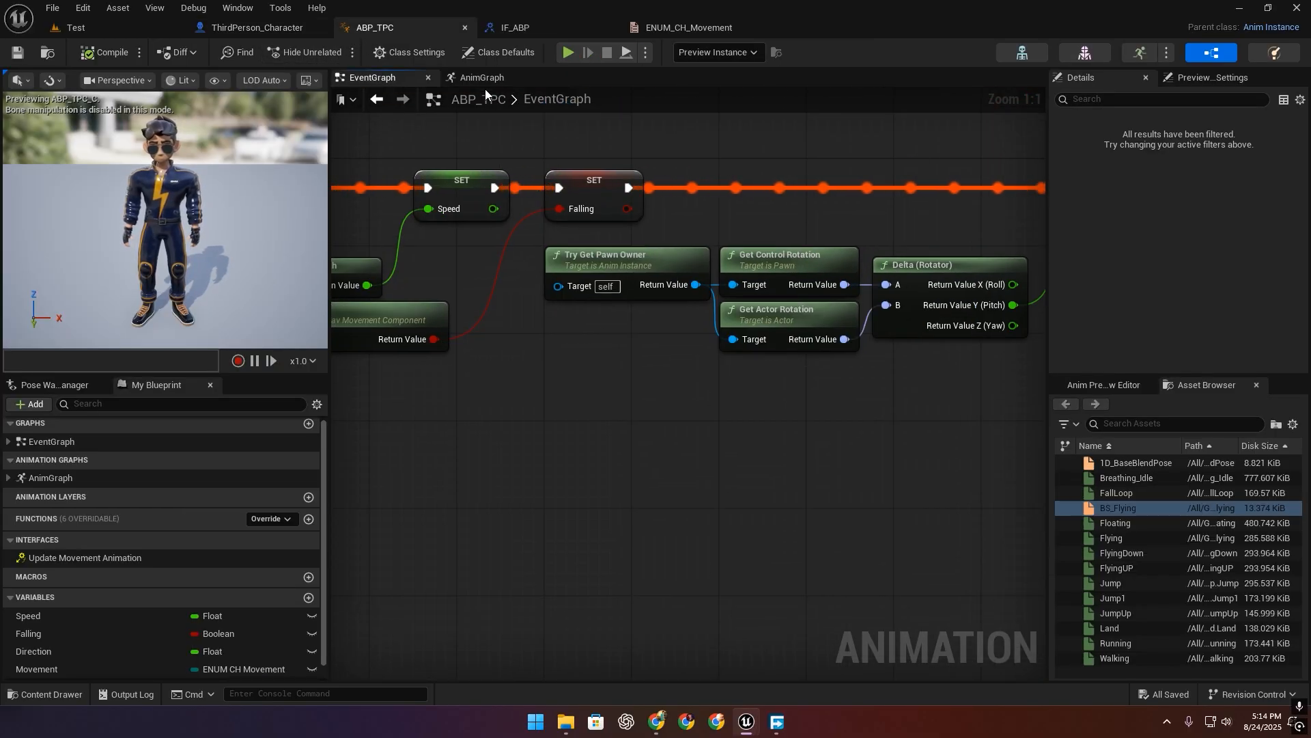
click(483, 80)
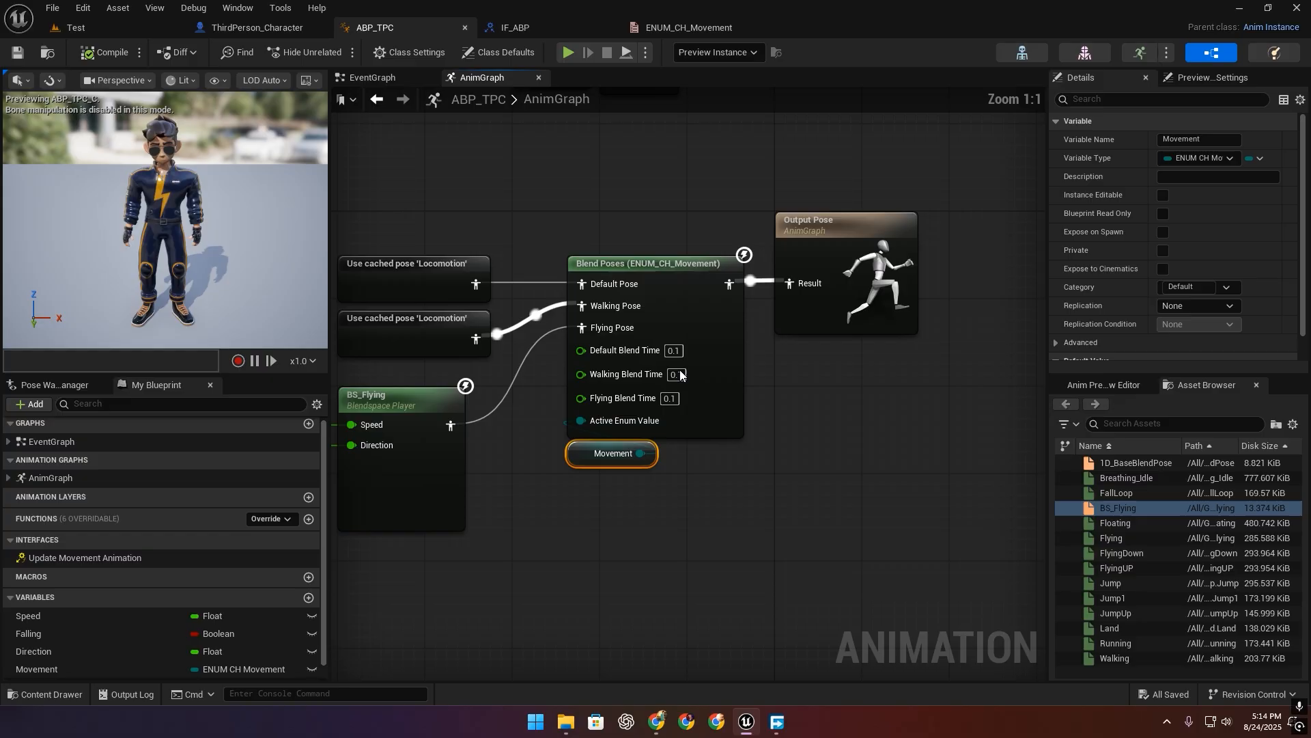
click(669, 398)
text(.5)
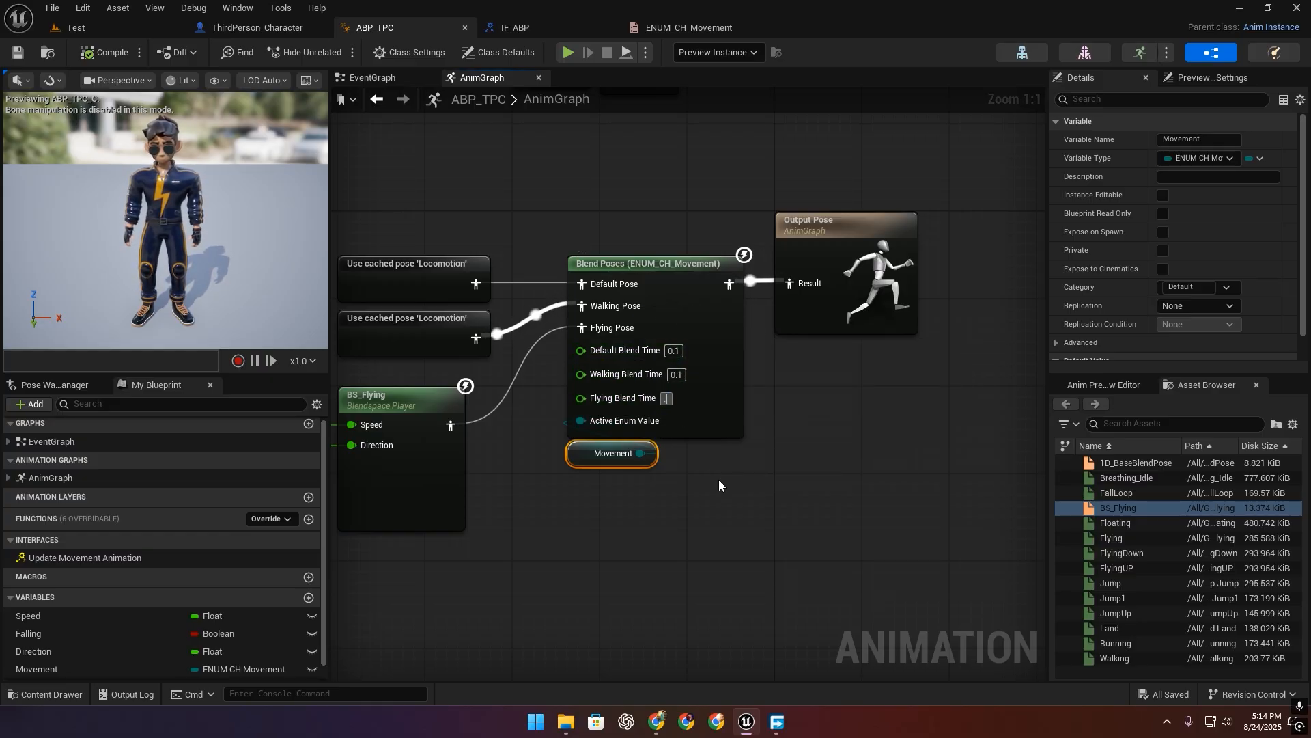
click(676, 375)
text(.5)
click(676, 351)
text(.5)
click(826, 412)
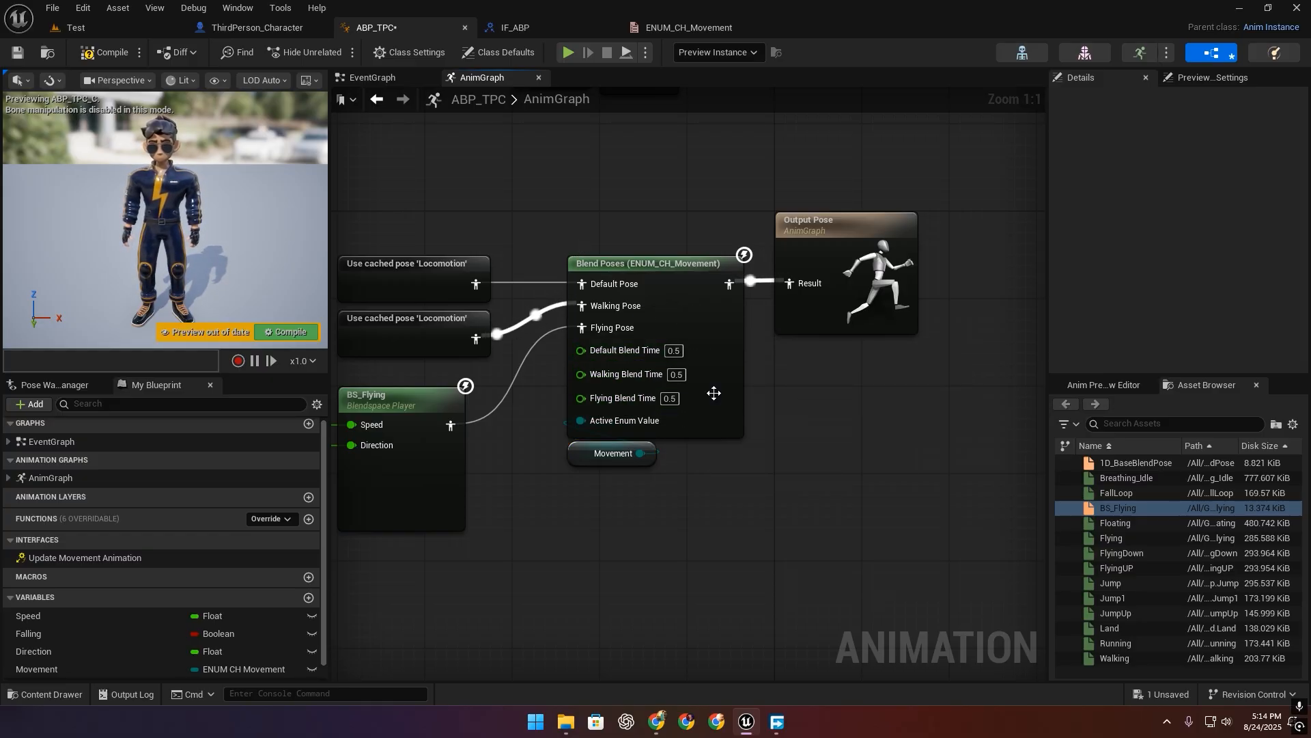
Play the Test level to check the pose blending while walking and flying, and stop the session.
click(132, 24)
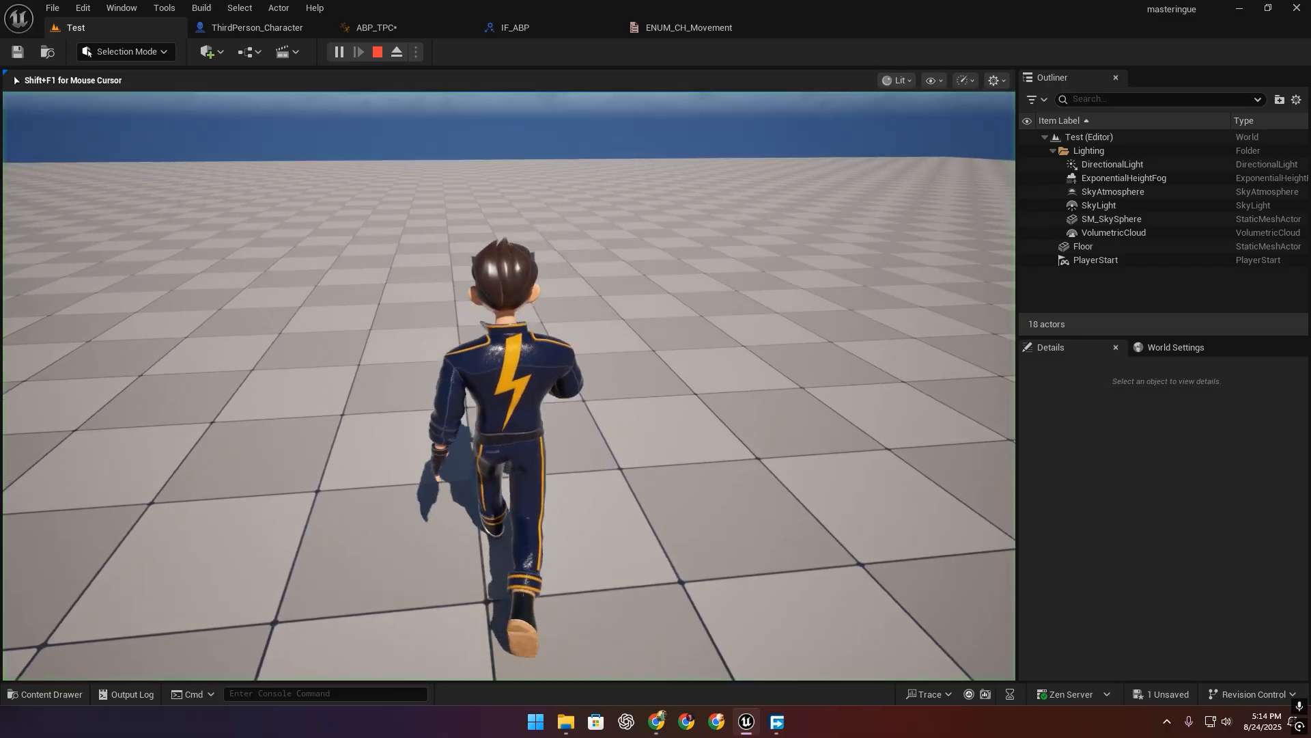
key(w)
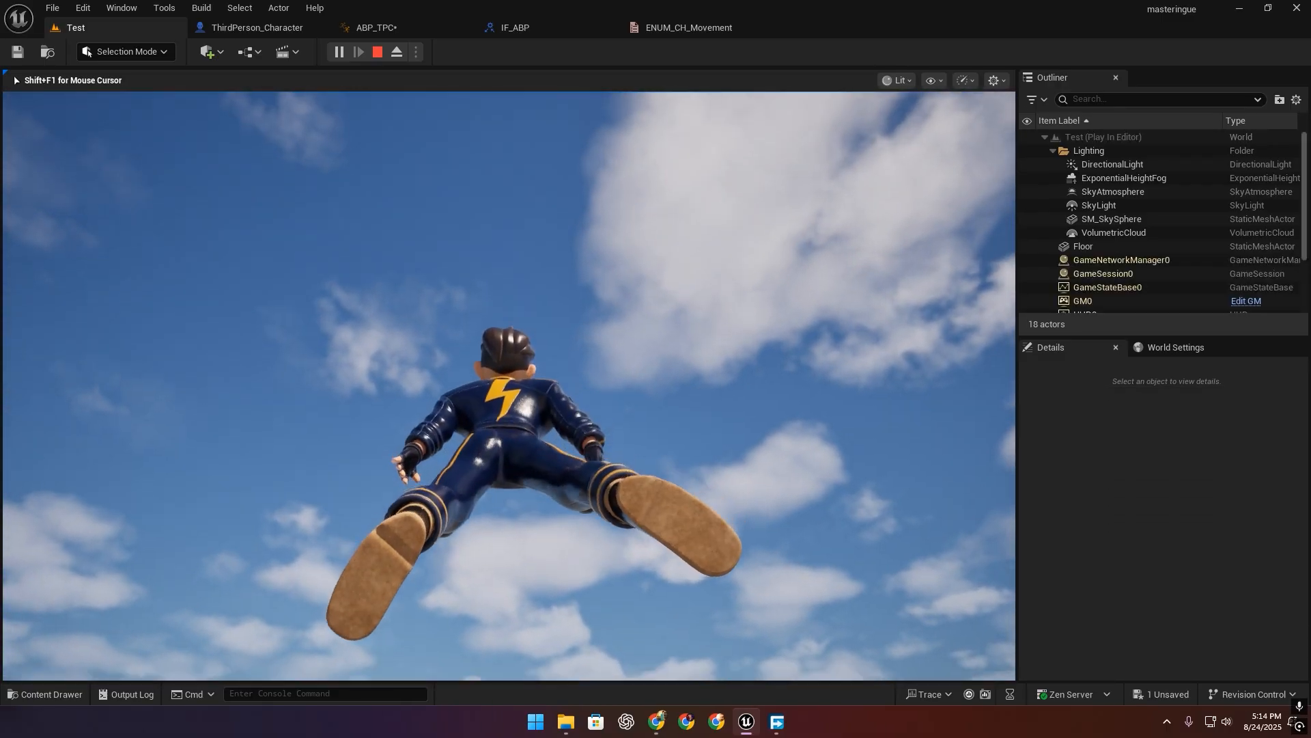
key(w)
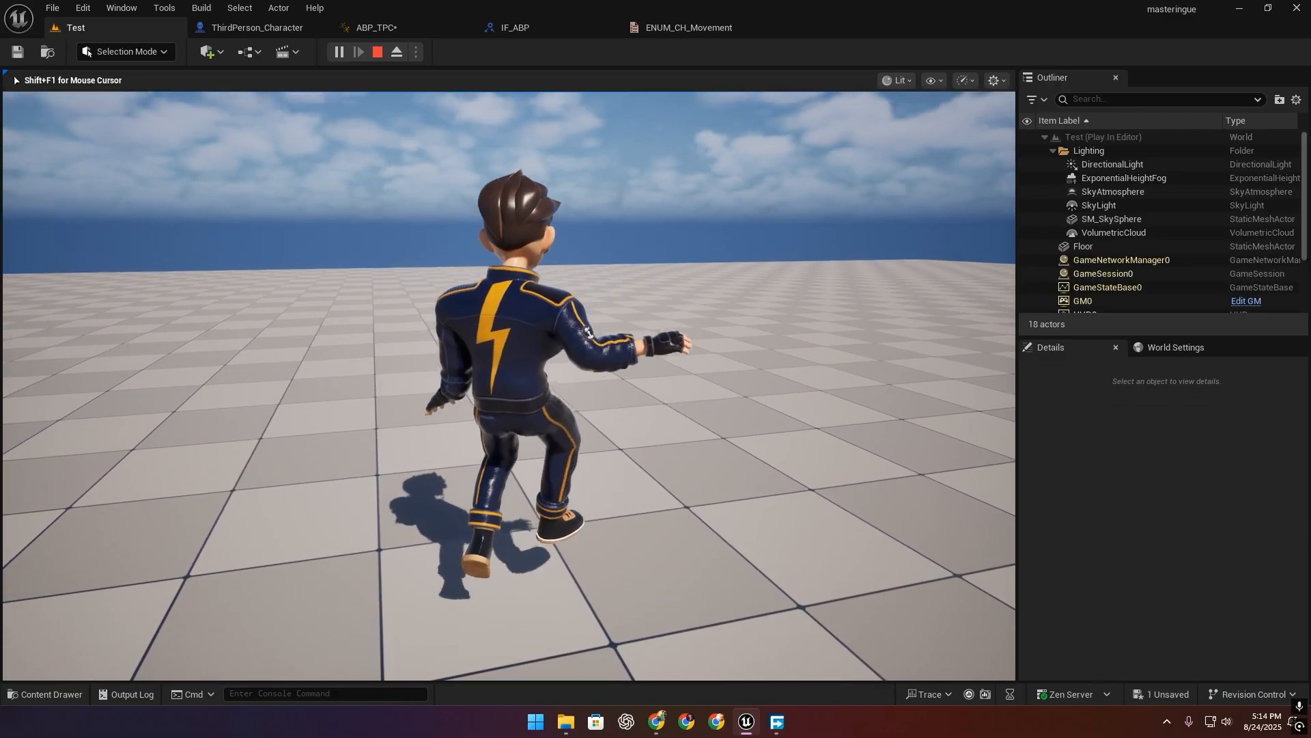
key(space)
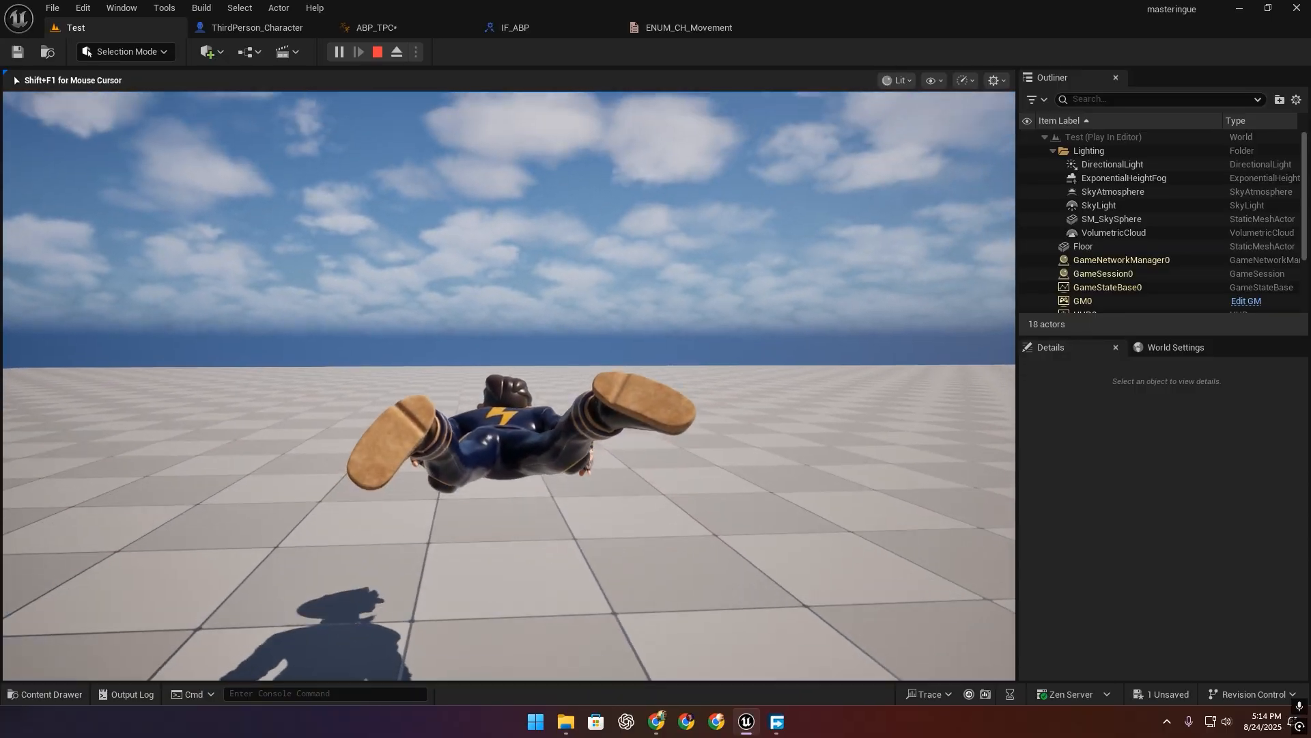
key(w)
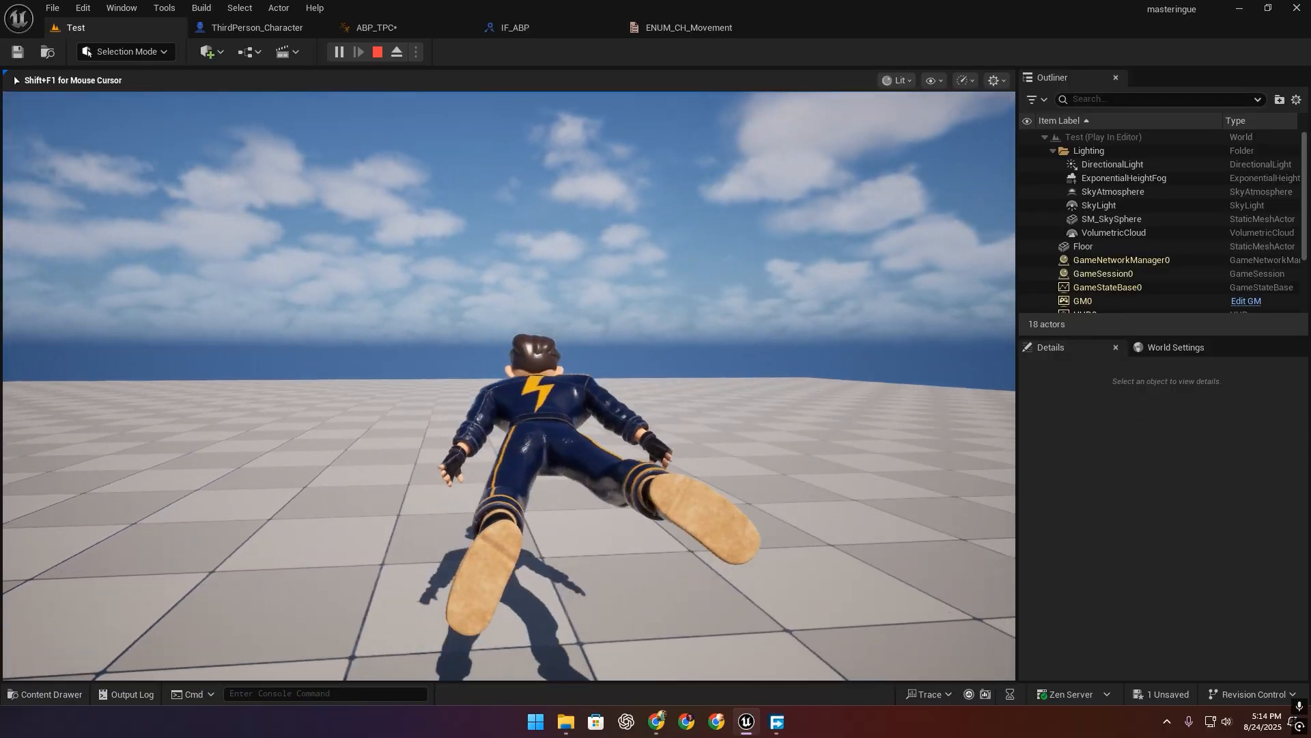
key(Escape)
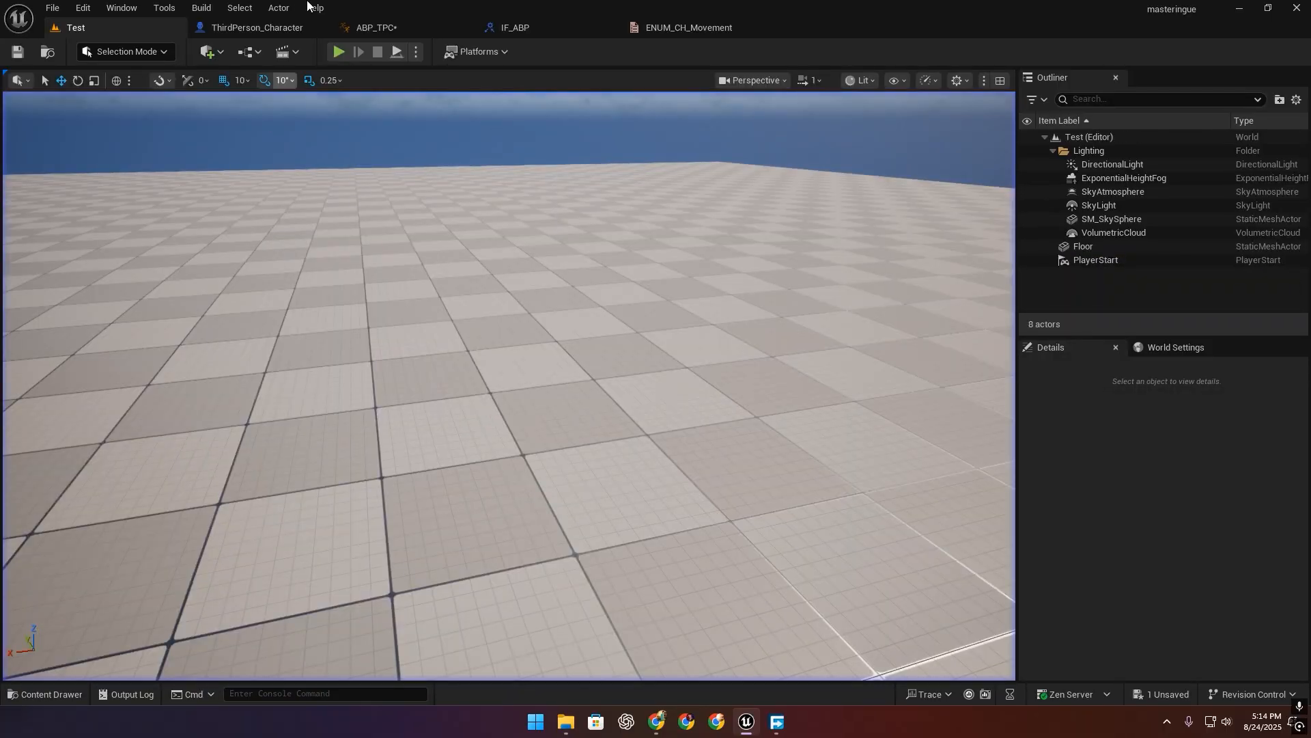
Open the BS_Flying blend space from ABP_TPC's AnimGraph and set its sample smoothing Weight Speed to 1.0.
click(395, 30)
scroll(567, 444, up, 4)
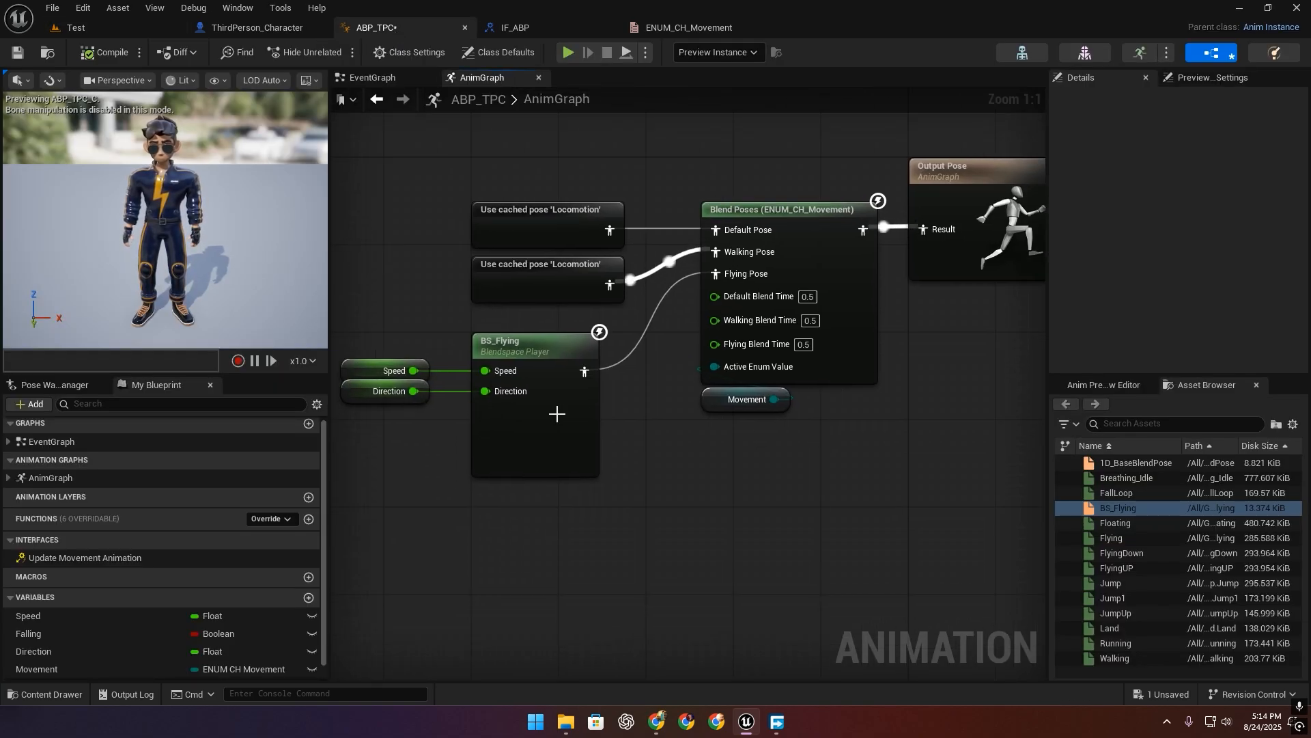
click(552, 417)
double_click(552, 417)
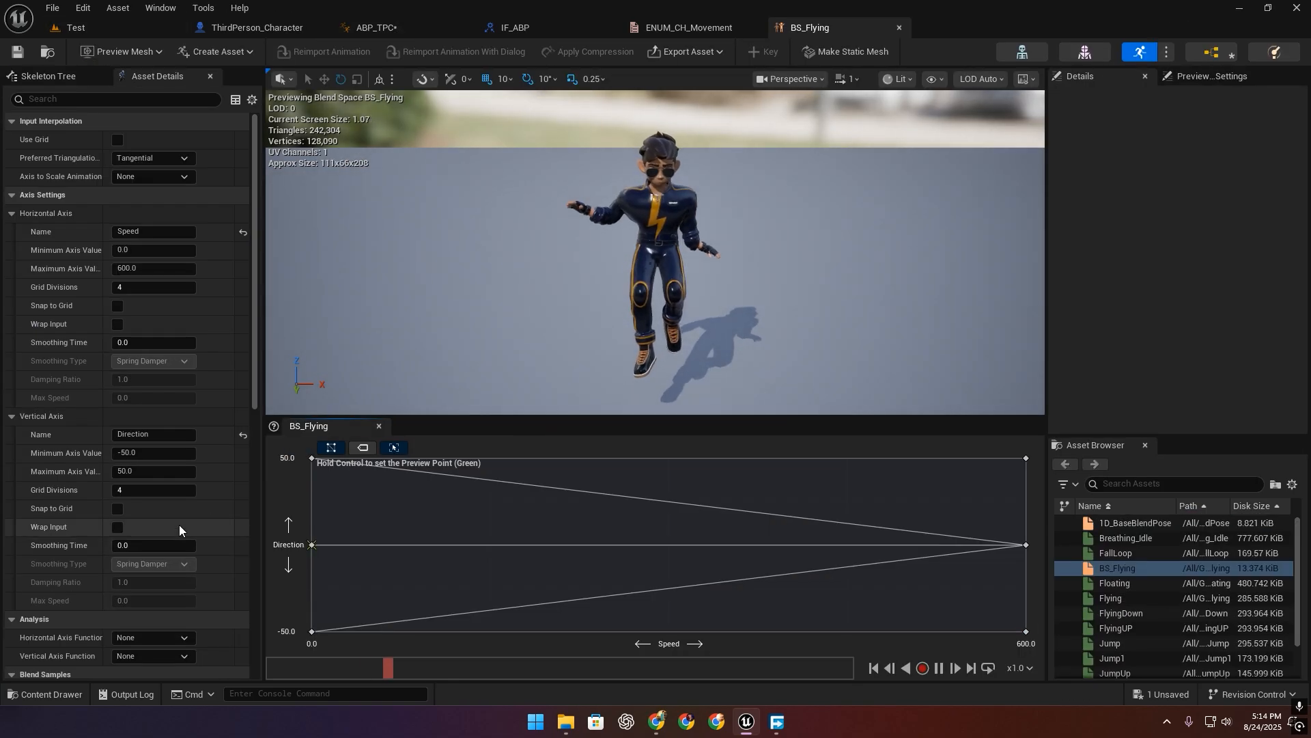
scroll(179, 524, down, 10)
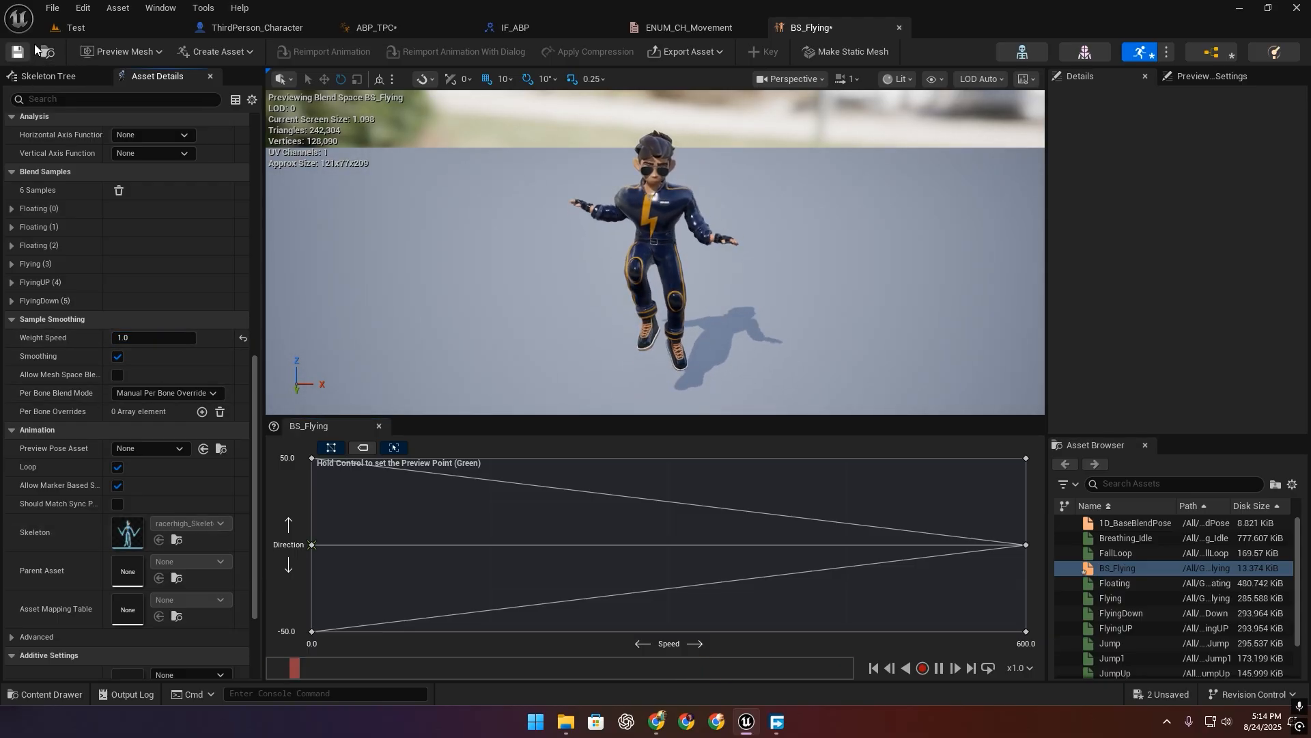
Play the Test level to check the smoothed flying animations while moving forward and backward, and stop the session.
click(76, 27)
click(339, 52)
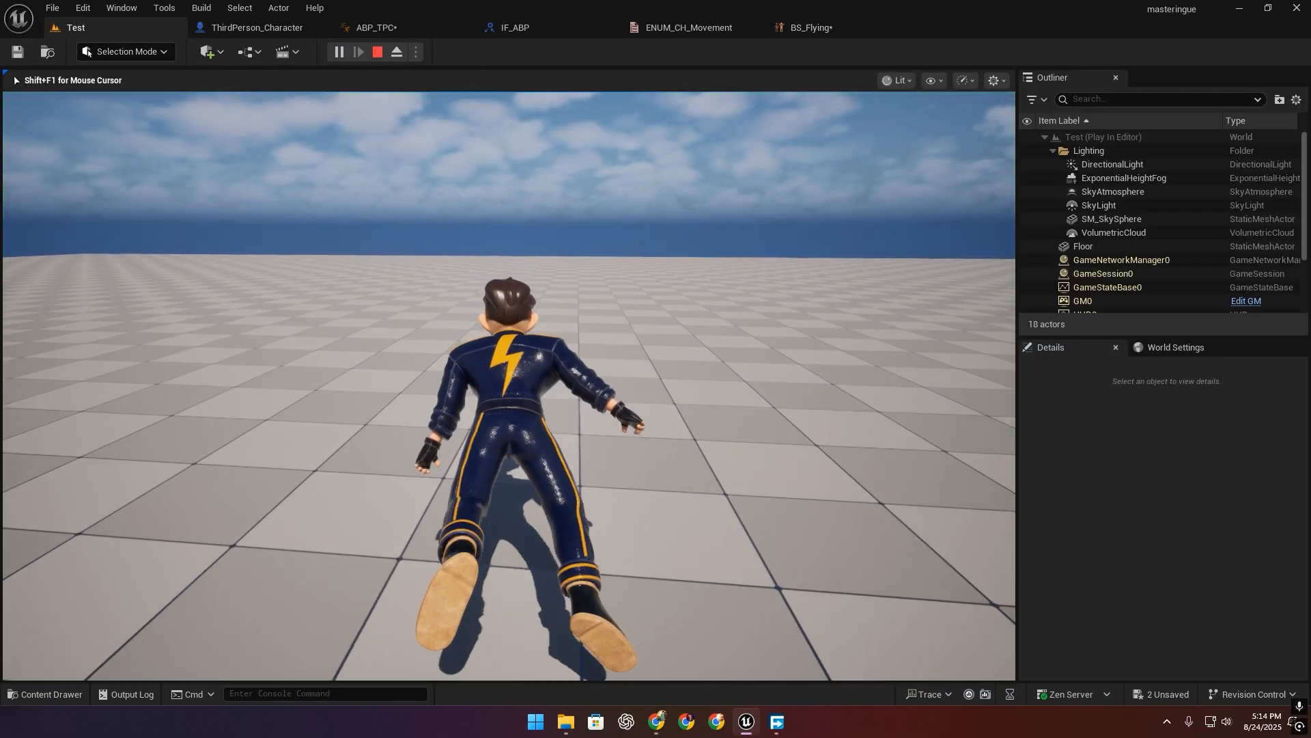
key(w)
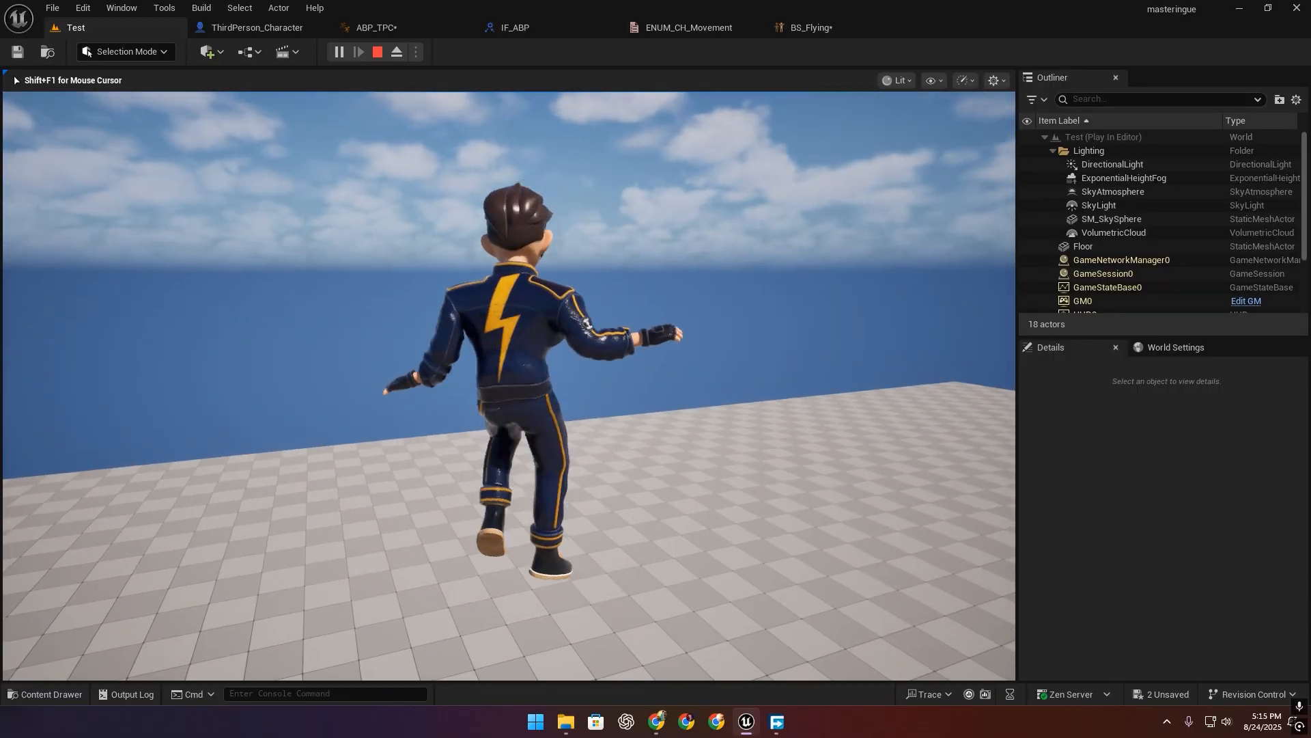
key(w)
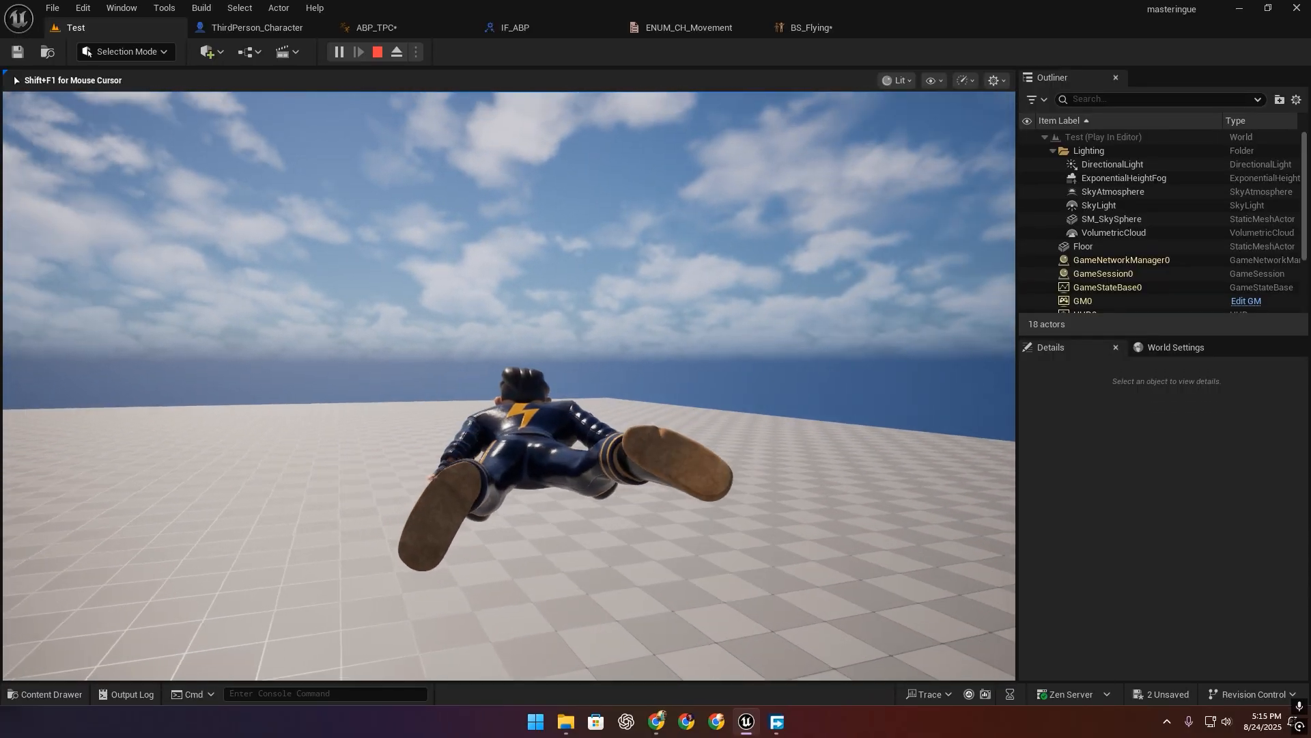
key(s)
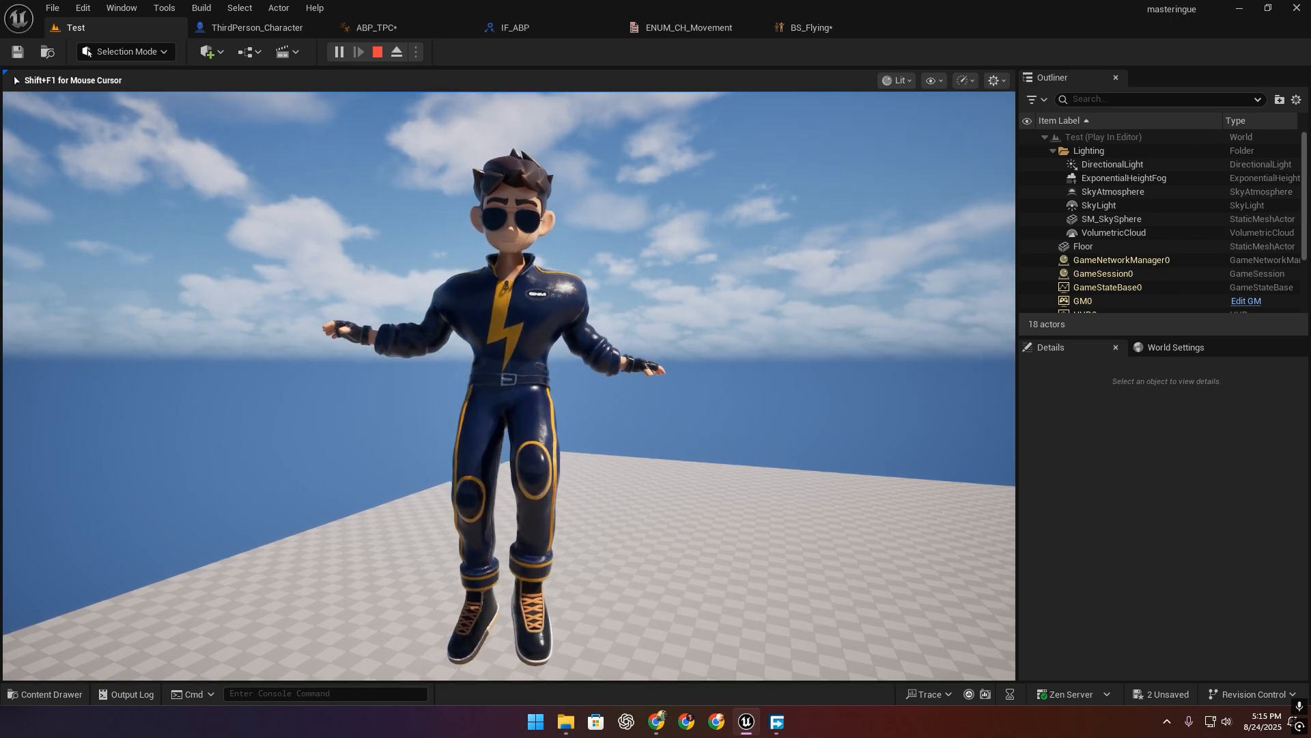
key(Escape)
Filter ThirdPerson_Character's class defaults by "rota" to check the rotation settings, and save all modified assets.
click(254, 26)
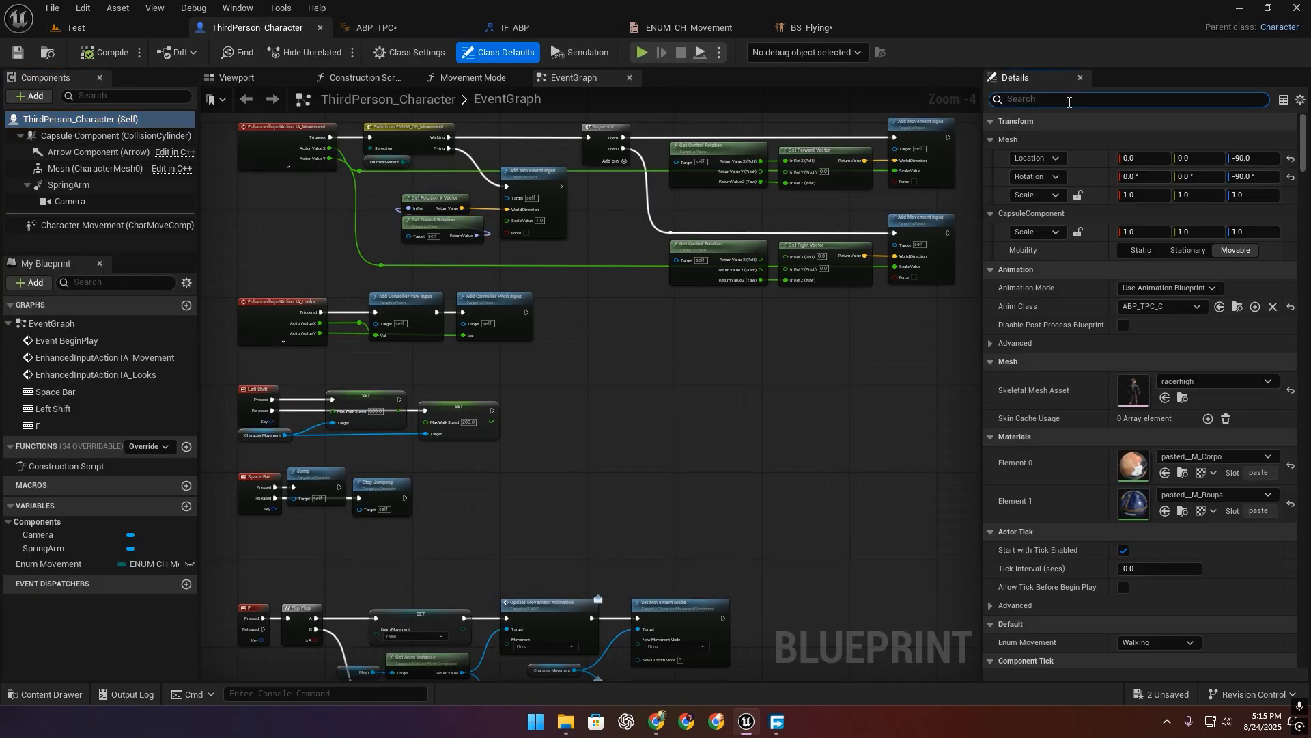
click(1069, 102)
text(rota)
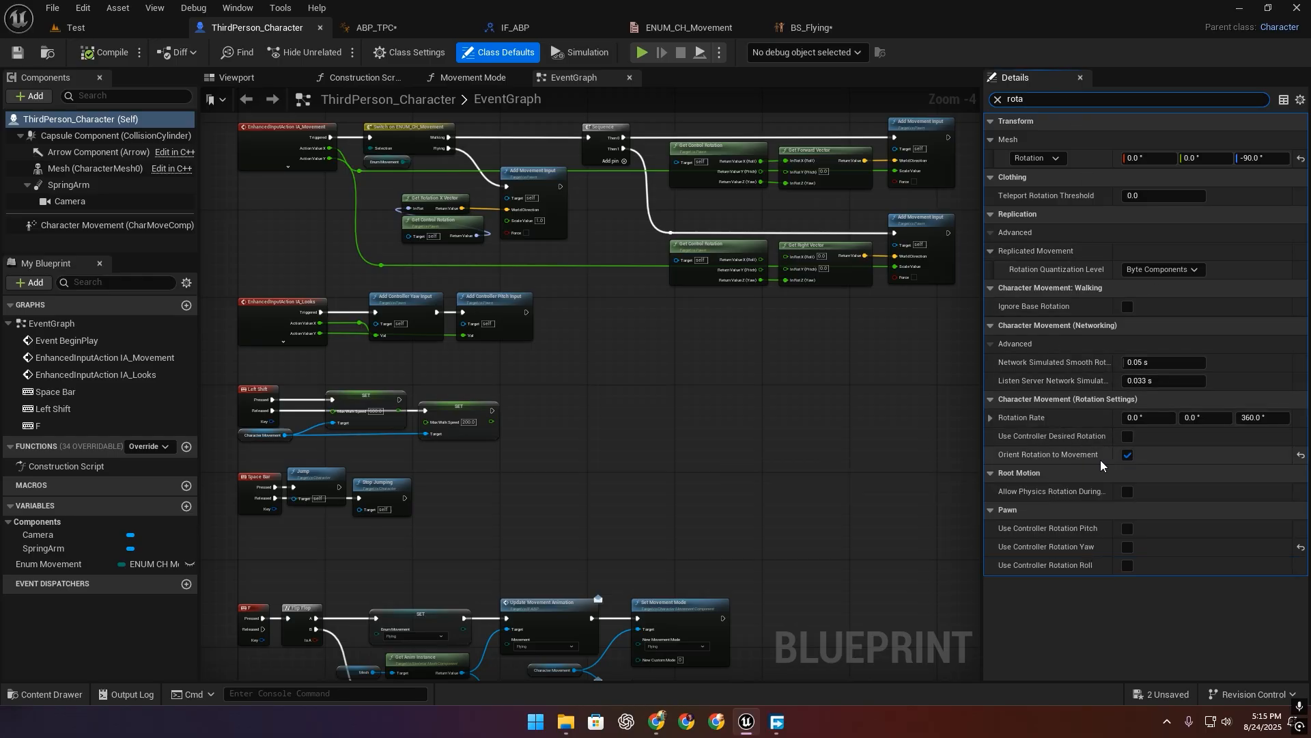
click(52, 9)
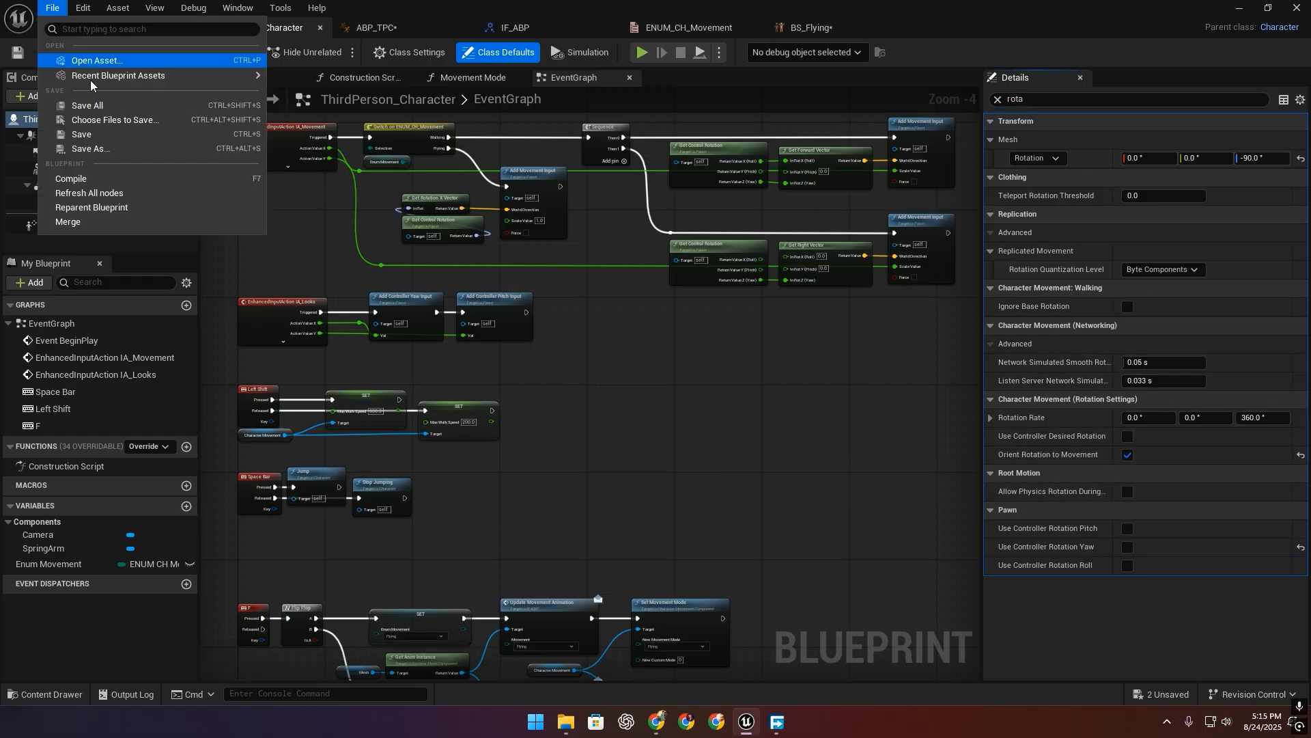
click(110, 107)
Review the F toggle nodes in ThirdPerson_Character's EventGraph, and play the Test level to check flying.
right_drag(545, 462, 574, 252)
scroll(468, 516, up, 2)
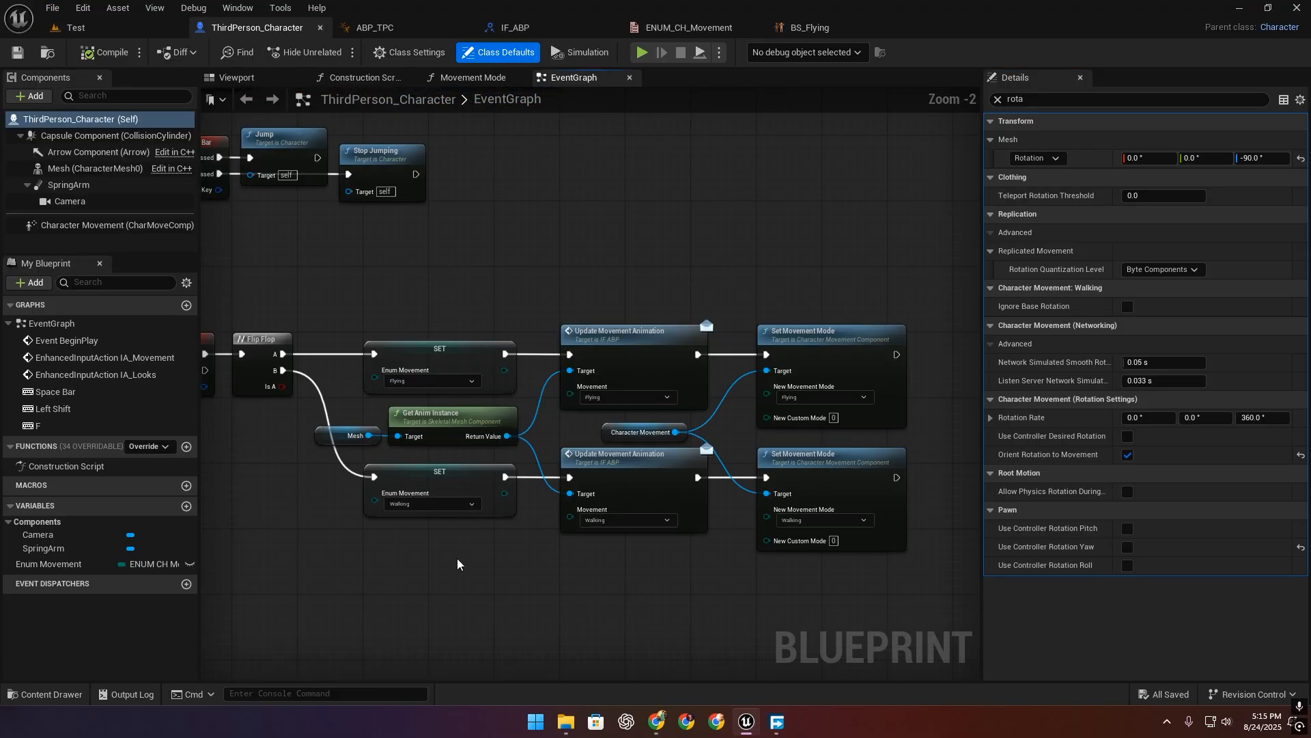
scroll(541, 400, down, 3)
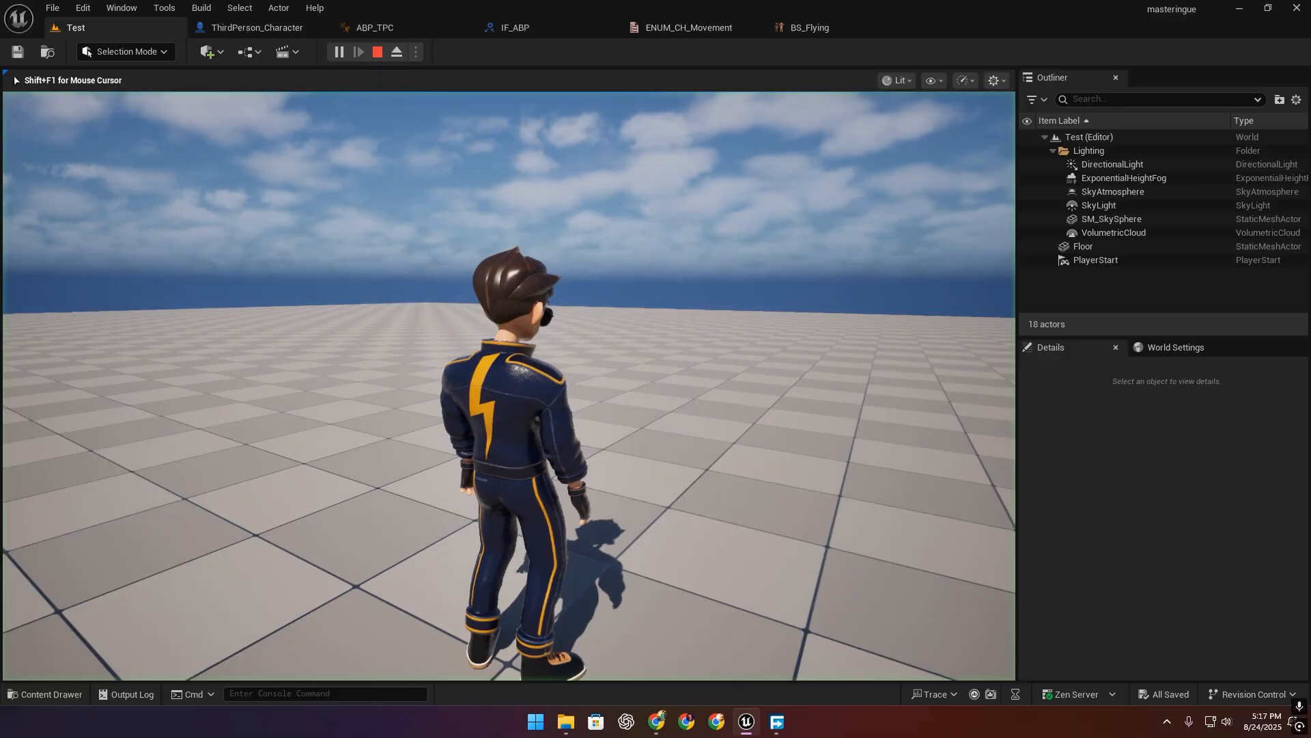
key(f)
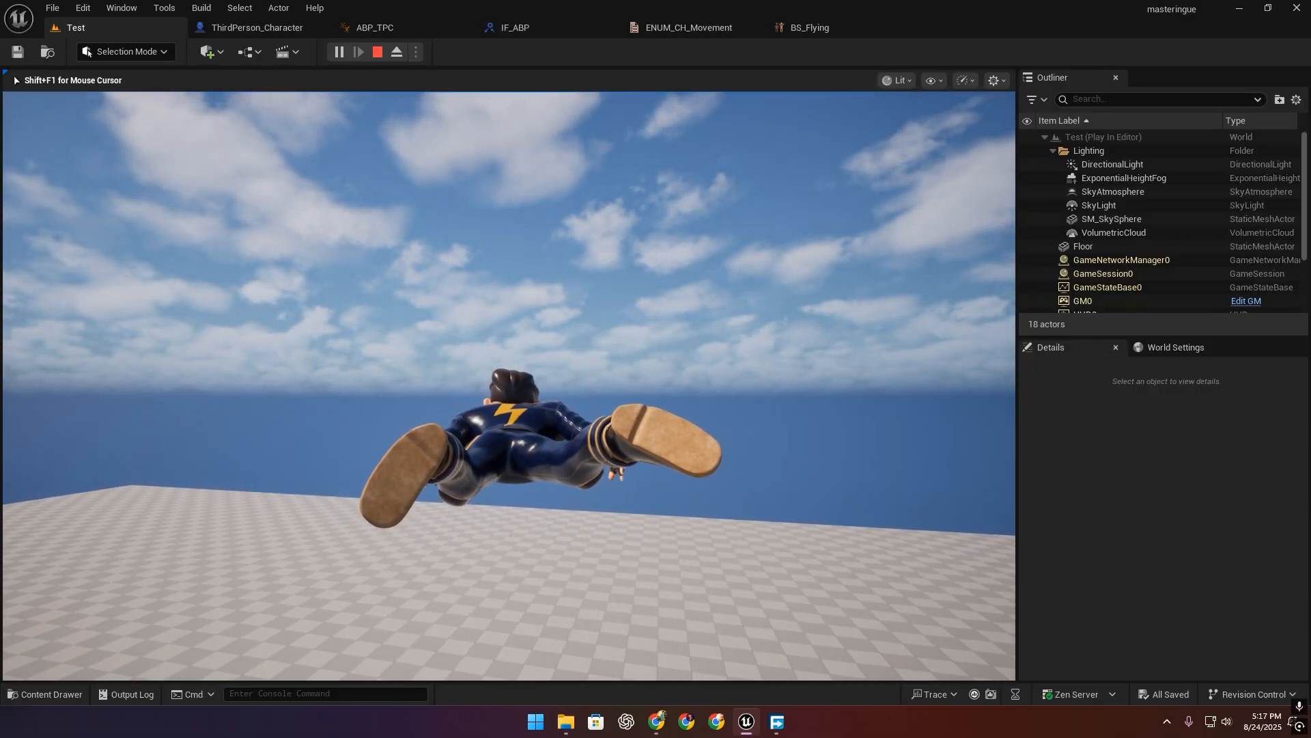
key(Escape)
Connect IA_Movement's forward action value to the flying Add Movement Input's Scale Value, play-test walking and flying, and save ThirdPerson_Character.
click(241, 34)
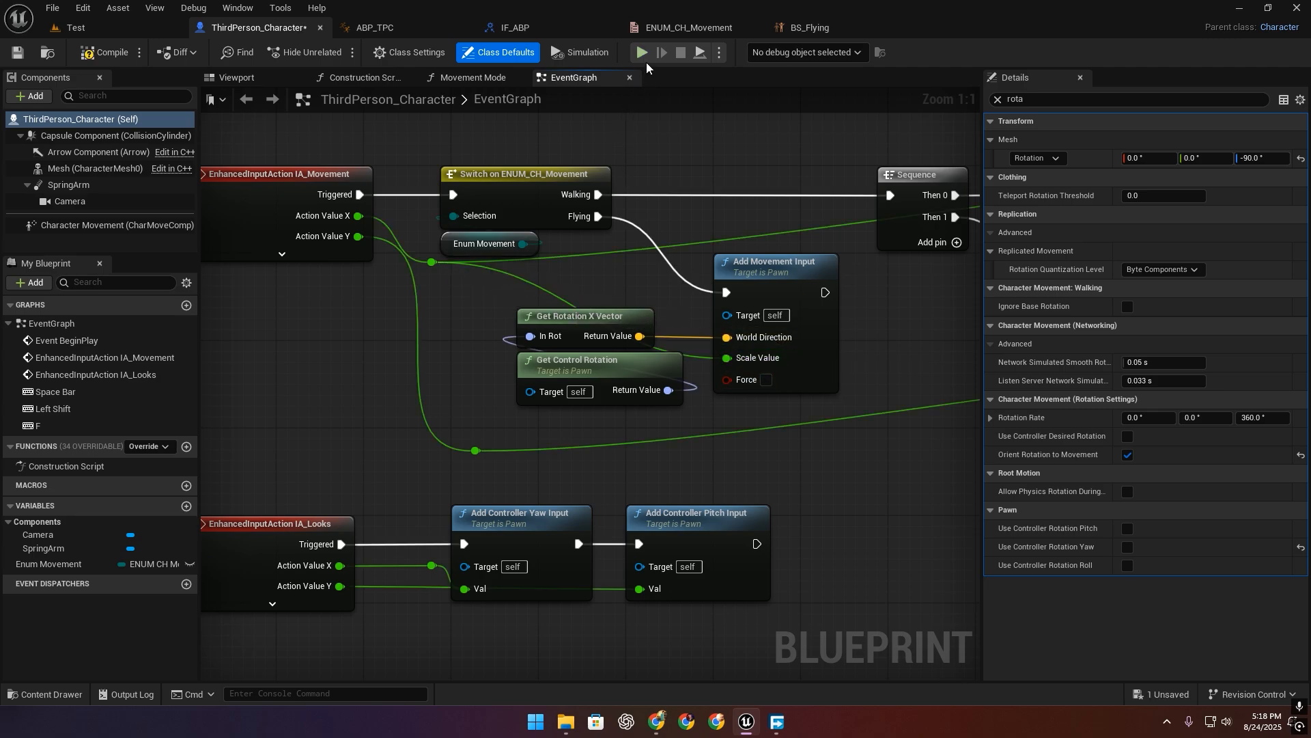
click(618, 320)
key(w)
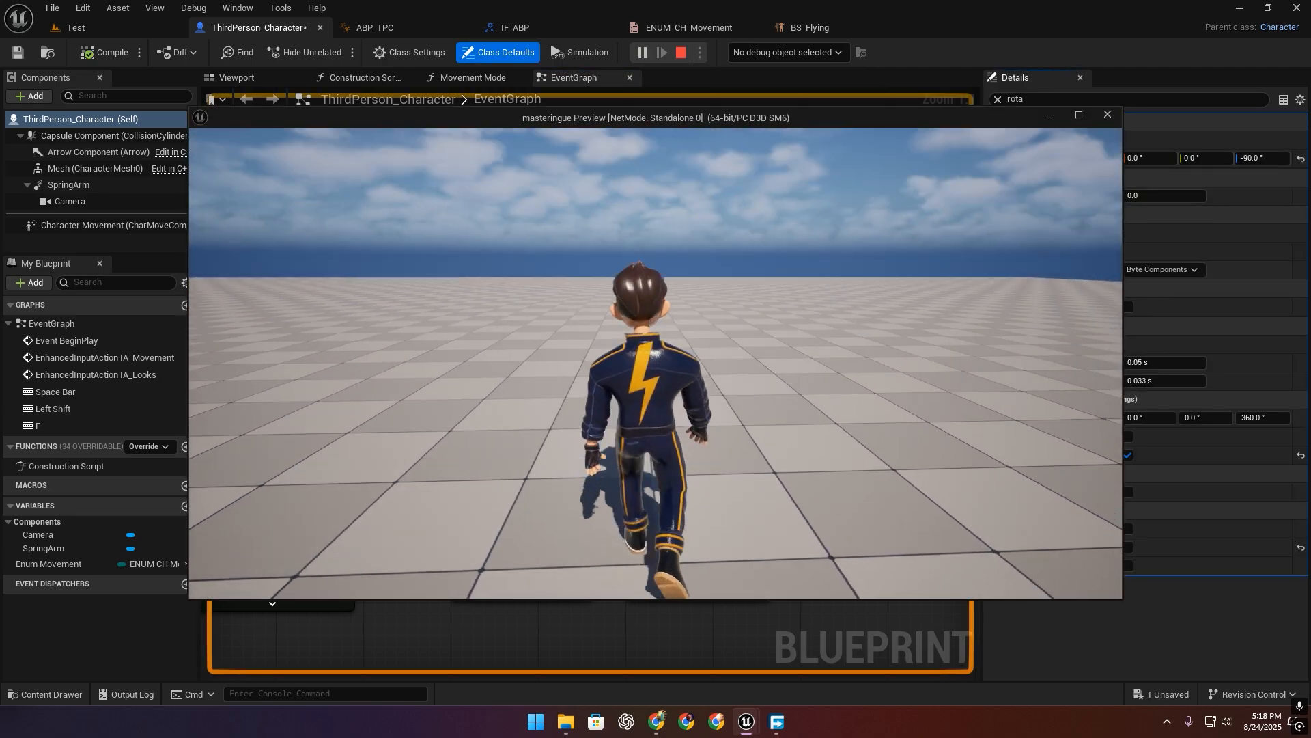
key(f)
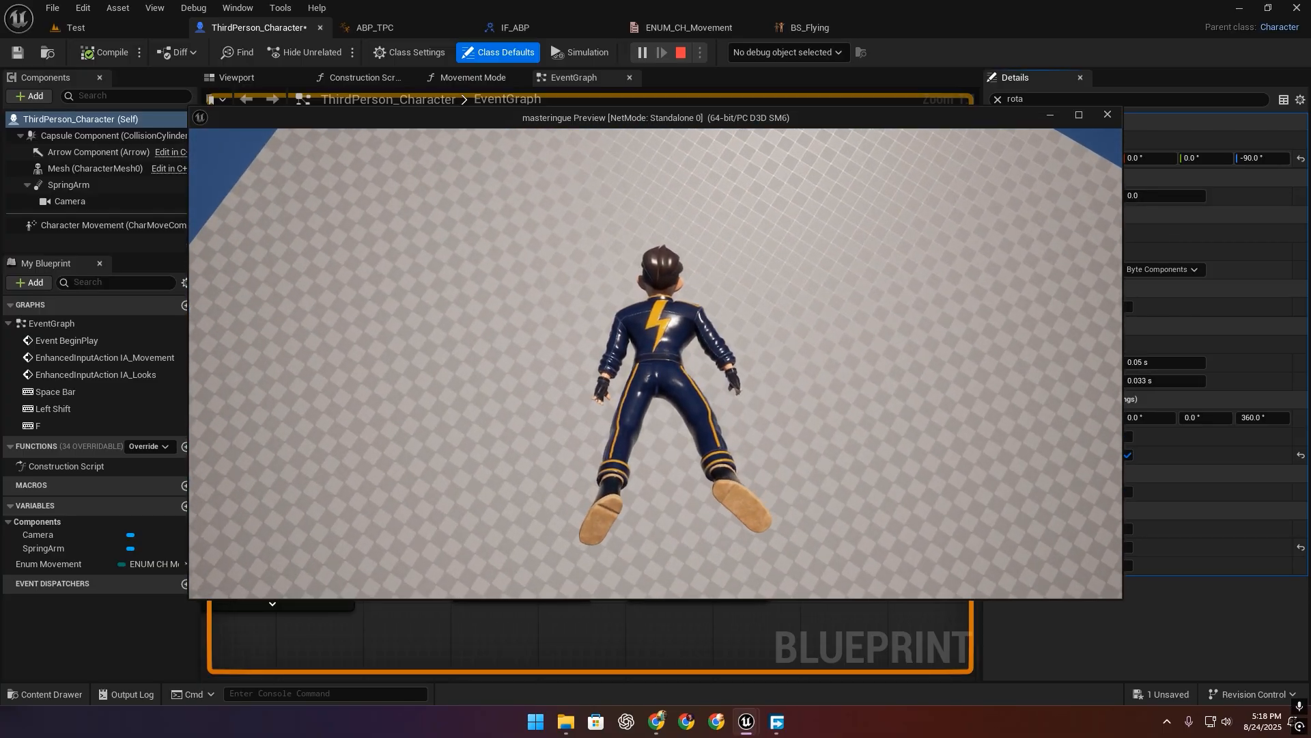
key(Escape)
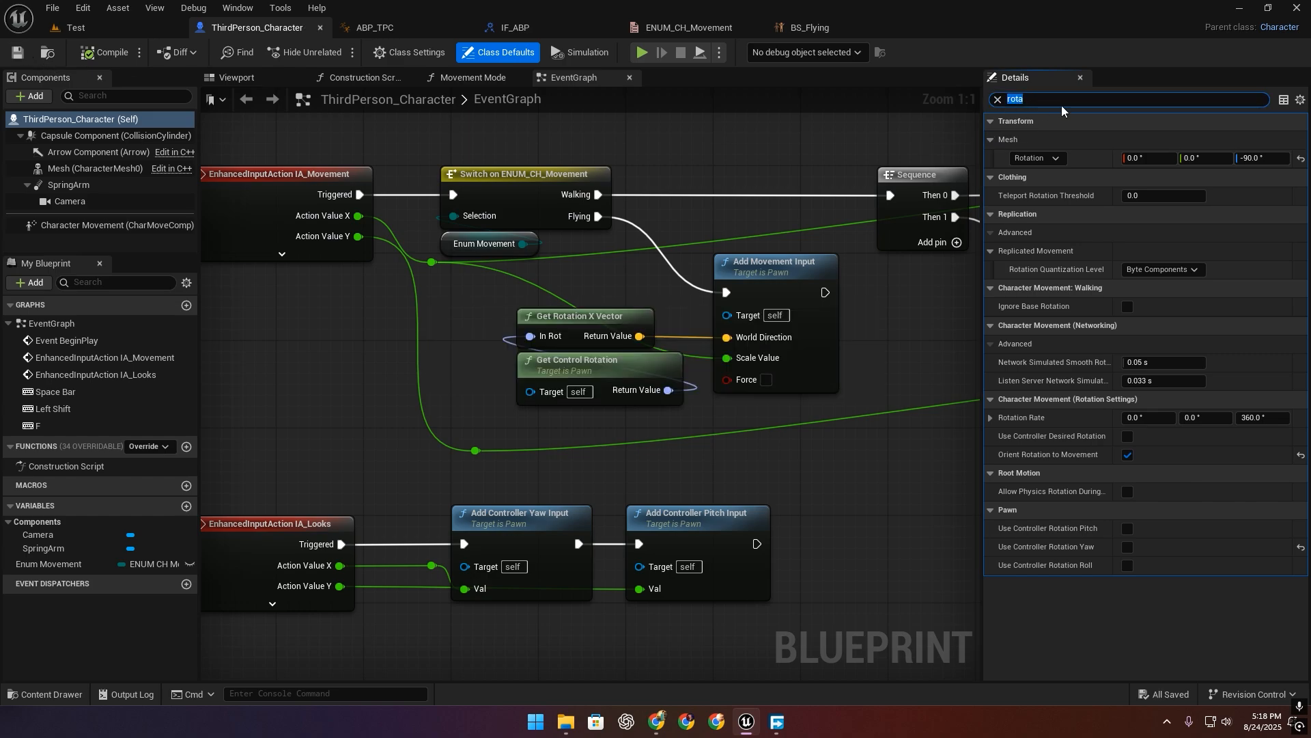
Filter the class defaults by "flyi", try Max Fly Speeds of 6000 and 2000 cm/s in play, and set it to 1000 cm/s.
text(flyi)
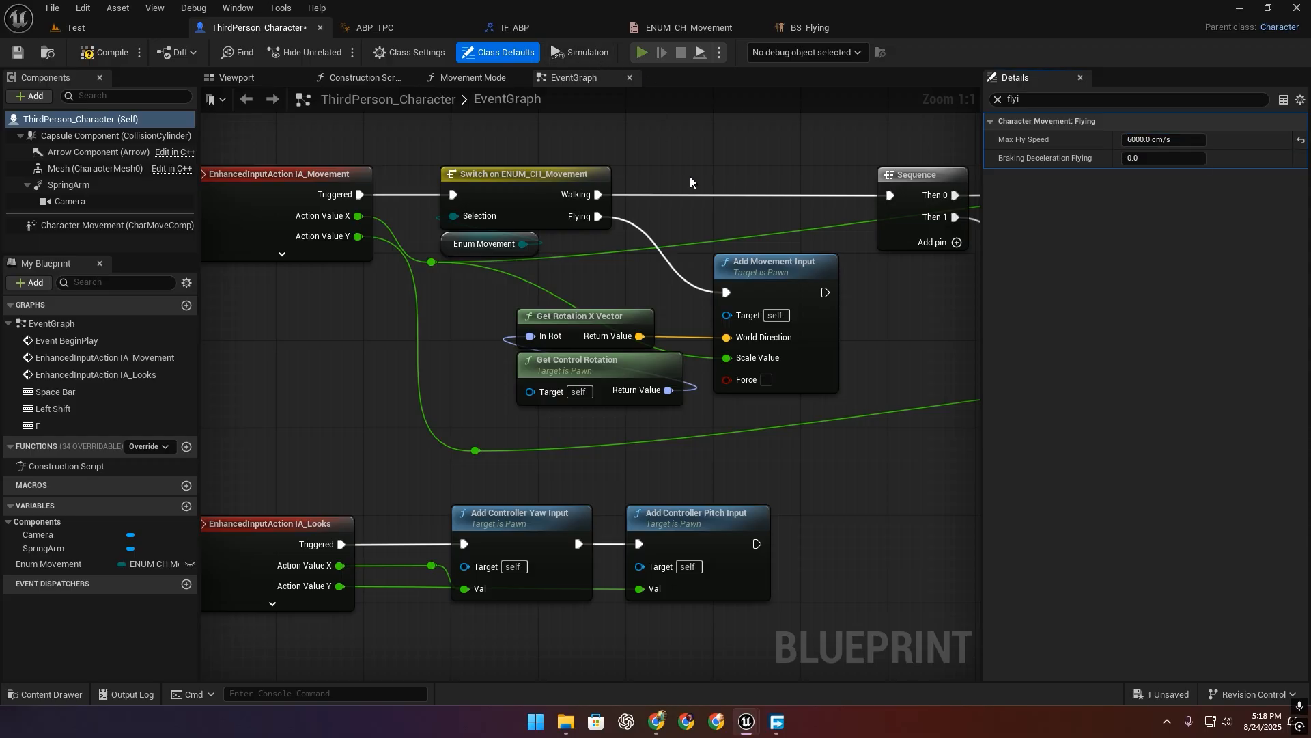
key(w)
key(f)
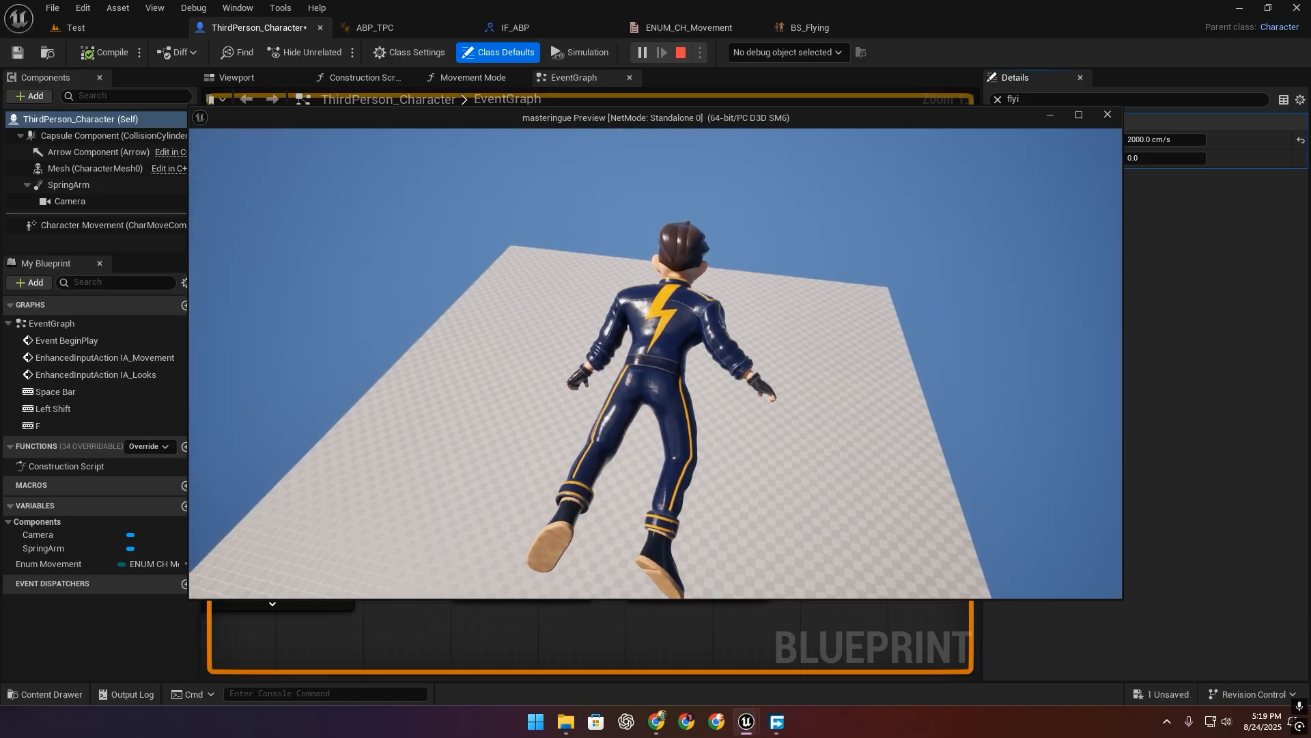
key(Escape)
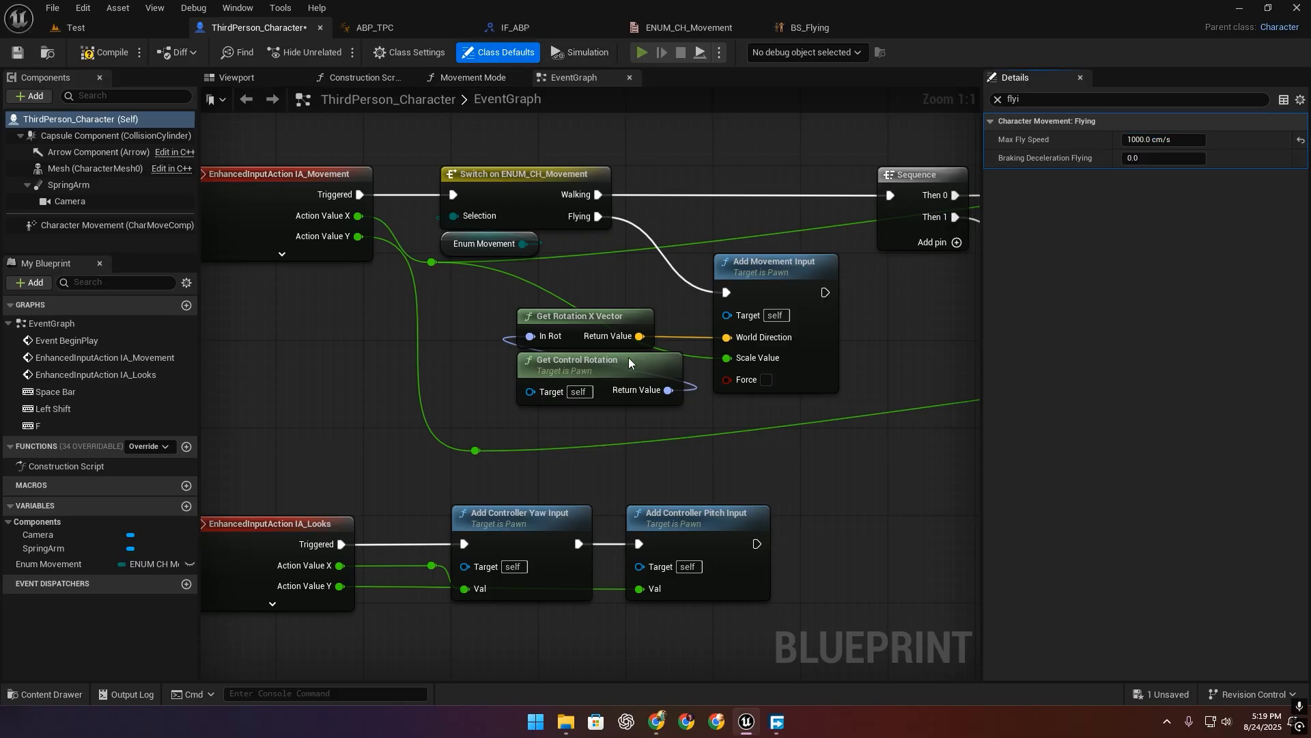
Play the level to test flight at the new Max Fly Speed, switching repeatedly between walking and flying.
key(alt+p)
key(w)
key(f)
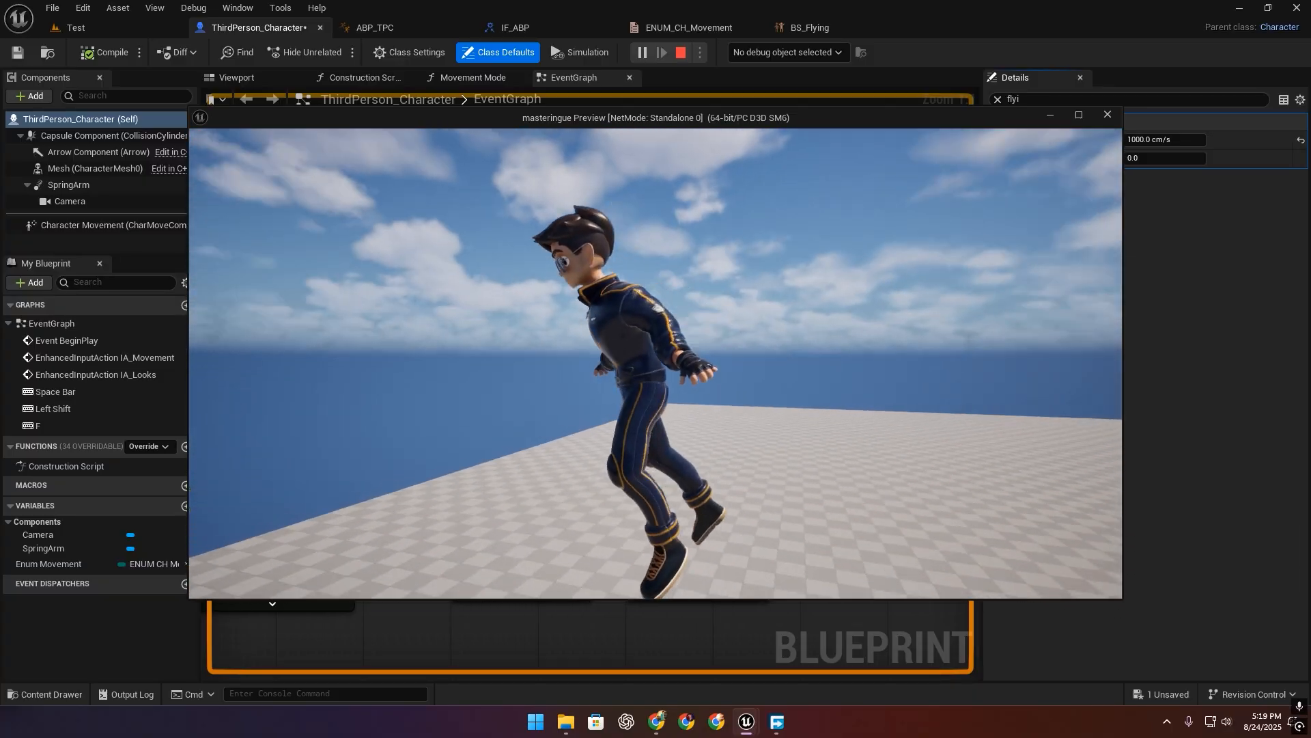
key(w)
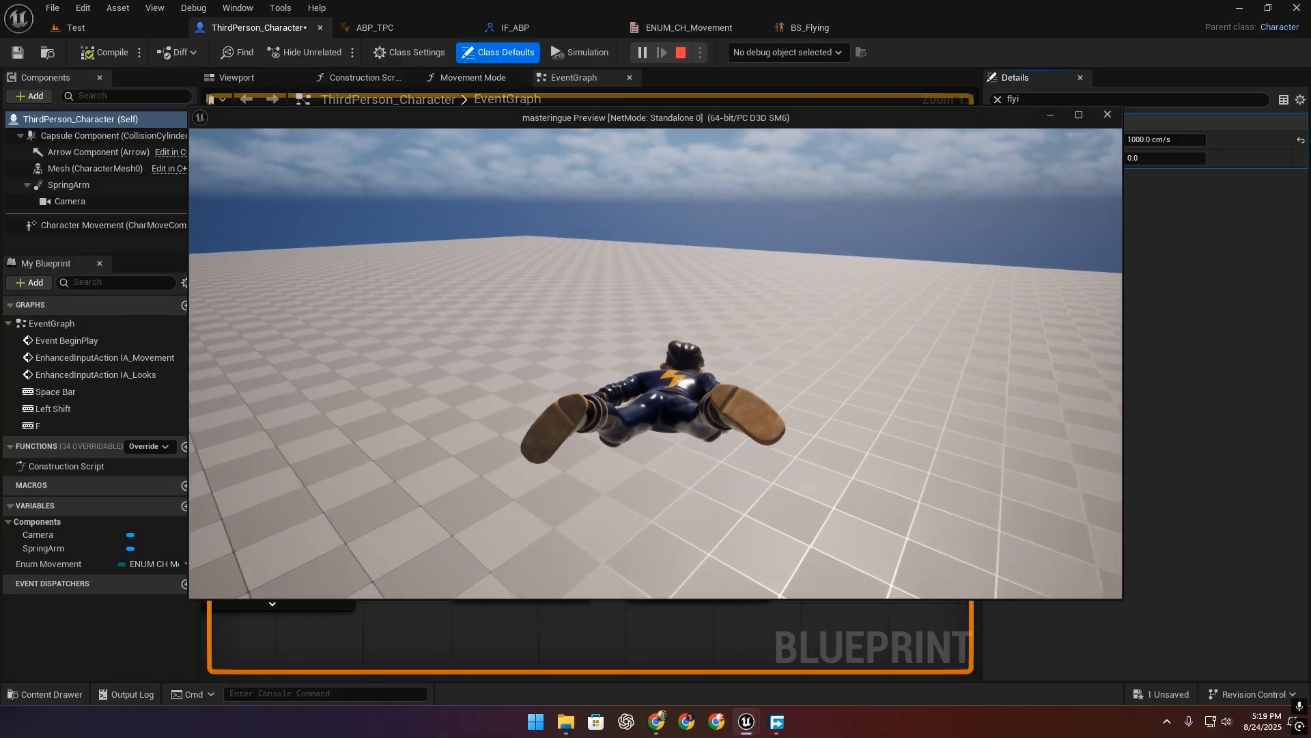
key(w)
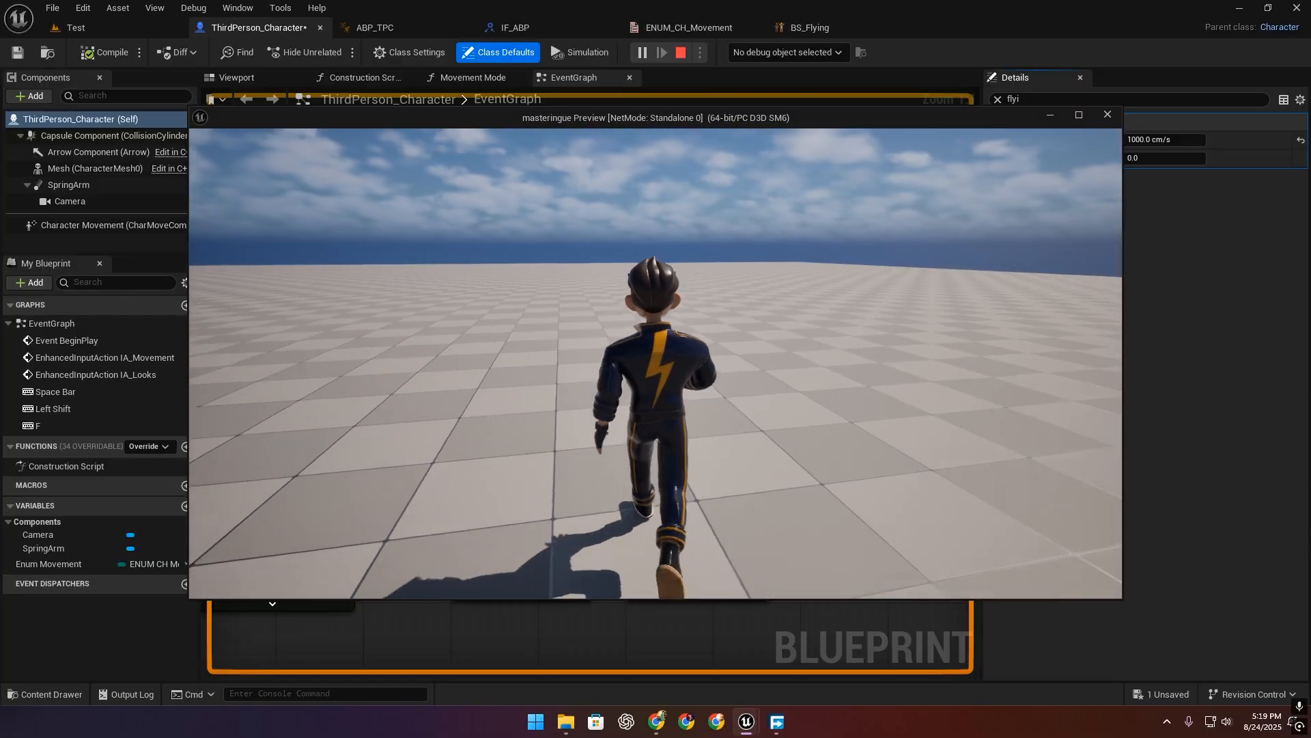
key(f)
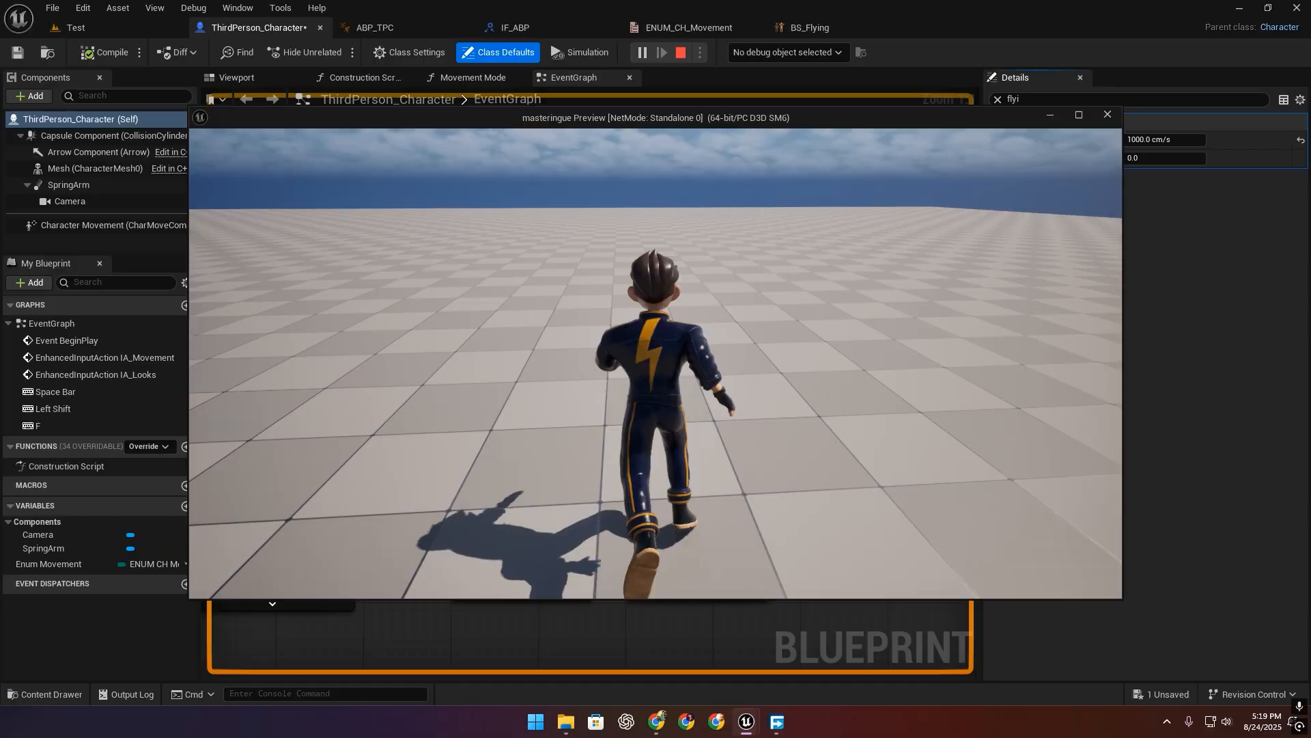
key(f)
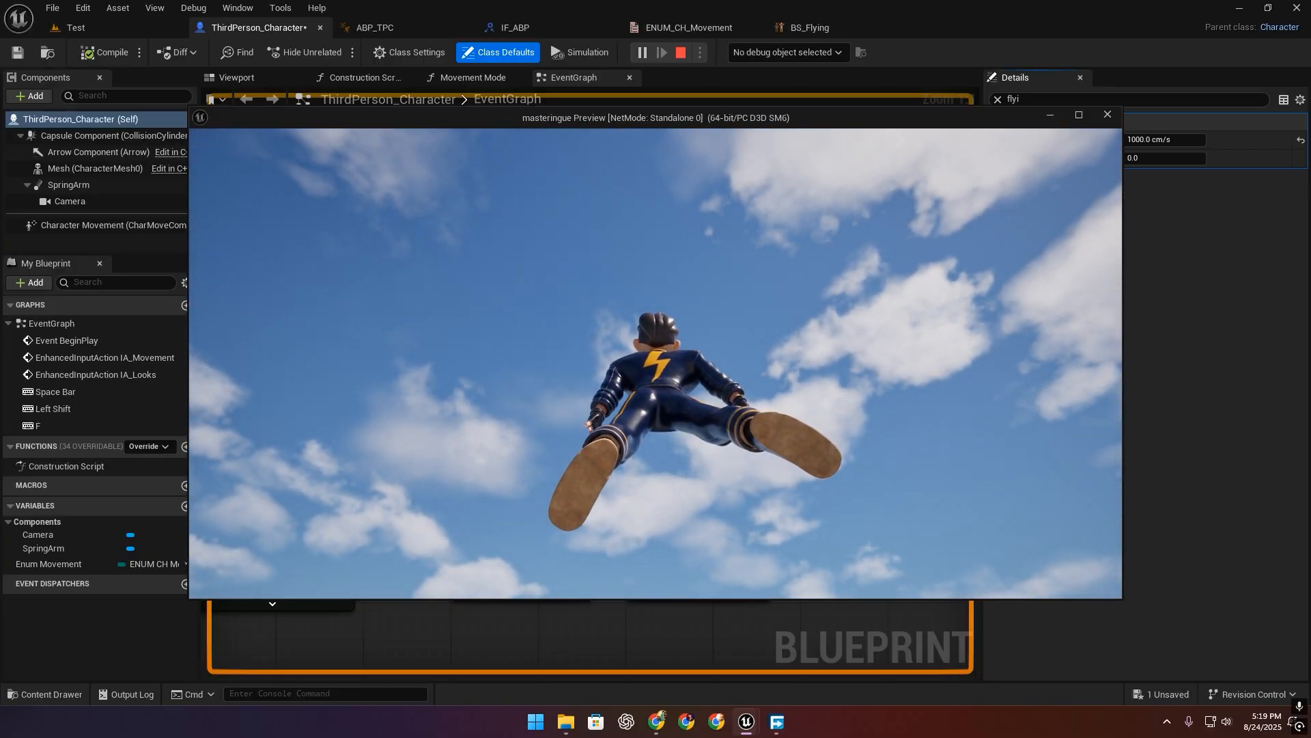
End the play session and open the FlyingUP animation from the assets listed alongside BS_Flying.
key(Escape)
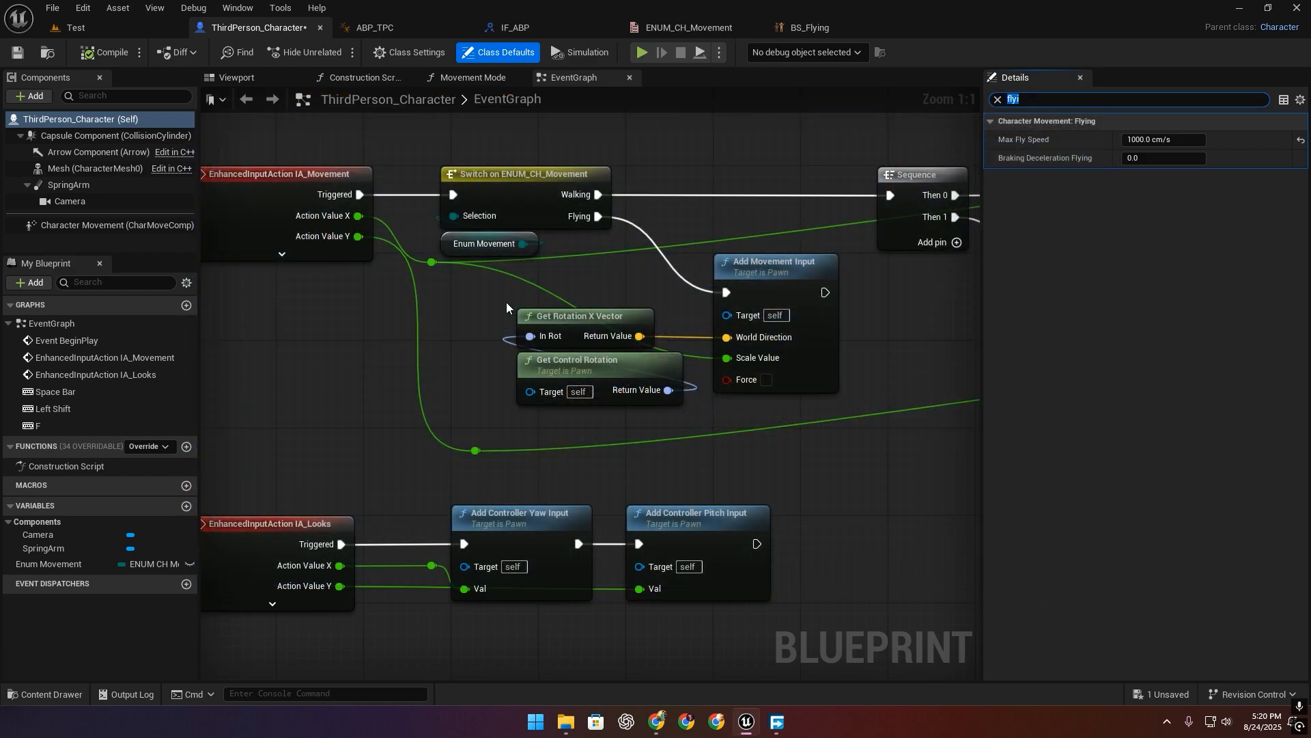
click(394, 28)
double_click(535, 420)
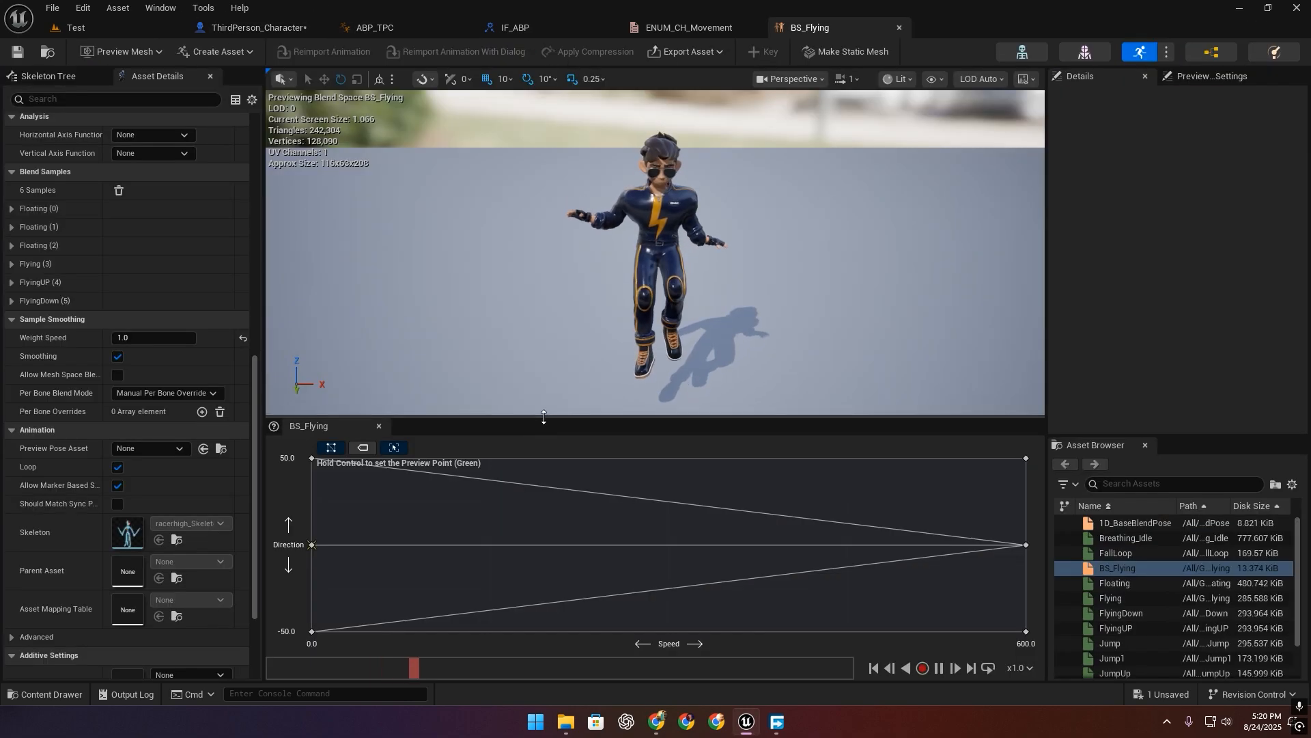
double_click(1128, 628)
click(558, 455)
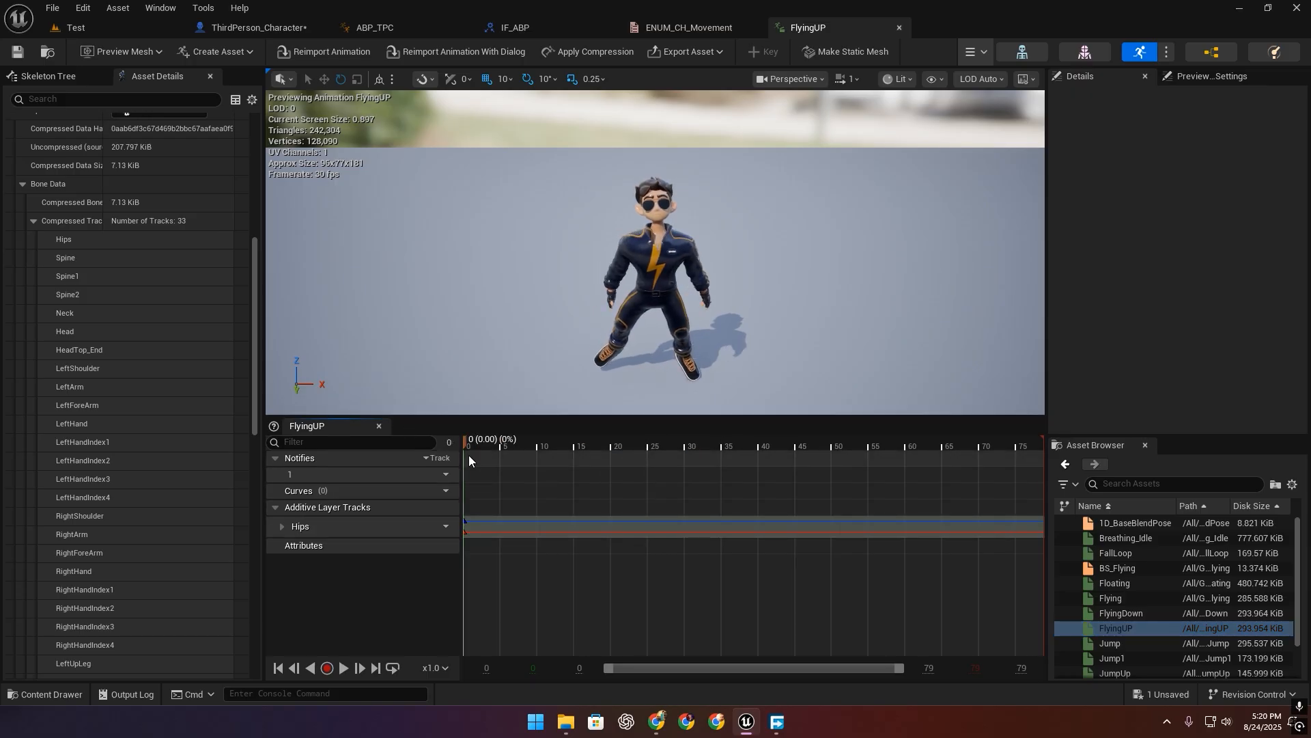
Key the Hips bone at frame 0 of the FlyingUP animation with an X rotation of about 80°.
scroll(83, 232, up, 10)
click(72, 79)
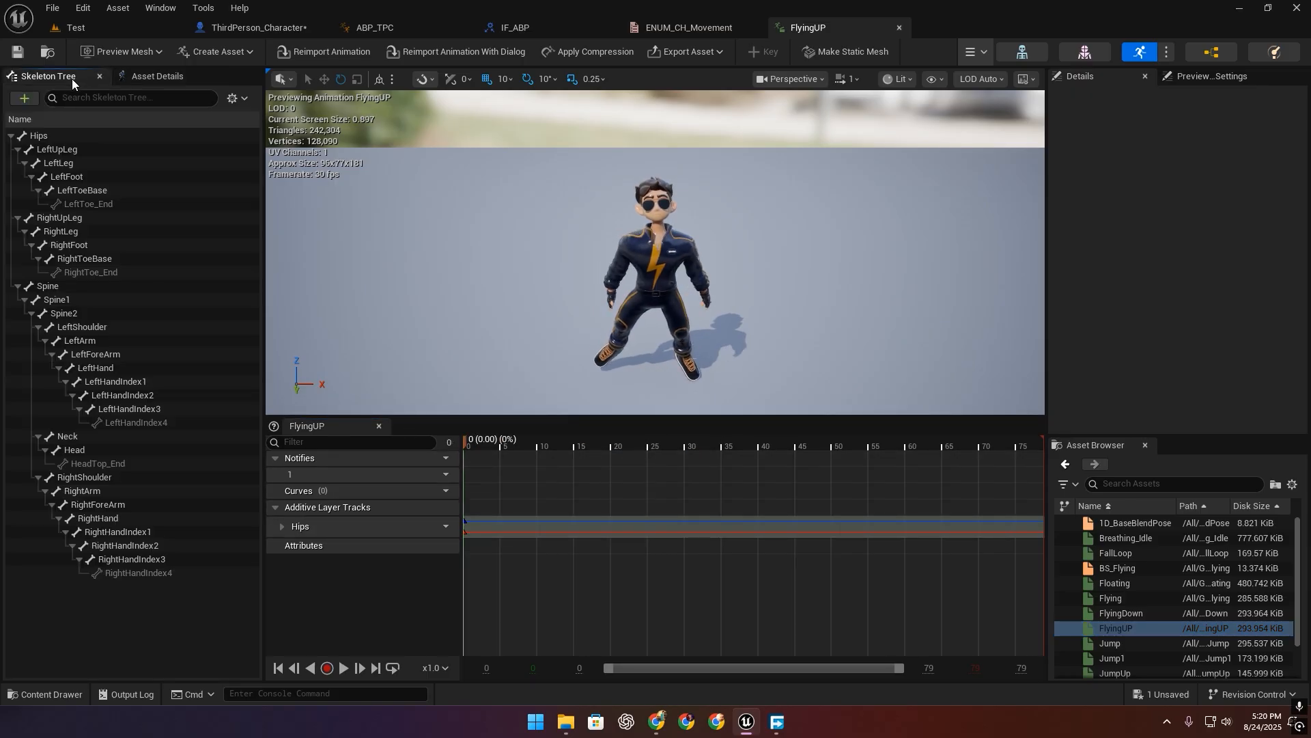
click(76, 139)
right_drag(826, 277, 970, 278)
key(a)
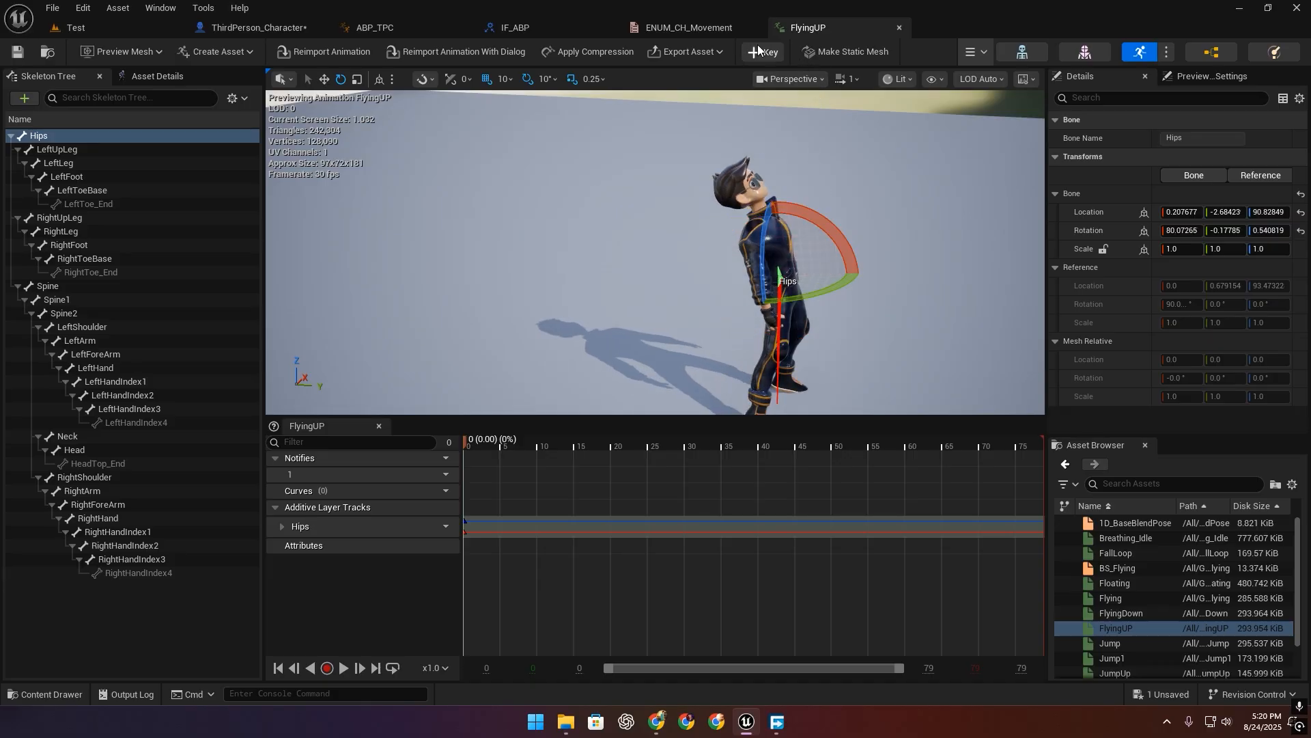
Play the Test level to check the keyed FlyingUP pose while the character flies upward.
click(140, 31)
click(348, 53)
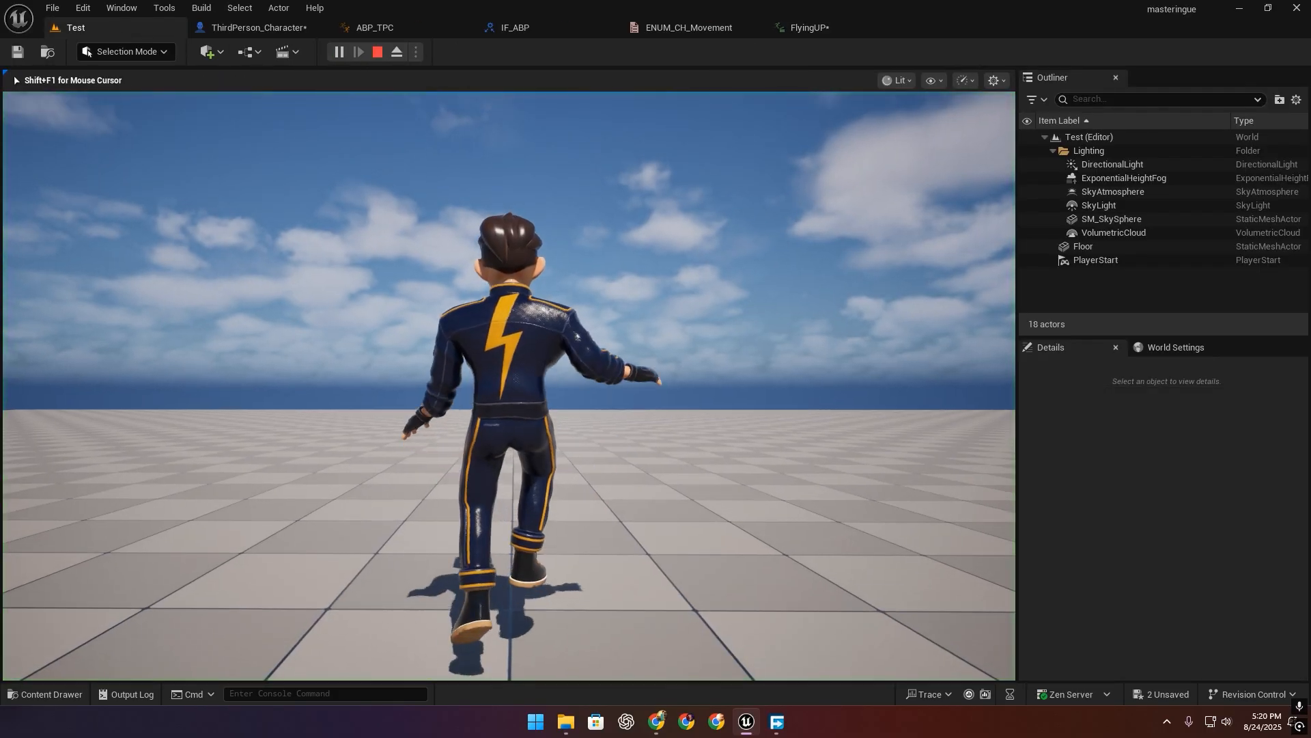
key(space)
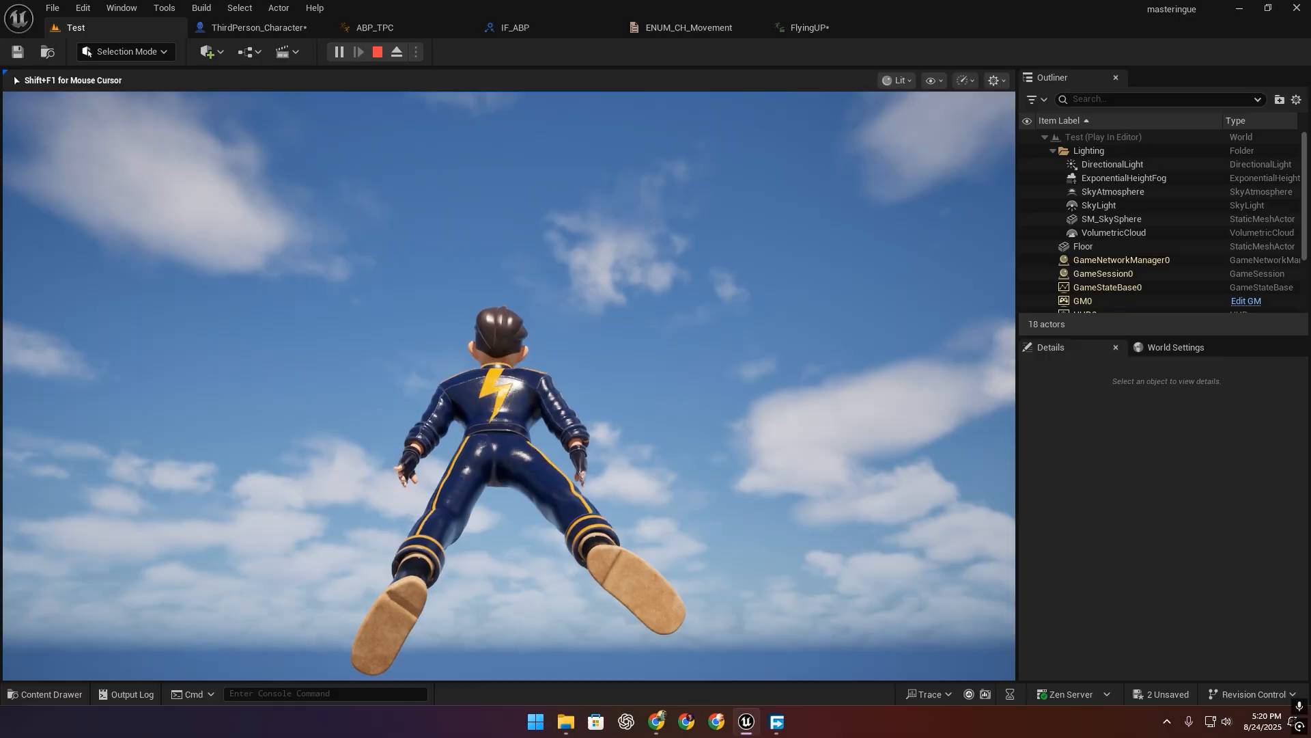